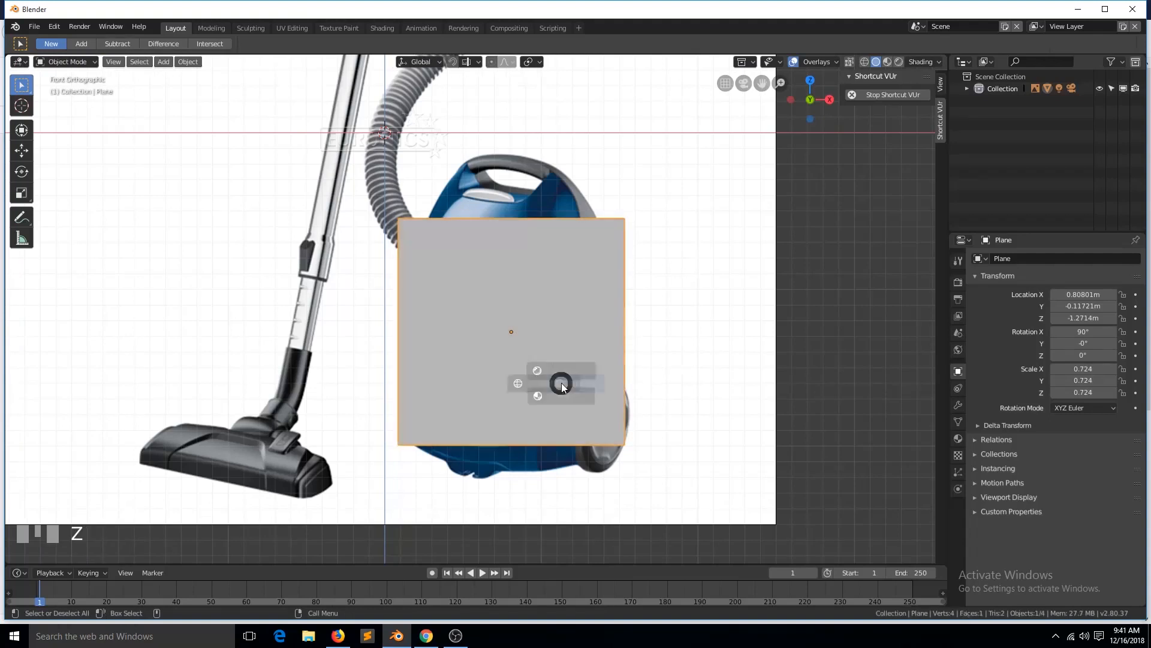
Stretch the plane along Z by a factor of about 1.24 to fit the vacuum body's height.
scroll(716, 348, down, 3)
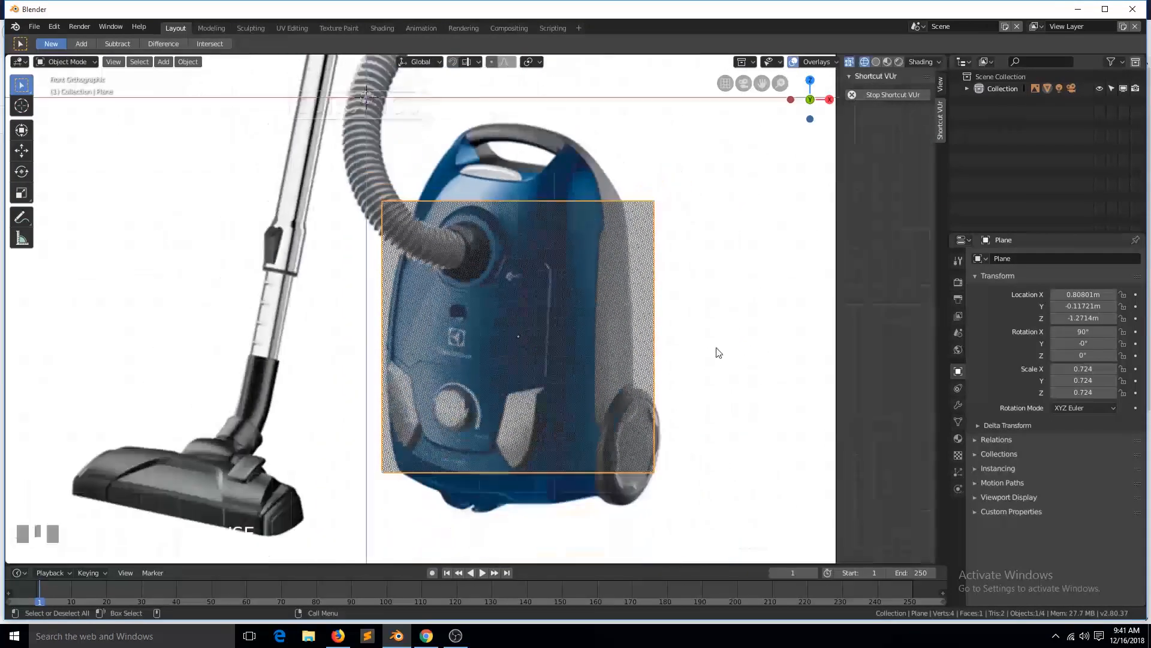
key(Tab)
key(Tab)
key(s)
key(z)
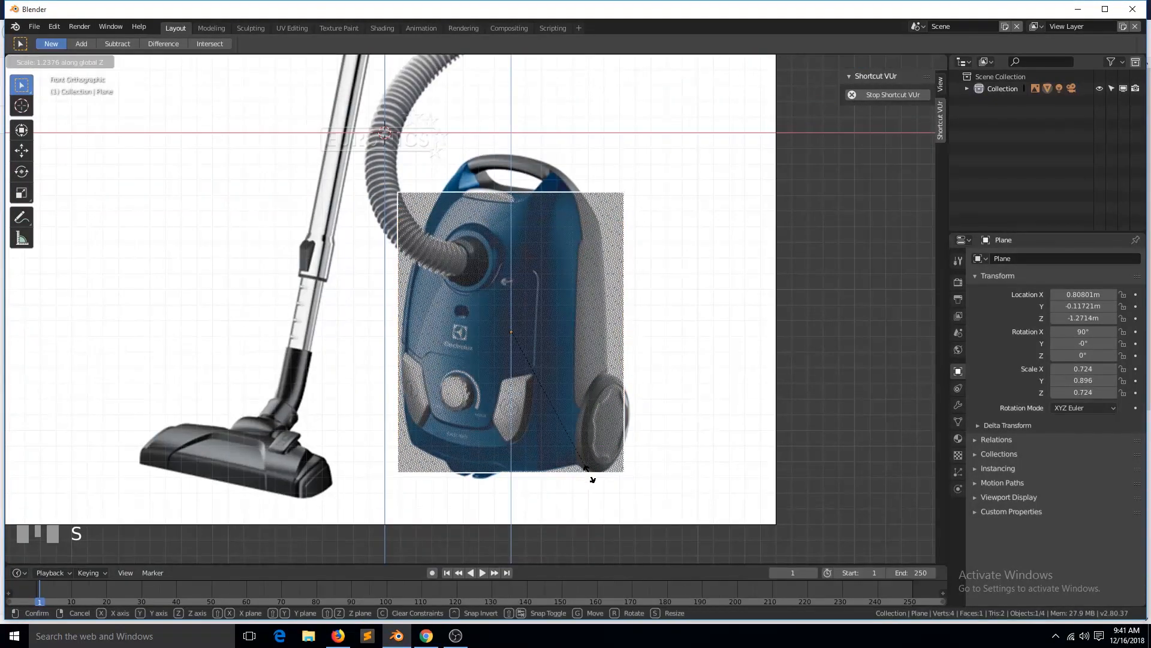
click(594, 480)
Raise the plane's upper edge along Z to reach the vacuum body's handle.
key(Tab)
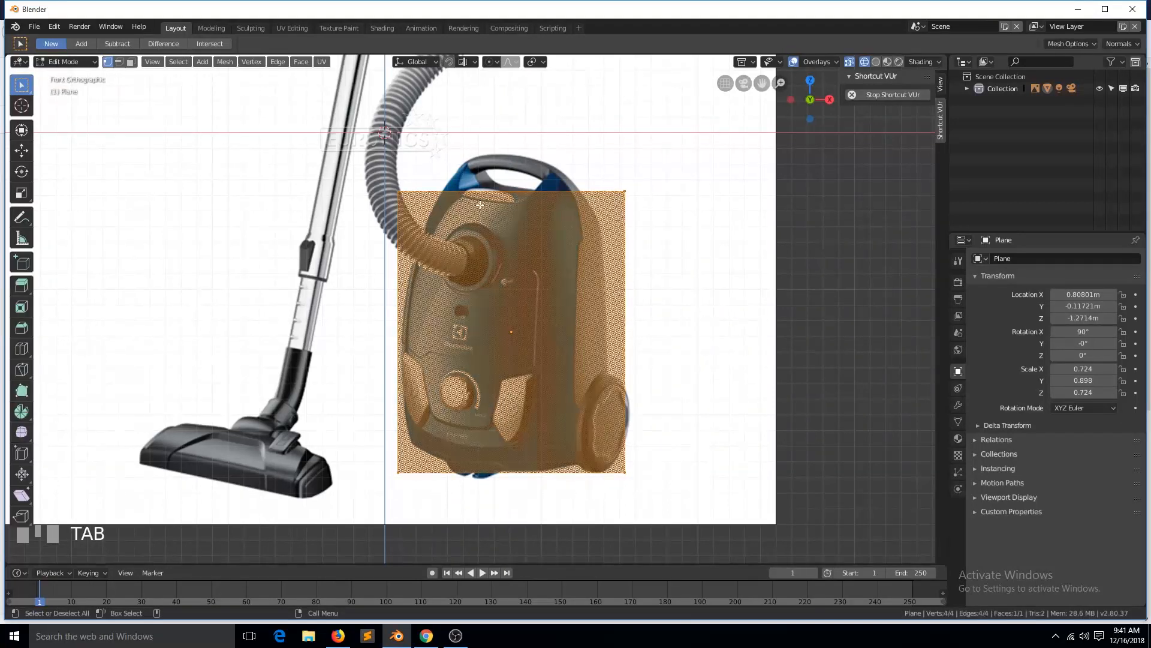
key(2)
click(501, 211)
key(g)
key(z)
click(526, 230)
Cut a centred vertical loop through the plane and delete the vertices of its left half.
key(ctrl+r)
click(495, 173)
right_click(496, 174)
click(398, 240)
key(x)
click(456, 427)
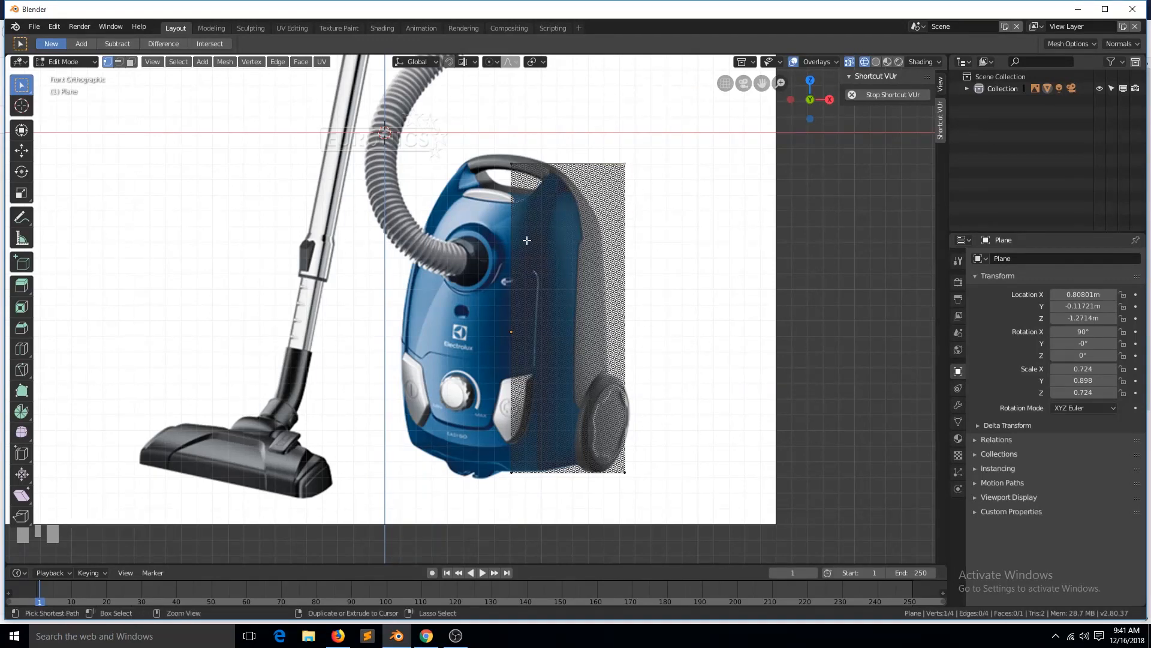
Move the reference image aside and back to about X 0.014 m, Z 0.046 m.
key(Tab)
scroll(540, 246, down, 5)
click(373, 226)
key(g)
click(606, 242)
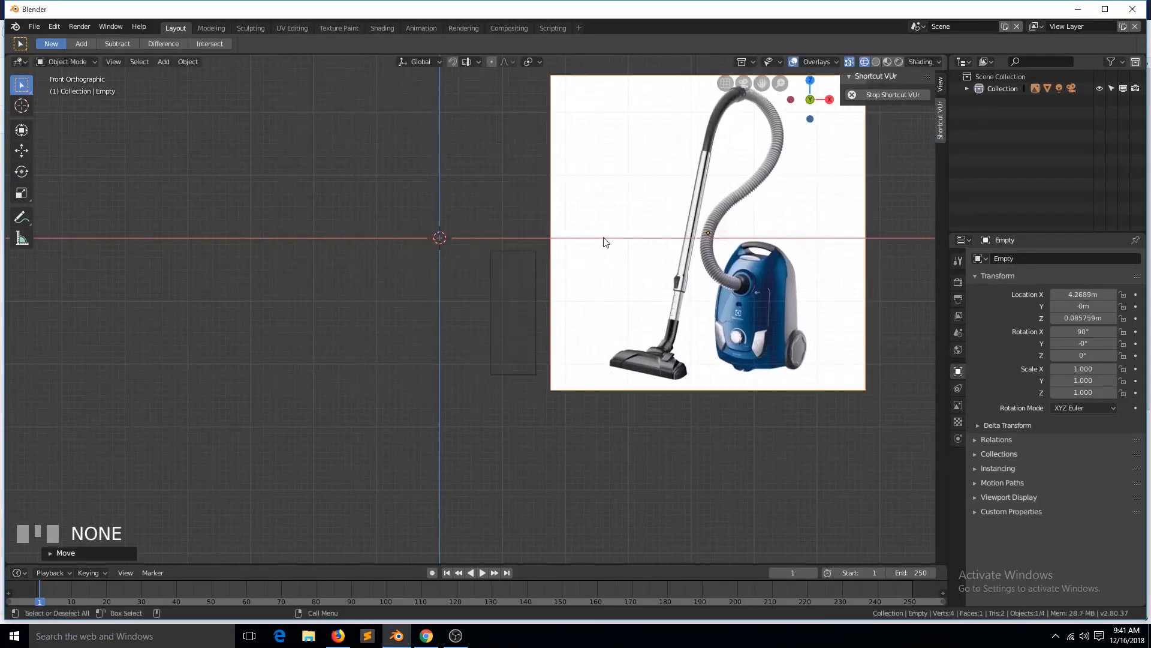
key(g)
click(459, 325)
scroll(458, 325, up, 6)
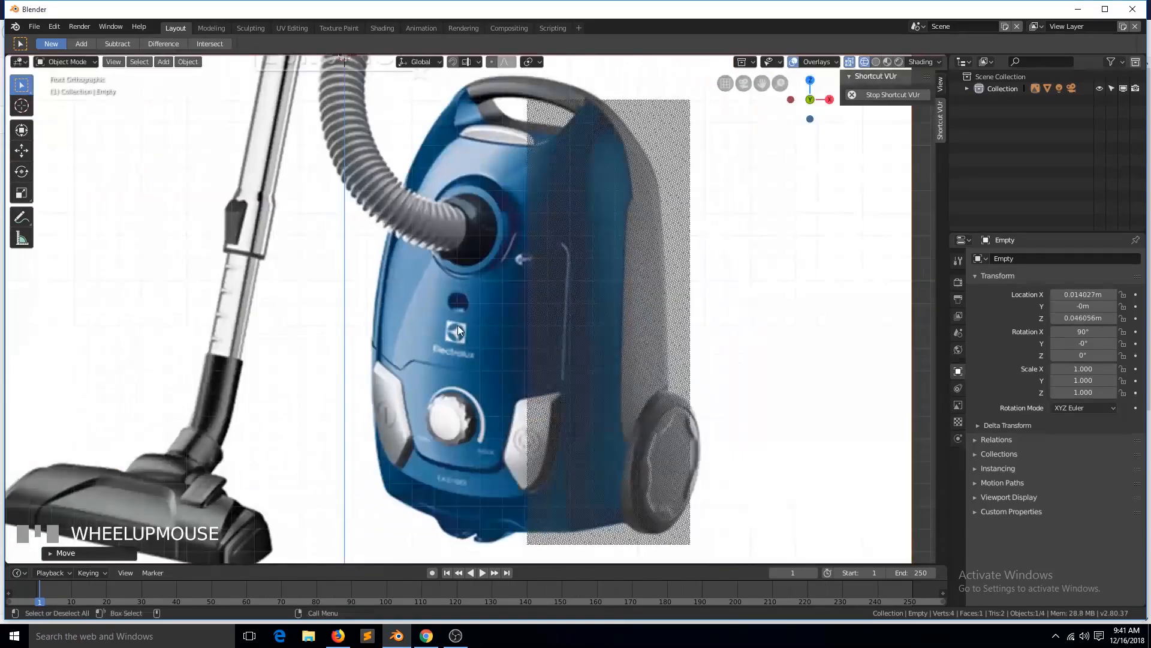
scroll(479, 288, down, 1)
Apply the half plane's rotation and scale.
click(618, 143)
key(Tab)
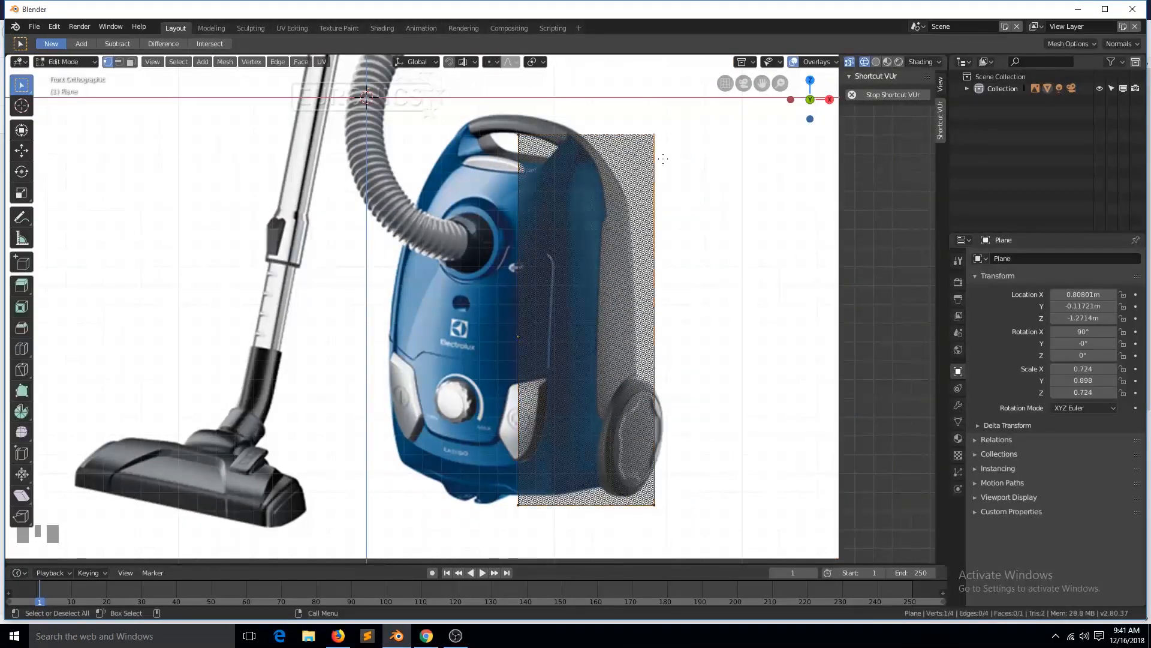
key(Tab)
key(ctrl+a)
click(674, 265)
Cut three horizontal loops across the half plane: one near its upper end, one around the middle and one in the lower part.
key(Tab)
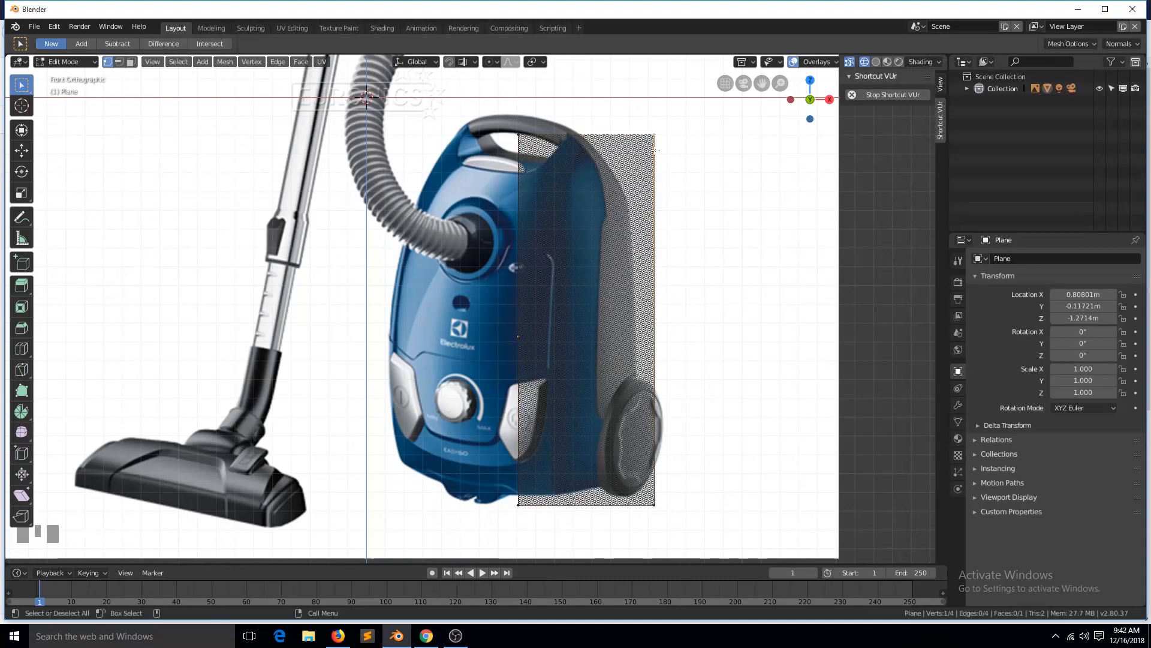
key(ctrl+shift+b)
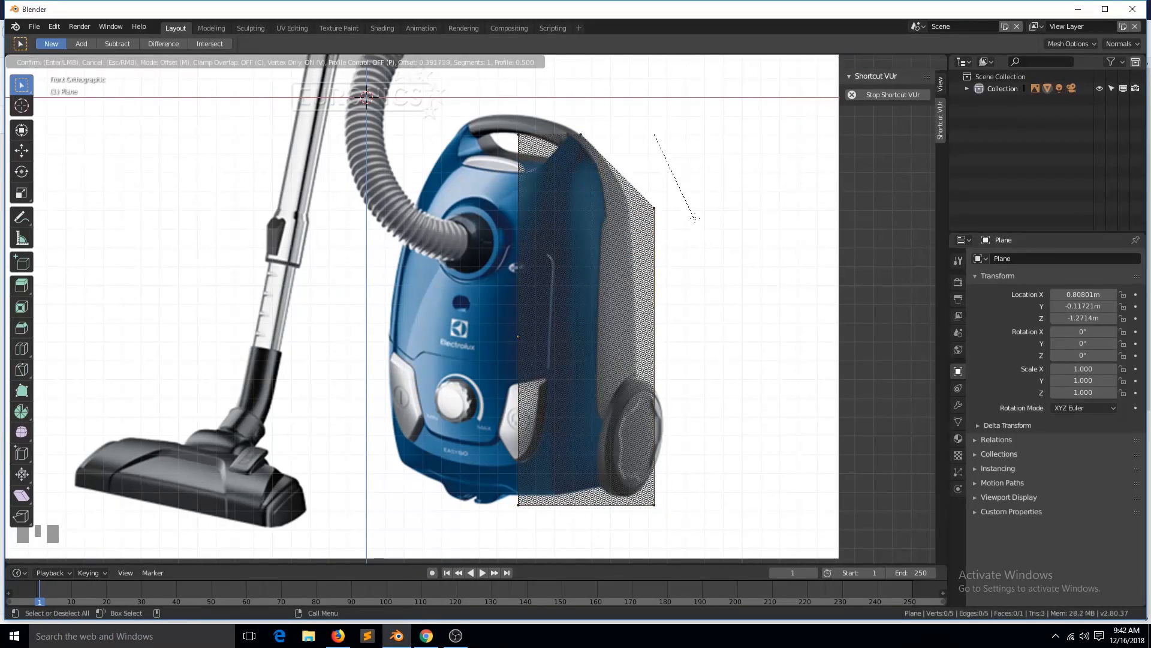
right_click(689, 219)
key(ctrl+r)
click(555, 318)
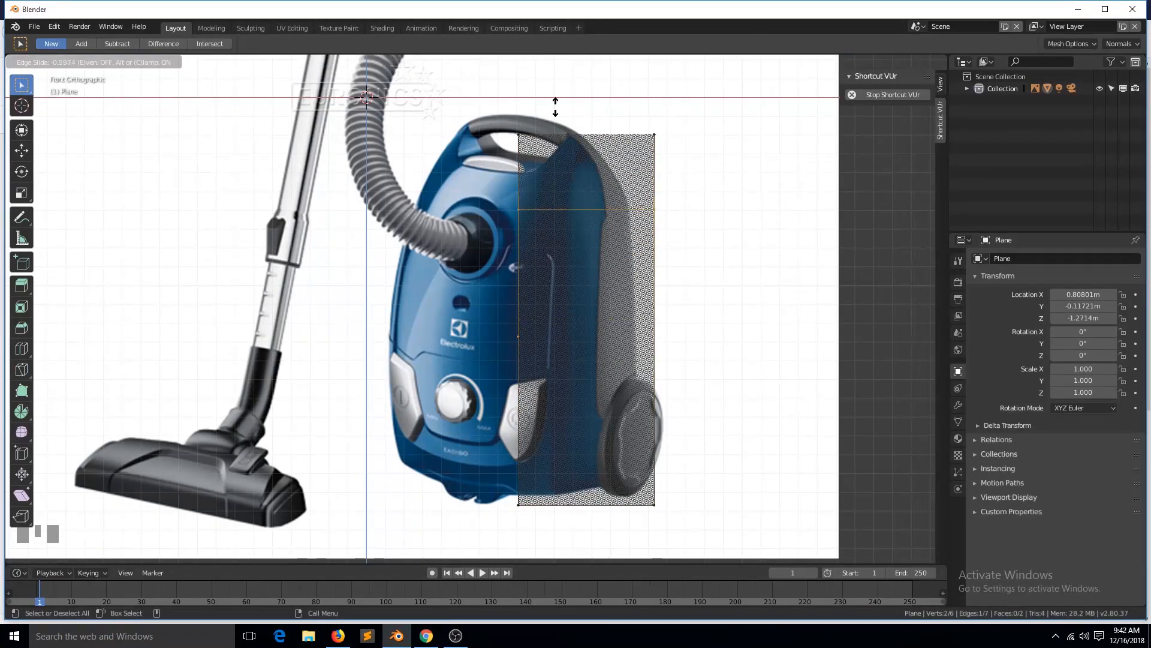
click(551, 210)
key(ctrl+r)
click(544, 309)
click(543, 309)
key(ctrl+r)
click(523, 412)
click(526, 428)
Create a linked duplicate of the half plane and place it beside the reference image at about X 3.78 m.
alt+click(600, 134)
scroll(757, 89, down, 2)
drag(758, 88, 553, 142)
key(Tab)
key(alt+d)
click(756, 304)
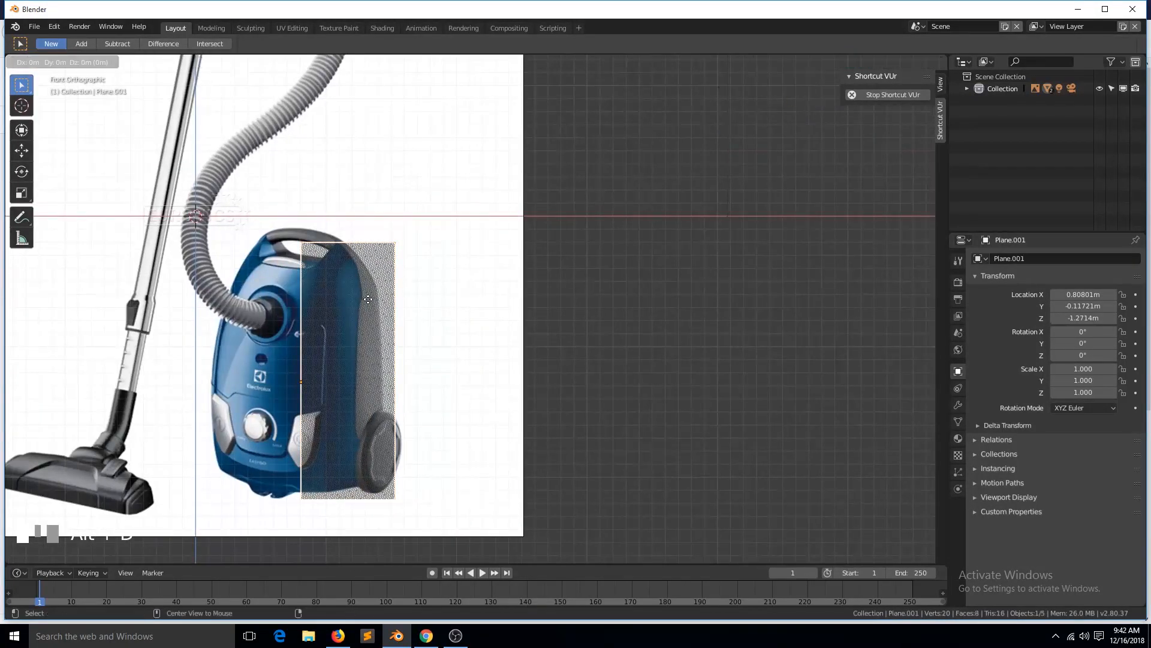
Rotate the duplicate 90° around Z for a side view and shift its upper edge backward along X.
key(r)
key(0)
key(Return)
key(Tab)
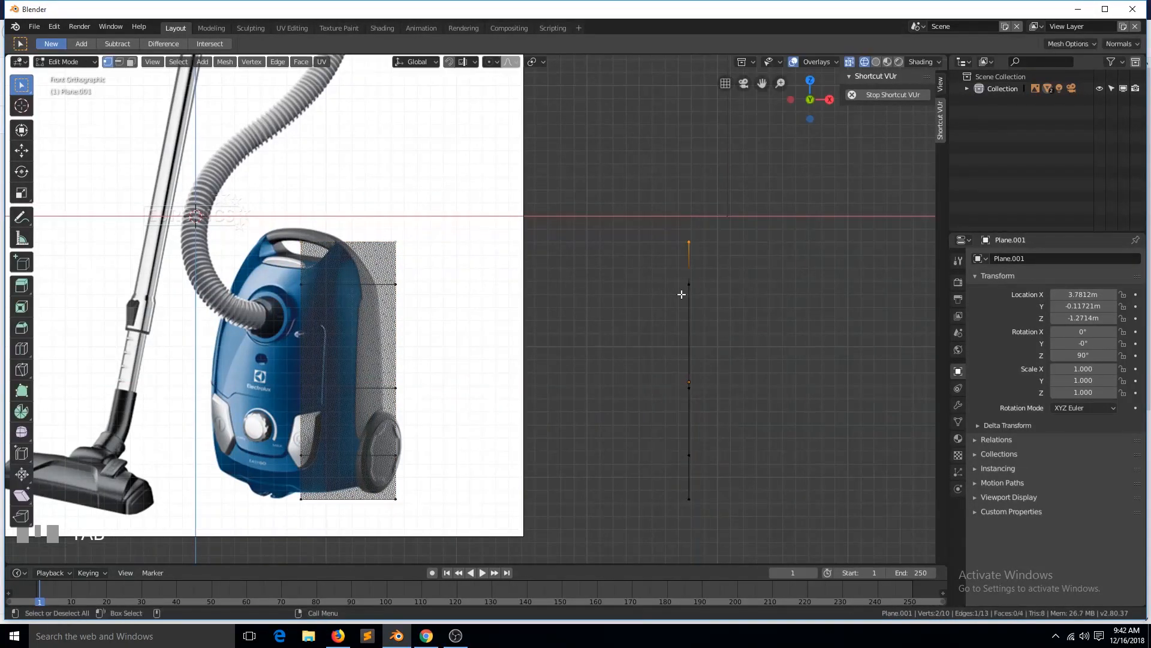
click(22, 150)
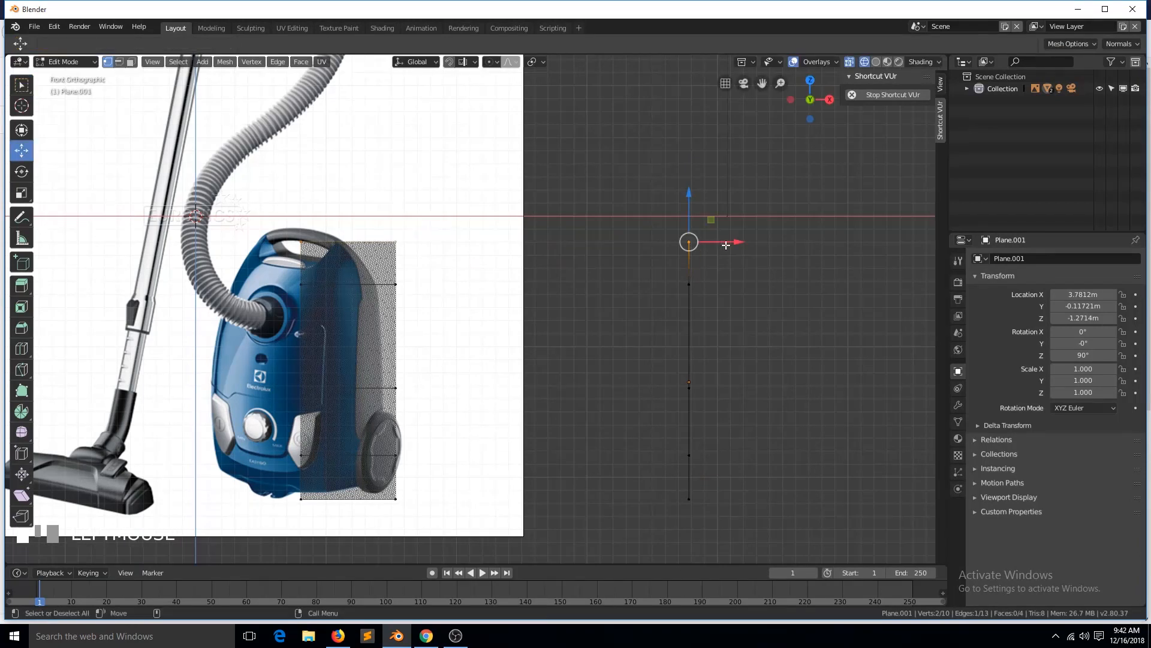
Move the front half plane and the reference image up together by about 0.31 m.
key(Tab)
shift+click(325, 382)
key(g)
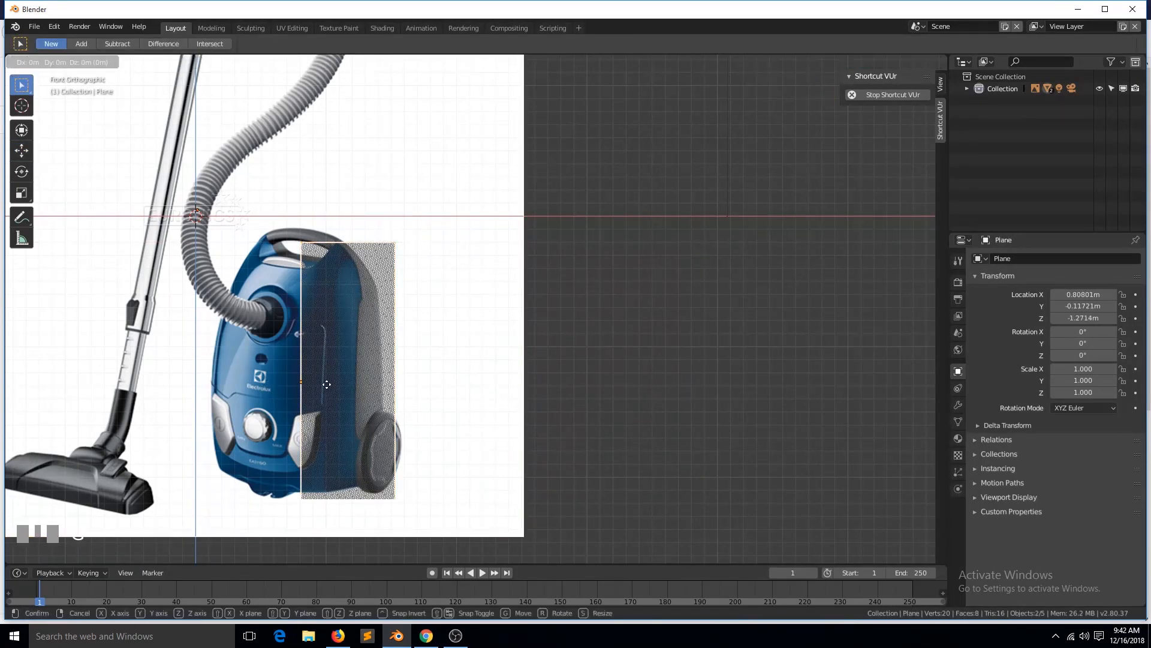
click(340, 345)
Move the side copy's upper edge further backward along X.
key(b)
drag(594, 168, 830, 478)
click(724, 209)
key(grave)
click(671, 286)
key(KP_1)
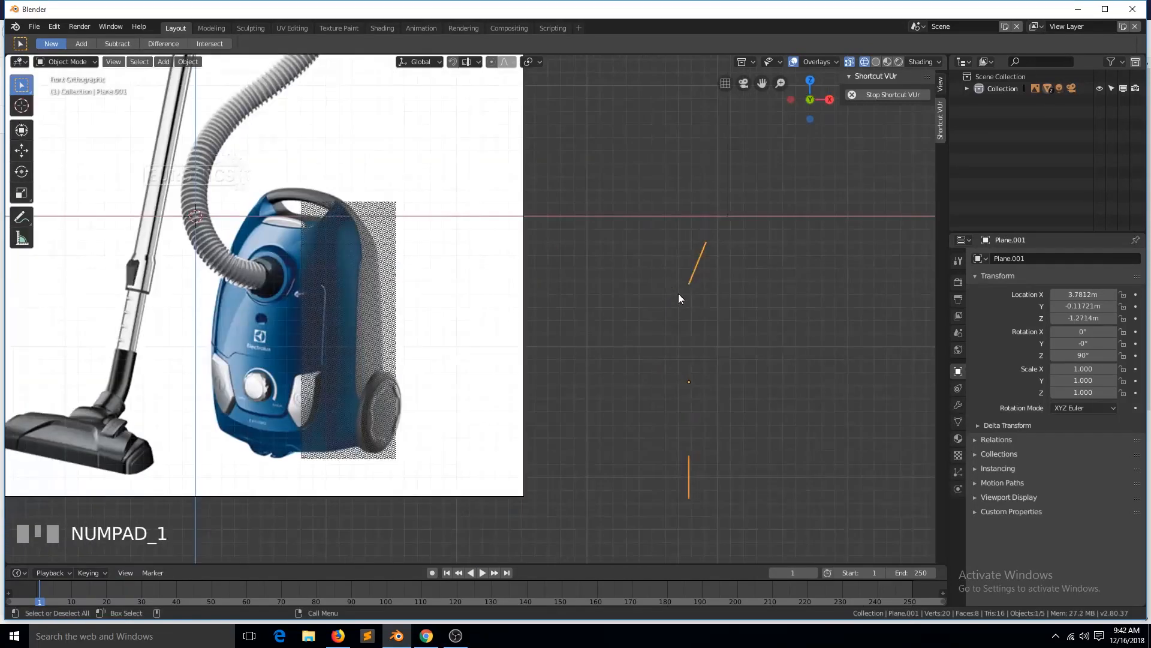
key(Tab)
drag(760, 244, 781, 243)
Shift the side copy's middle and lower vertex rows slightly forward along X to bow the profile.
key(a)
key(b)
drag(655, 336, 733, 389)
key(alt+a)
key(b)
drag(656, 365, 730, 426)
key(alt+a)
Cut a vertical loop through the front half plane and slide it slightly toward the body's centre.
key(ctrl+r)
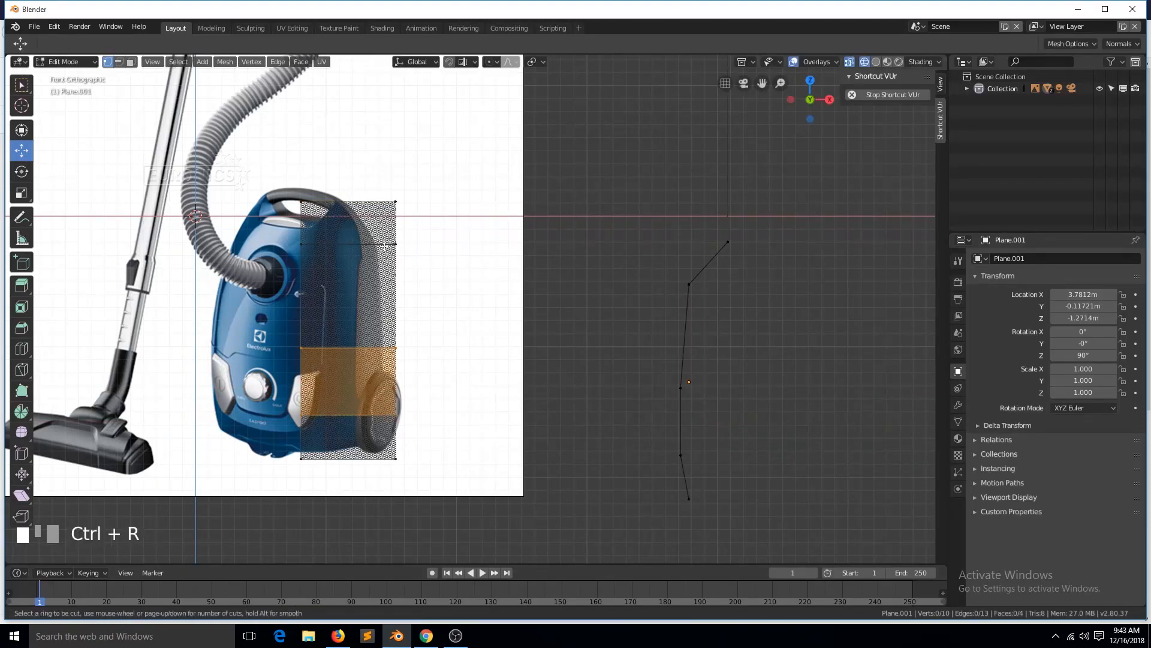
click(353, 205)
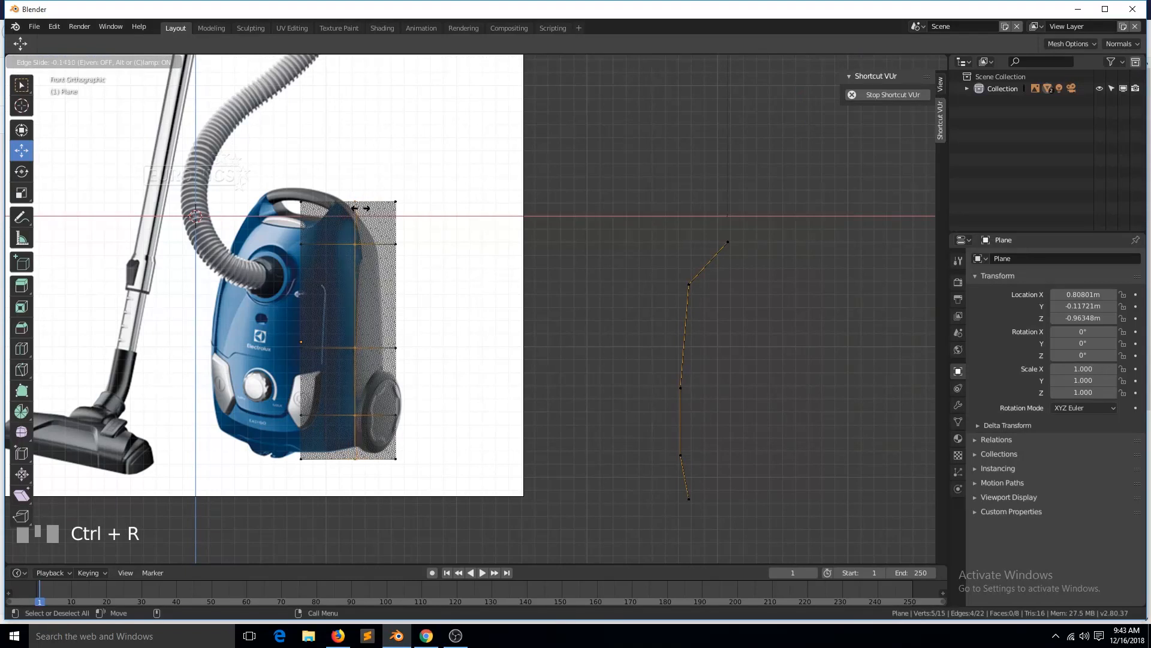
click(361, 211)
key(g)
key(g)
click(363, 218)
Move the front plane's upper outer corner vertex inward to follow the body's sloping shoulder.
click(398, 214)
key(p)
key(o)
drag(448, 202, 430, 216)
scroll(434, 208, up, 12)
Select the front plane's outer vertical edge and mirror the side copy so its X scale is -1.
alt+click(402, 265)
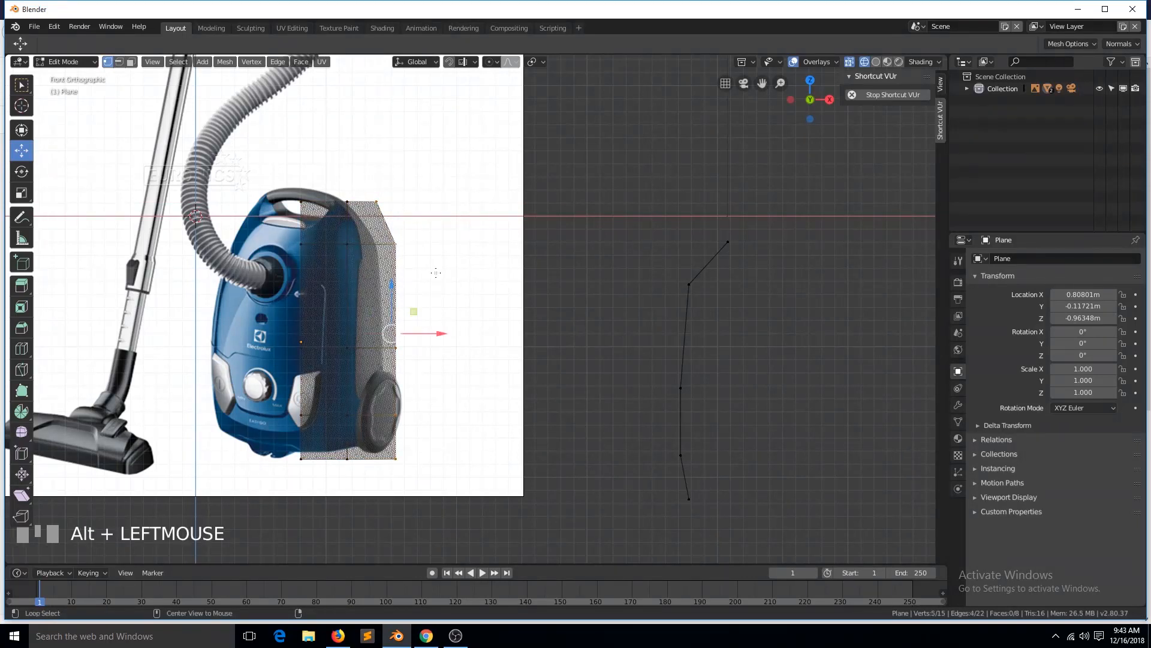
key(Tab)
click(688, 289)
key(grave)
key(Tab)
key(Tab)
key(ctrl+m)
key(x)
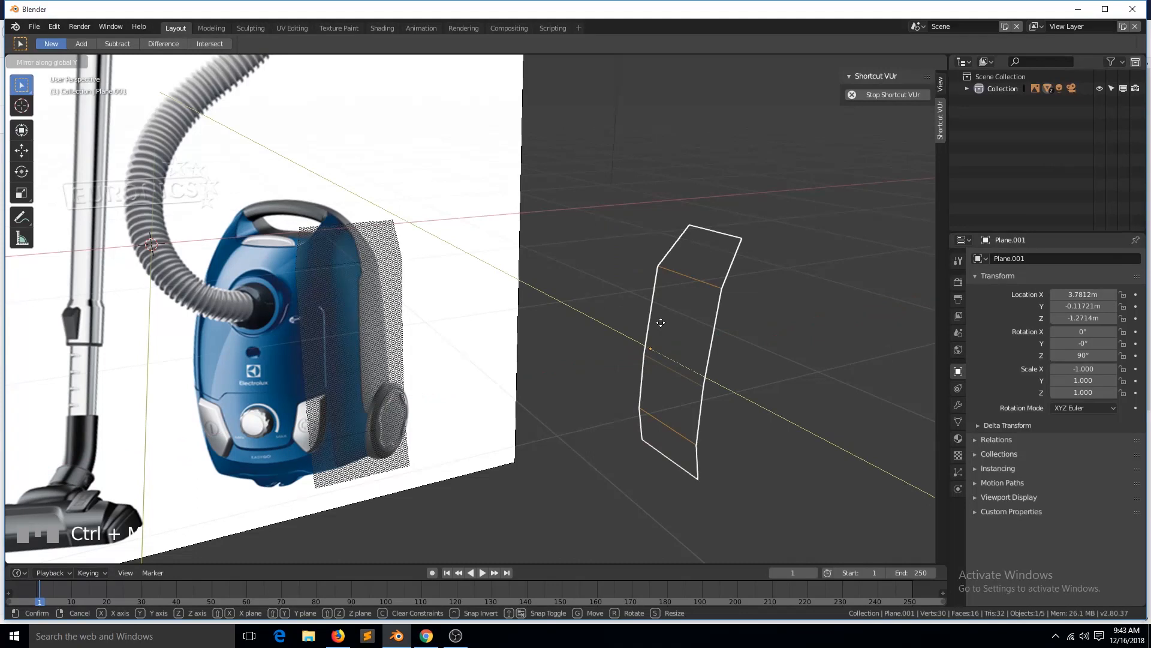
Move the side copy's outer vertical edge backward along X to give the shell depth.
key(KP_1)
key(Tab)
key(ctrl+z)
drag(742, 372, 770, 371)
Push the three middle vertices of the side copy's outer edge further backward along X.
click(711, 285)
ctrl+click(703, 454)
drag(772, 290, 779, 292)
key(ctrl+z)
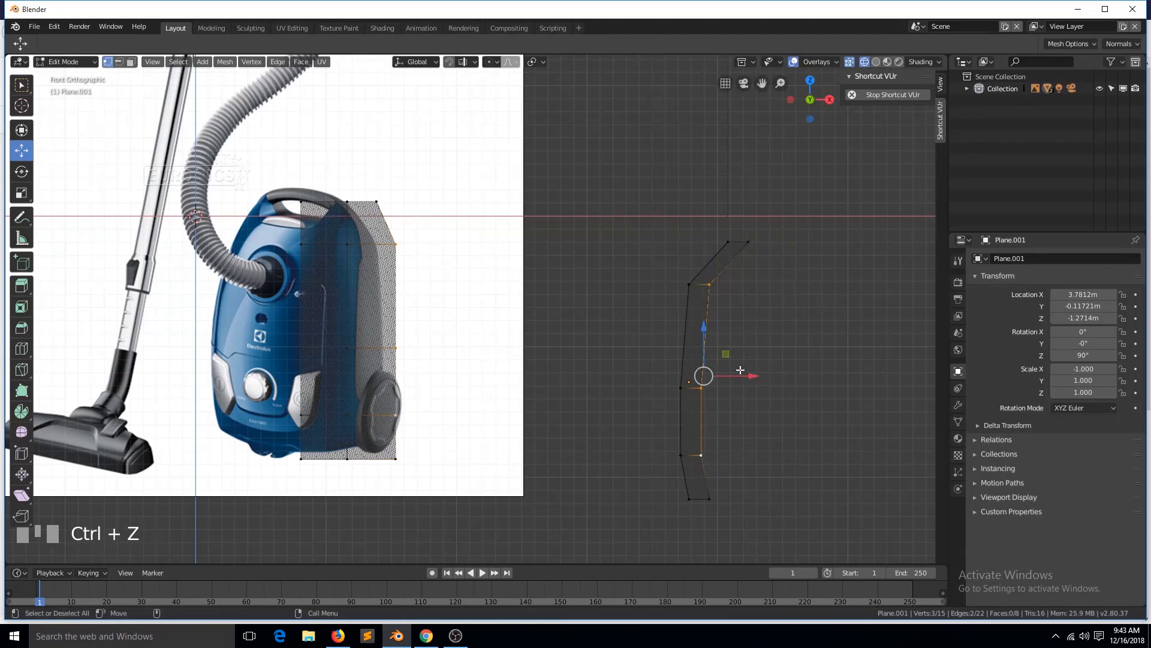
Add a Mirror modifier on X and a level 2 Subdivision Surface modifier to the side copy.
key(Tab)
click(958, 406)
click(995, 259)
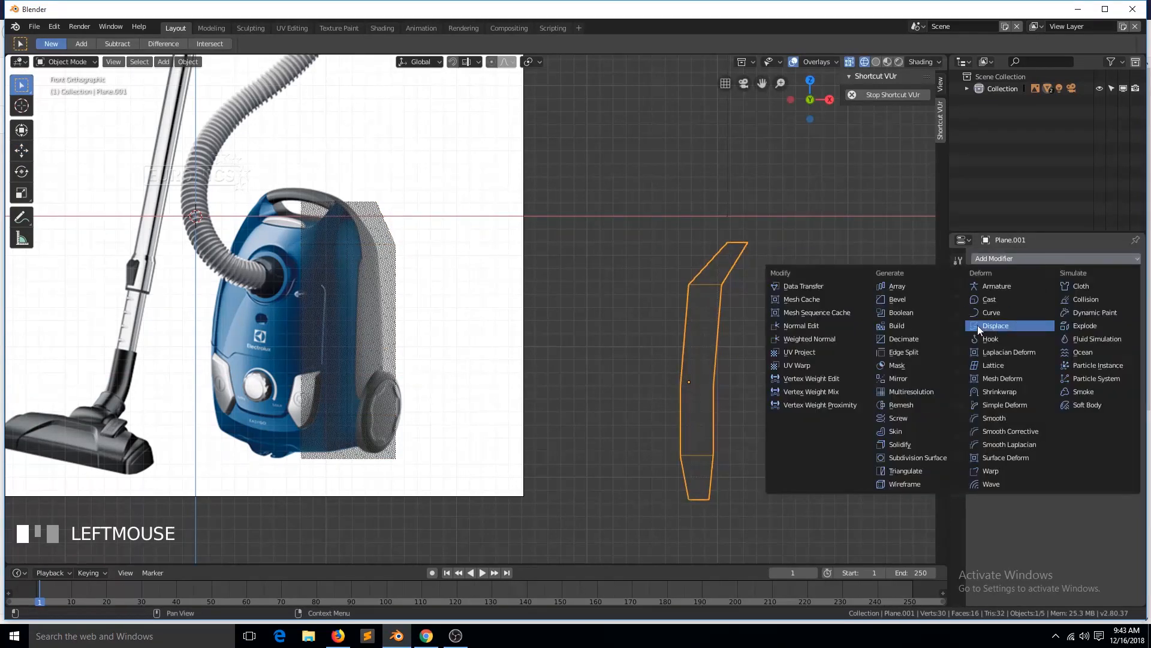
click(914, 379)
middle_drag(914, 378, 833, 379)
key(z)
click(864, 378)
key(ctrl+2)
mouse_move(630, 297)
middle_down()
mouse_move(685, 293)
mouse_move(713, 315)
middle_up()
key(KP_1)
middle_drag(492, 300, 397, 345)
Offset the front plane and the reference image from each other along the Y axis and return to wireframe front view.
click(401, 290)
click(401, 290)
key(KP_1)
click(703, 347)
click(329, 373)
key(grave)
middle_drag(504, 324, 441, 345)
key(g)
key(y)
click(427, 368)
key(KP_1)
key(shift+z)
Move the side copy's lower outer corner vertex backward along X.
scroll(719, 360, up, 2)
scroll(771, 337, down, 1)
key(Tab)
scroll(779, 348, down, 2)
click(677, 465)
key(Tab)
click(674, 470)
key(Tab)
click(674, 469)
drag(711, 466, 719, 460)
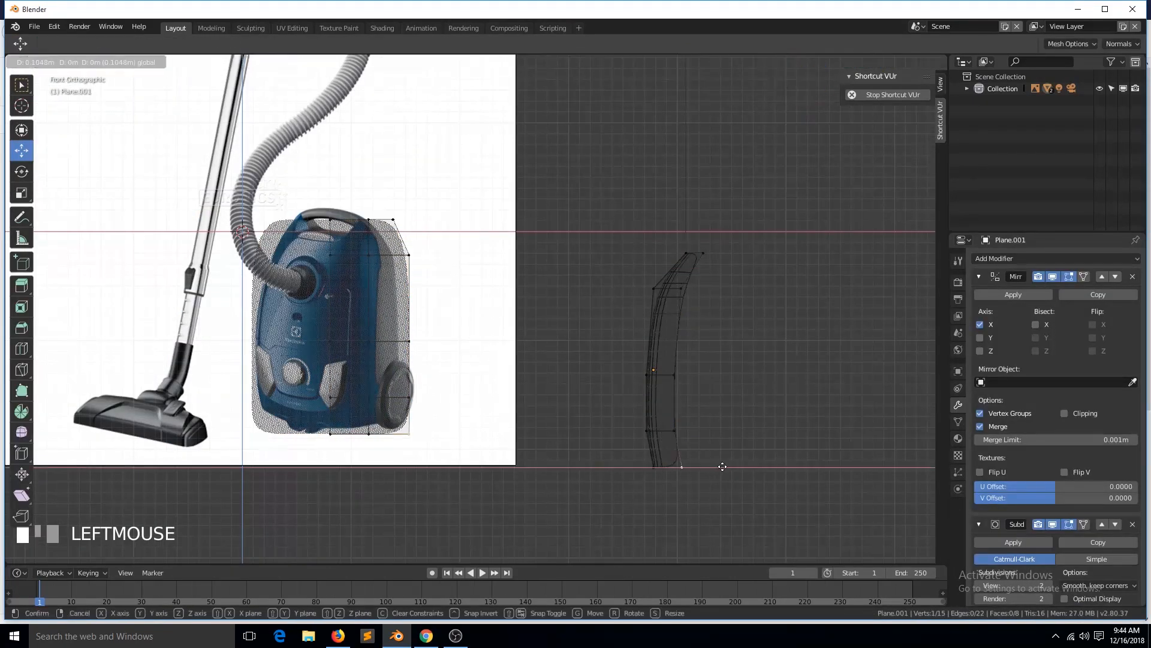
Select the outer segment of the front plane's upper edge.
click(709, 255)
shift+click(682, 265)
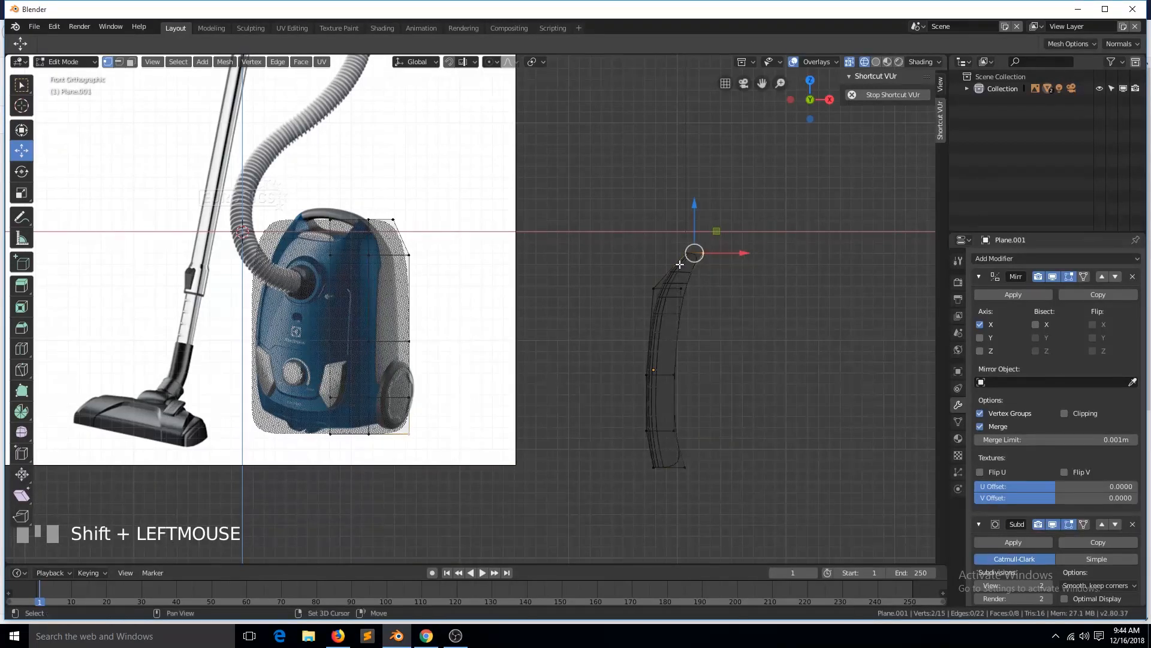
click(682, 265)
key(Tab)
click(391, 241)
key(Tab)
shift+click(405, 226)
key(w)
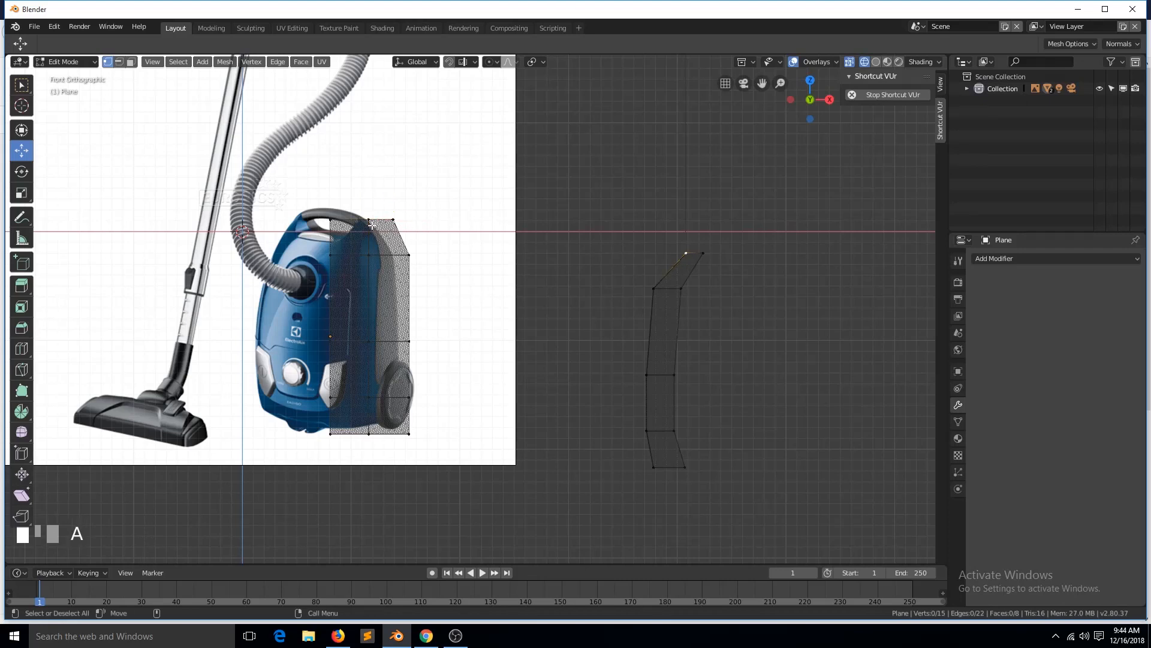
shift+click(401, 223)
key(e)
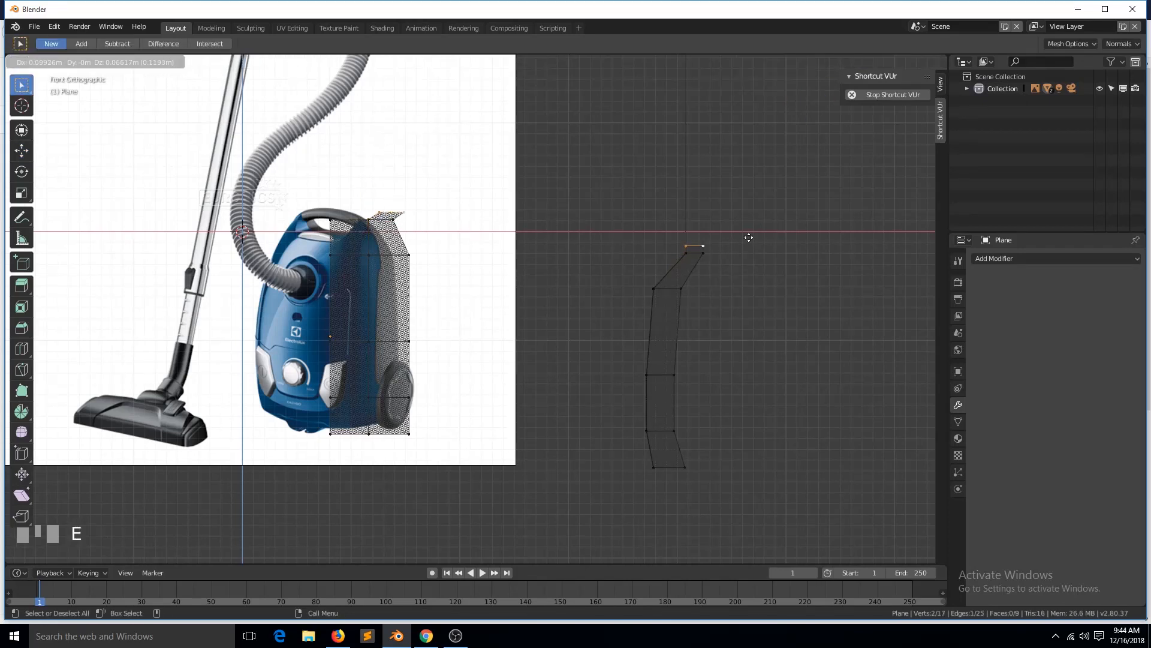
click(767, 234)
key(g)
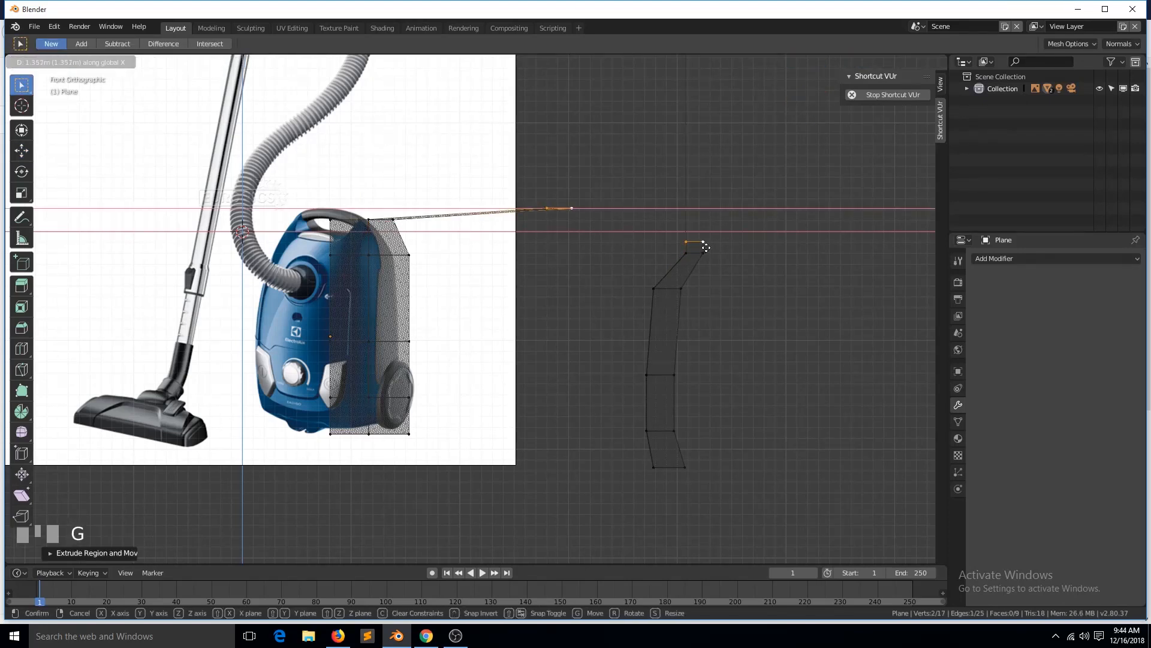
right_click(487, 253)
key(ctrl+z)
key(g)
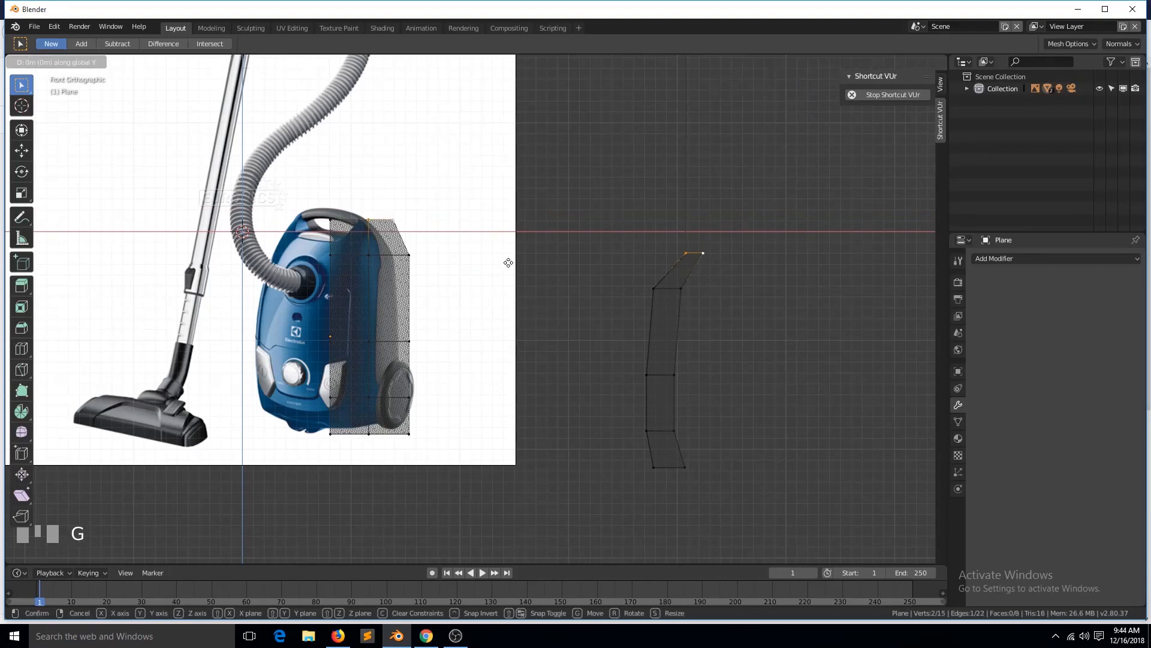
right_click(522, 247)
key(g)
right_click(723, 265)
Extrude the selected upper edge segment slightly upward.
key(e)
click(725, 250)
key(Tab)
Move the side copy's newly extruded top edge further back along X to continue the curve.
click(695, 258)
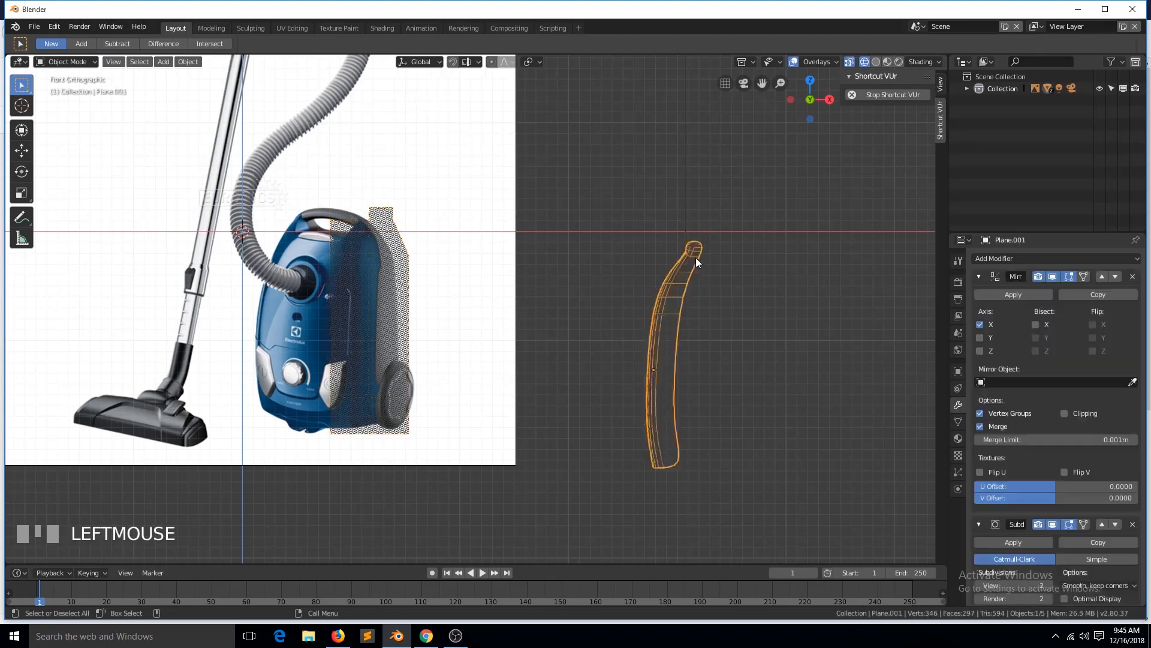
key(Tab)
key(g)
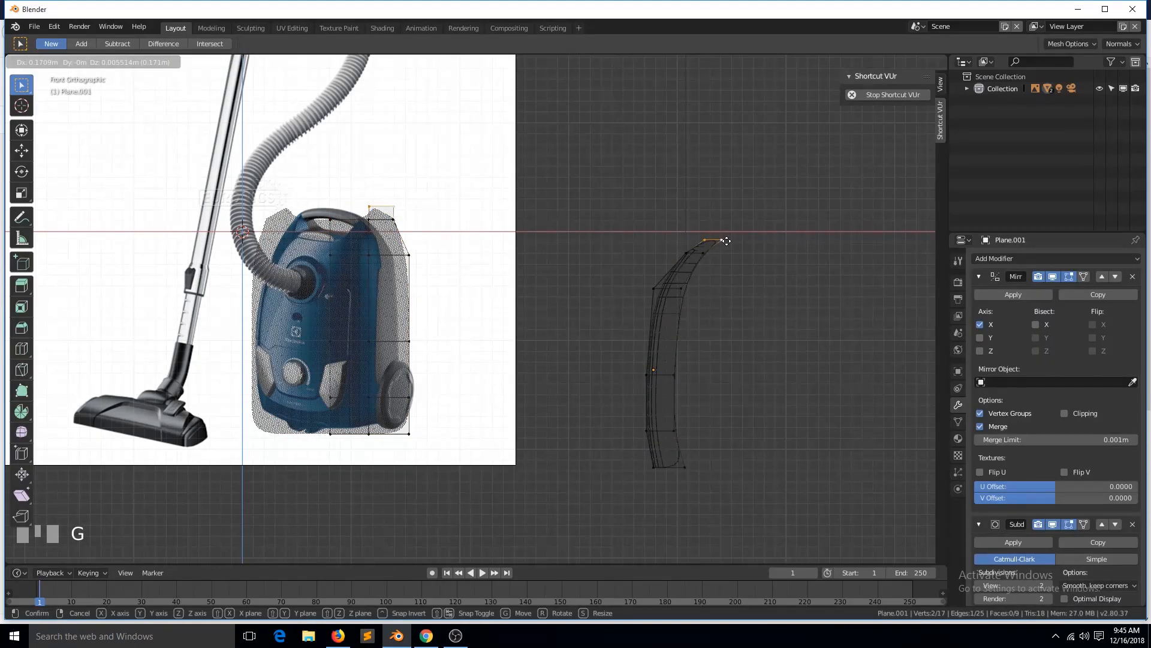
click(726, 241)
Return to editing the front plane and move its top outer corner vertex inward along X.
click(442, 216)
key(Tab)
click(402, 210)
click(400, 208)
key(Tab)
click(399, 206)
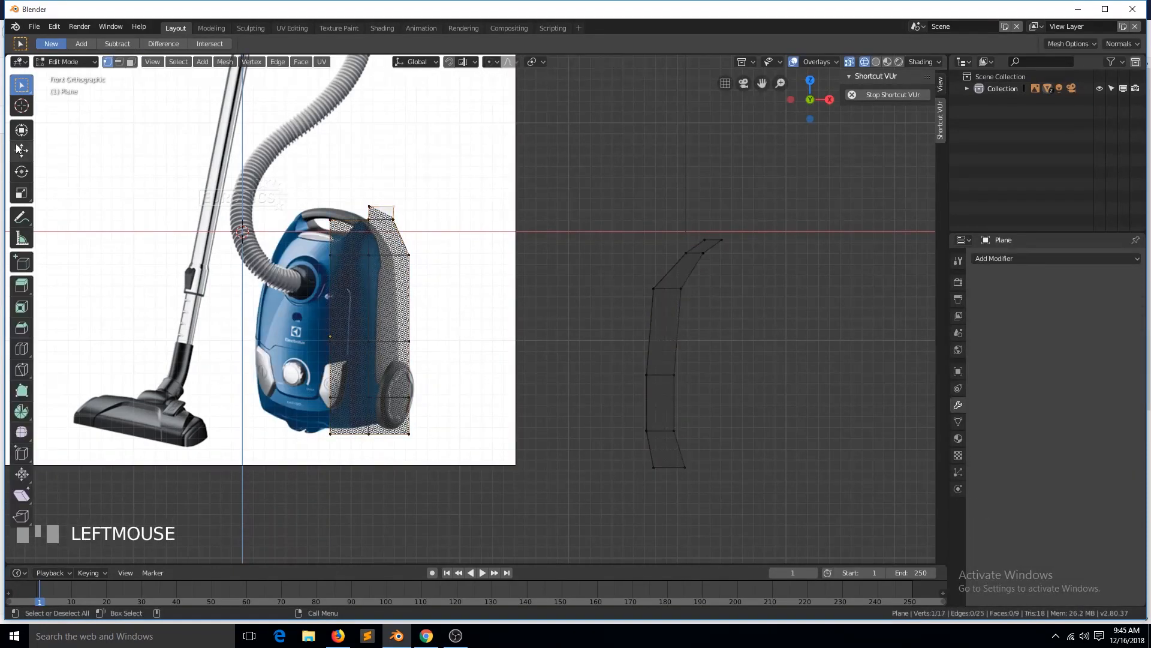
click(20, 150)
mouse_move(439, 206)
mouse_down()
mouse_move(430, 206)
mouse_move(449, 221)
mouse_up()
Shift the front plane's outer-edge vertices near the top, middle and wheel slightly outward along X.
click(395, 220)
click(411, 342)
drag(462, 344, 465, 345)
click(411, 398)
drag(462, 396, 465, 397)
Move the two inner vertices of the front plane's bottom edge along the Y axis and return to front view.
click(395, 440)
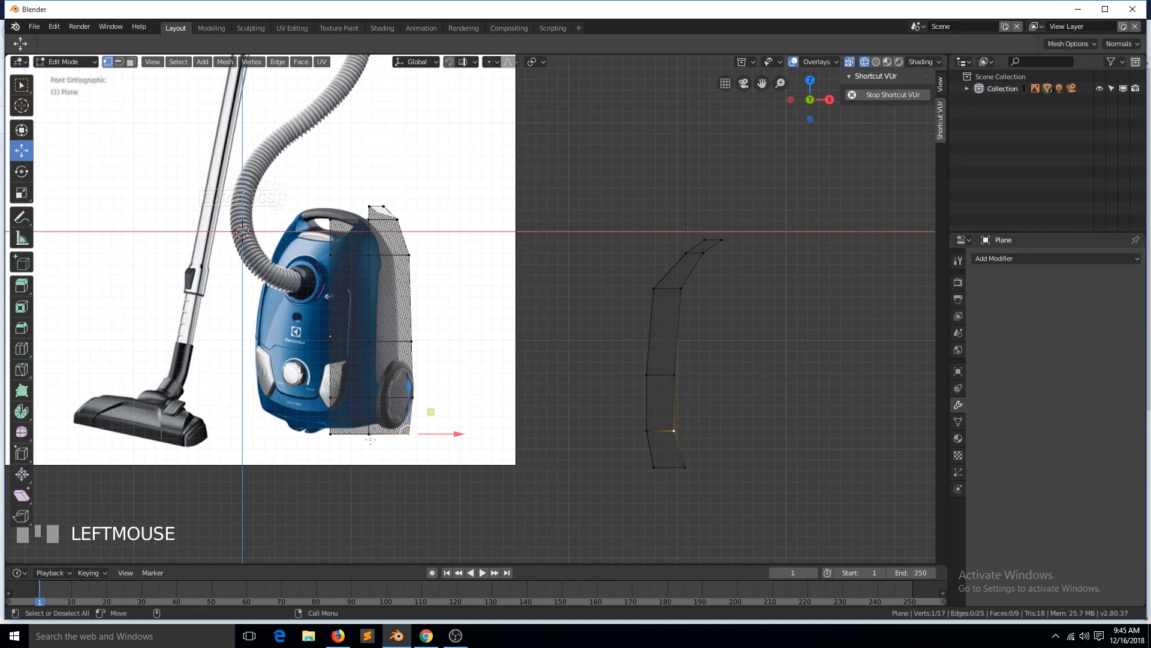
key(w)
shift+click(371, 436)
key(grave)
key(g)
key(y)
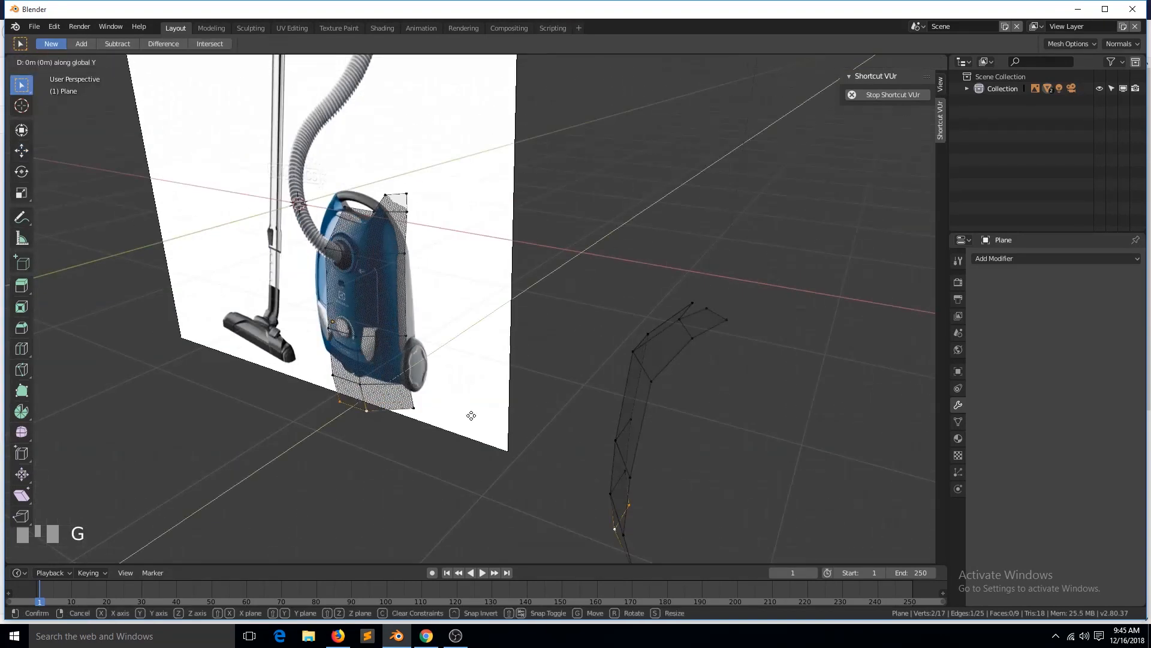
click(470, 419)
key(KP_1)
key(Tab)
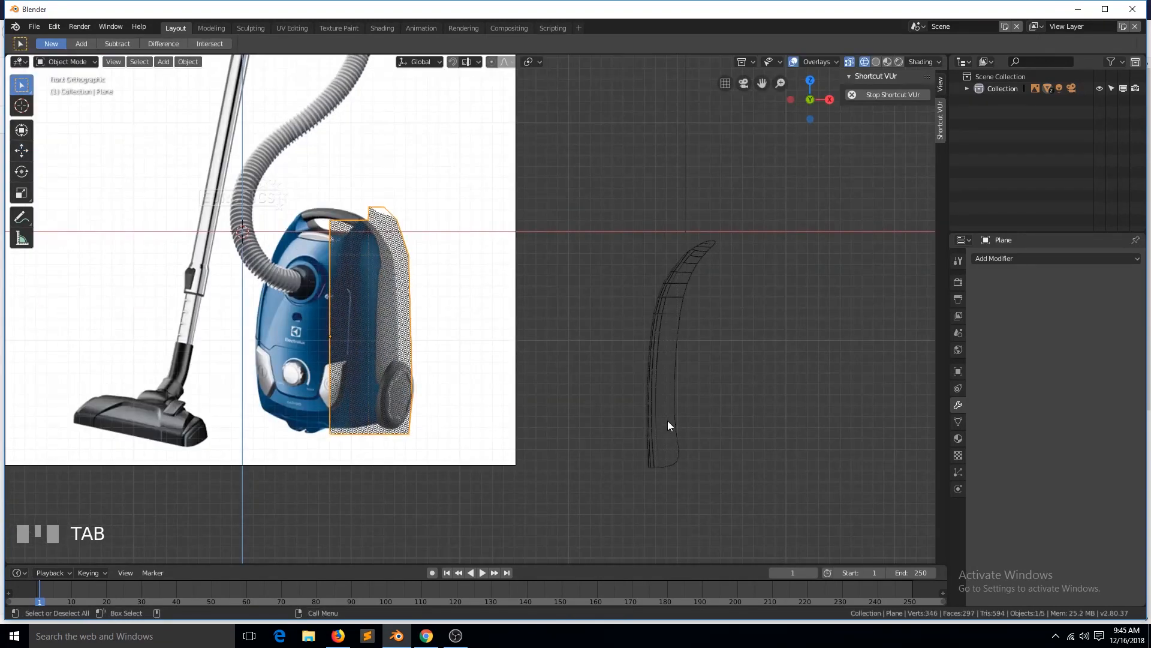
Add a lengthwise loop cut through the centre of the side copy's outer strip and adjust it along X.
key(Tab)
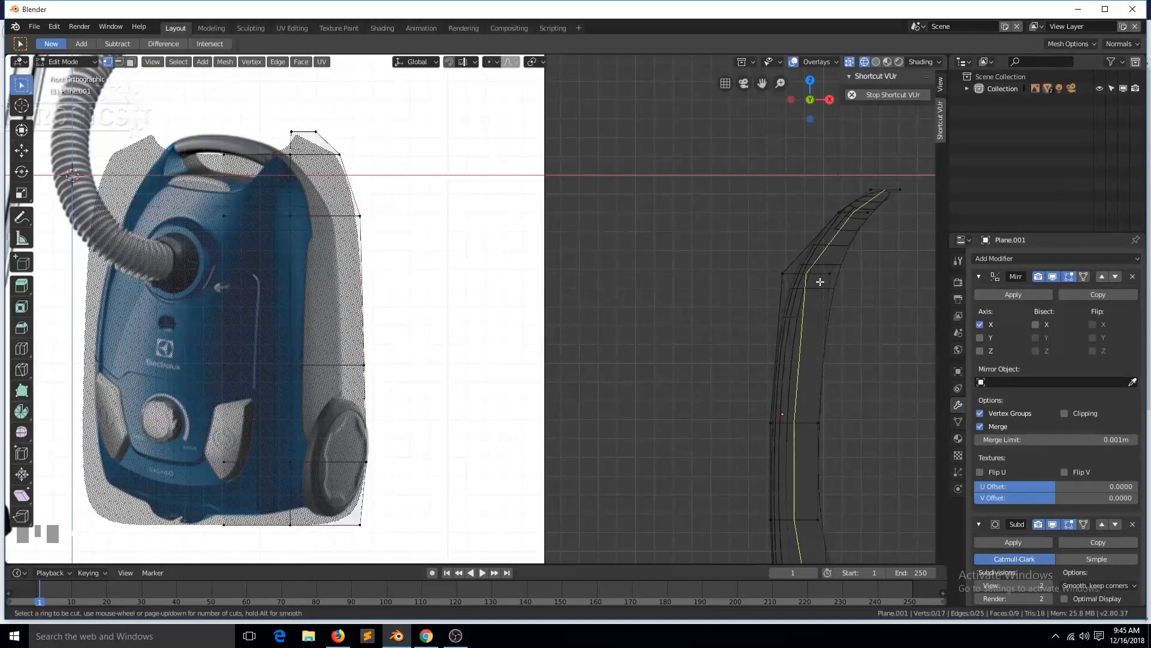
click(820, 281)
right_click(863, 361)
key(g)
key(x)
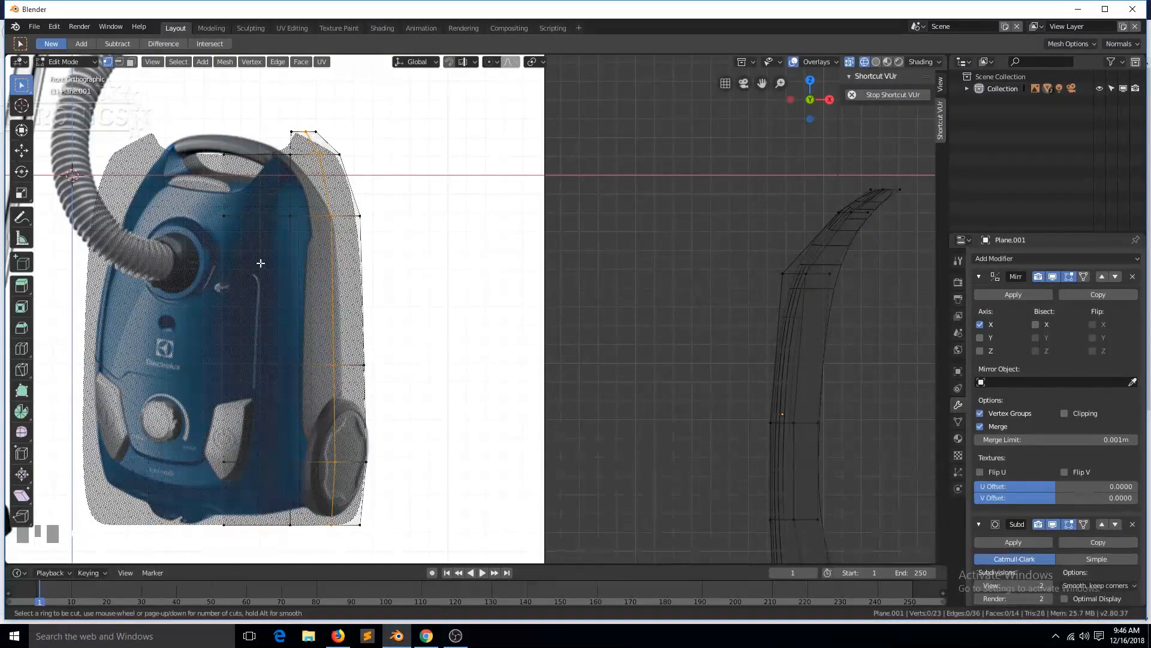
Add a horizontal loop cut above the side copy's middle row and nudge both rows slightly forward along X.
key(ctrl+r)
click(803, 326)
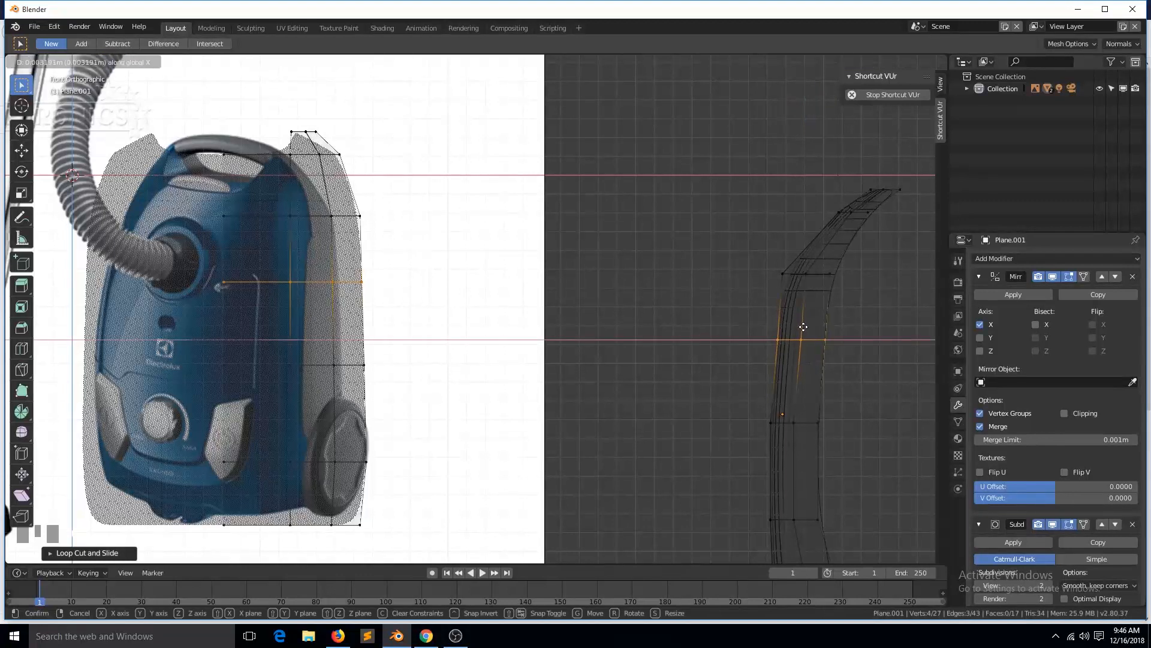
click(799, 328)
alt+click(814, 423)
key(g)
key(x)
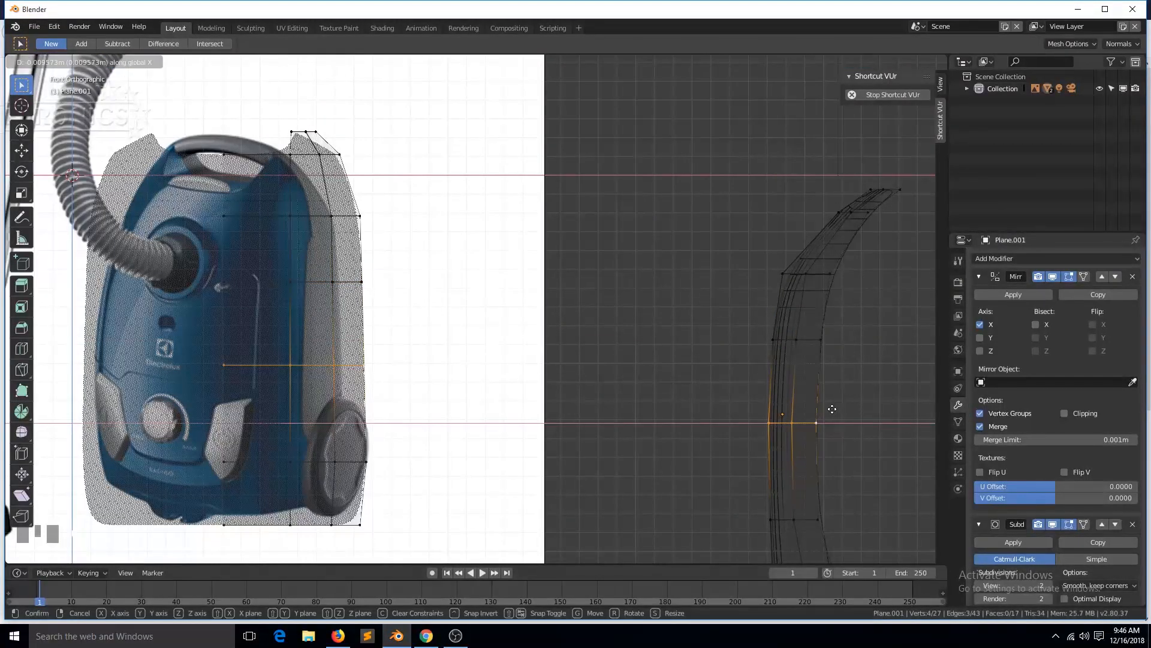
click(833, 409)
Extrude the lowest segment of the side copy's back edge backward along X.
scroll(827, 450, down, 2)
key(Tab)
key(Tab)
click(714, 456)
shift+click(727, 498)
key(e)
key(x)
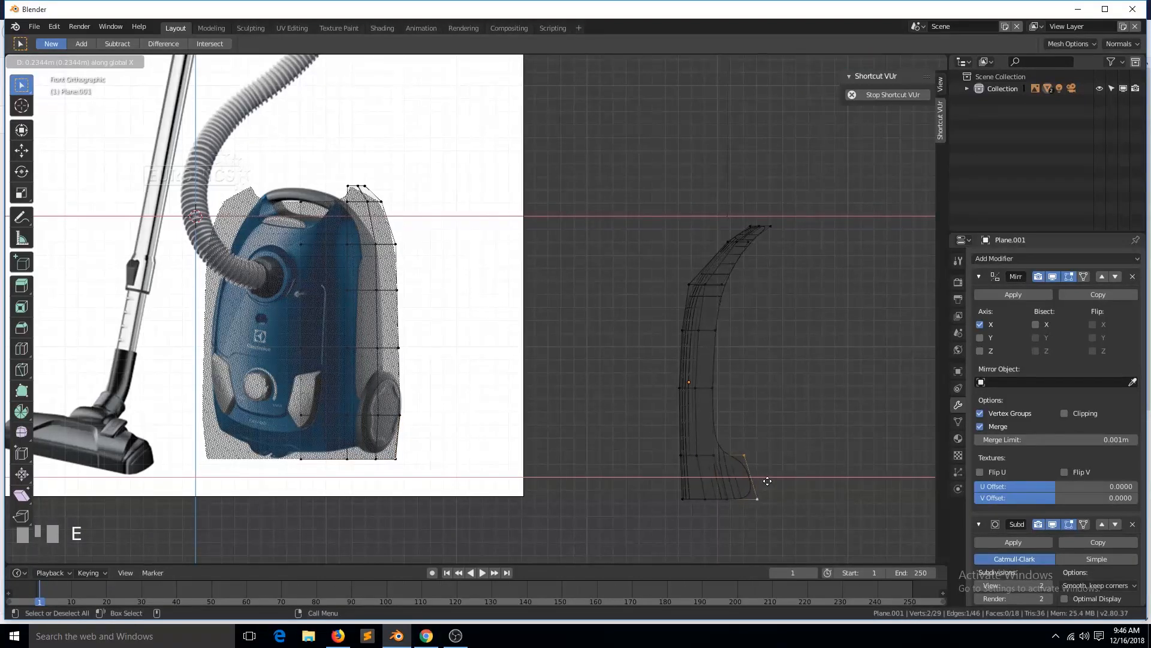
click(776, 481)
Extrude the upper segments of the side copy's back edge backward along X.
ctrl+click(782, 224)
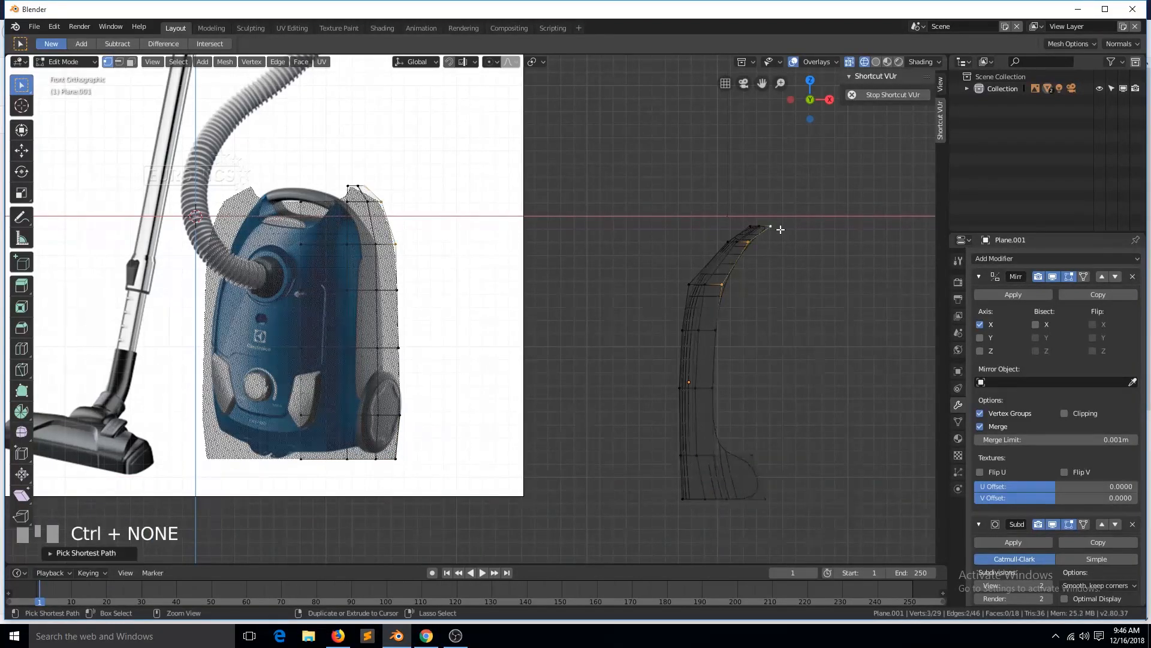
key(e)
key(x)
click(773, 281)
Align the back vertices of both extrusions by scaling them along X, and shift them backward along X.
shift+click(769, 466)
shift+click(766, 496)
key(s)
key(x)
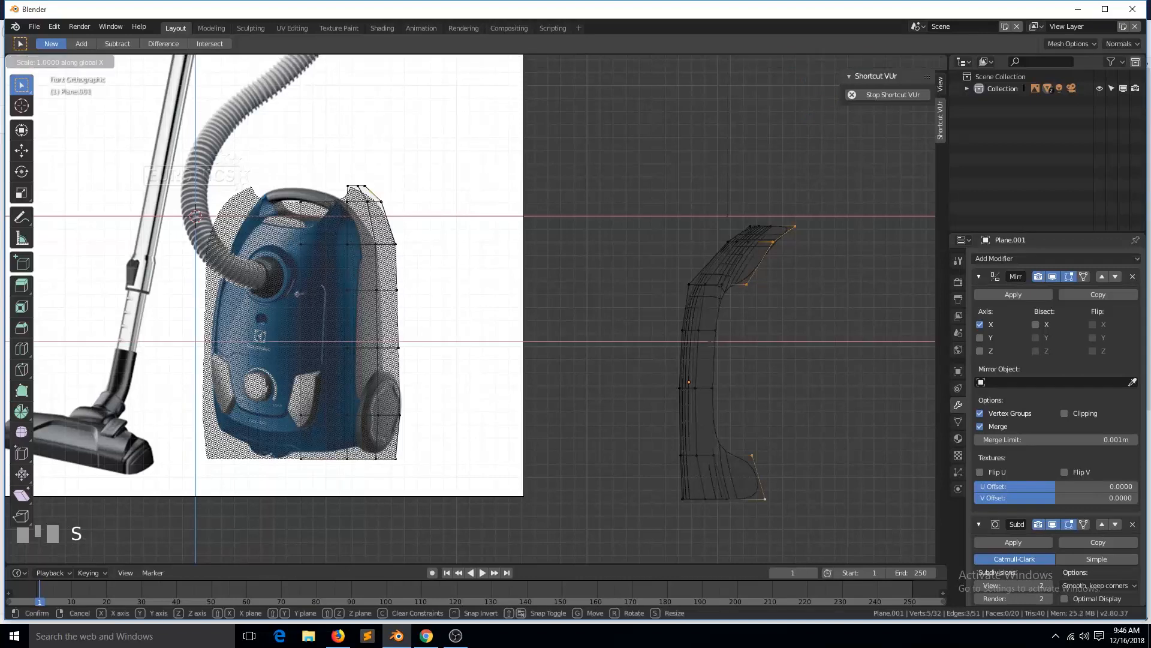
click(792, 350)
key(g)
key(x)
click(803, 345)
Move the vertices at the base of the upper extrusion backward.
click(725, 286)
ctrl+click(764, 229)
click(762, 230)
click(758, 232)
shift+click(741, 291)
key(g)
click(727, 322)
Move the base vertices of the lower extrusion backward and edge-slide the neighbouring inner loop vertices.
click(713, 456)
shift+click(727, 498)
key(g)
shift+click(744, 459)
key(g)
key(g)
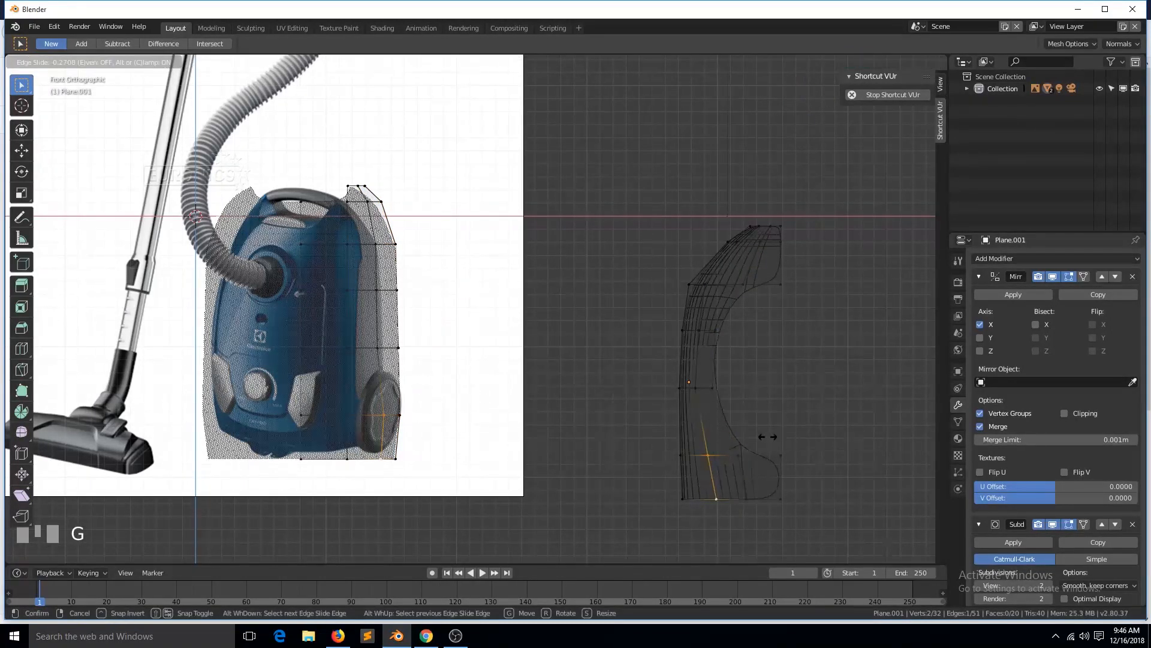
click(761, 441)
Extrude the middle segment of the side copy's back edge backward between the two extrusions.
click(716, 333)
ctrl+click(719, 385)
key(3)
key(2)
key(3)
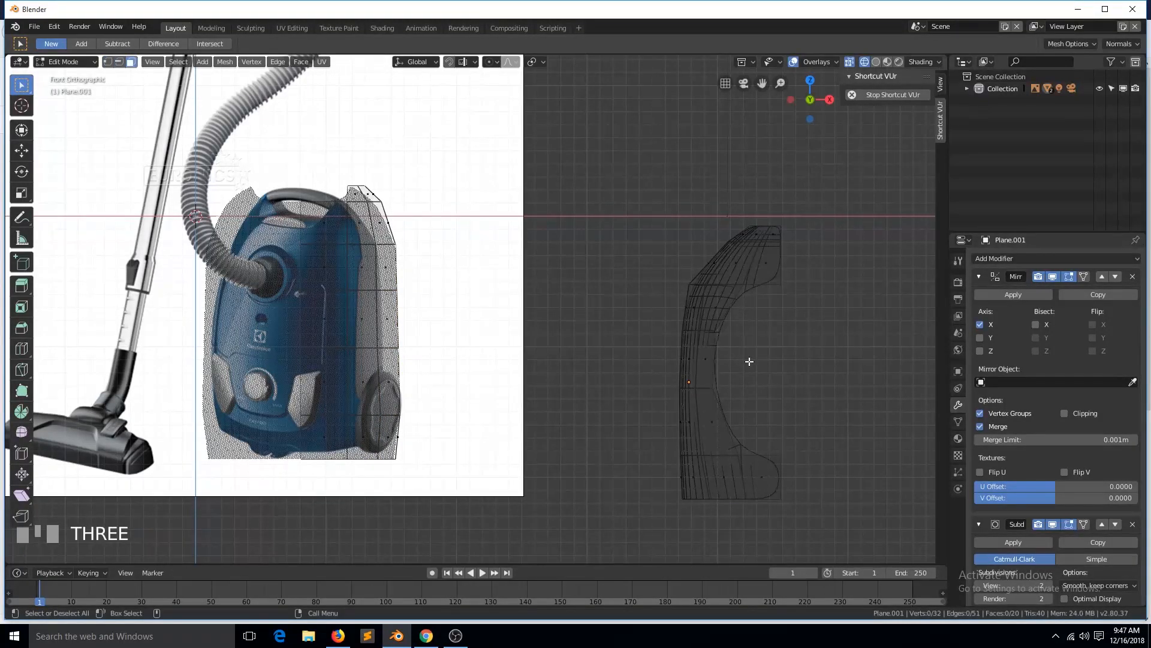
right_click(727, 361)
key(e)
click(757, 340)
Fill the gaps joining the middle extrusion to the upper and lower extrusions with faces.
shift+click(740, 319)
shift+click(740, 442)
key(f)
key(Tab)
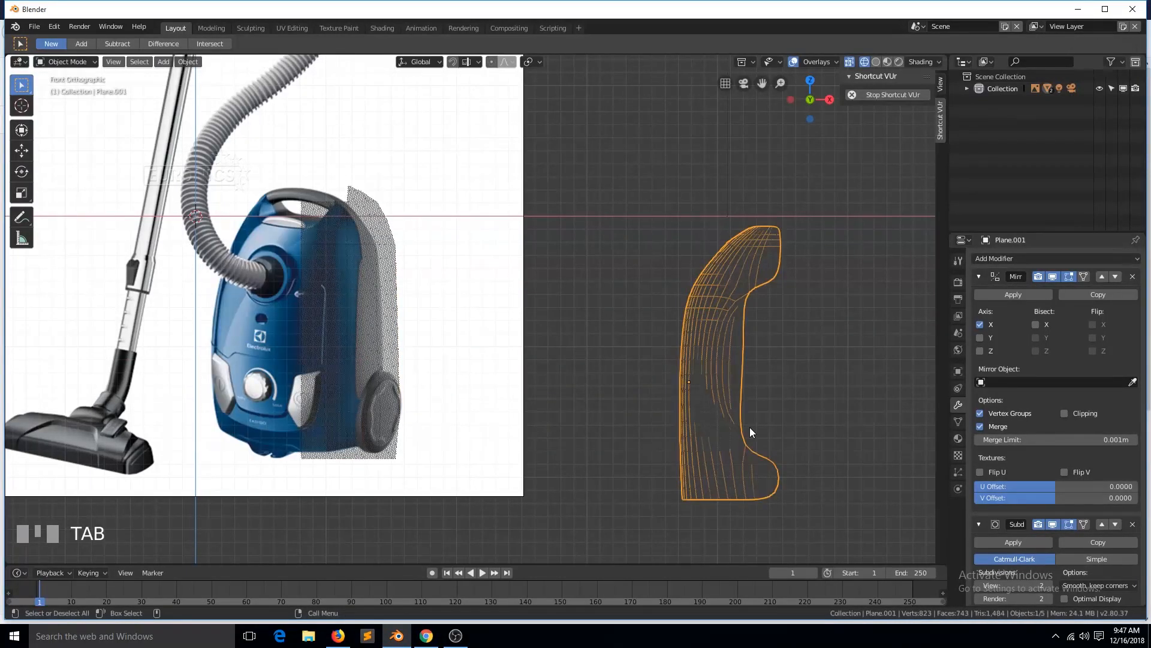
Flatten the vertices of the back recess to one line by scaling X to 0, and move them backward along X.
key(Tab)
key(1)
click(747, 317)
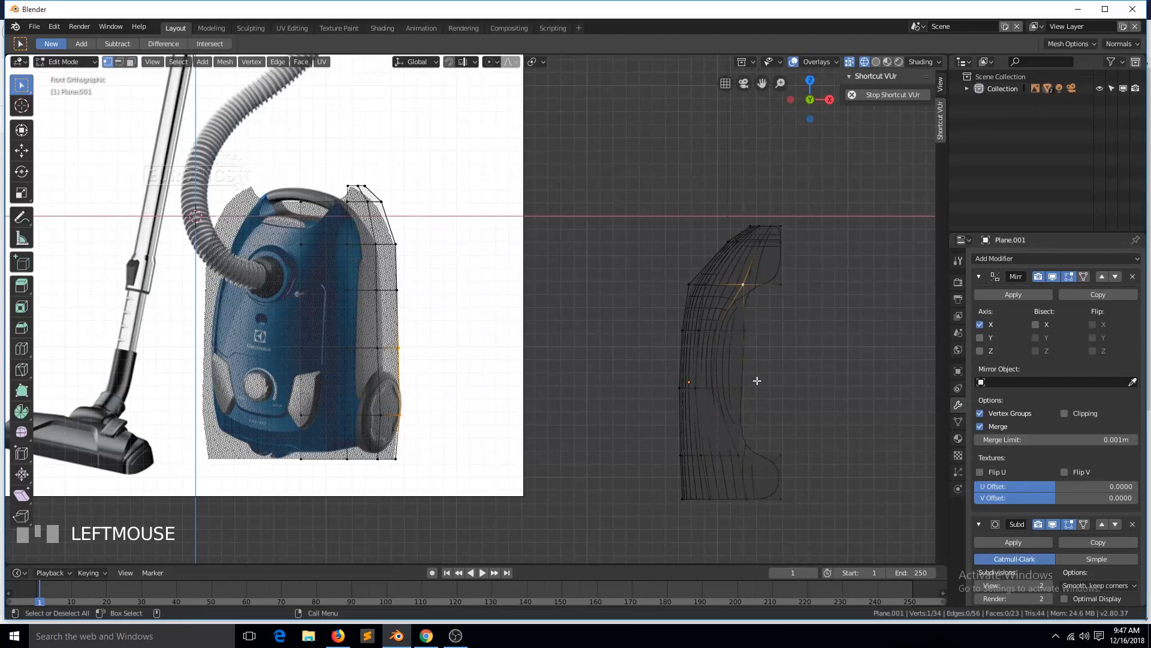
ctrl+click(752, 449)
key(s)
key(x)
key(0)
click(815, 416)
key(g)
key(x)
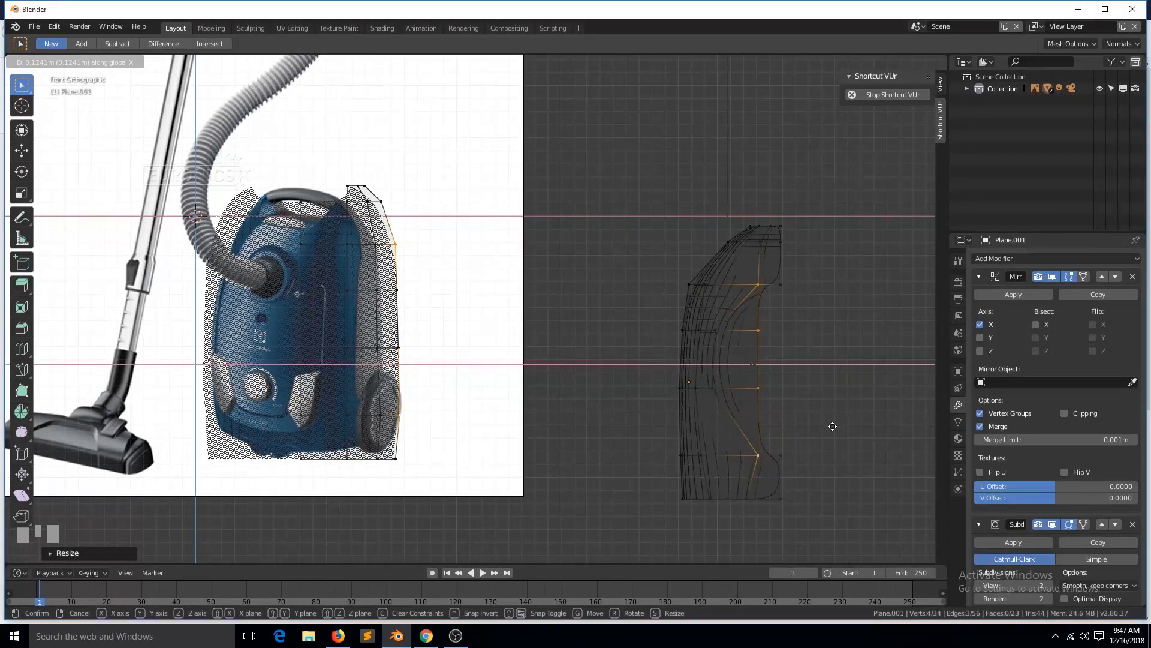
click(833, 426)
Try scaling the two middle vertices of the recess's back line closer together.
click(759, 341)
shift+click(758, 400)
key(s)
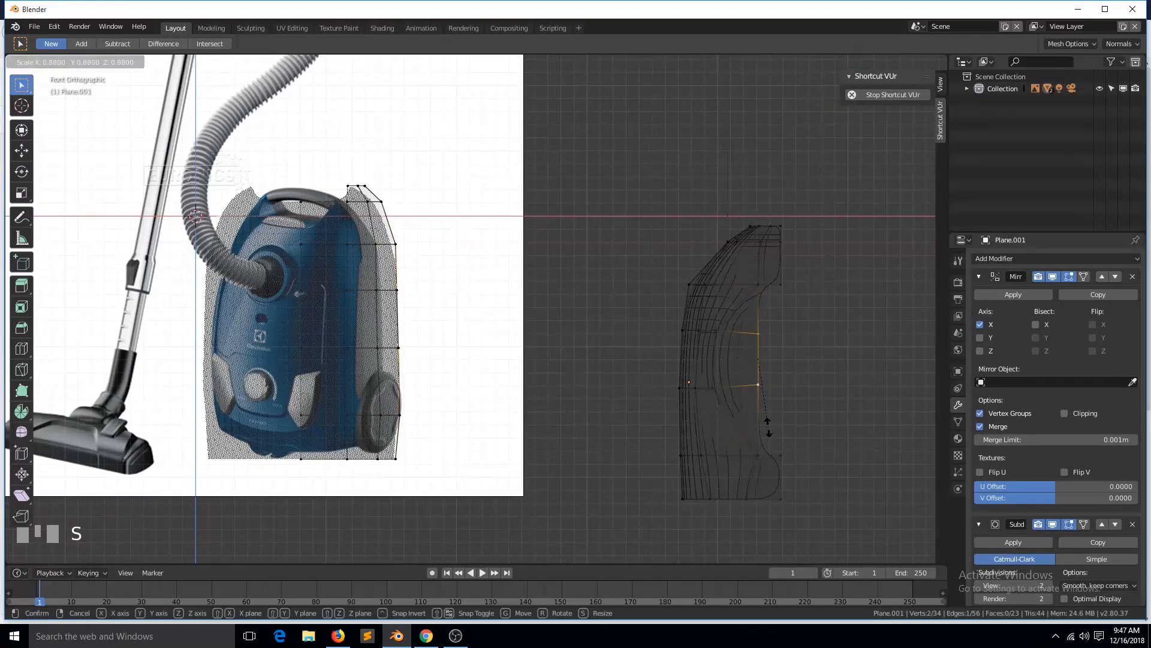
click(767, 428)
Add a horizontal loop cut across the side copy just below the upper bend and reposition it.
key(ctrl+r)
click(729, 313)
right_click(754, 310)
key(g)
click(744, 307)
Edge-slide the front vertices of the row above upward along the curve and move the new loop's inner vertex forward.
click(689, 282)
ctrl+click(707, 285)
key(g)
key(g)
click(718, 292)
ctrl+click(728, 309)
key(g)
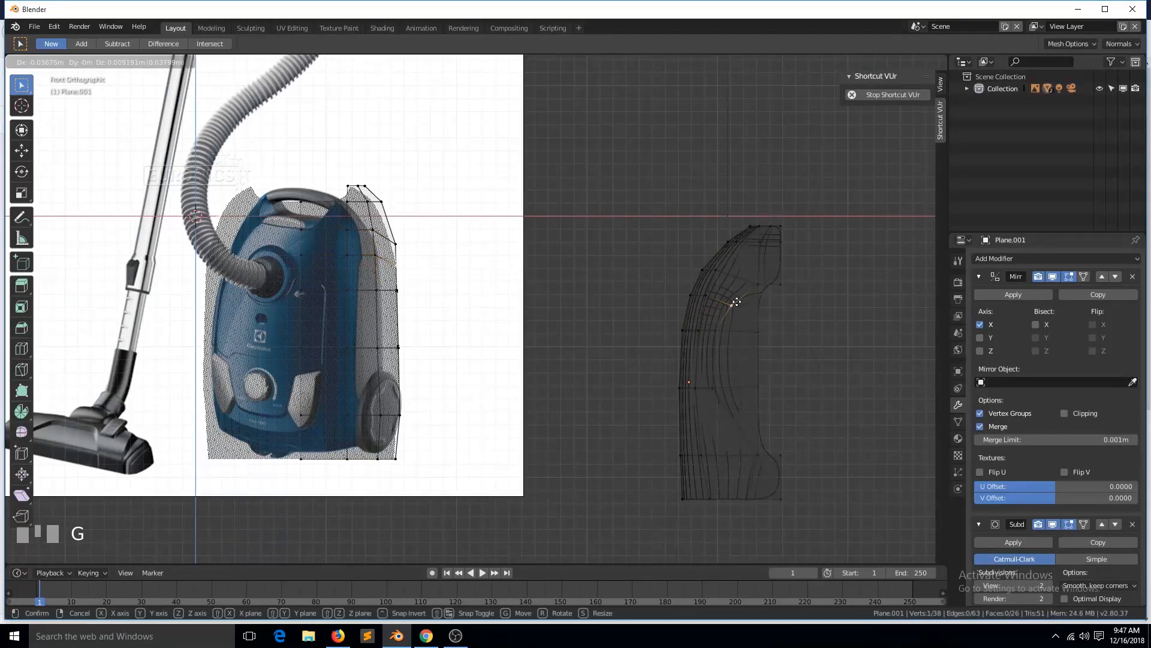
click(740, 330)
Add a horizontal loop cut between the side copy's middle and lower rows and nudge its front vertices.
key(a)
key(ctrl+r)
click(702, 431)
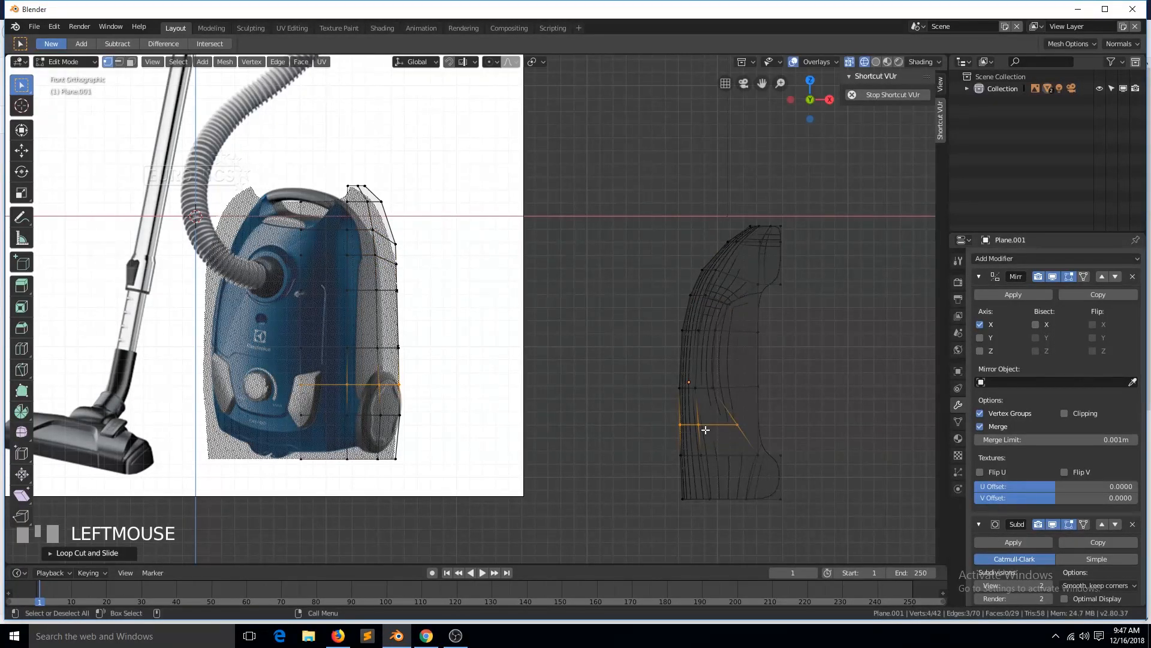
ctrl+click(694, 424)
key(g)
click(699, 442)
Edge-slide the lower row's front vertices downward and the new loop's inner vertex forward, and leave Edit Mode.
ctrl+click(689, 458)
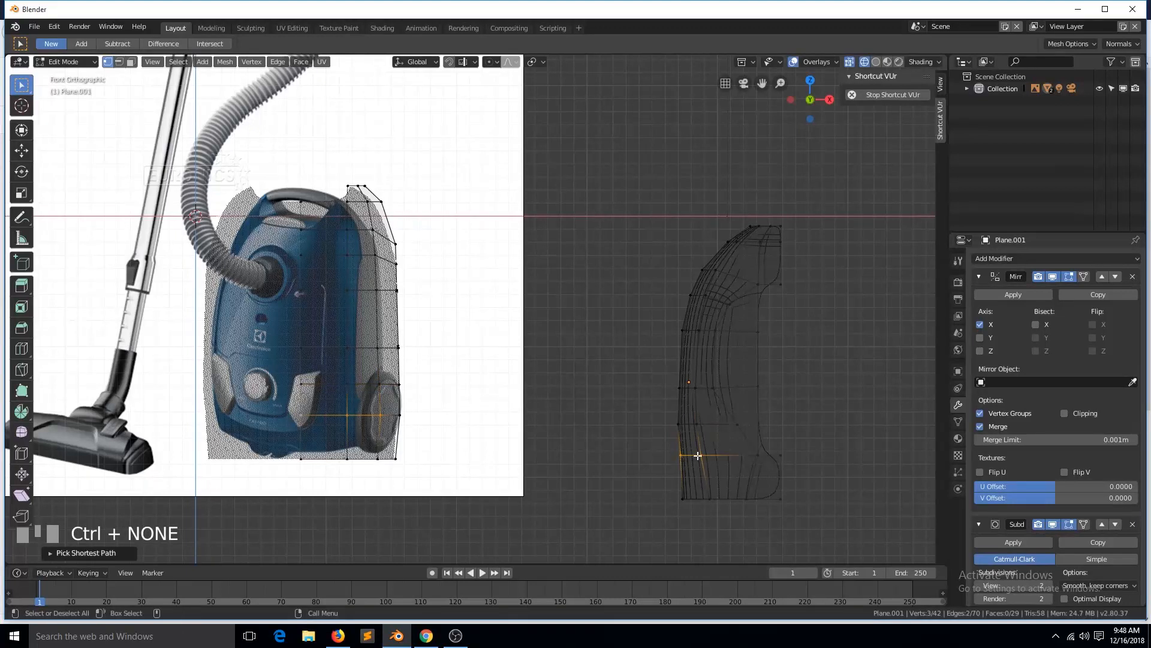
key(g)
key(g)
right_click(733, 442)
click(739, 421)
key(g)
key(g)
click(729, 427)
key(Tab)
middle_drag(833, 371, 809, 394)
right_click(748, 355)
Start saving the file and create a folder named "vacuum cleaner" inside the december folder.
key(ctrl+s)
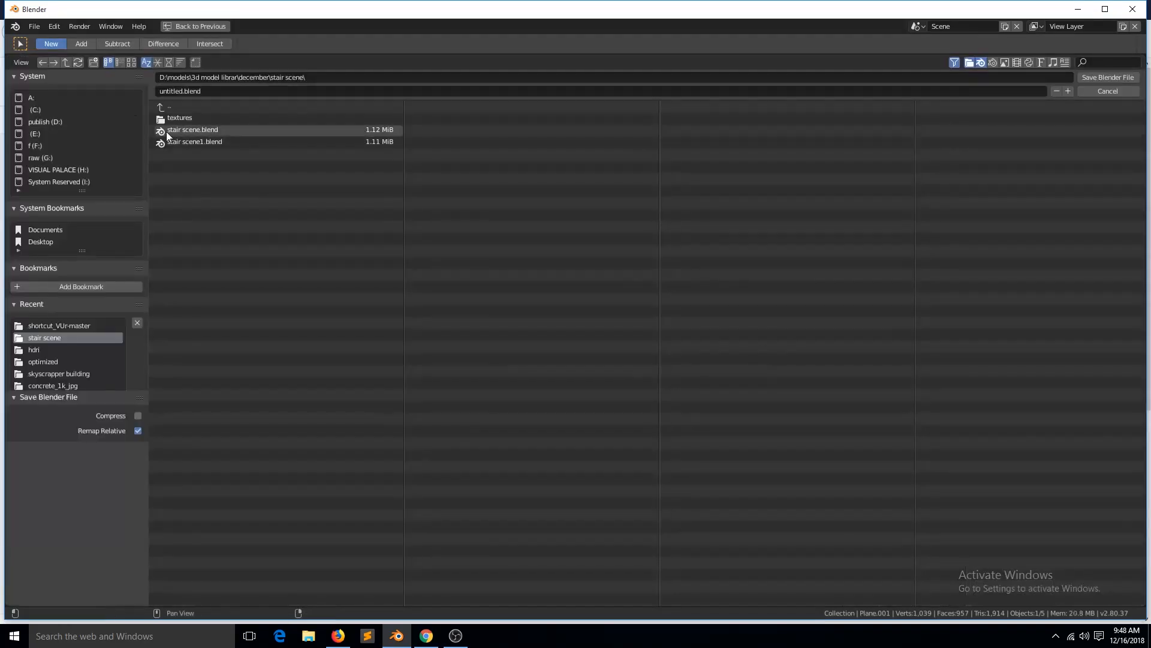
click(94, 63)
text(vacuum clean)
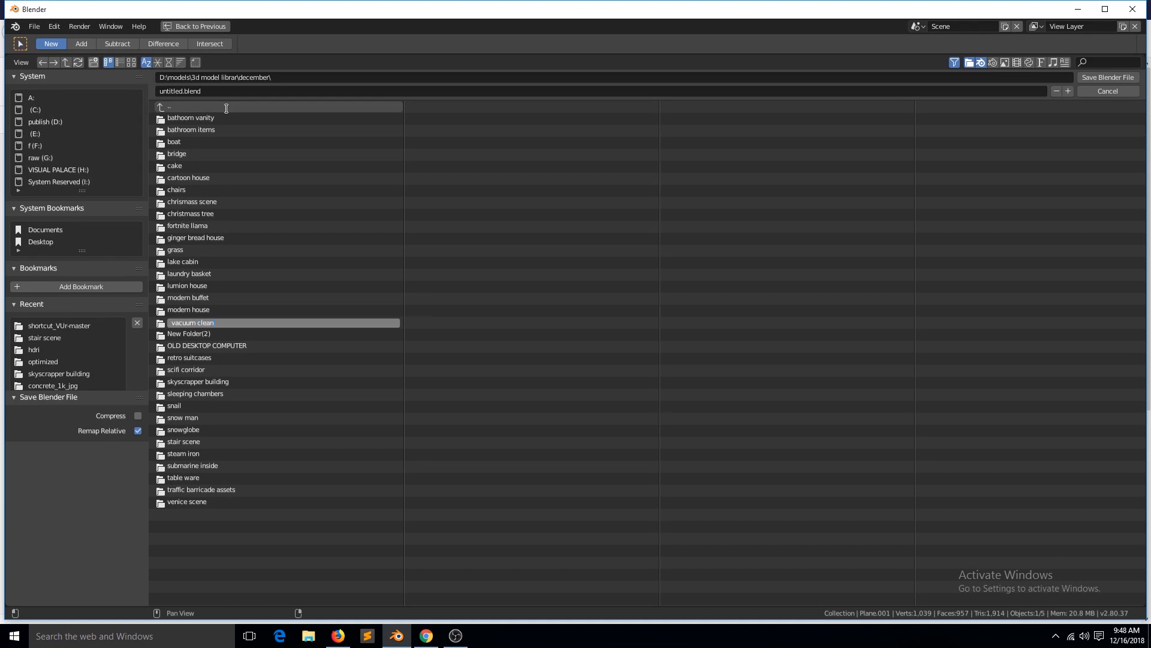
text(er)
key(Return)
Sort the folders by date, open the "vacuum cleaner" folder and save the file there as vacuum cleaner.blend.
click(170, 62)
double_click(190, 118)
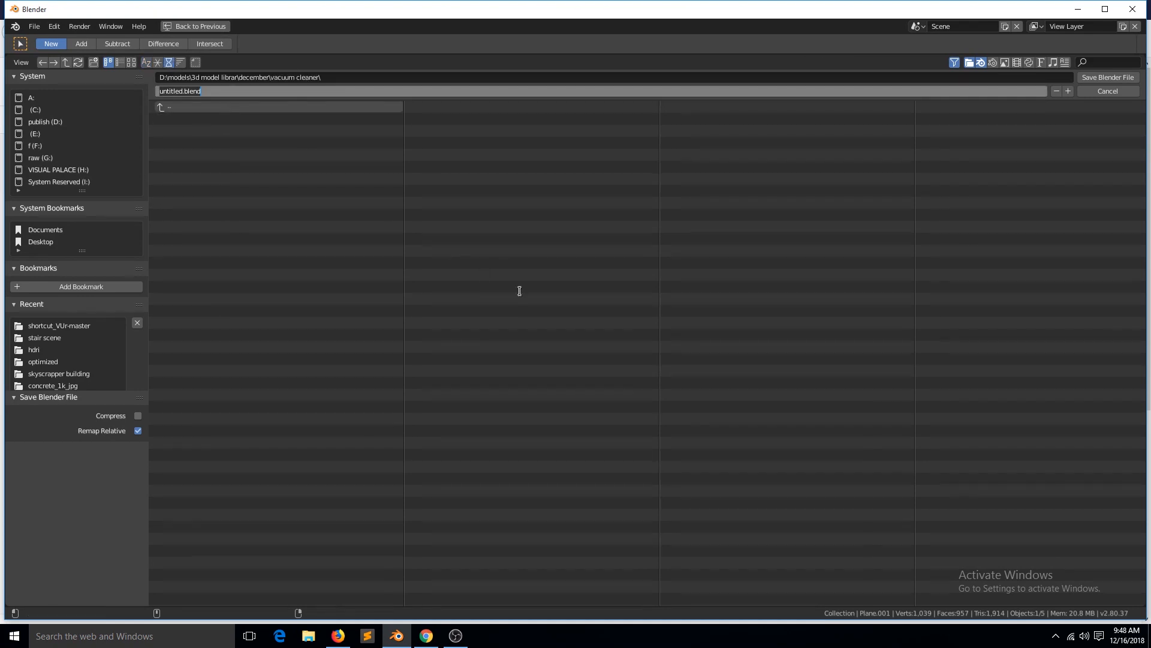
click(1108, 77)
Return to front view and edit the front plane in wireframe with nothing selected.
key(KP_1)
key(Tab)
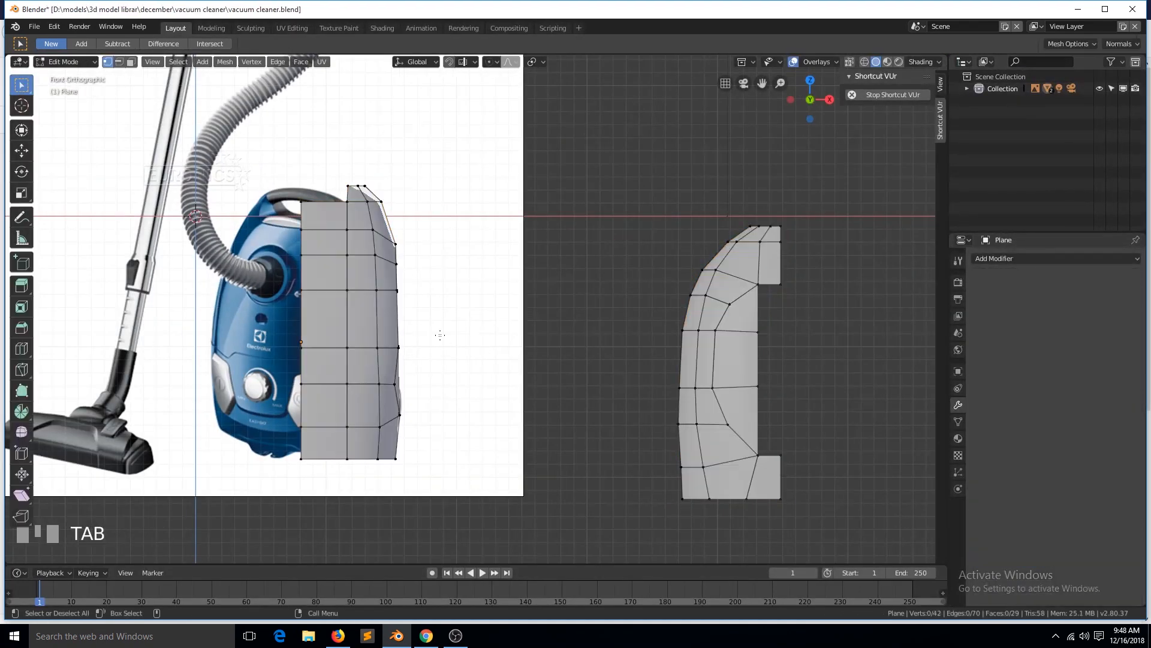
key(alt+z)
scroll(313, 292, up, 1)
key(alt+a)
key(Tab)
key(Tab)
key(Tab)
key(Tab)
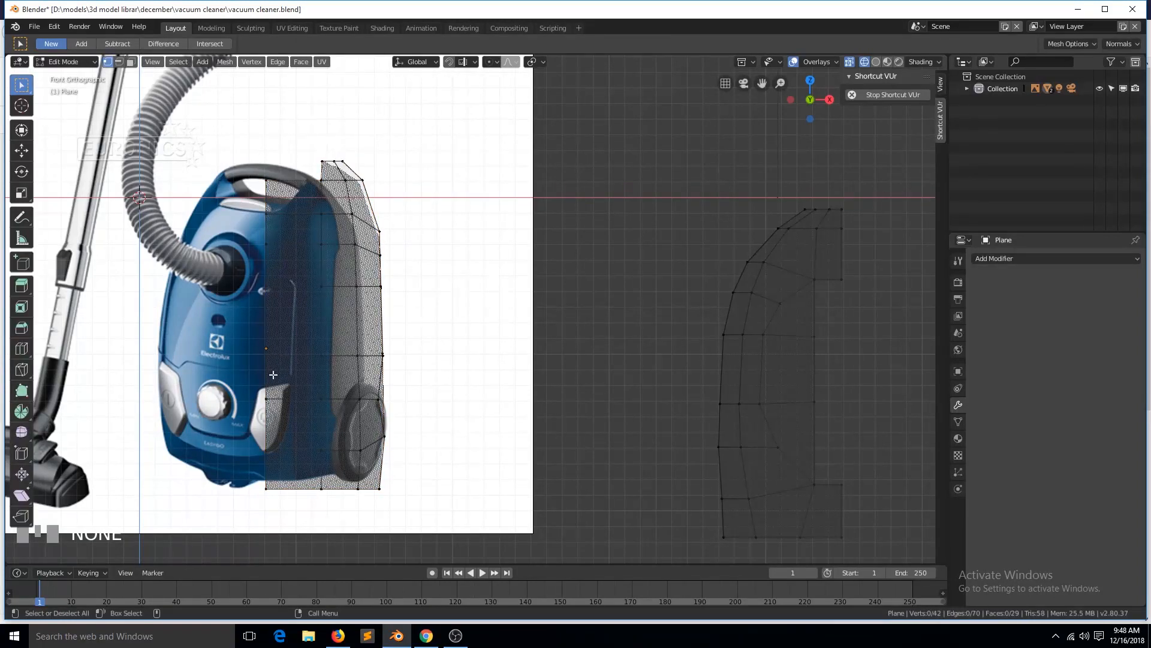
Add a horizontal loop cut just above the wheel on the front plane, slide it slightly upward and leave Edit Mode.
key(ctrl+r)
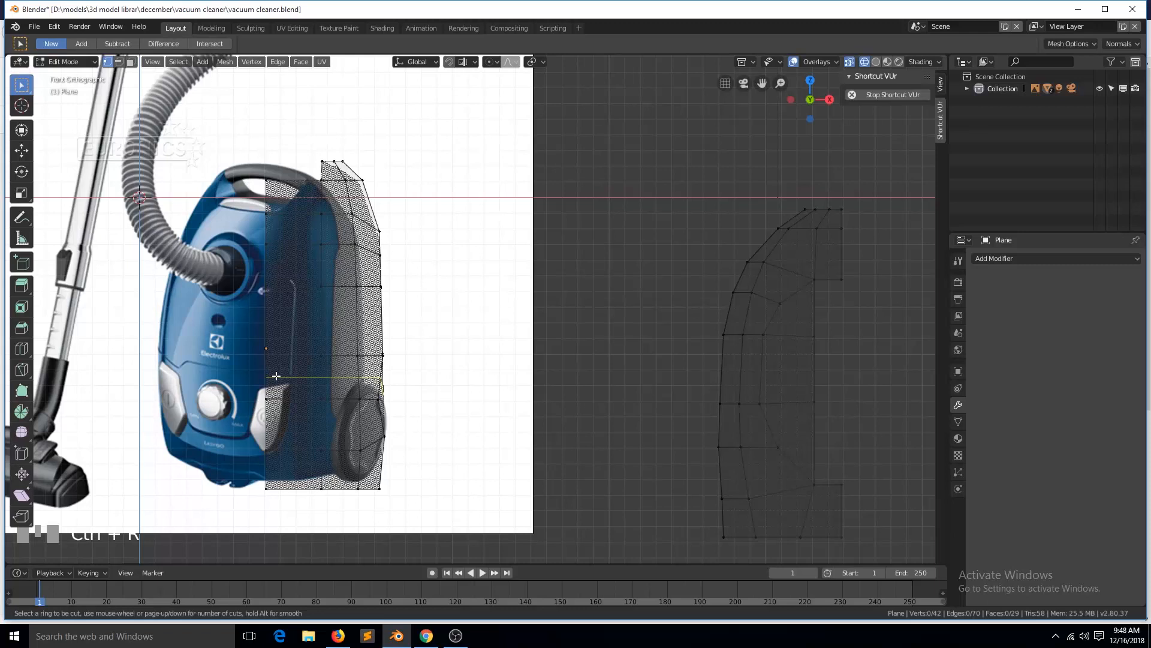
click(277, 376)
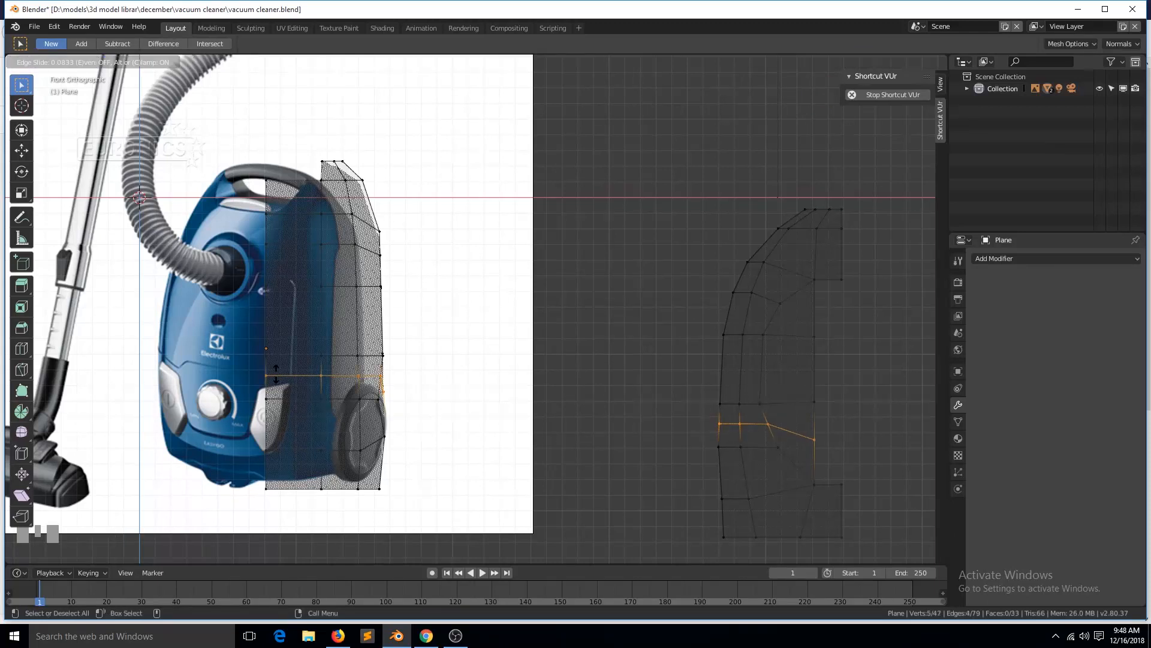
click(276, 374)
click(719, 423)
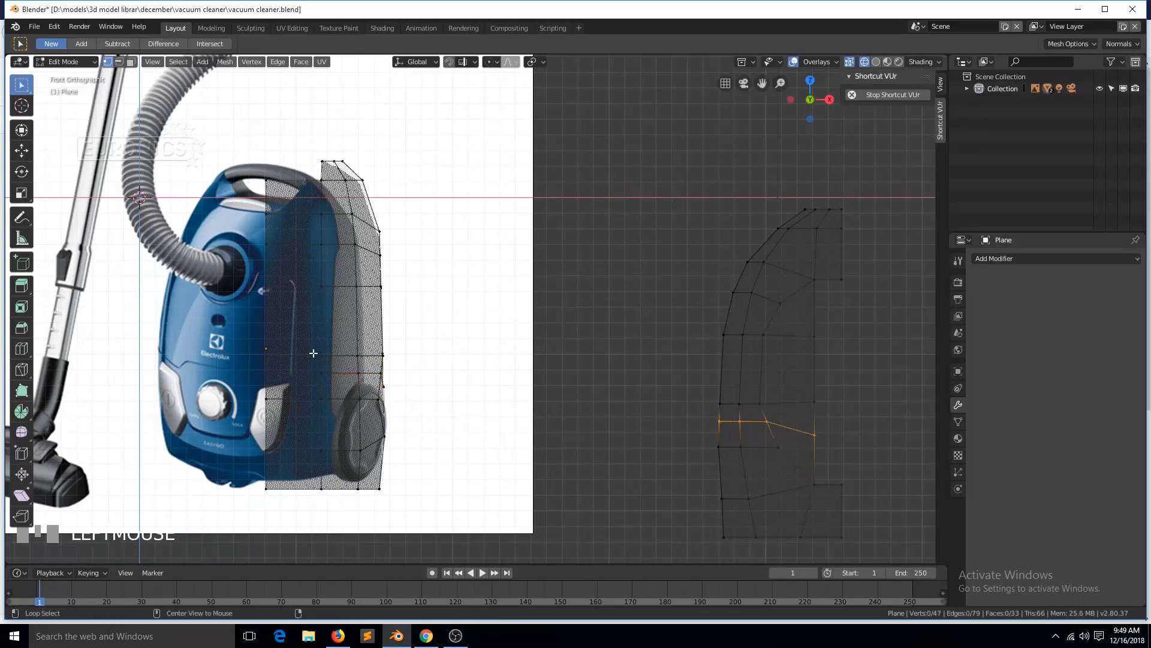
key(Tab)
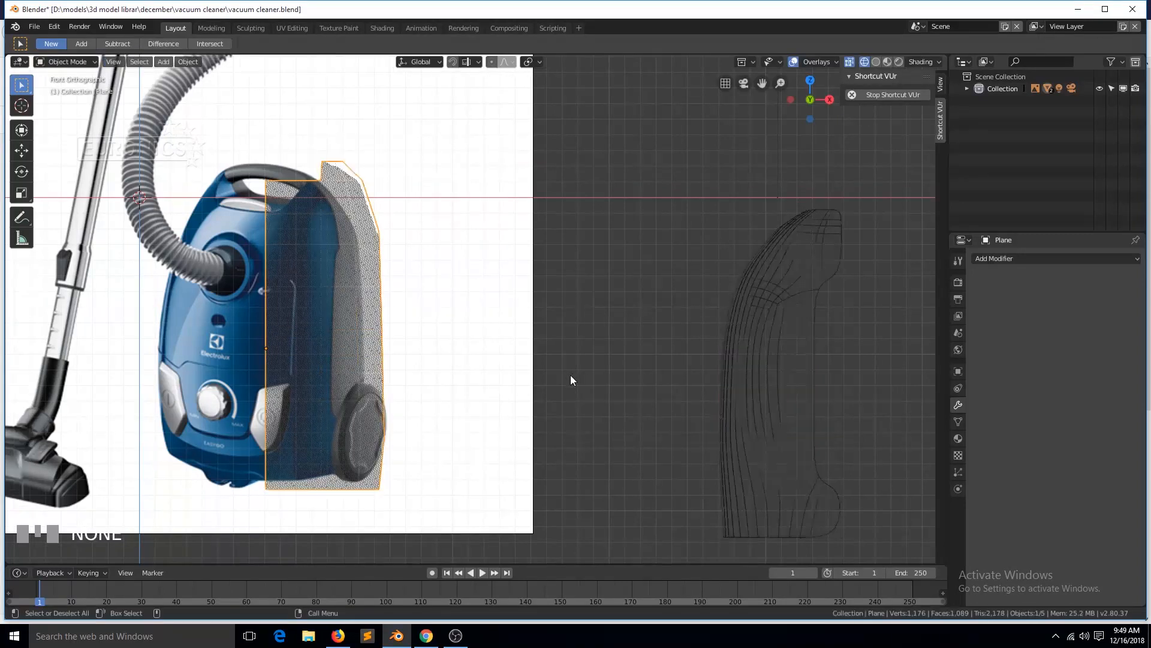
Edit the side-view duplicate and slide the horizontal edge row just above the wheel to a new height.
click(779, 377)
key(Tab)
alt+click(749, 378)
key(g)
key(g)
click(798, 404)
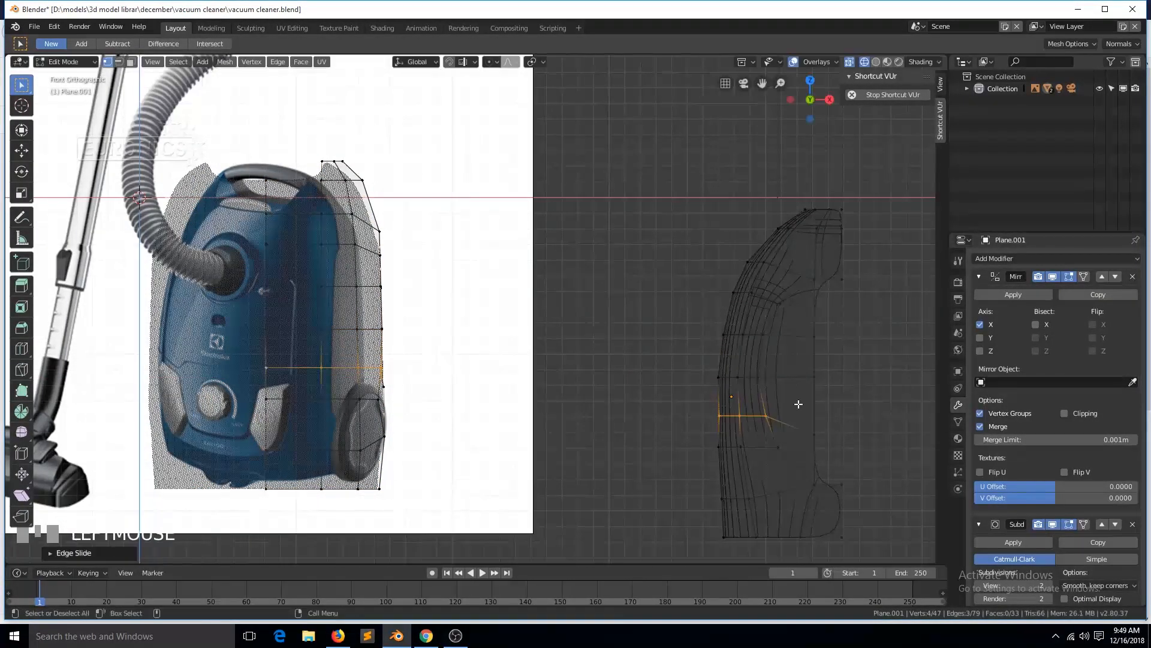
Pick vertices on the next lower row of the side-view duplicate and slide its rear-edge vertex to even out the spacing.
ctrl+click(719, 448)
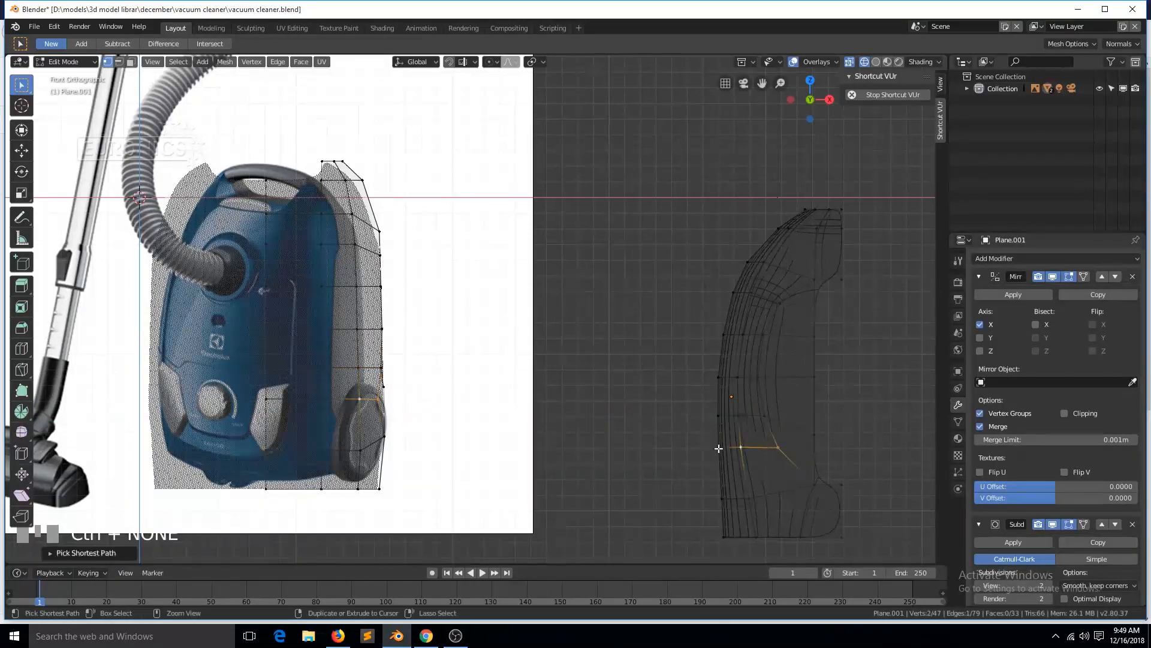
ctrl+click(719, 448)
key(g)
key(g)
click(769, 413)
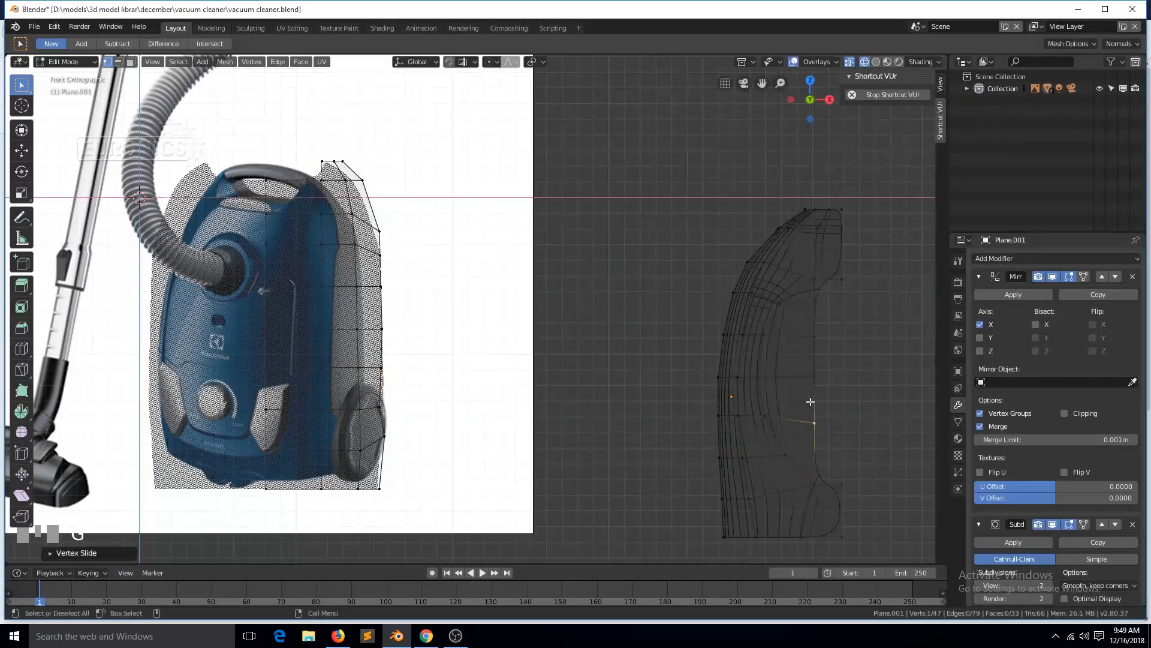
scroll(234, 382, up, 2)
Move the front plane off the reference image into the empty space beside the side-view duplicate and show both in solid shading.
key(Tab)
click(349, 390)
key(Tab)
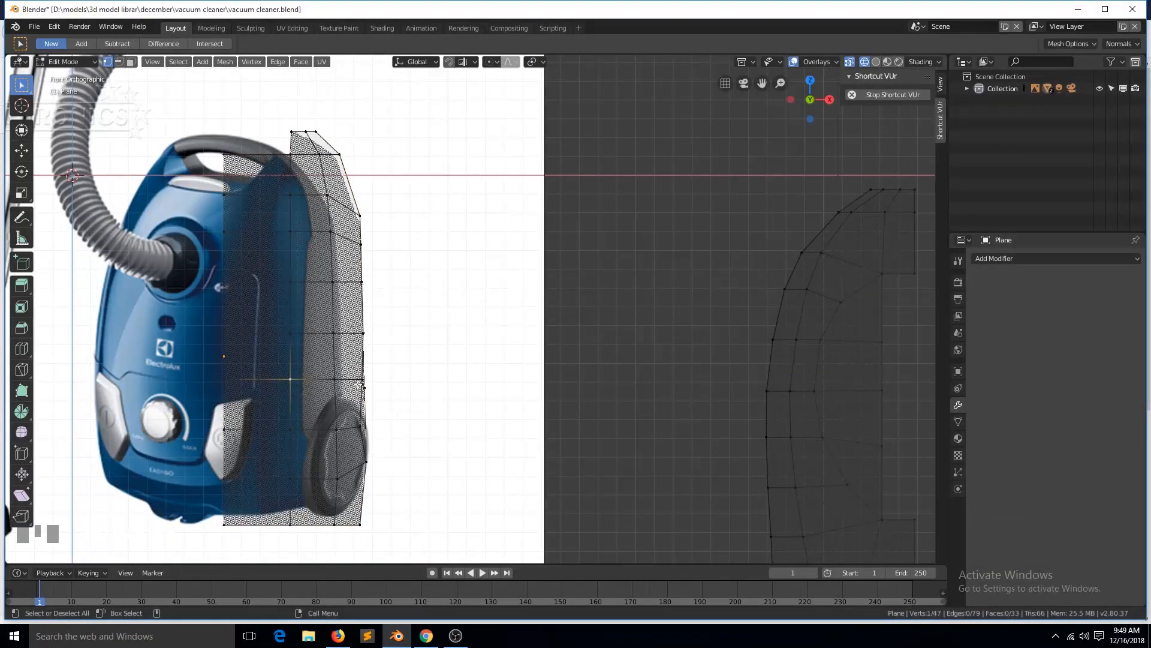
key(Tab)
key(g)
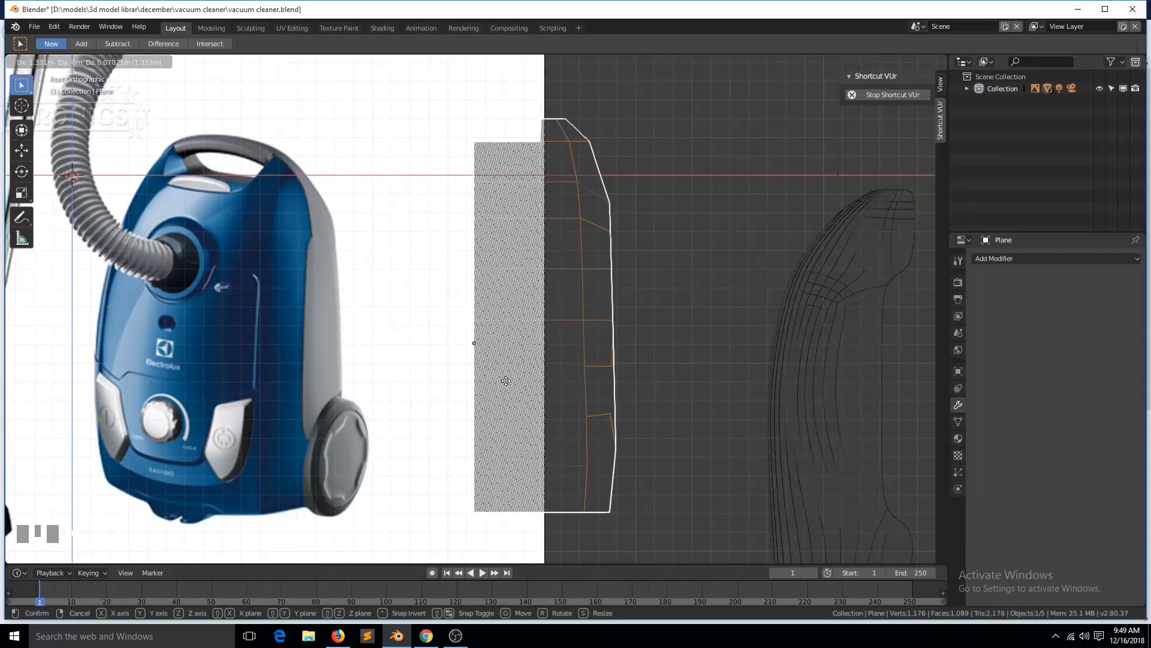
right_click(505, 381)
key(g)
click(717, 402)
key(shift+z)
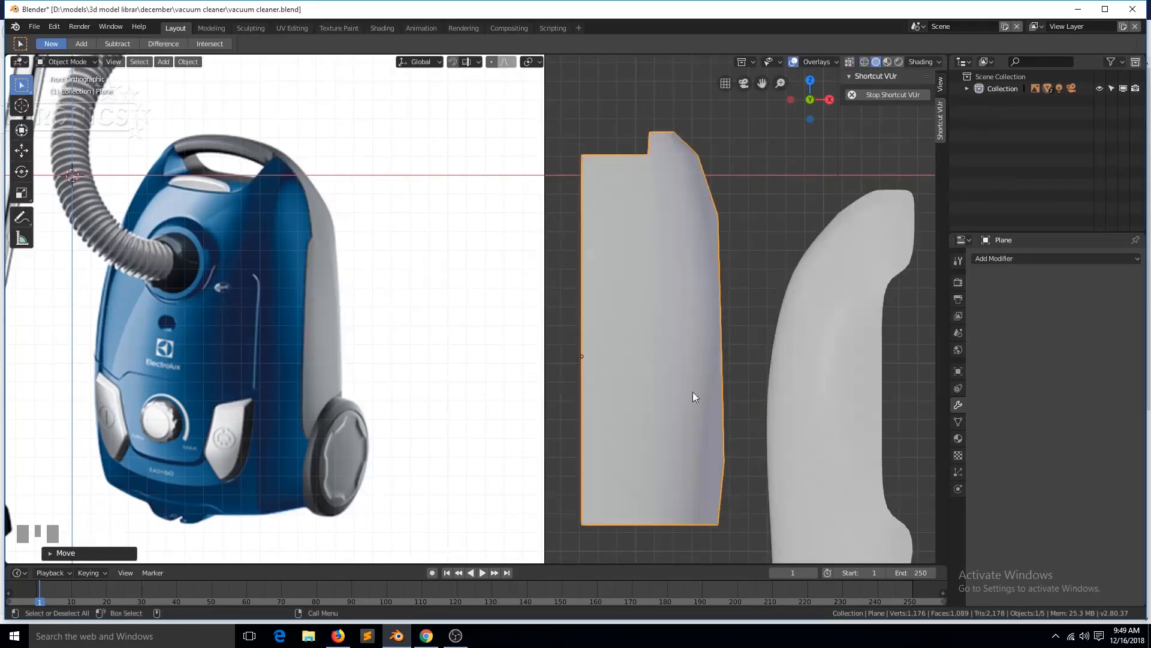
Edit the front plane and connect two vertex pairs with diagonal edges, one below the shoulder and one from the top edge to the notch corner.
key(Tab)
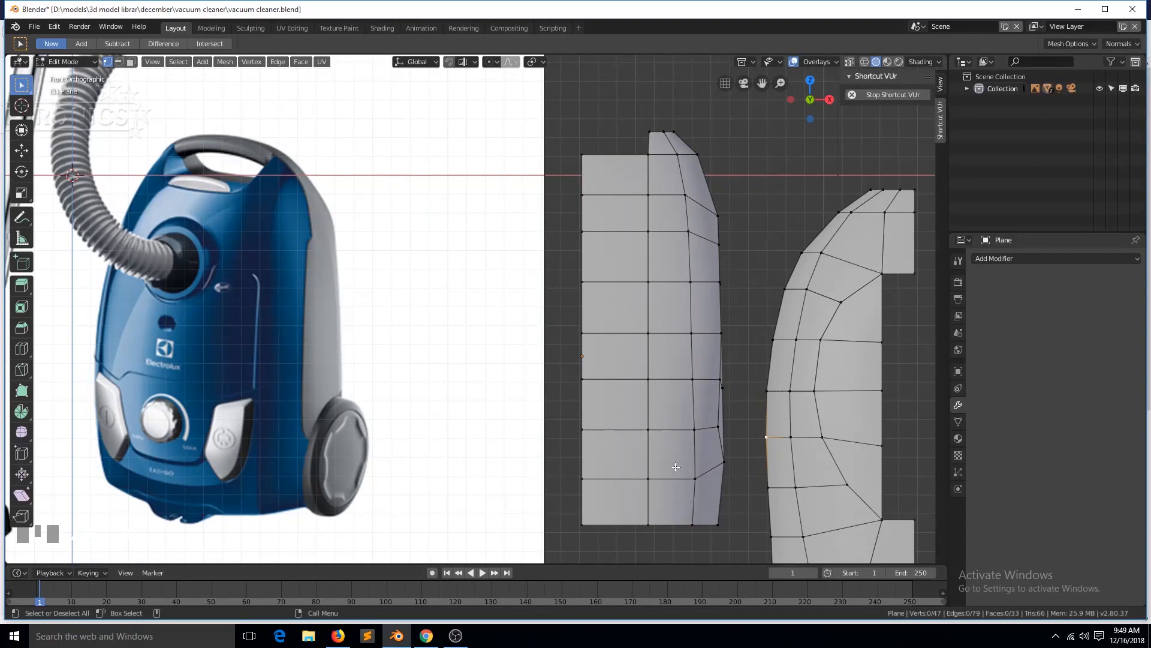
click(693, 154)
shift+click(682, 210)
key(j)
key(alt+a)
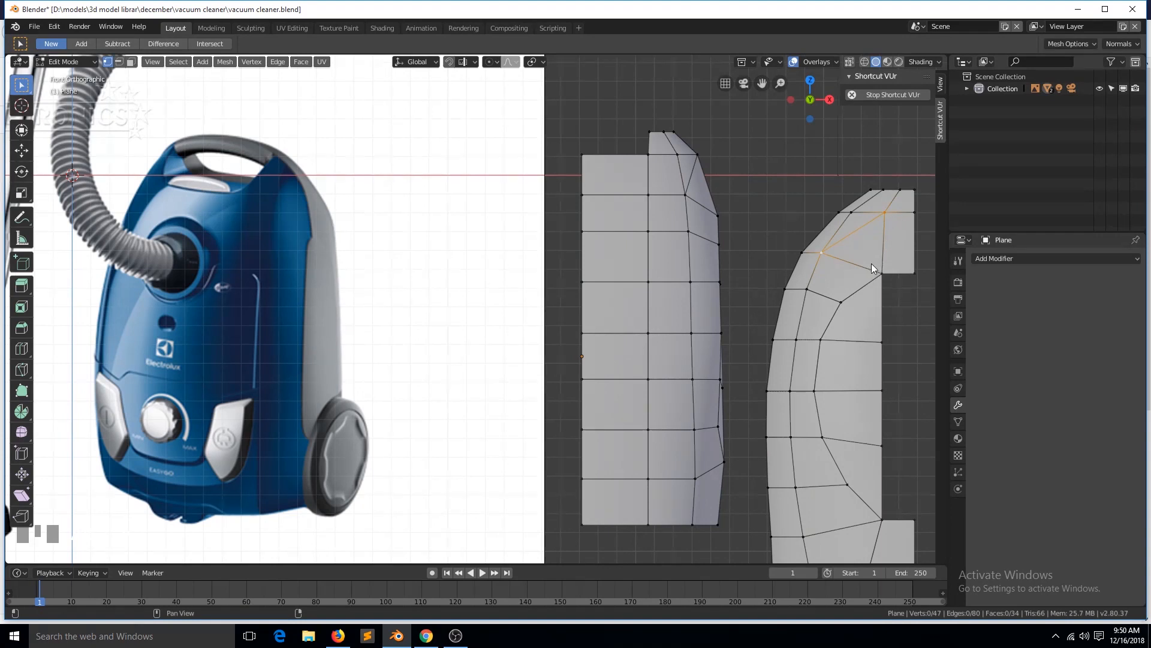
click(661, 132)
shift+click(648, 155)
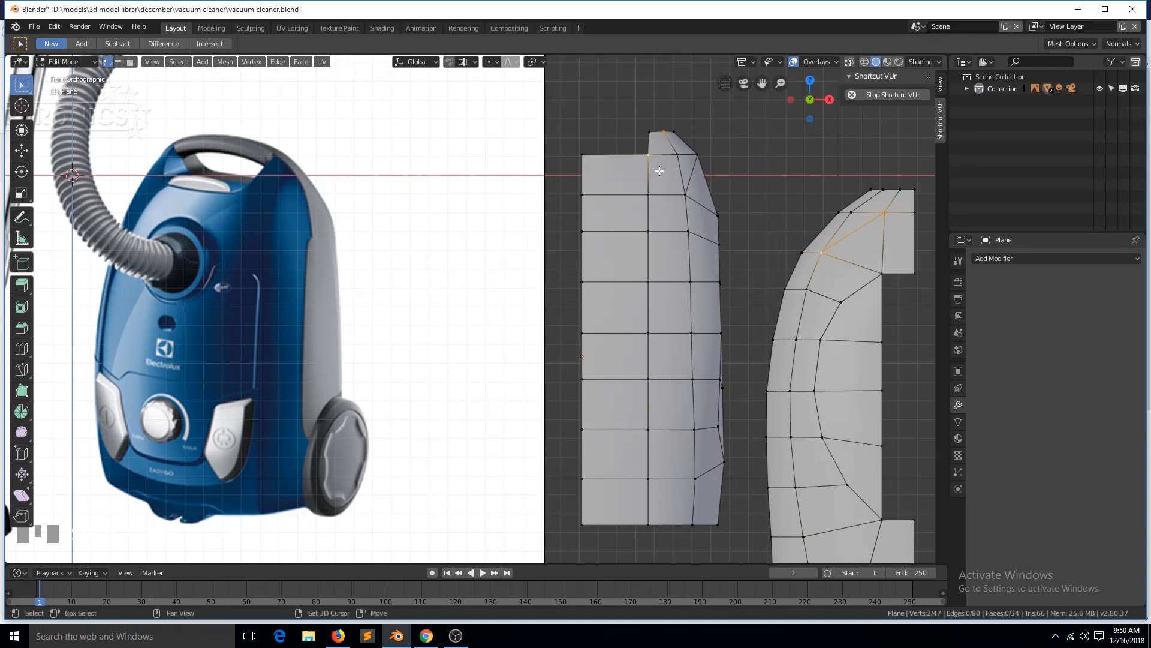
key(j)
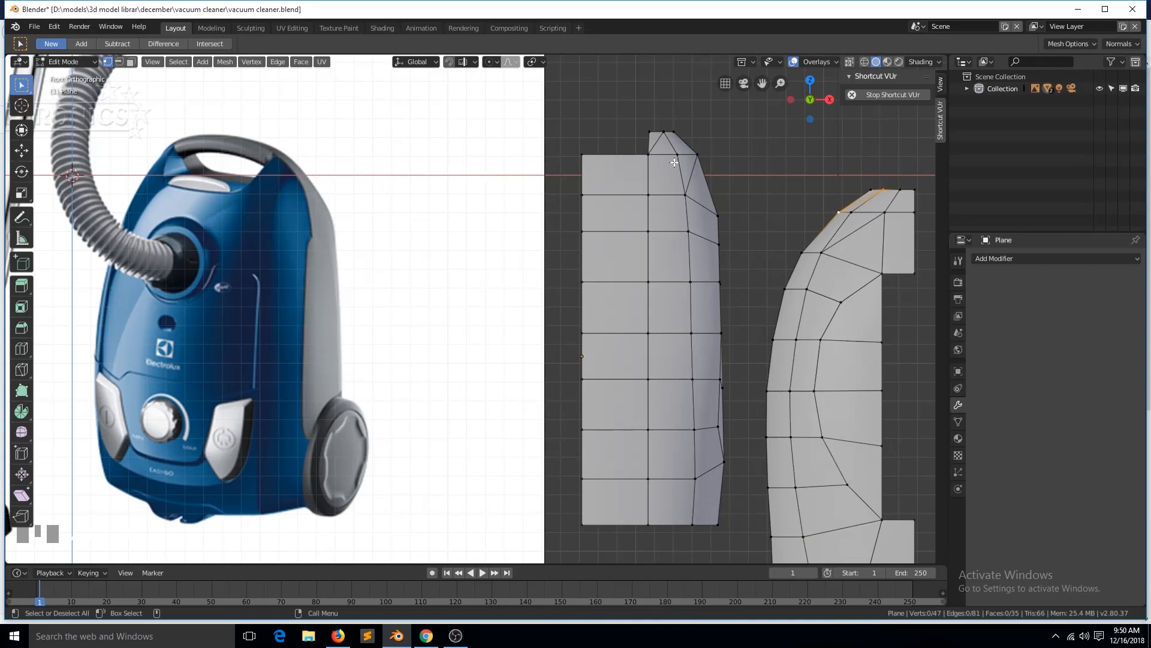
Select the second inner vertical edge column from below the shoulder to the base and slide it slightly toward the centre.
click(687, 193)
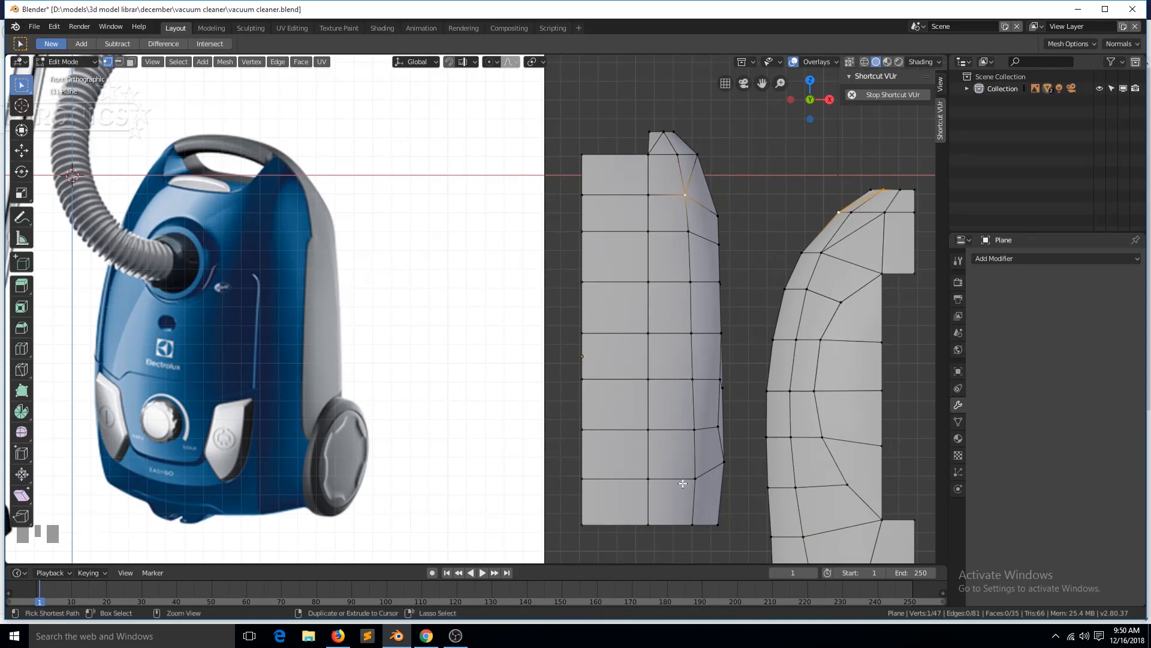
ctrl+click(692, 525)
key(g)
key(g)
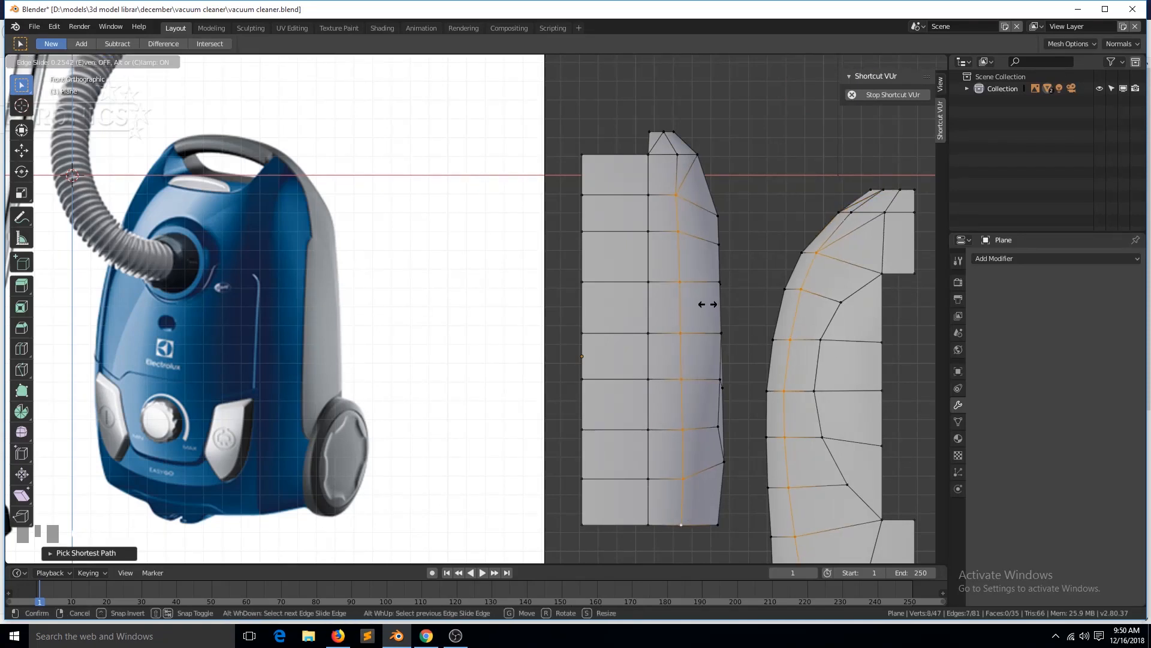
click(709, 304)
Connect the column vertex below the notch to the inner shoulder vertex and slide that shoulder vertex toward the notch.
click(656, 178)
shift+click(675, 160)
key(j)
click(680, 166)
key(g)
key(g)
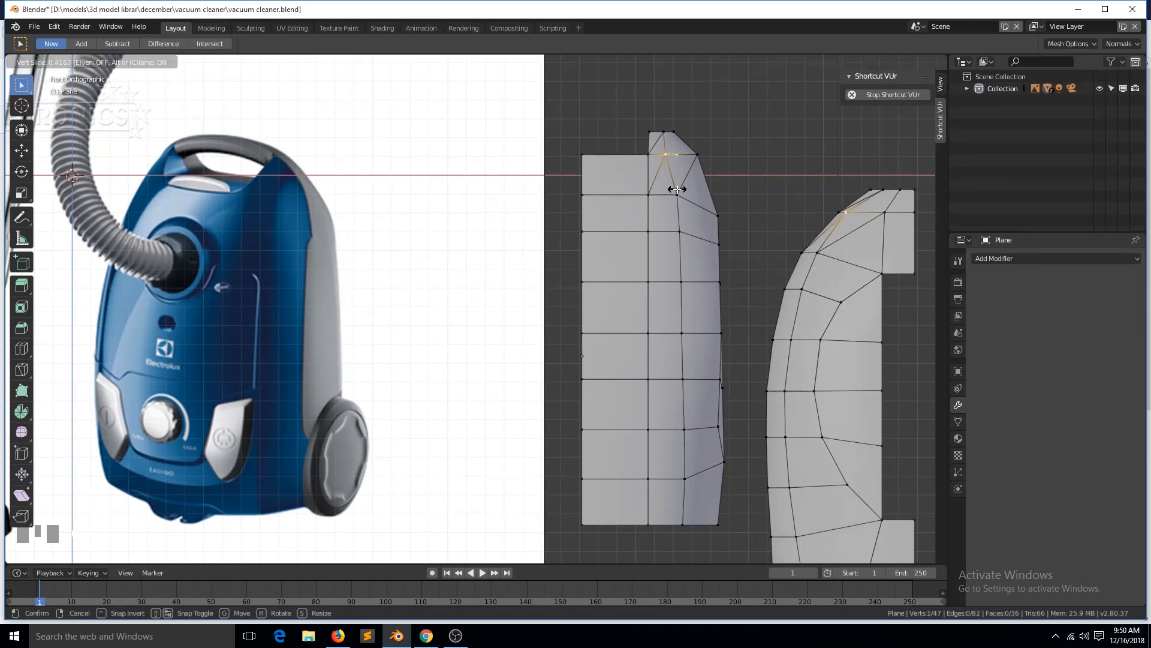
click(677, 189)
Merge the two adjoining faces beneath the inner shoulder vertex into one face.
shift+click(675, 132)
key(3)
click(678, 174)
shift+click(669, 182)
key(f)
Orbit to a perspective view of the shell's top and move the inner shoulder vertex slightly downward.
click(654, 140)
key(grave)
middle_drag(668, 156, 577, 199)
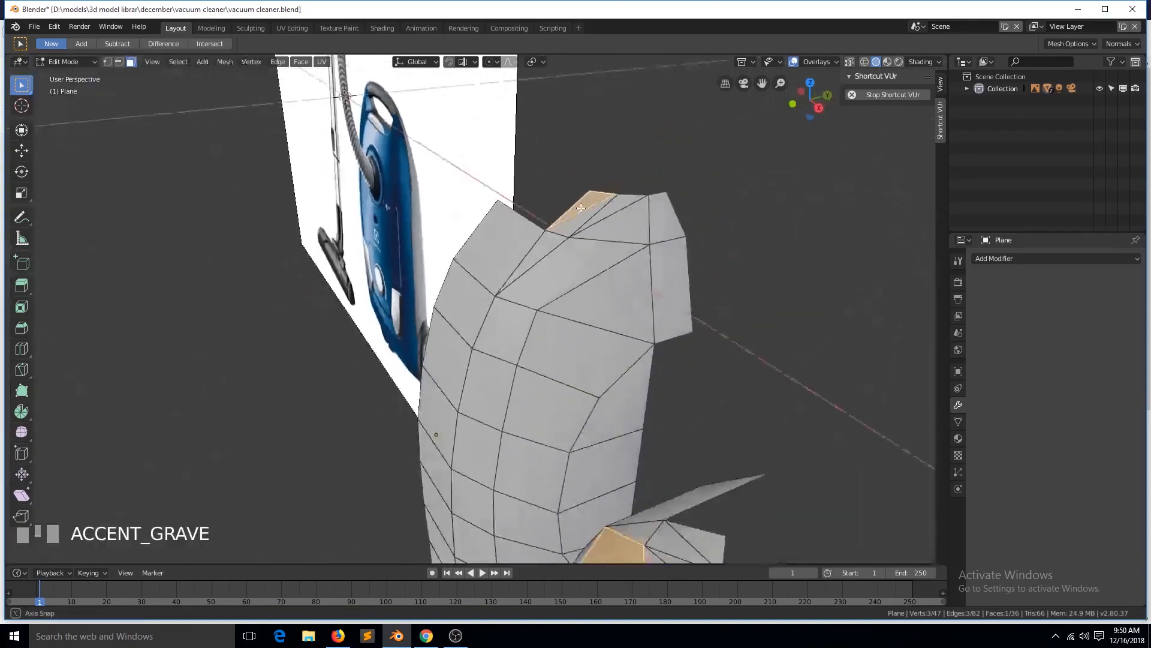
key(1)
click(607, 208)
key(g)
click(603, 235)
key(alt+a)
click(649, 245)
key(ctrl+b)
right_click(751, 352)
key(ctrl+shift+b)
right_click(763, 386)
key(alt+a)
Knife-cut an edge across the large face below the inner shoulder vertex and merge the two leftover adjoining faces.
key(k)
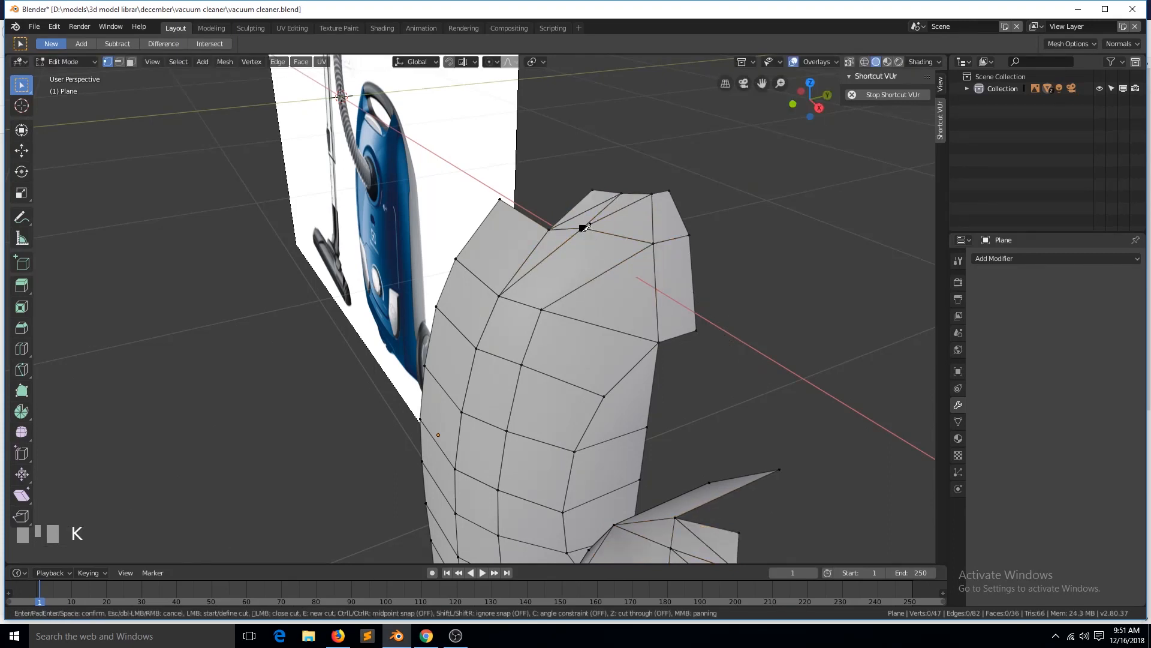
click(618, 264)
key(Return)
key(3)
click(622, 228)
shift+click(623, 248)
key(f)
Merge the small triangular faces near the top rear corner of the shell into a single face.
key(grave)
click(700, 197)
shift+click(681, 220)
shift+click(675, 209)
key(f)
Merge the two neighbouring vertices on the shell's top edge and orbit to check the new topology.
key(1)
click(698, 191)
shift+click(720, 187)
key(alt+m)
click(688, 224)
key(grave)
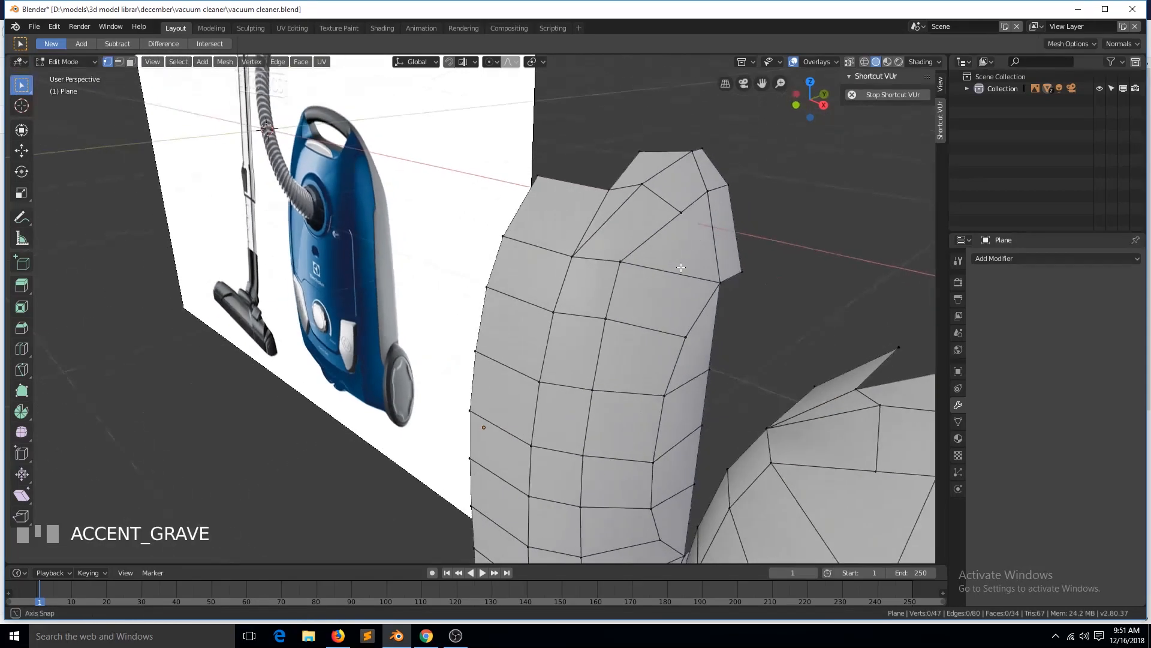
Save the file, return to front view and move the vertex below the top edge vertically along Z.
key(ctrl+s)
key(KP_1)
click(667, 154)
key(g)
key(z)
click(705, 172)
Slide the top vertex of the inner column and reposition the vertex near the shoulder outline for smoother edge flow.
key(alt+a)
key(g)
key(g)
click(705, 216)
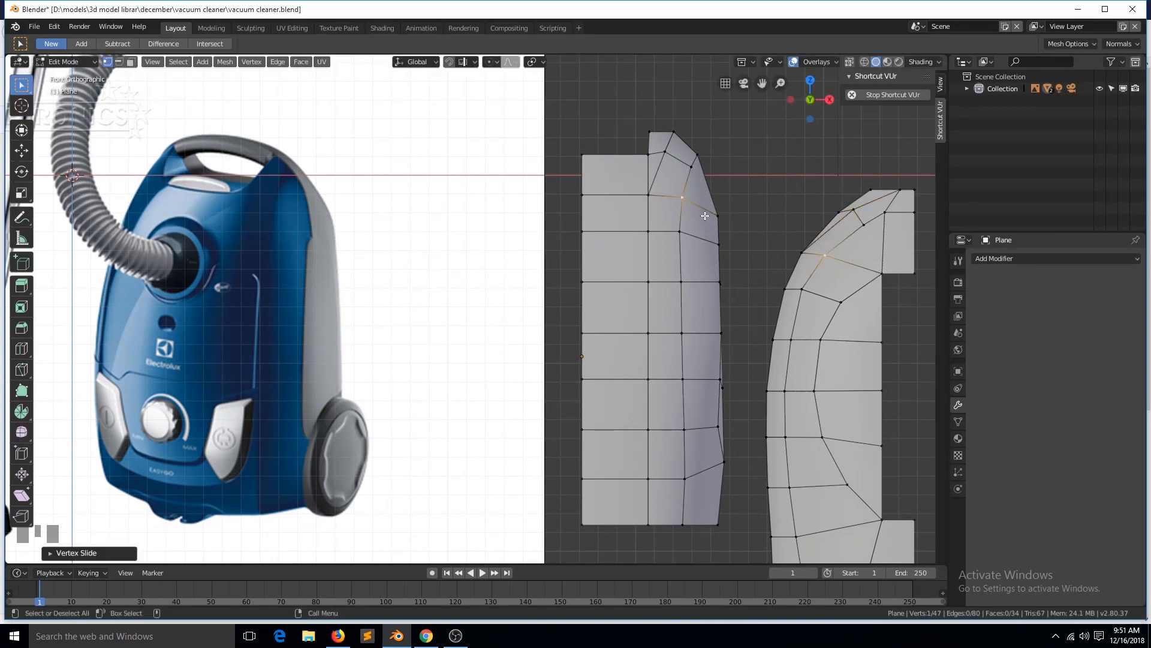
key(alt+a)
click(697, 172)
key(g)
click(705, 187)
key(ctrl+r)
click(667, 201)
right_click(691, 149)
key(ctrl+z)
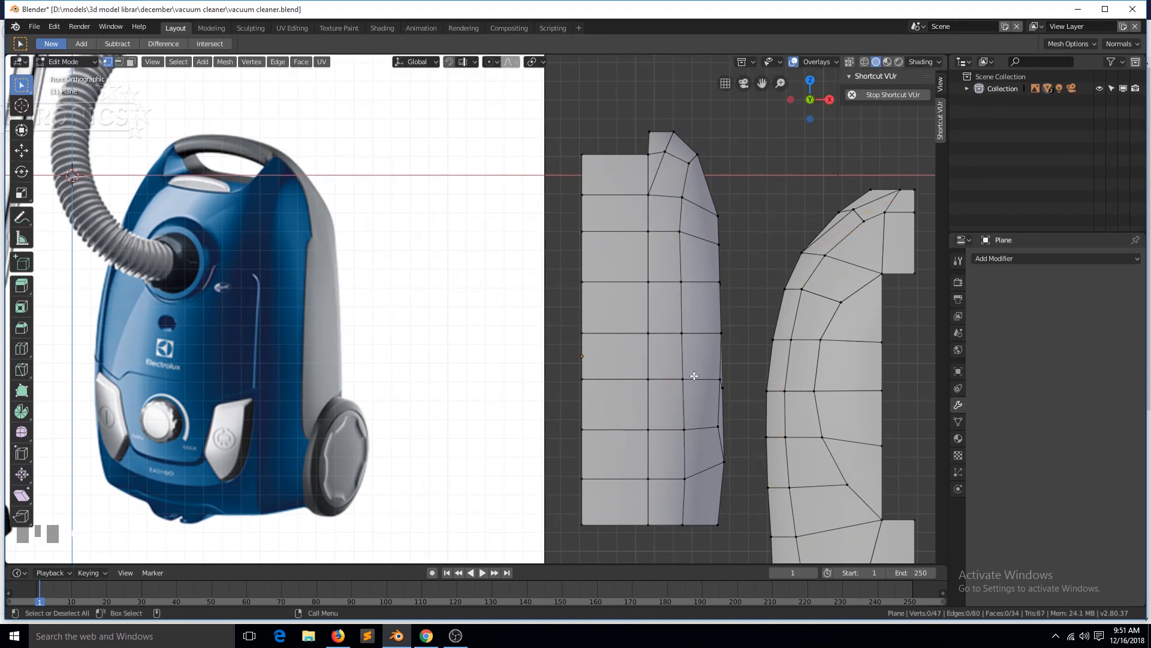
Vertex-bevel the lower junction of the first inner column into a diamond and merge its outer corner into the neighbouring column vertex.
click(647, 468)
key(ctrl+shift+b)
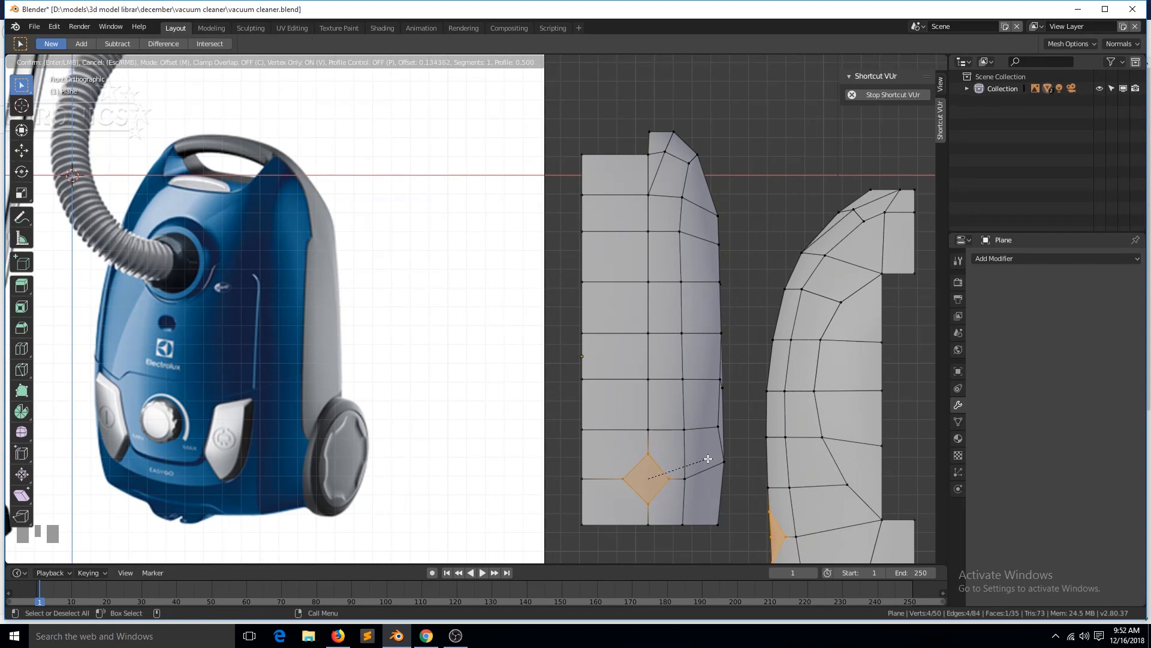
click(708, 460)
click(667, 478)
shift+click(684, 479)
key(alt+m)
click(683, 481)
Knife-cut an edge from the diamond's lowest corner to the plane's centre edge and slide its end vertex to straighten it.
click(661, 502)
key(k)
click(648, 503)
click(581, 500)
key(Return)
key(shift+v)
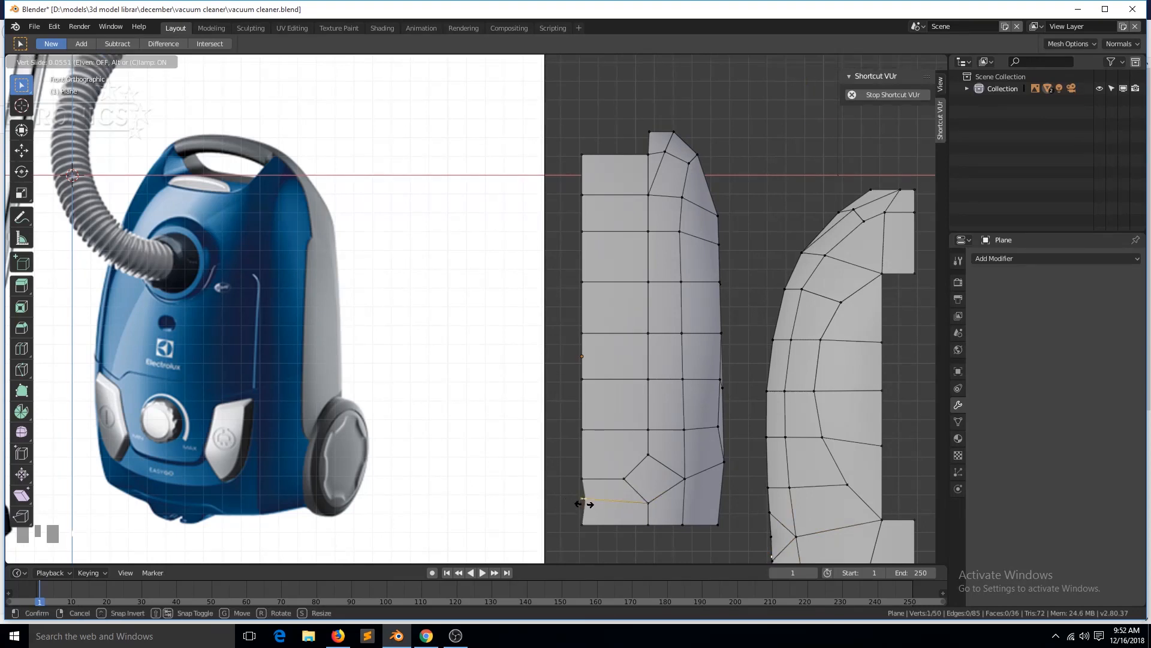
click(581, 508)
key(alt+a)
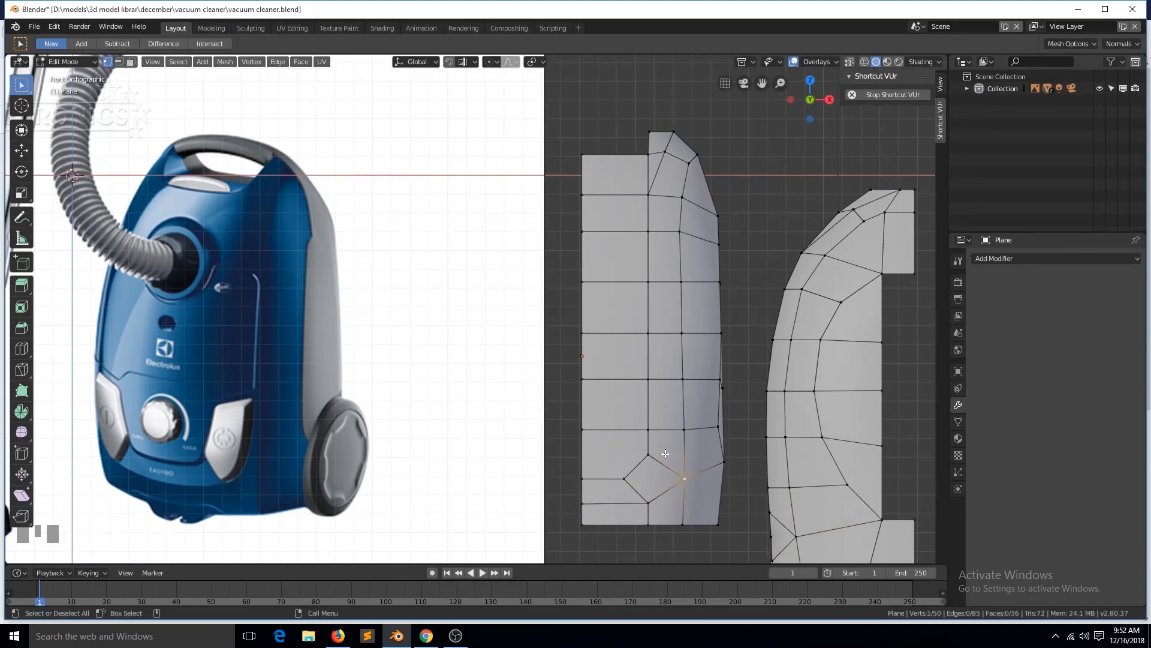
key(alt+a)
key(ctrl+r)
key(Escape)
Slide the uppermost inner horizontal edge of the front plane's centre section slightly upward.
click(651, 189)
shift+click(579, 197)
key(g)
key(g)
click(583, 185)
key(alt+a)
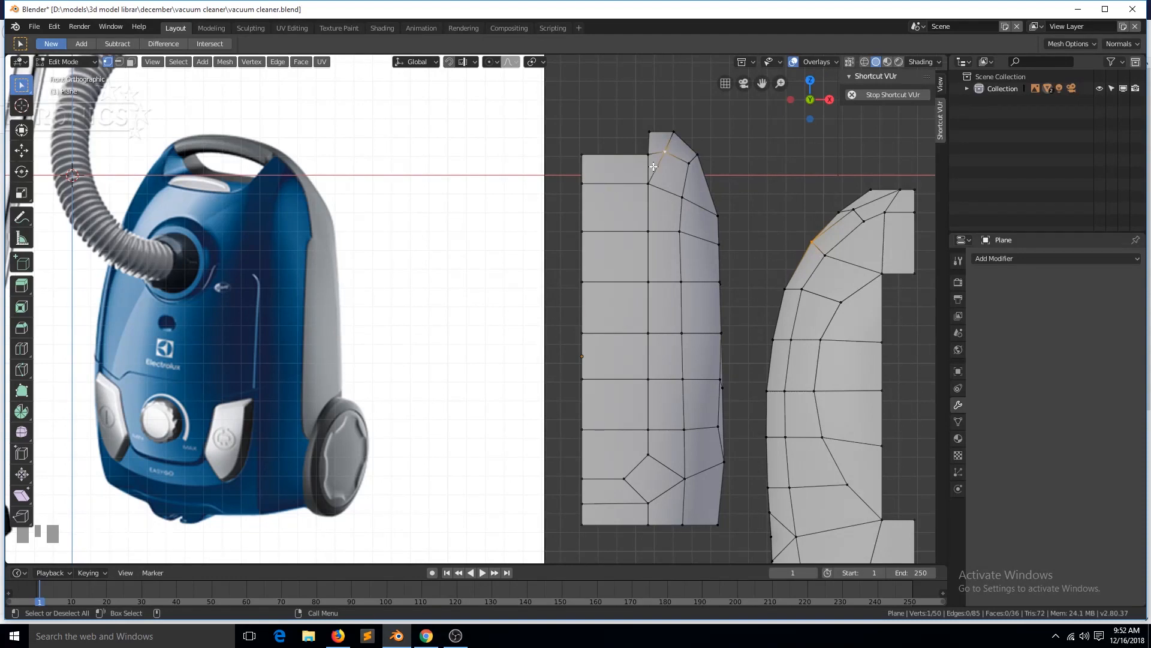
Knife-cut a short edge from the inner shoulder vertex to the vertical edge above the notch corner.
key(alt+a)
scroll(653, 167, up, 3)
drag(763, 83, 733, 180)
key(k)
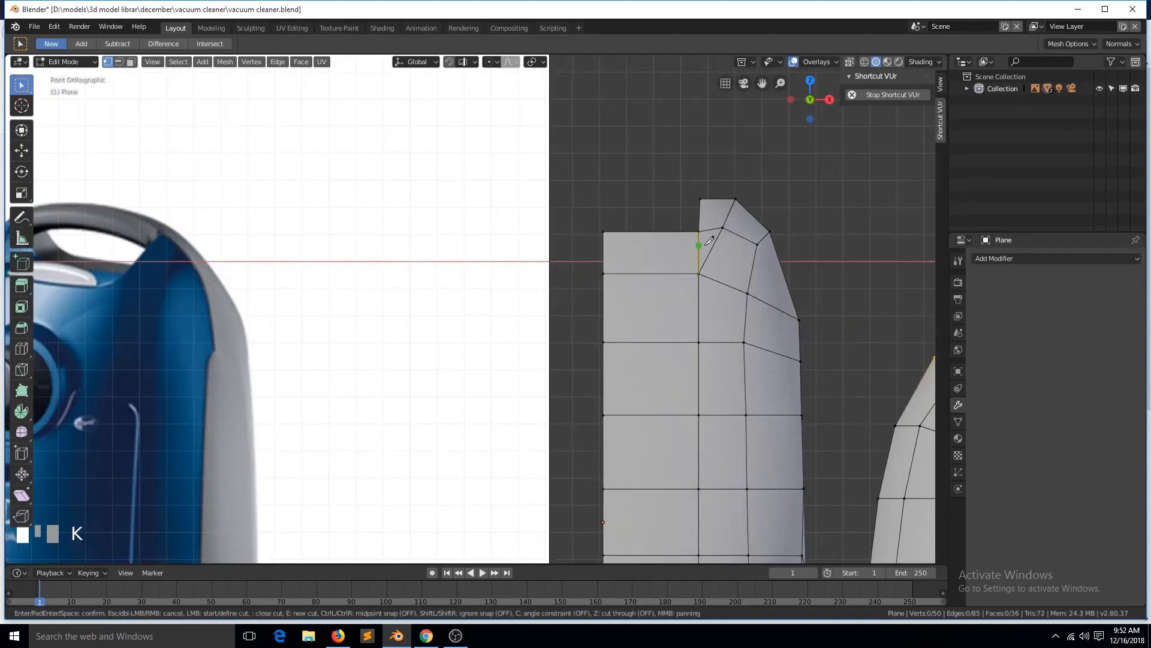
click(700, 232)
key(Return)
Slide the notch corner vertex toward the centre, merge the two faces beside it into one quad and save the file.
key(g)
key(g)
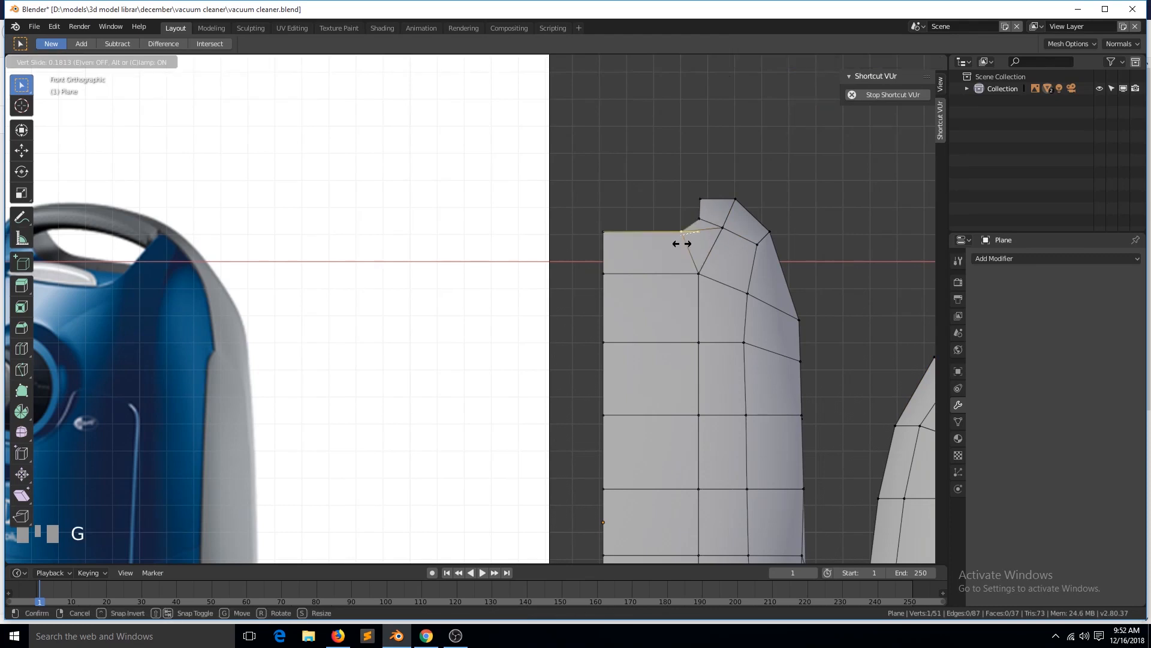
click(684, 245)
shift+click(694, 240)
key(alt+a)
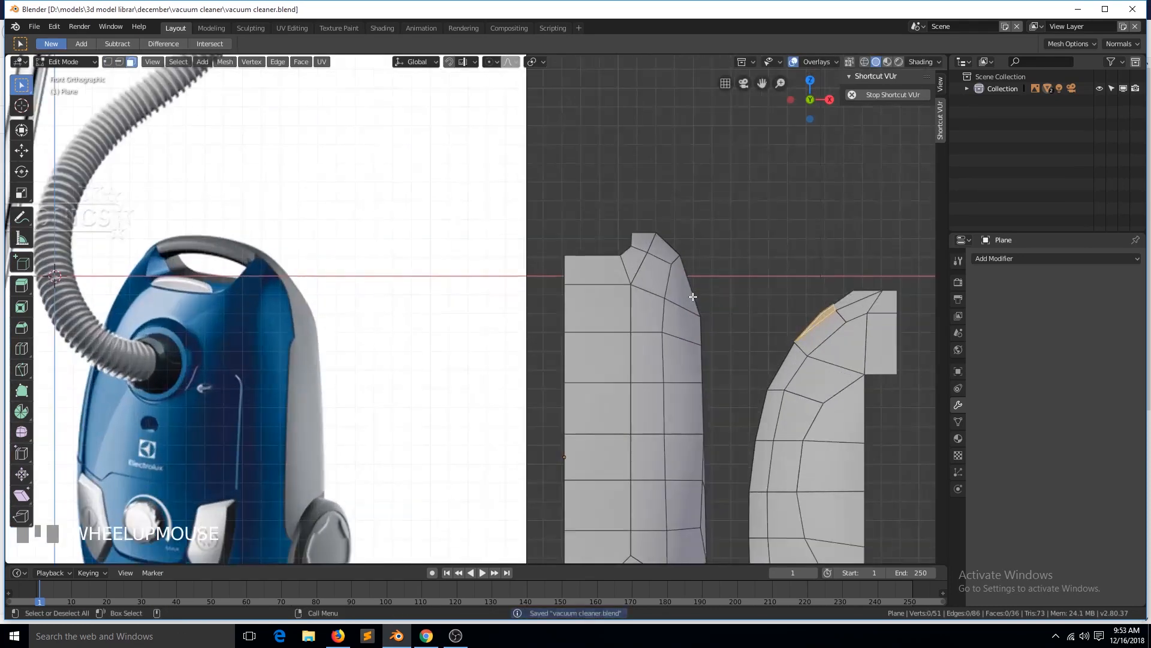
scroll(660, 291, down, 3)
key(ctrl+r)
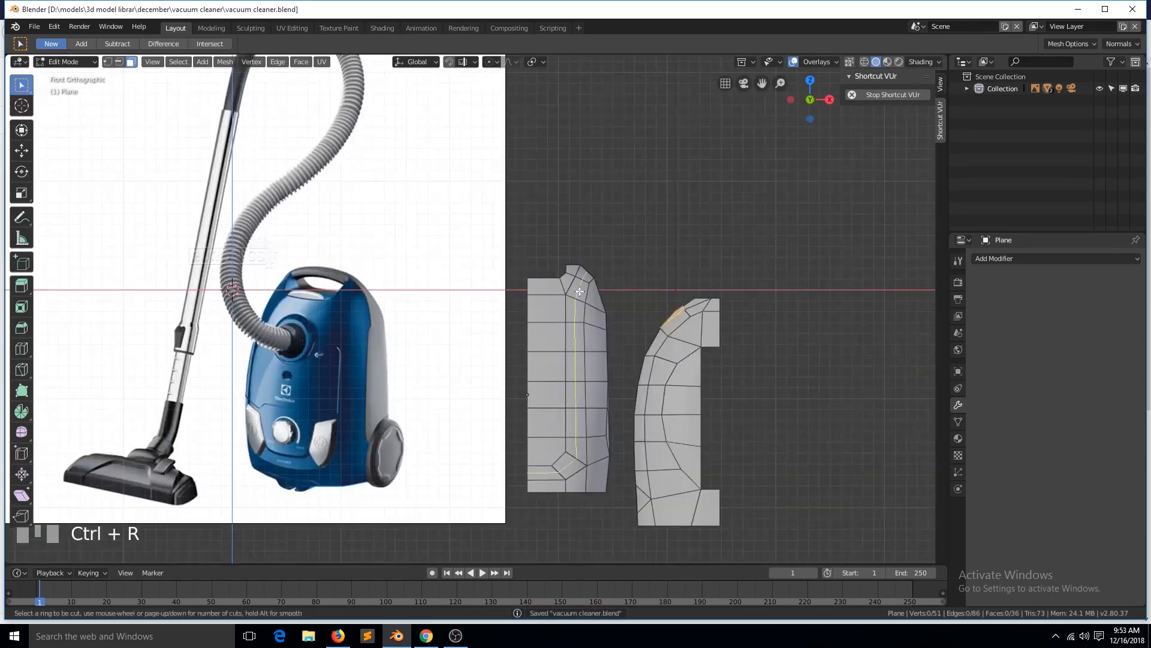
scroll(534, 461, up, 2)
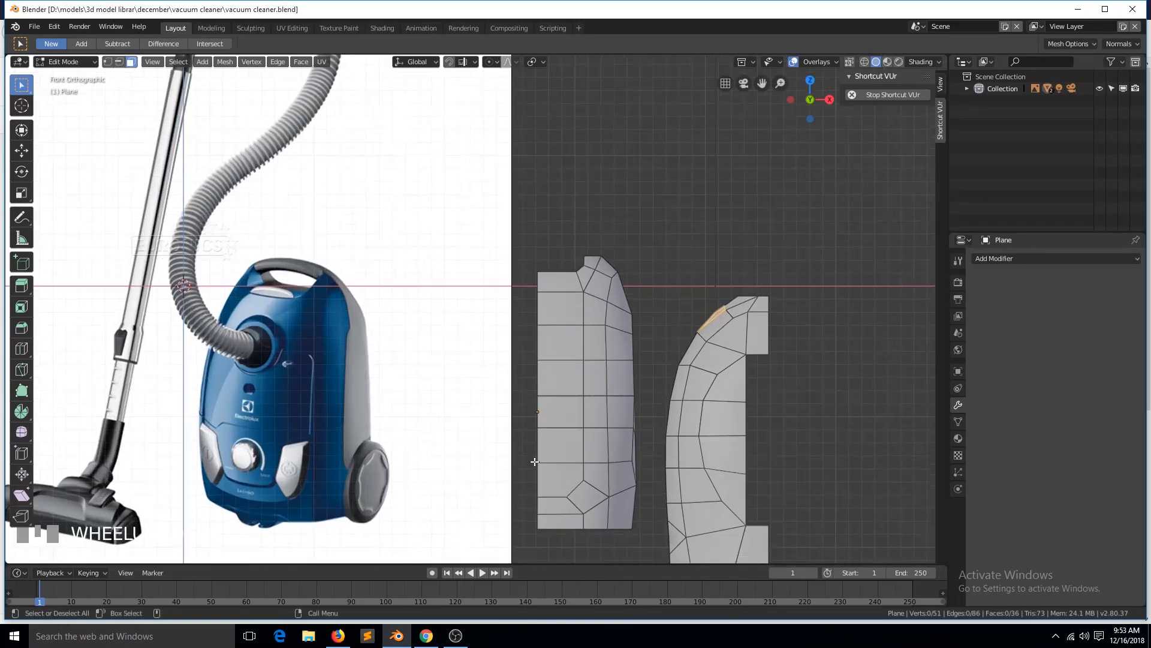
Slide the vertex at the diamond's outer corner slightly inward toward the diamond.
key(1)
click(611, 498)
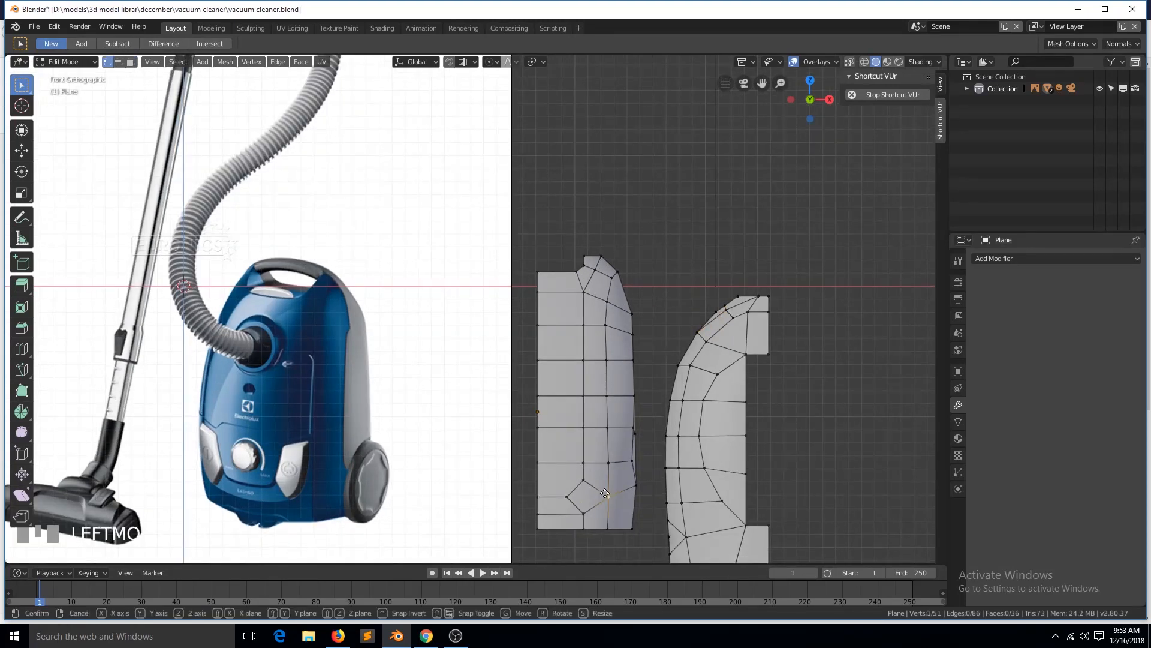
key(g)
key(g)
click(594, 488)
key(g)
key(g)
click(598, 489)
Slide the horizontal edge just above the diamond, between the centre edge and first inner column, slightly upward.
click(611, 469)
shift+click(552, 460)
key(g)
key(g)
click(562, 430)
Move the adjacent vertex on the second inner column upward to match the raised row, clear the selection and save the file.
click(615, 449)
key(g)
click(620, 430)
key(alt+a)
key(ctrl+s)
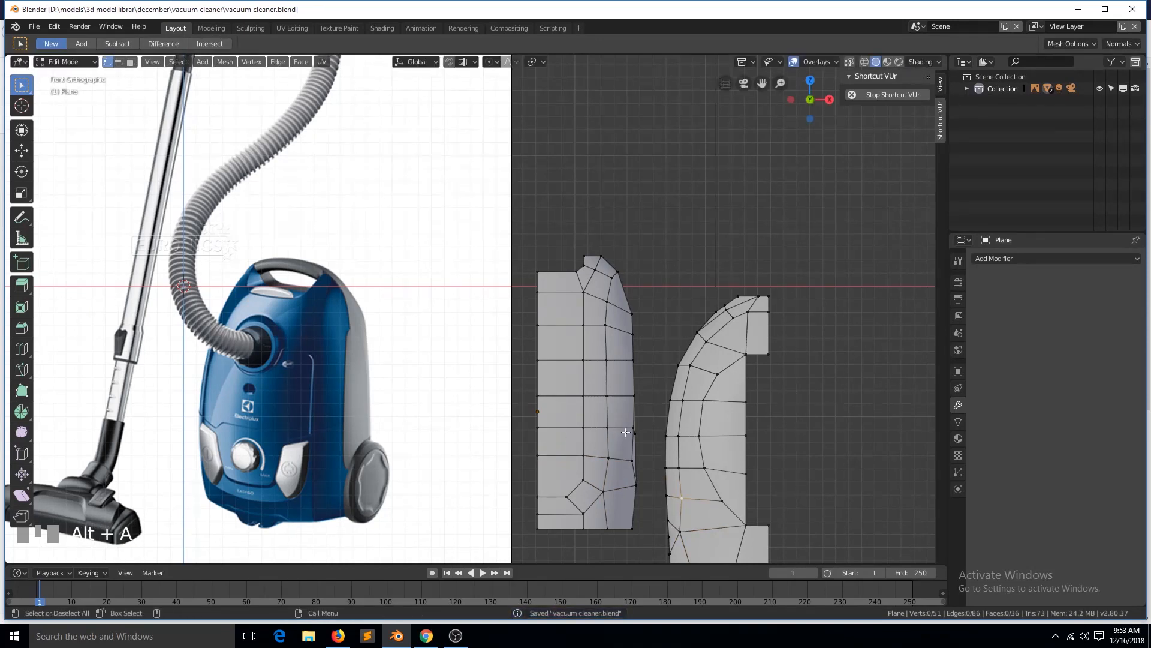
key(Tab)
key(Tab)
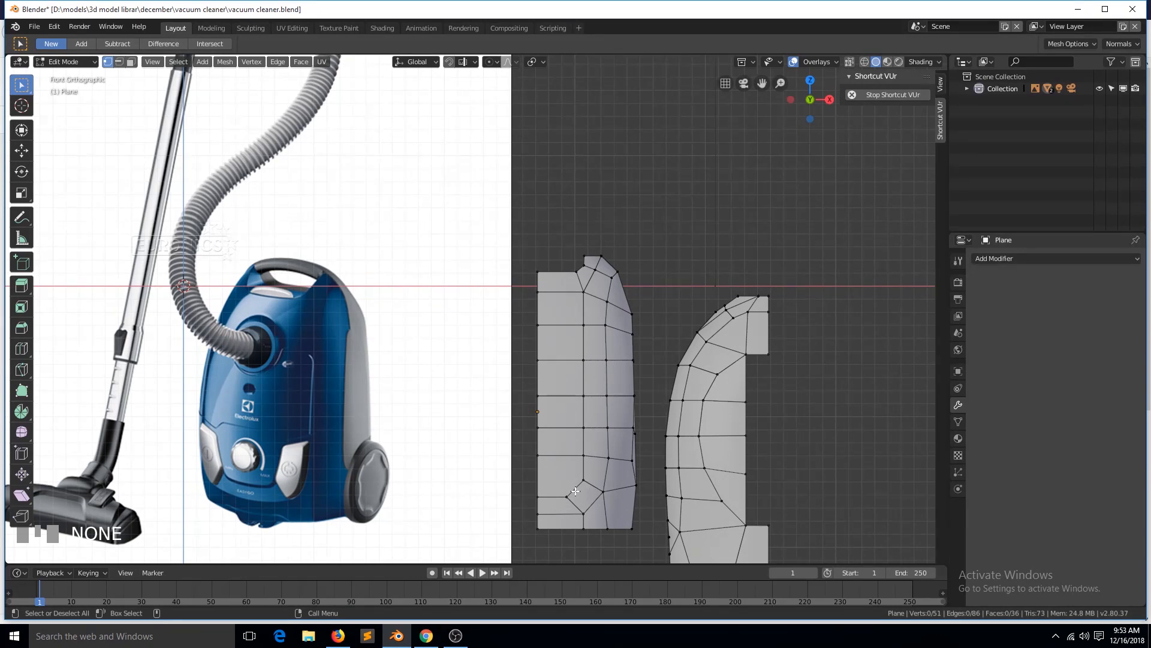
scroll(586, 452, up, 1)
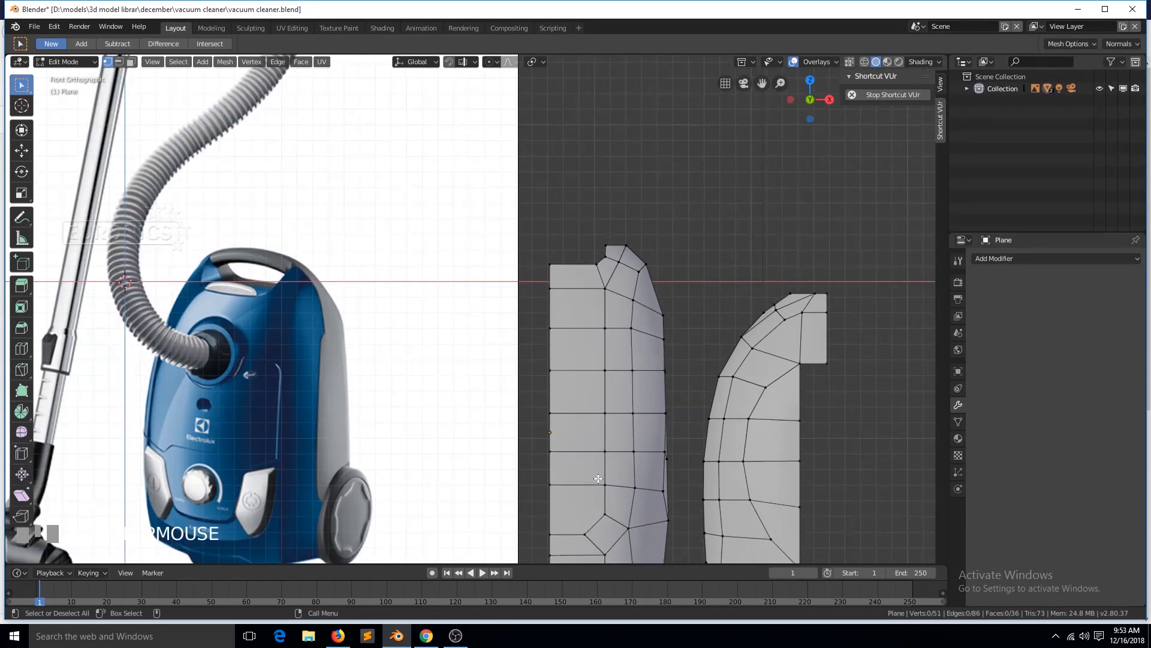
scroll(610, 517, down, 1)
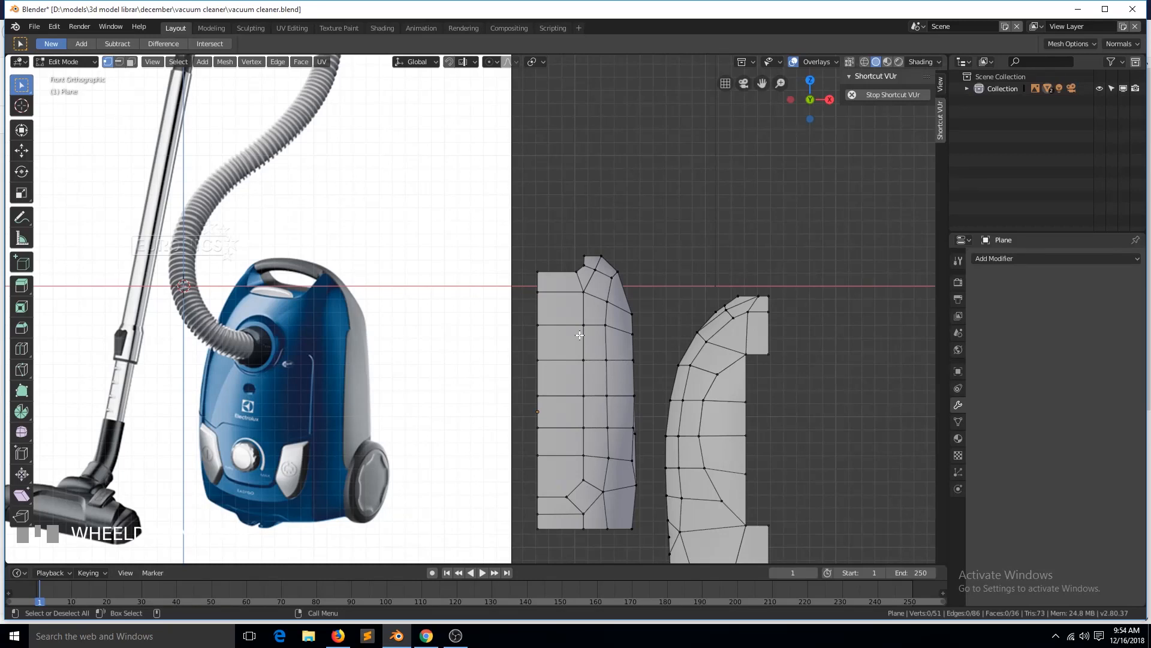
Slide the third horizontal edge below the shell's top, beside the centre line, slightly upward, adjust the neighbouring edge and clear the selection.
click(583, 355)
shift+click(538, 355)
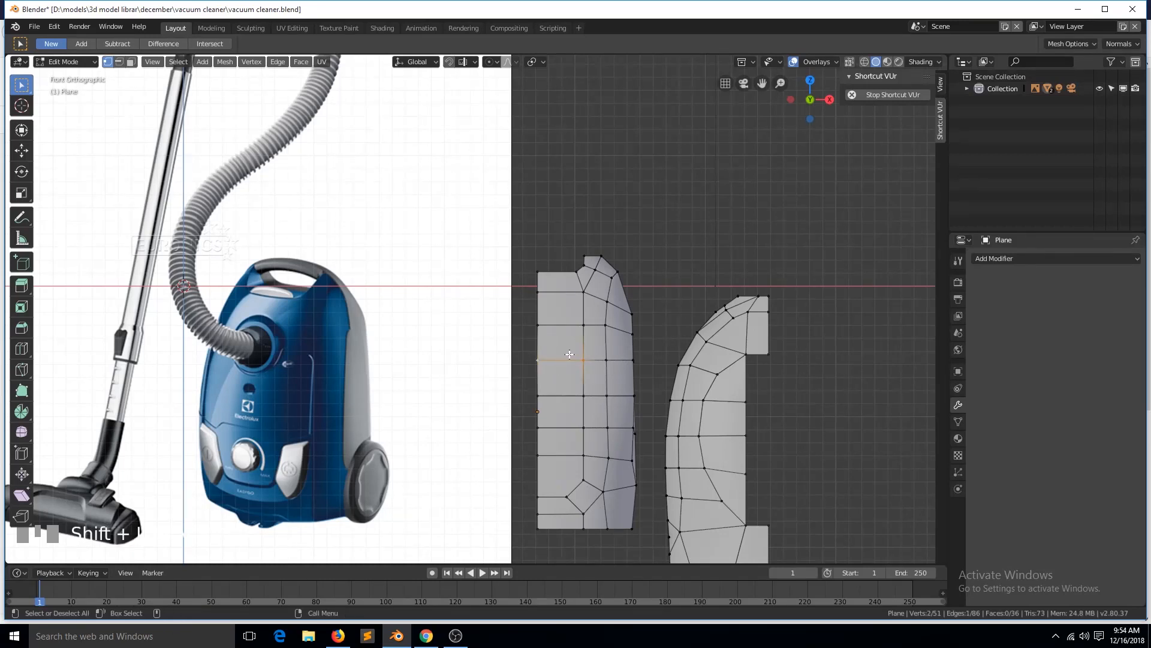
key(g)
key(g)
click(569, 346)
click(585, 354)
shift+click(617, 361)
key(g)
key(g)
click(619, 360)
key(alt+a)
scroll(608, 377, up, 1)
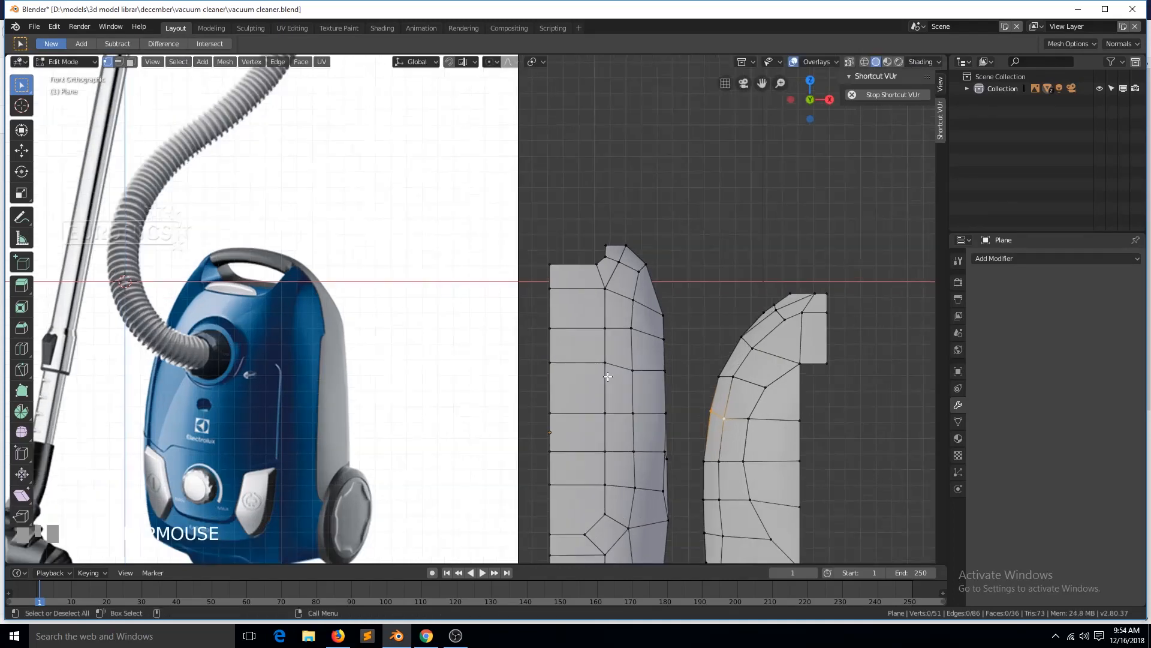
scroll(560, 381, down, 1)
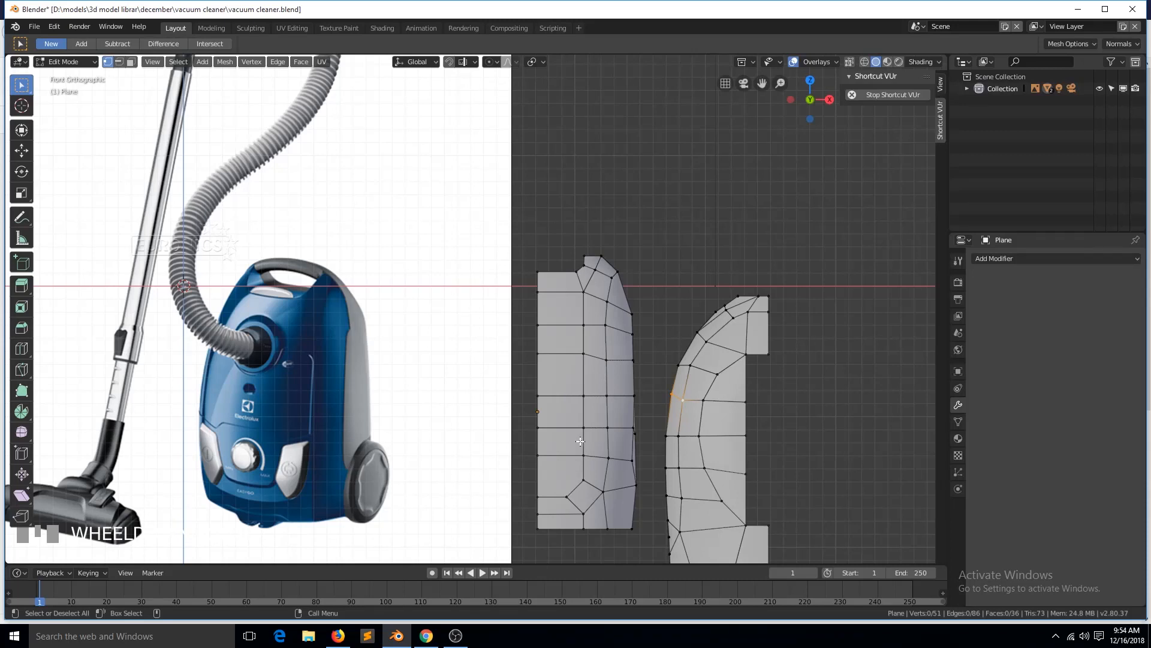
scroll(250, 510, up, 1)
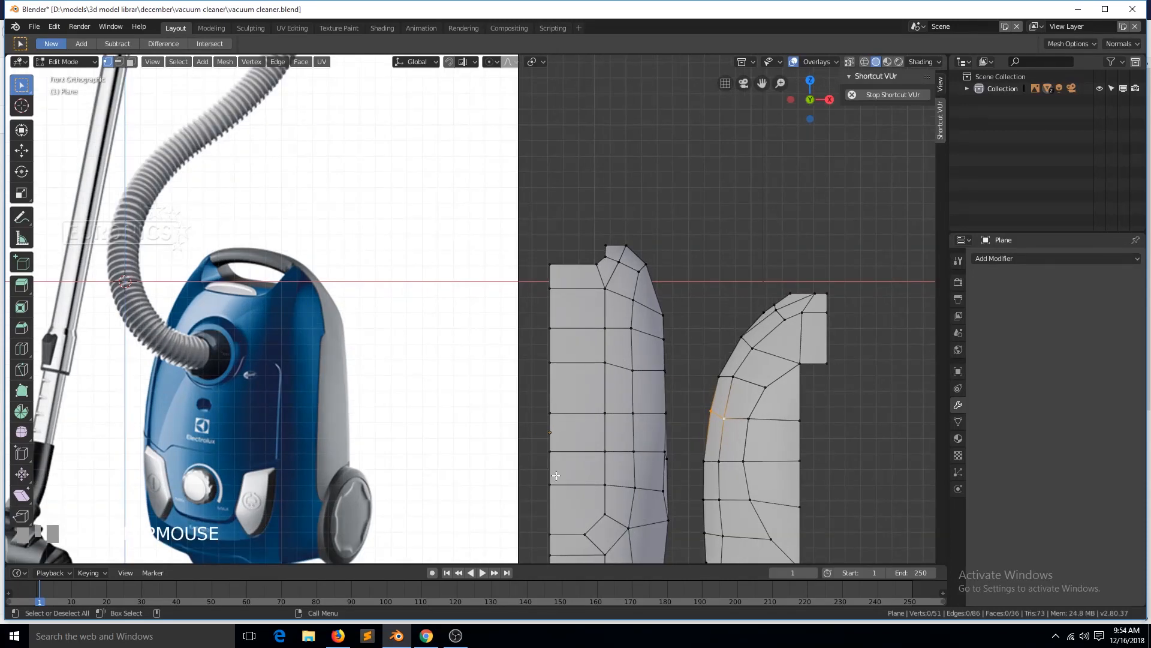
Select the vertices from the diamond's upper corner to the centre edge and move them about 0.075 m inward along X in the side-view duplicate.
click(603, 497)
click(605, 513)
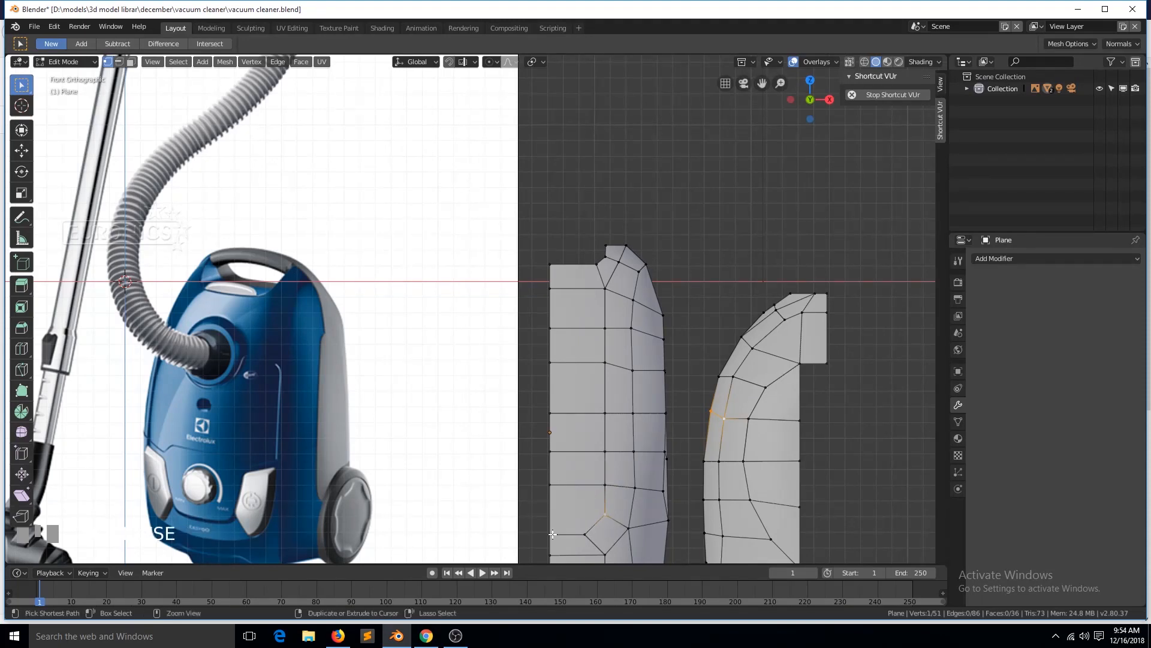
ctrl+click(550, 535)
scroll(719, 489, down, 1)
key(KP_Decimal)
scroll(737, 483, down, 8)
key(g)
right_click(671, 409)
key(Tab)
click(717, 368)
key(Tab)
key(grave)
key(Tab)
key(Tab)
shift+click(587, 348)
key(KP_1)
key(g)
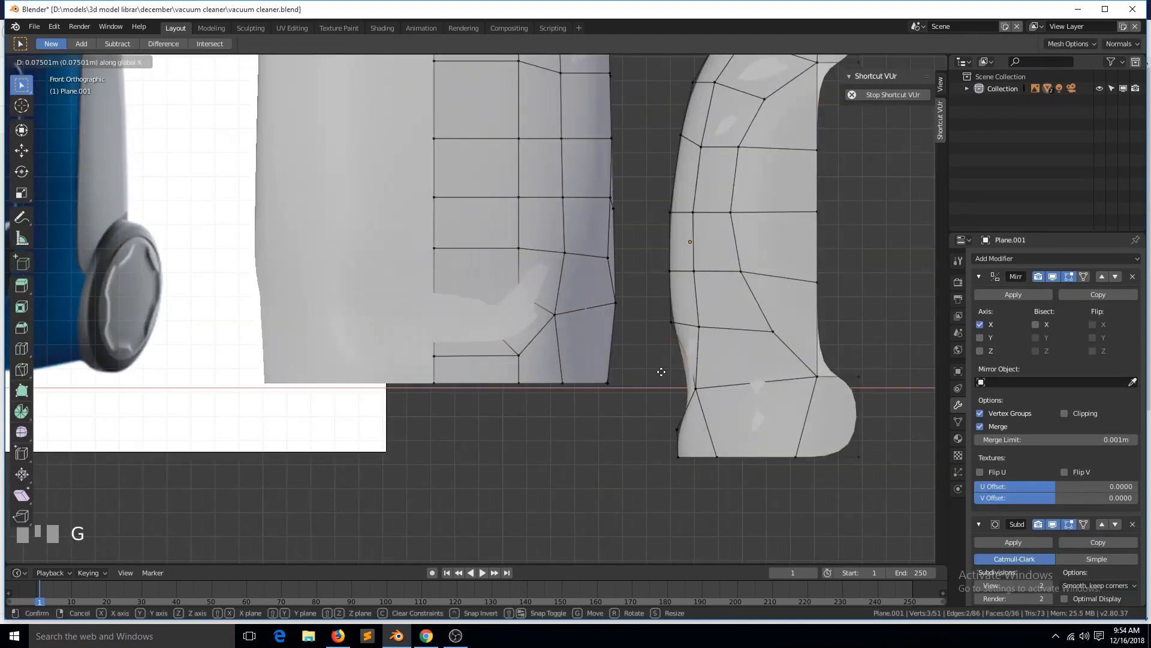
click(663, 334)
Move the centre horizontal edge just above the diamond slightly inward along X to smooth the side profile.
shift+click(680, 333)
key(KP_1)
scroll(660, 330, up, 3)
key(g)
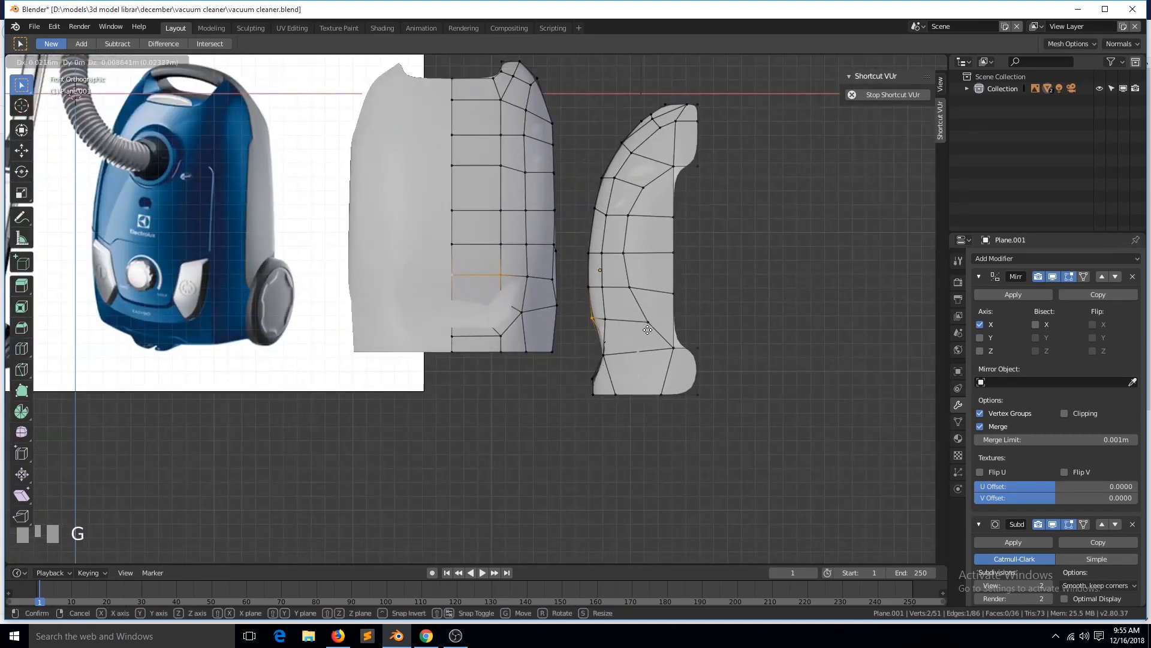
key(x)
click(653, 329)
Move the next centre horizontal edge further up slightly inward along X in front view.
key(grave)
middle_drag(653, 330, 558, 281)
click(543, 270)
key(KP_1)
scroll(633, 306, up, 3)
key(g)
key(x)
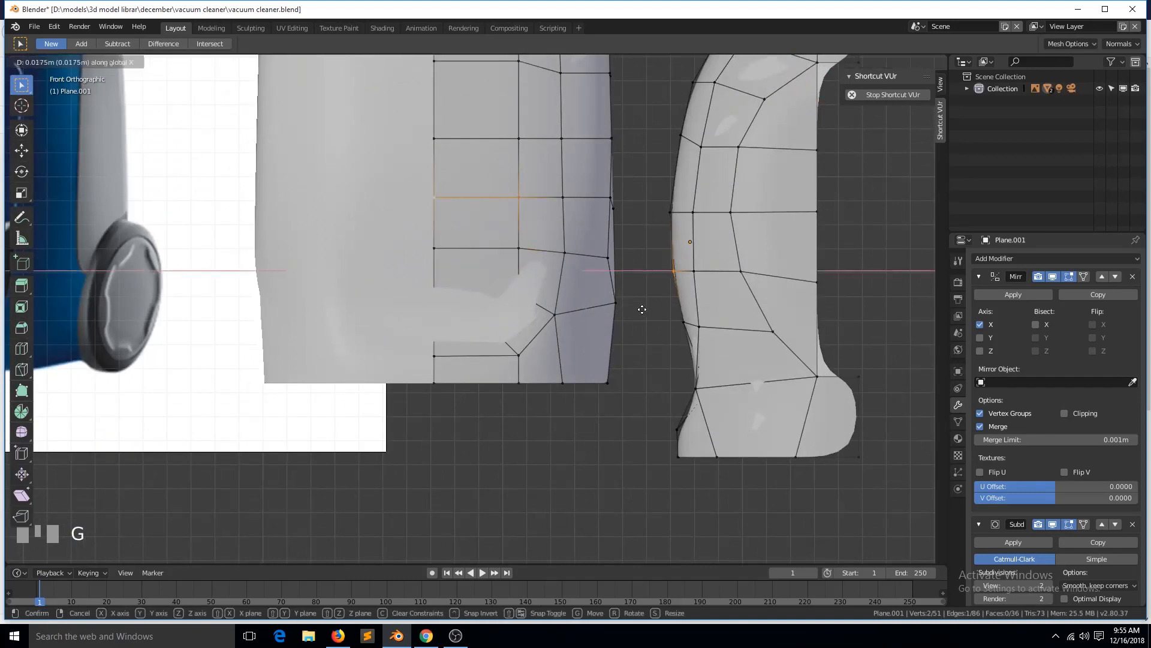
click(647, 316)
scroll(646, 320, down, 3)
scroll(641, 331, up, 1)
Add a Bevel modifier to the side-view duplicate, place it first in the modifier stack and save the file.
key(Tab)
middle_drag(641, 336, 827, 355)
click(979, 277)
click(978, 297)
key(ctrl+s)
click(1064, 261)
click(936, 308)
click(1101, 318)
click(1101, 297)
Assign edge bevel weight to the loop running down the shell's side and around its lower corner.
key(Tab)
scroll(660, 300, up, 2)
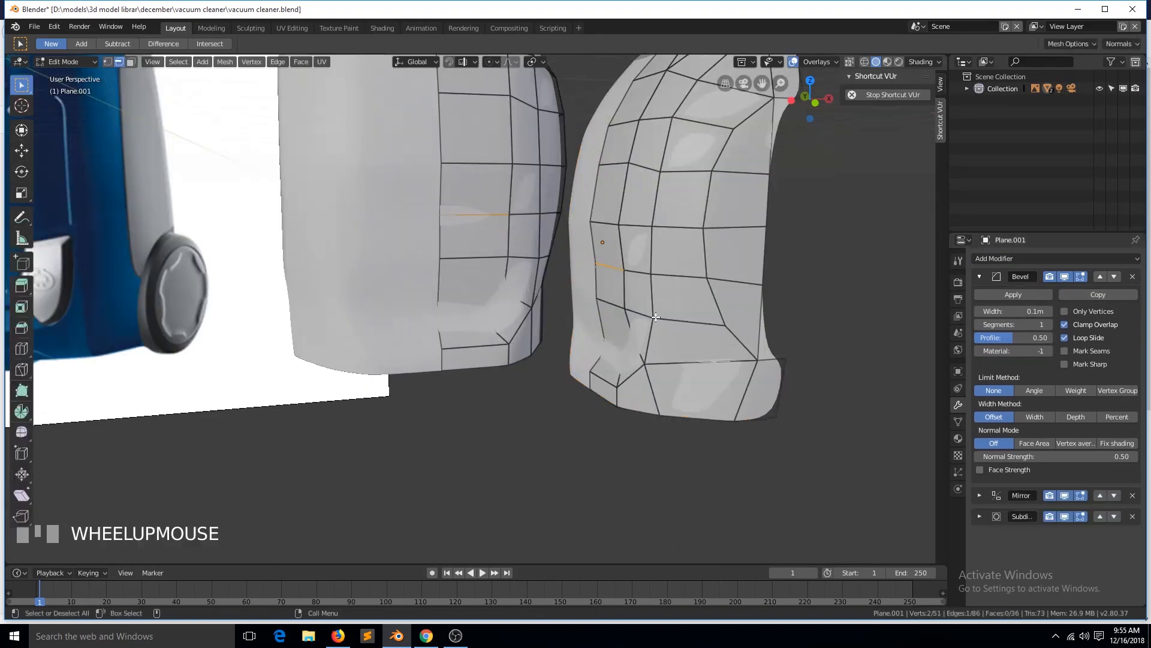
alt+click(657, 210)
alt+shift+click(772, 359)
key(ctrl+e)
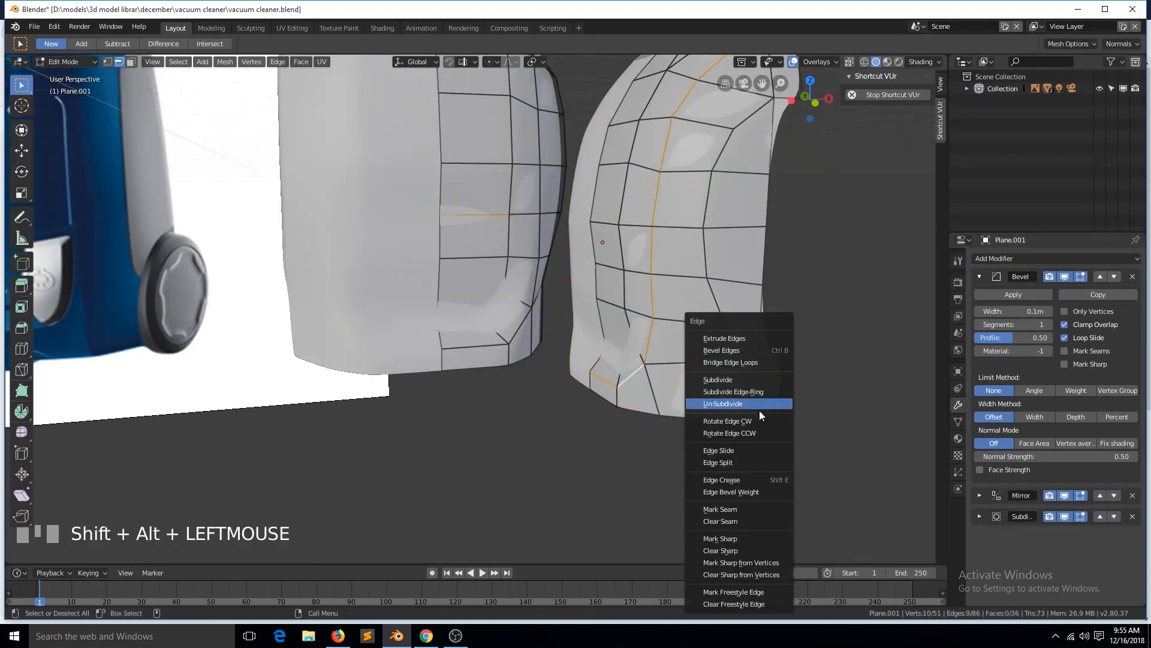
click(761, 490)
Limit the side-view duplicate's Bevel by weight, set its width to 0.009 m and save the file.
key(Tab)
click(1076, 390)
click(998, 311)
click(1019, 308)
text(9)
key(Return)
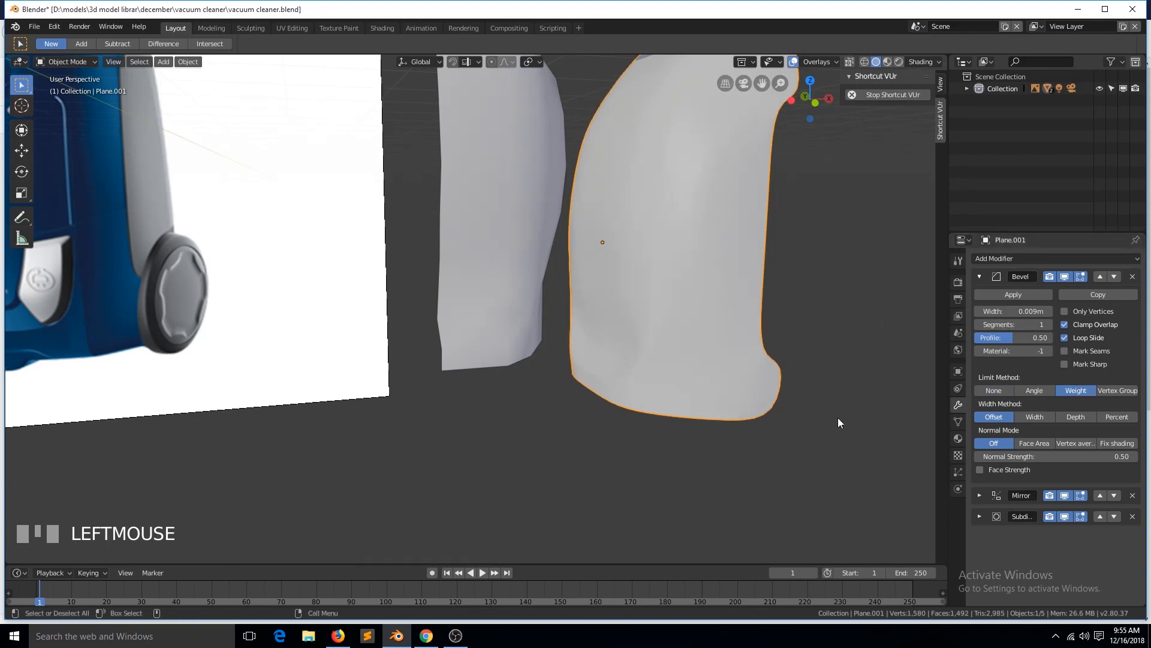
key(ctrl+s)
Change the side-view duplicate's Bevel width to 0.005 m.
key(Tab)
scroll(722, 326, up, 1)
key(Tab)
middle_drag(717, 343, 821, 342)
mouse_move(1008, 311)
mouse_down()
mouse_move(1048, 312)
mouse_move(1013, 311)
mouse_up()
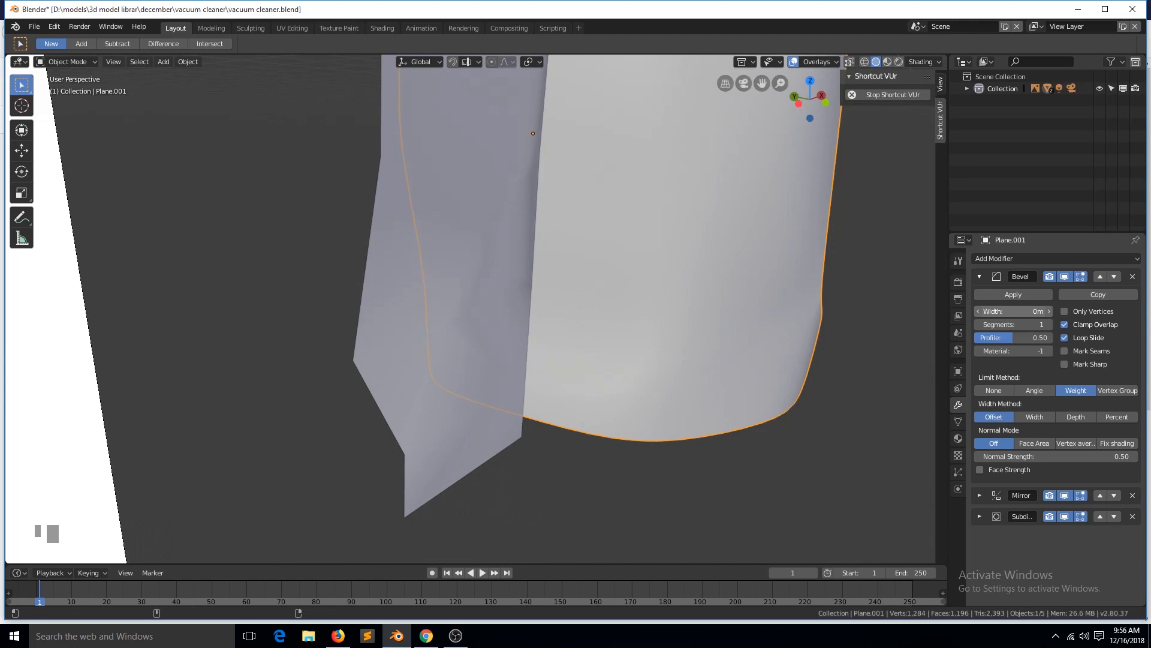
drag(1008, 311, 1005, 311)
Inspect the bevelled side-view duplicate's shape from several views against the reference image.
mouse_move(677, 258)
middle_down()
mouse_move(639, 255)
mouse_move(663, 268)
mouse_move(598, 296)
mouse_move(576, 282)
mouse_move(687, 269)
middle_up()
scroll(640, 258, down, 4)
scroll(597, 275, down, 4)
key(KP_1)
scroll(600, 274, up, 4)
key(Tab)
scroll(600, 275, down, 2)
key(Tab)
key(KP_0)
key(KP_0)
scroll(657, 291, down, 2)
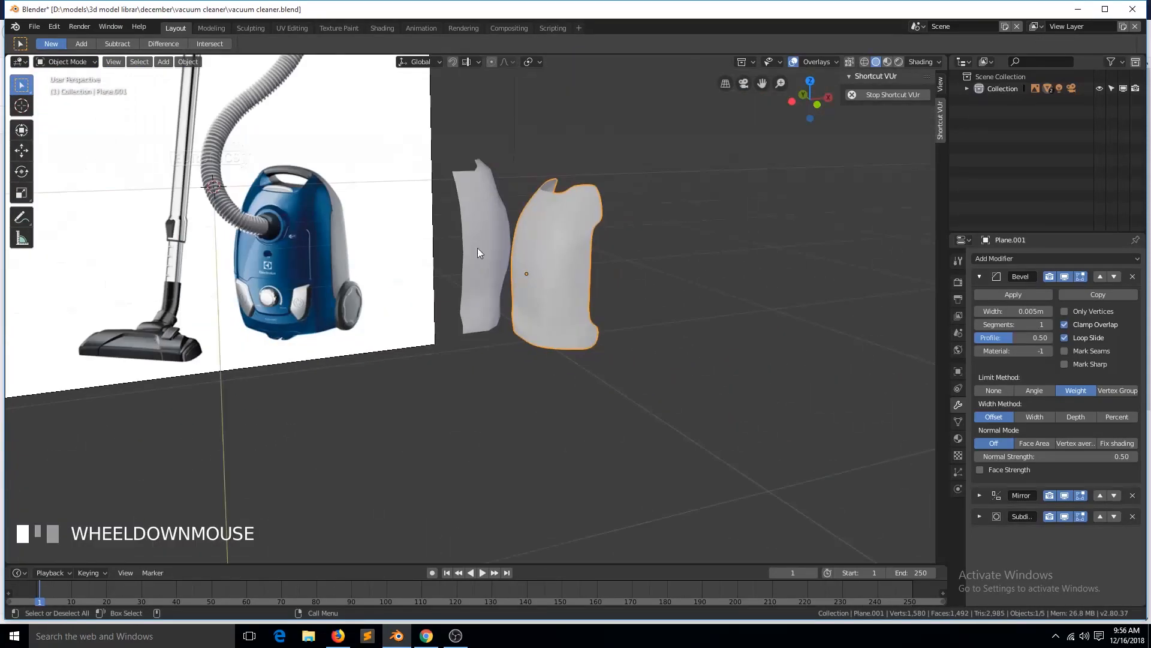
Add a Bevel modifier to the front-view shell with a width of 0.0009 m and the Angle limit method.
key(KP_1)
click(480, 256)
click(1020, 259)
click(918, 300)
click(1019, 312)
text(.0009)
key(Return)
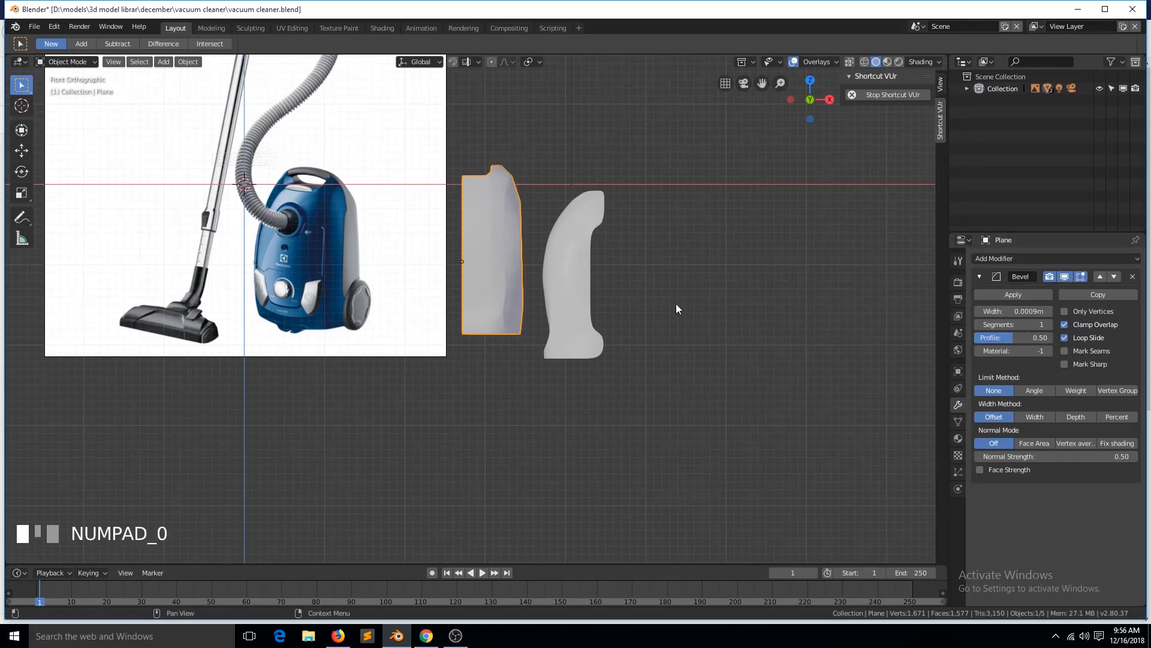
scroll(701, 332, up, 5)
scroll(700, 332, down, 2)
click(1032, 391)
click(979, 276)
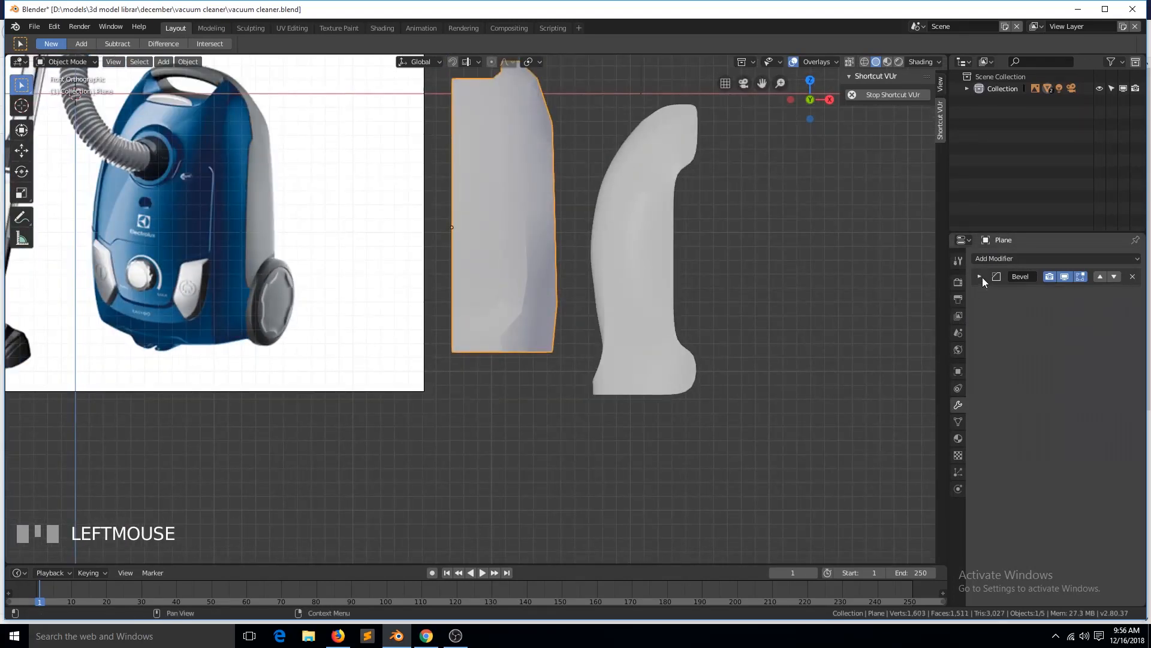
Add a level 2 Subdivision Surface modifier to the front-view shell and deselect everything.
key(ctrl+2)
click(1027, 258)
scroll(569, 316, up, 2)
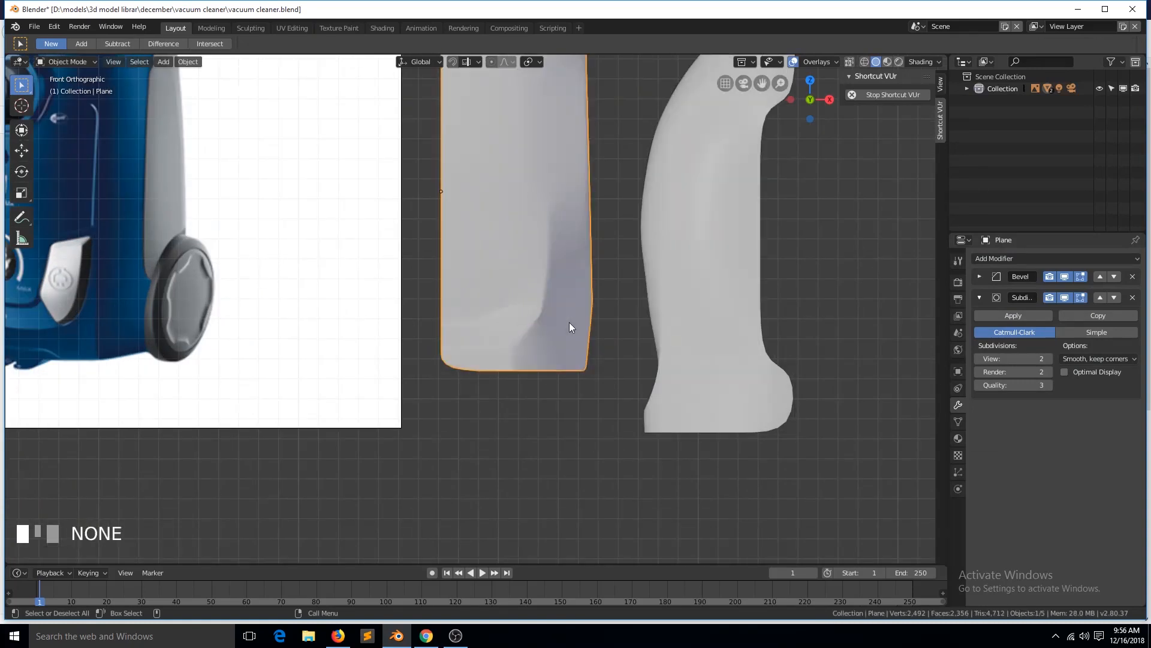
scroll(571, 323, down, 3)
click(630, 342)
key(grave)
key(alt+a)
key(grave)
middle_drag(678, 307, 635, 300)
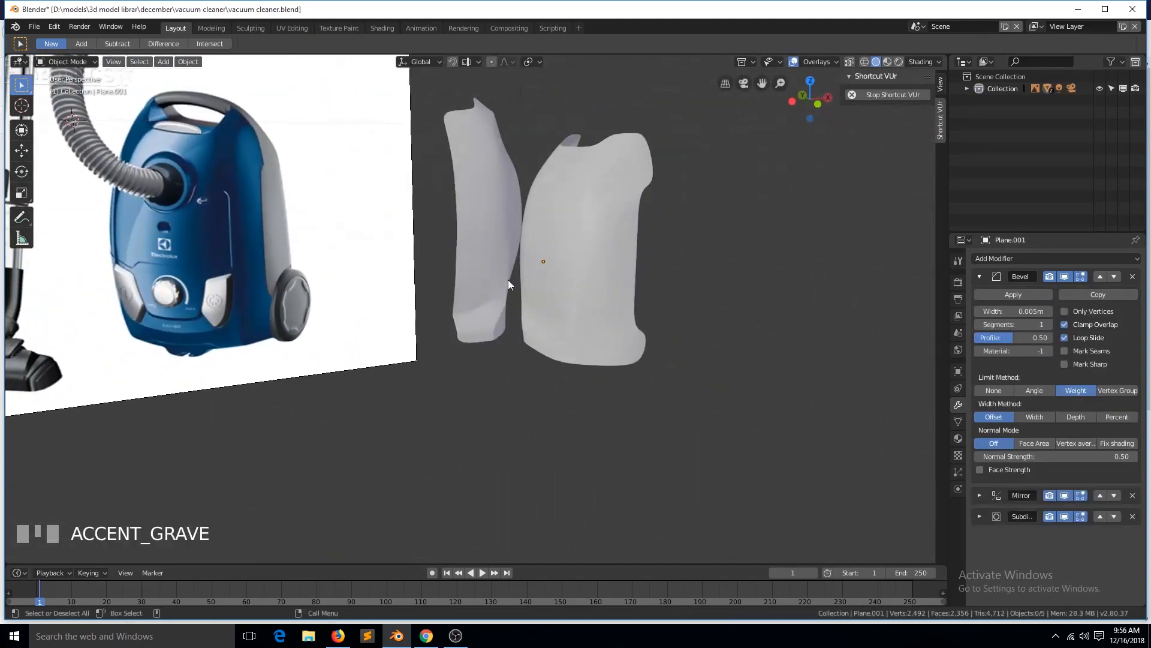
Save the file and set the side-view duplicate's Bevel width to 0.0009 m.
click(507, 281)
click(980, 277)
key(ctrl+s)
click(633, 285)
click(1013, 311)
text(0.0009m)
key(Return)
key(grave)
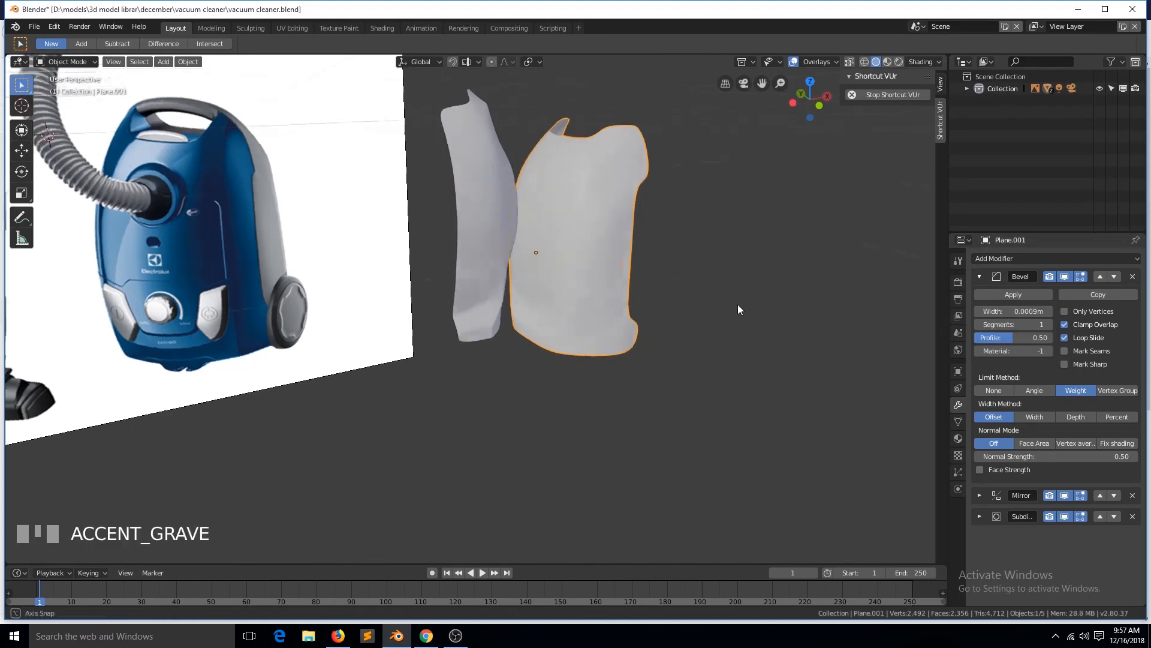
Compare the smoothed shading and bevel-weighted edges of both shell objects, in object and edit mode.
scroll(743, 307, up, 3)
key(grave)
scroll(623, 300, down, 3)
click(583, 319)
key(Tab)
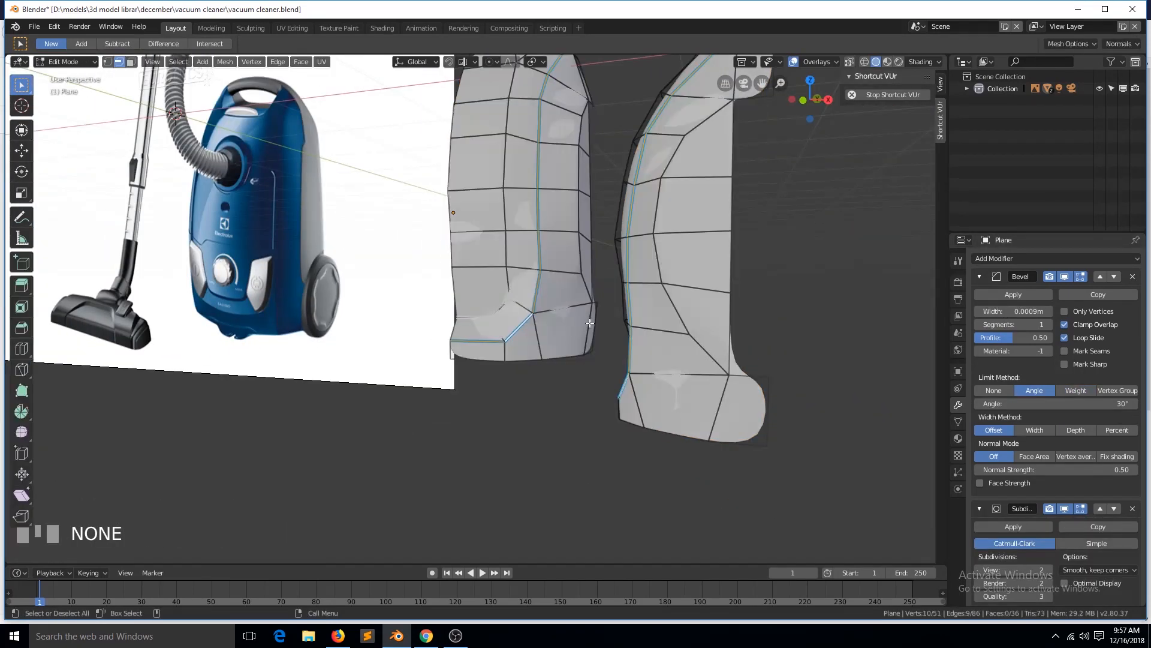
key(Tab)
click(683, 316)
click(678, 324)
click(679, 326)
key(Tab)
key(Tab)
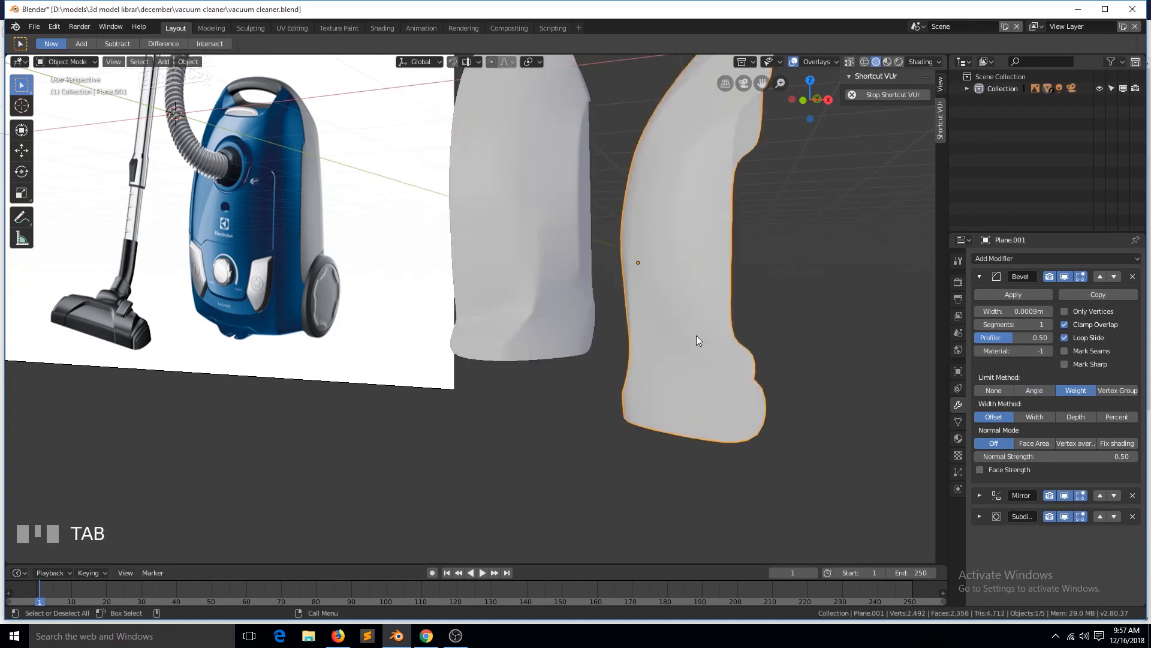
middle_drag(696, 336, 786, 341)
key(Tab)
key(Tab)
click(786, 341)
scroll(728, 362, down, 2)
key(grave)
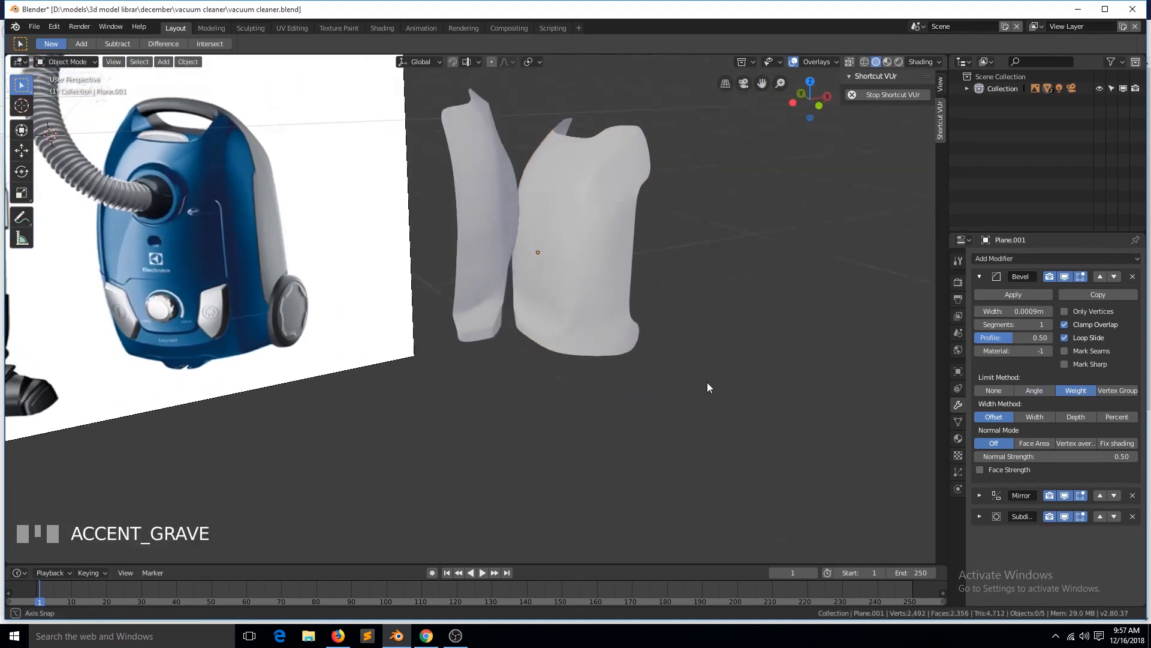
scroll(581, 306, up, 3)
scroll(583, 305, down, 1)
Check the shell's edge flow against the reference in front view and clear the vertex selection.
key(Tab)
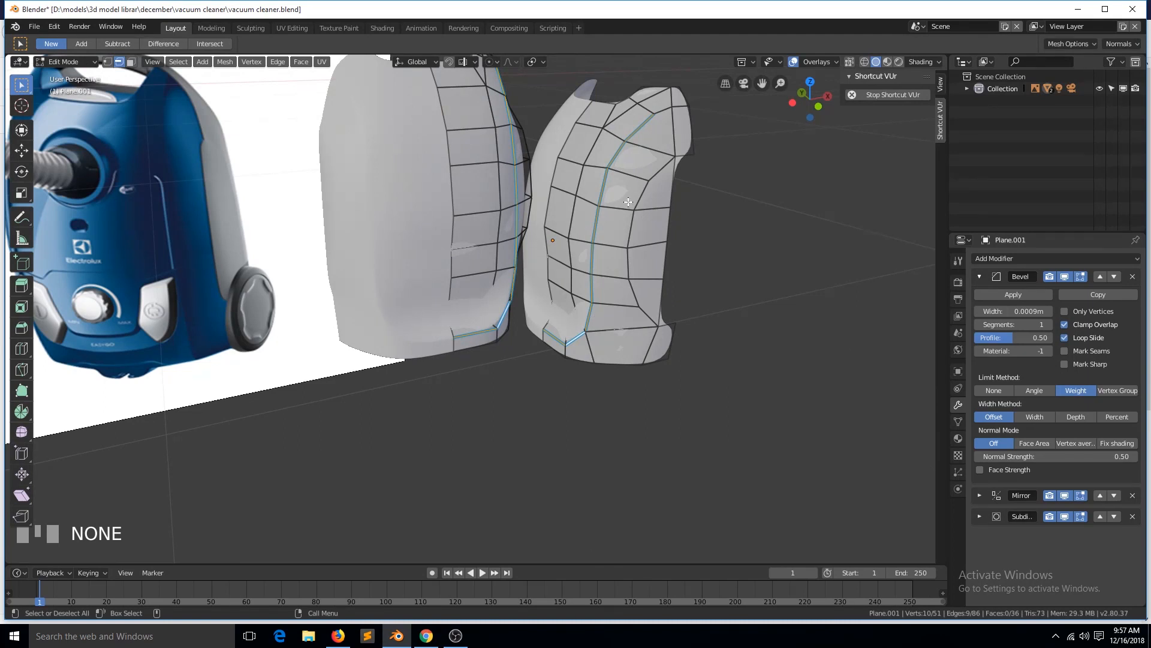
key(grave)
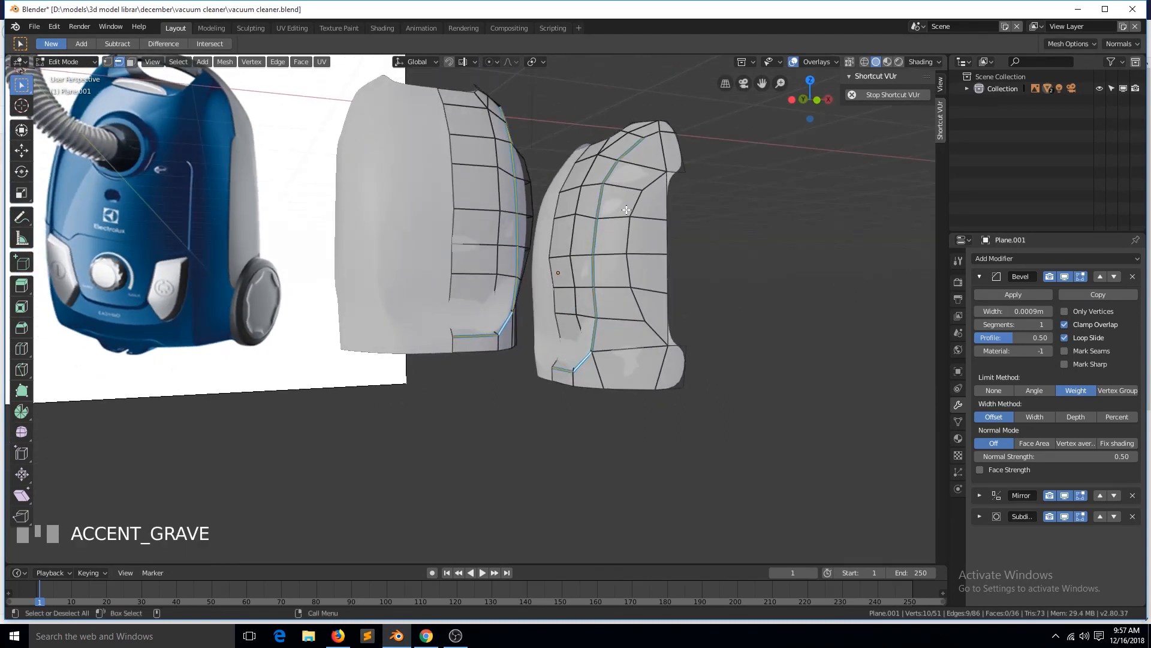
key(KP_1)
scroll(504, 290, up, 5)
scroll(505, 290, down, 1)
scroll(502, 276, up, 1)
scroll(499, 264, down, 1)
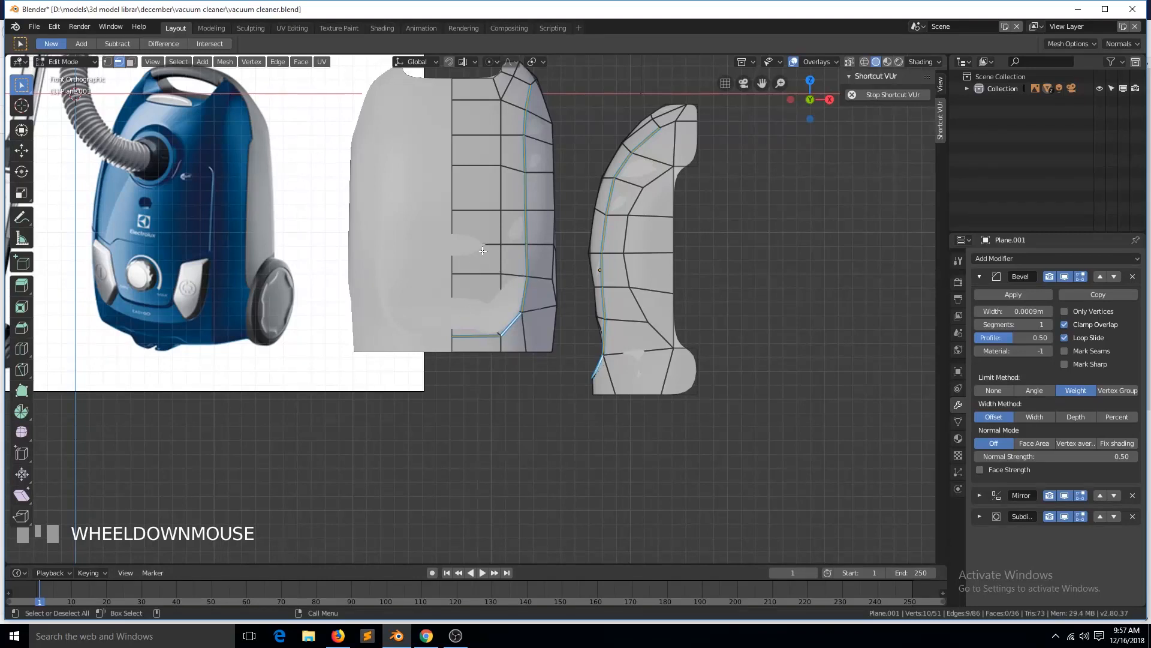
key(1)
click(487, 248)
key(alt+a)
scroll(124, 289, up, 2)
scroll(123, 289, down, 1)
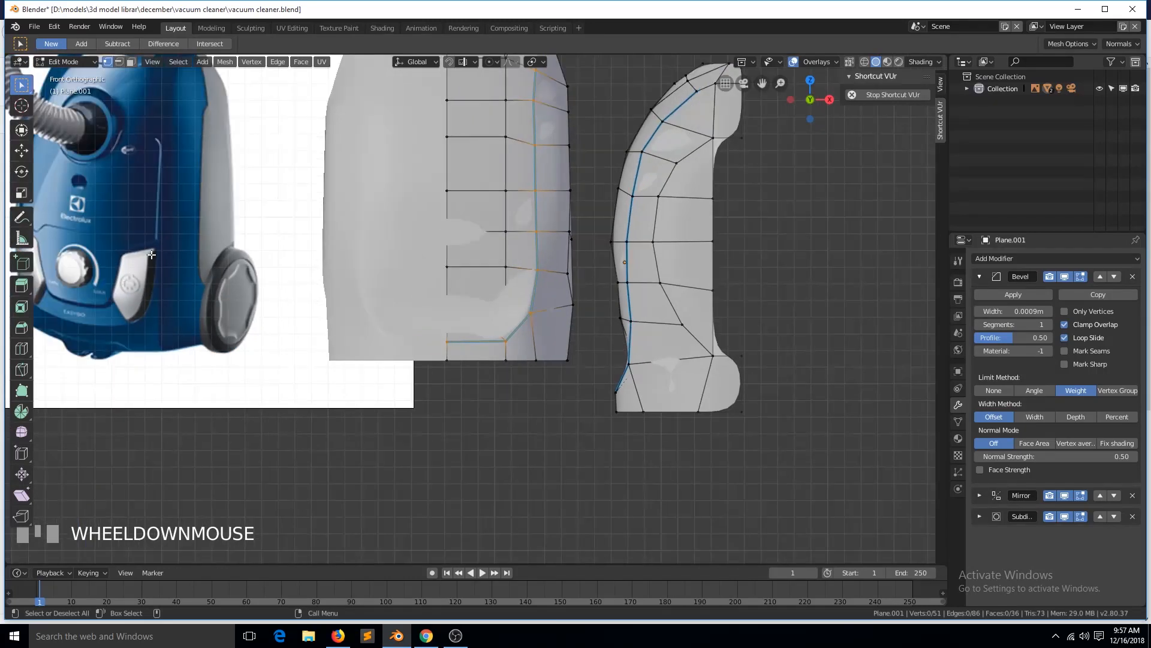
scroll(526, 241, down, 1)
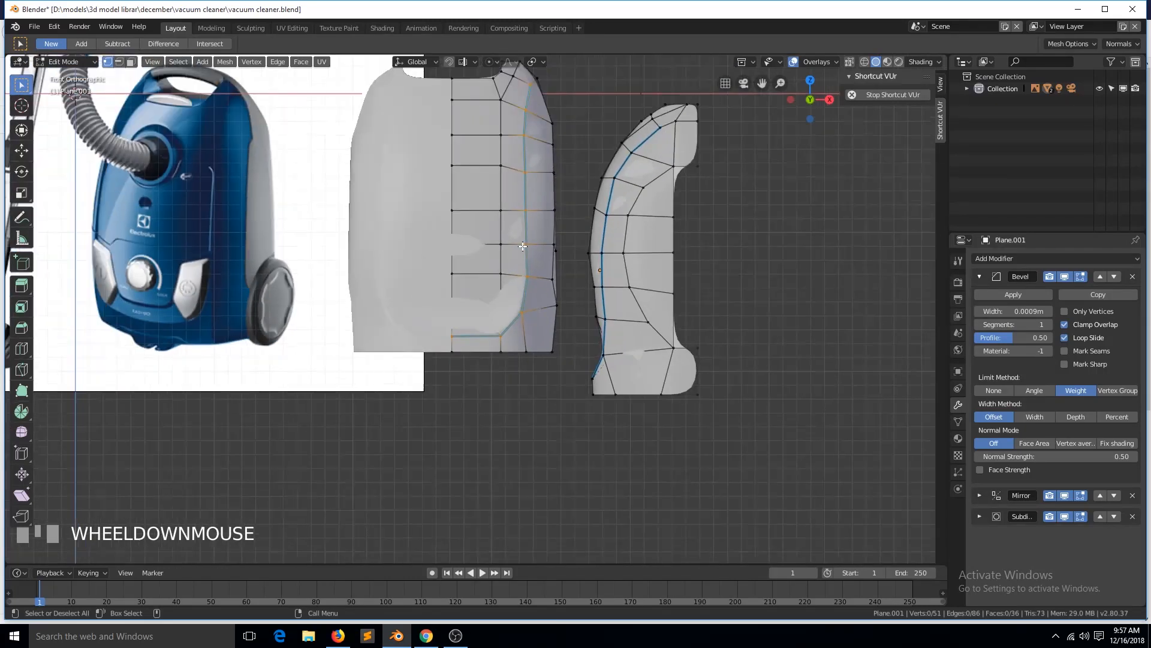
key(Tab)
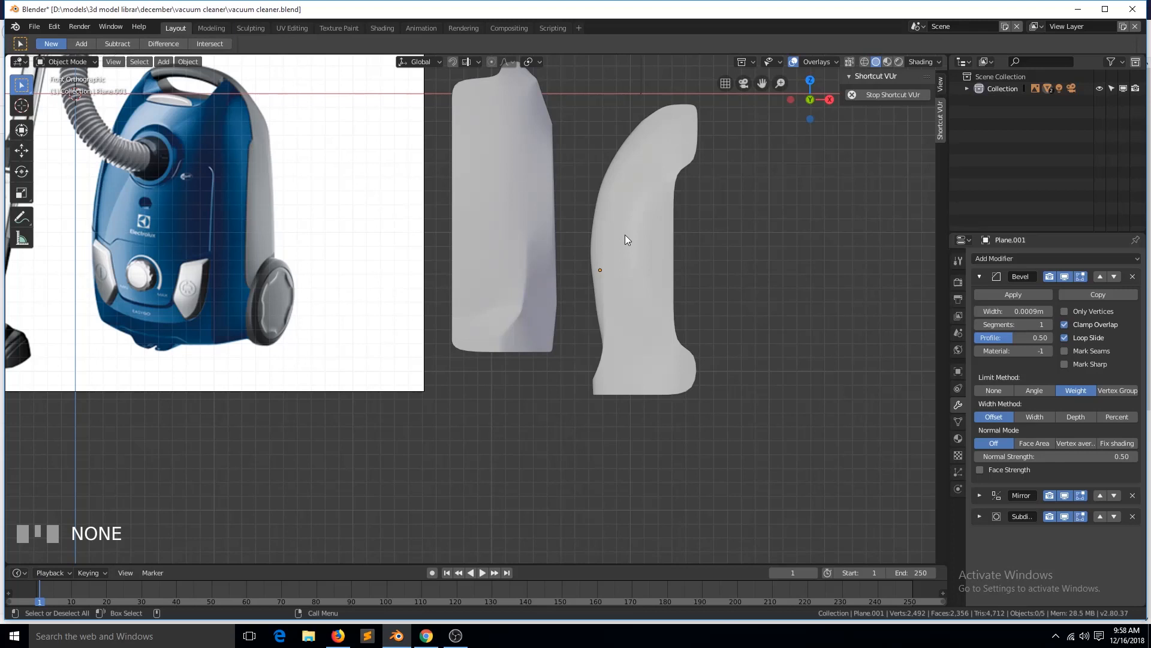
Delete the front-view shell object and apply the Mirror modifier on the side-view shell.
click(552, 268)
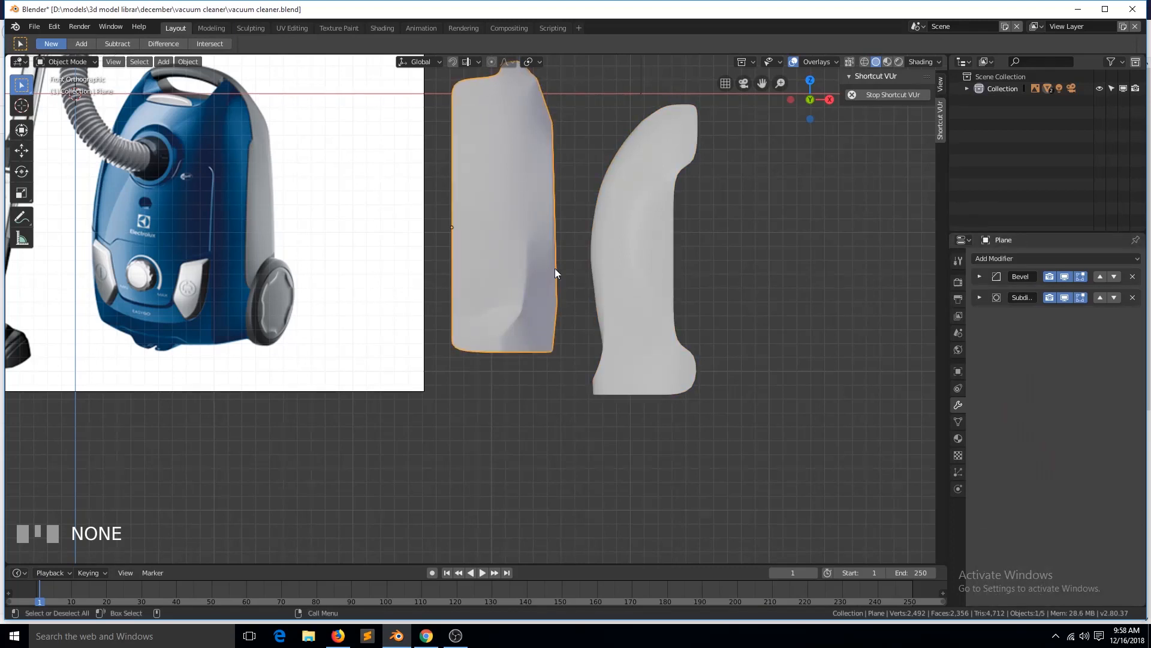
key(Delete)
click(643, 271)
click(980, 276)
click(980, 298)
click(1014, 316)
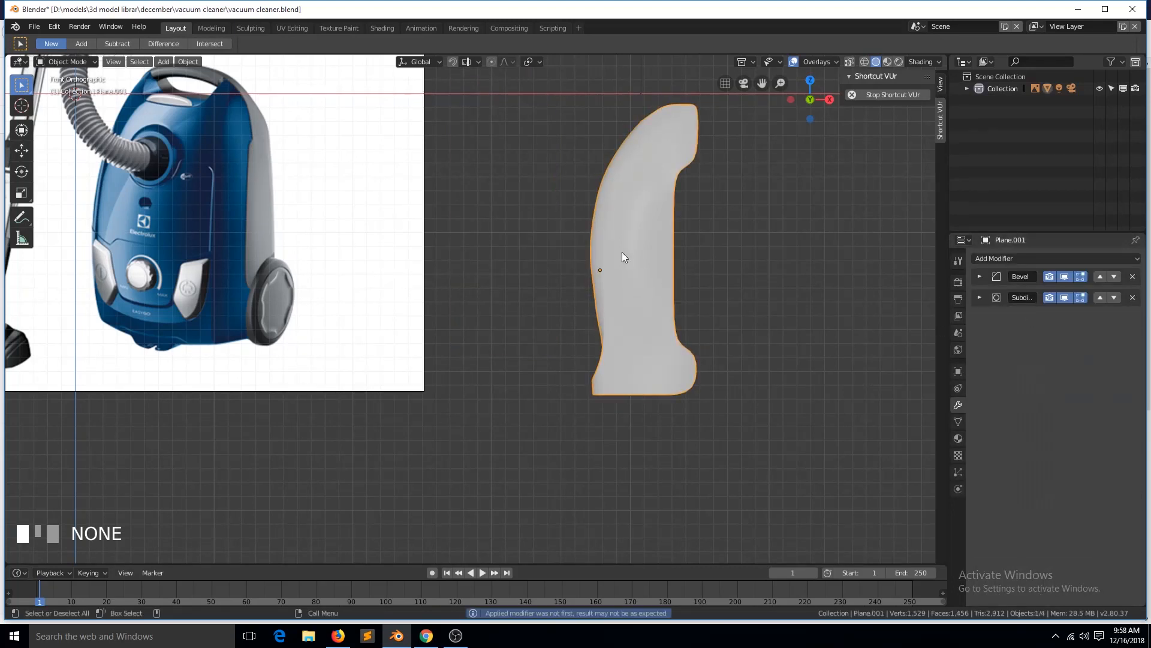
Make a linked duplicate of the side-view shell in place and rotate it 90 degrees about the Z axis.
key(alt+d)
right_click(618, 252)
key(r)
key(x)
key(9)
key(0)
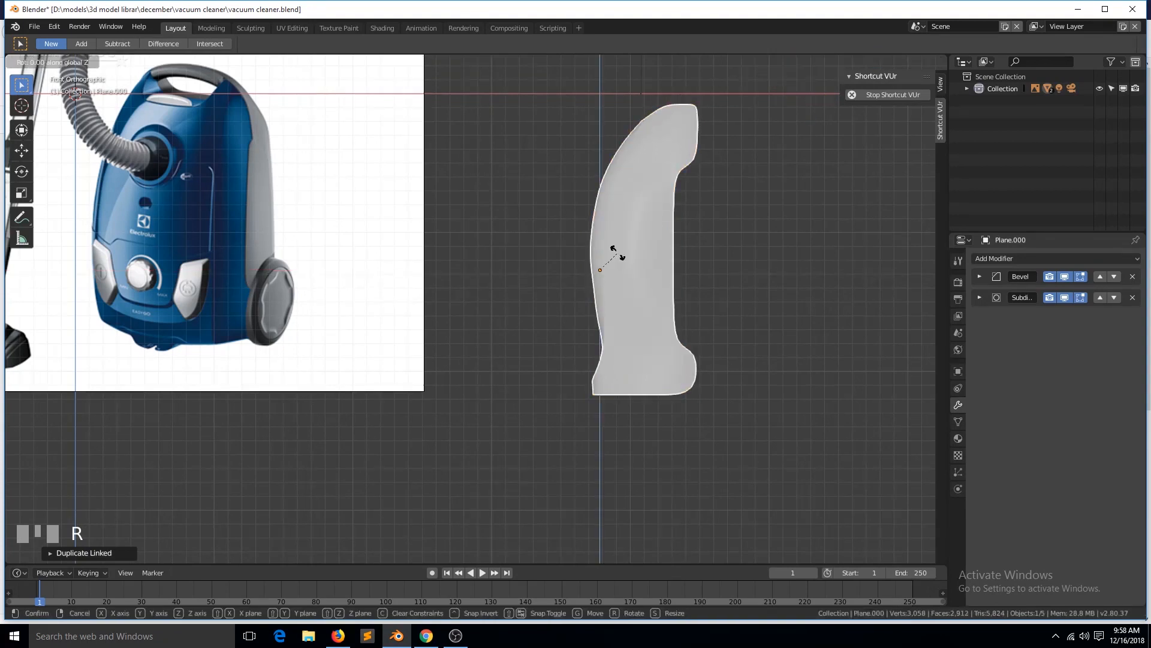
click(612, 248)
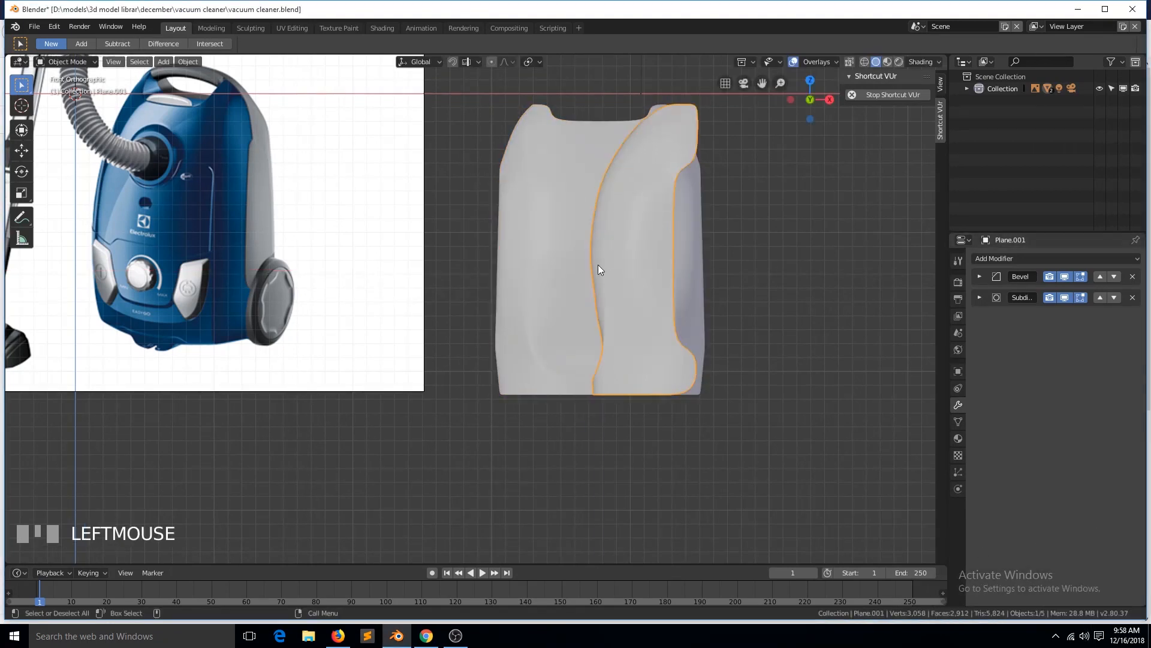
Separate the two linked shells along X so they stand side by side, and open the front-facing shell for mesh editing.
key(g)
key(x)
click(583, 245)
scroll(577, 260, down, 2)
key(g)
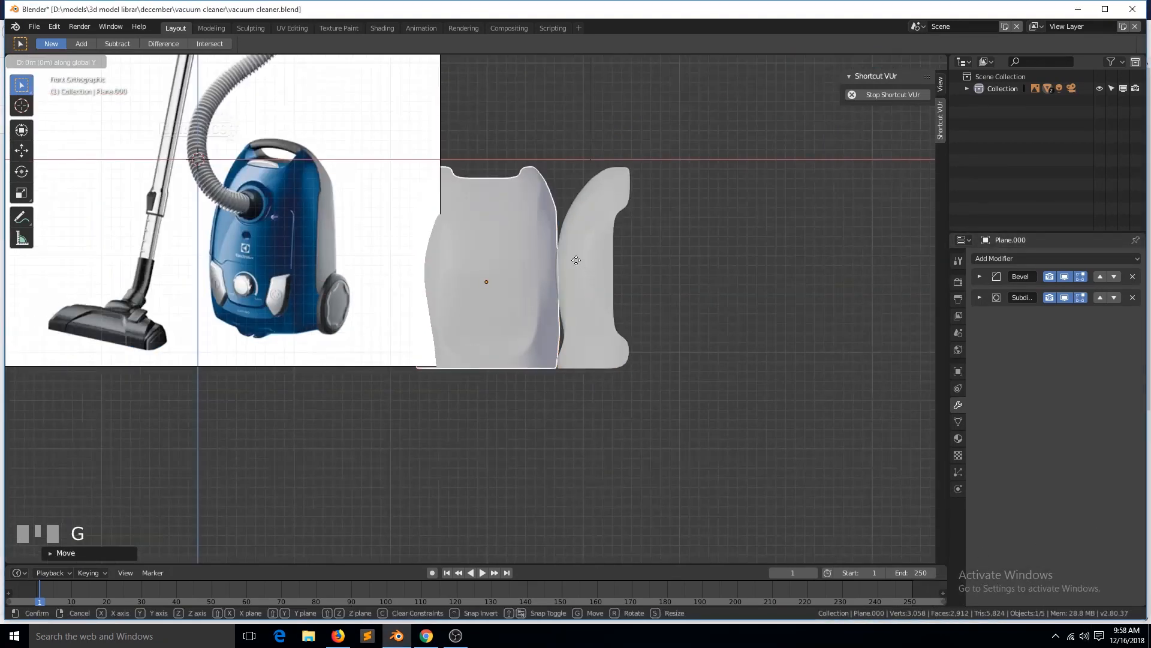
click(580, 290)
shift+click(545, 271)
key(Tab)
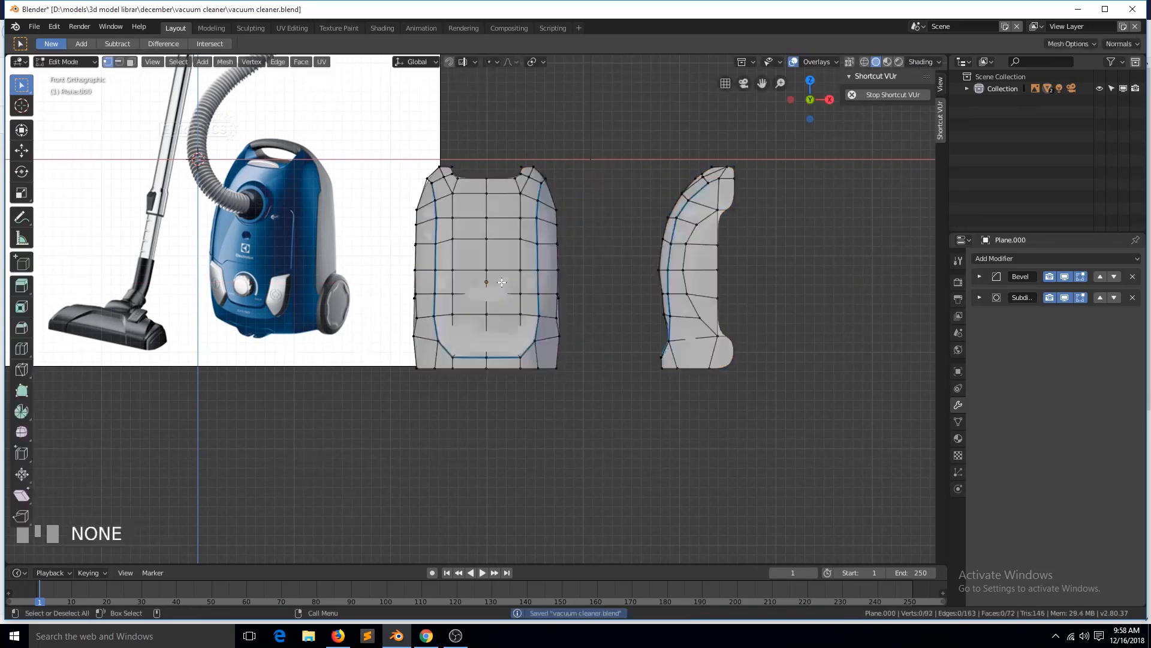
Save the file and select the two top corner vertices of the front-view shell.
key(ctrl+s)
scroll(501, 294, up, 2)
click(540, 103)
shift+click(442, 104)
Try narrowing the shell's top along X with Smooth and Sphere proportional falloff.
key(s)
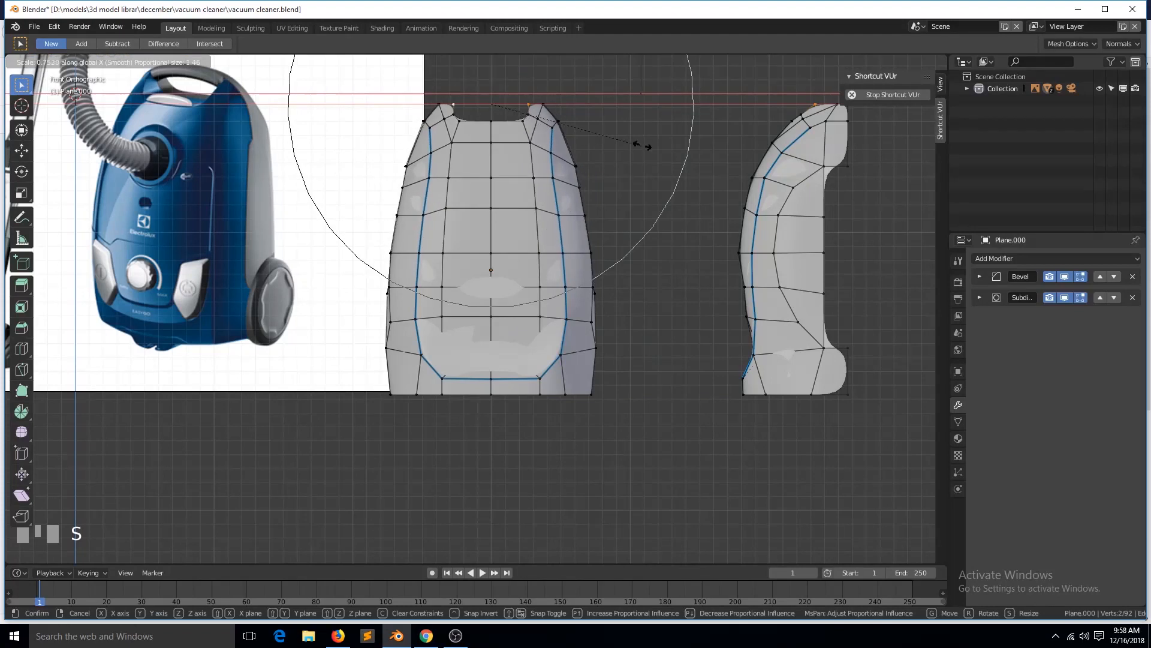
right_click(645, 146)
click(520, 62)
click(528, 89)
key(s)
key(x)
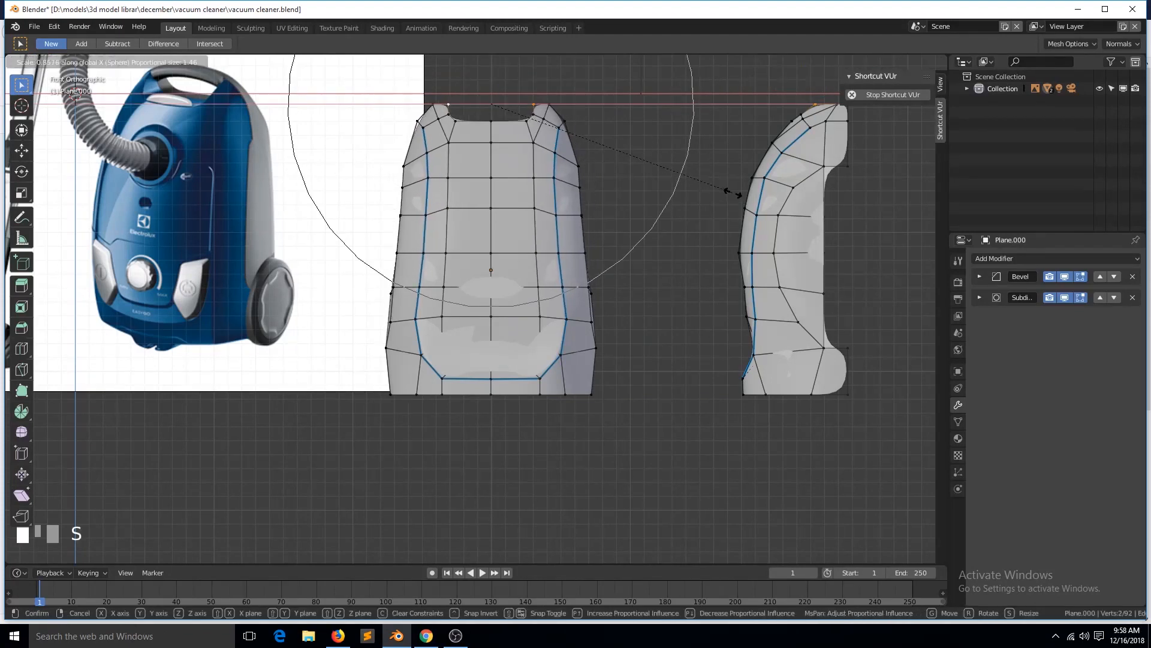
click(742, 188)
Taper the shell's top by scaling its two corner vertices along X with Smooth proportional falloff, save the file and clear the selection.
click(515, 61)
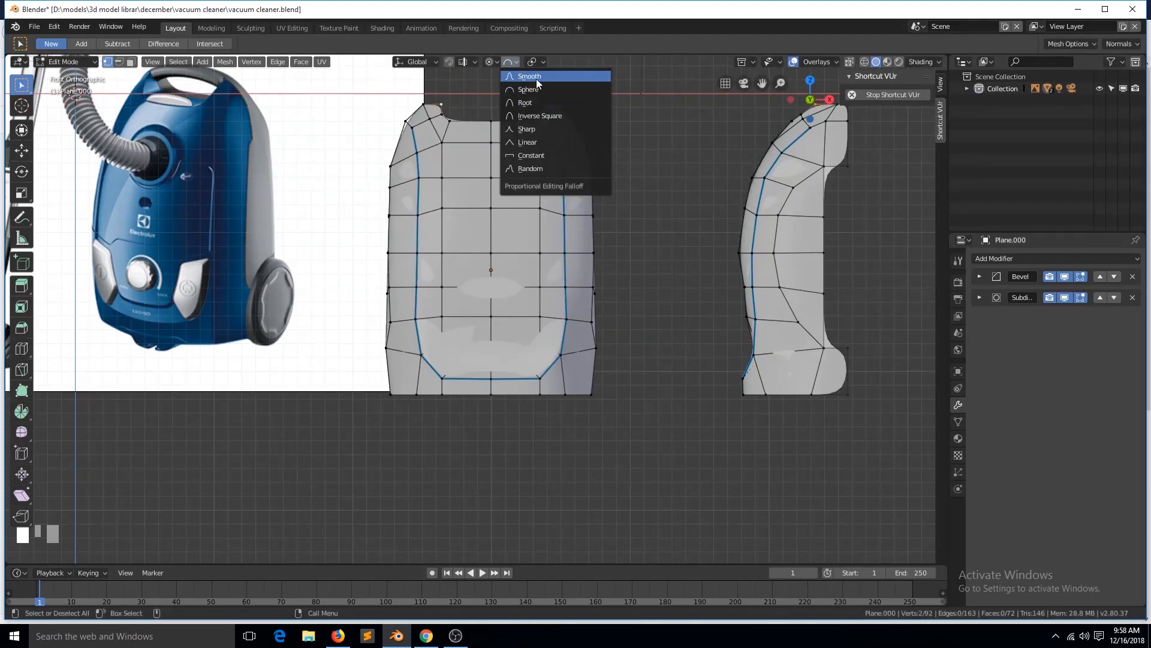
click(536, 78)
key(s)
key(x)
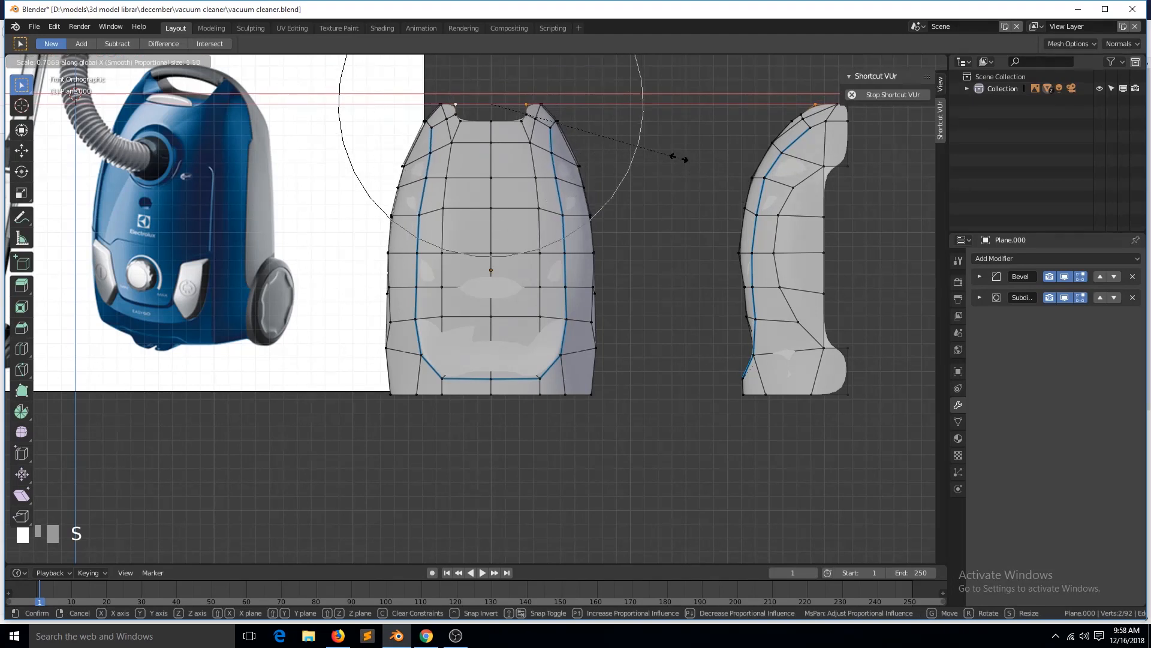
click(677, 158)
key(ctrl+s)
key(alt+a)
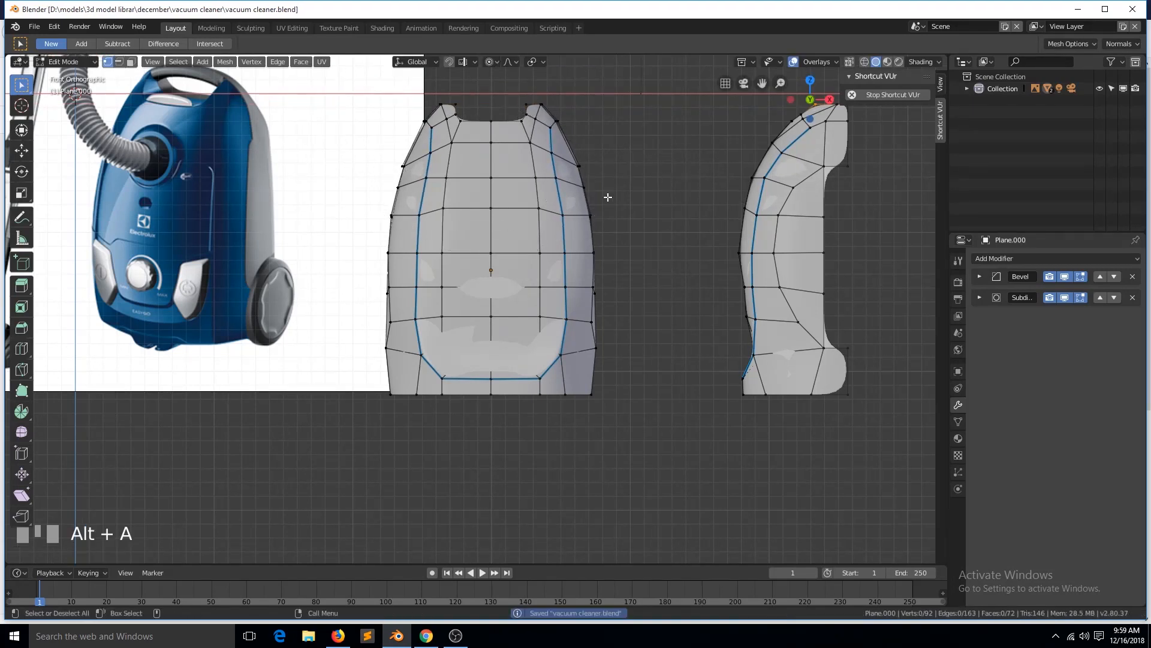
Scale two pairs of opposite vertices on the upper bevel-weighted edges to smooth the taper, and clear the selection.
shift+click(427, 177)
key(s)
click(657, 212)
click(431, 153)
shift+click(552, 153)
key(s)
click(646, 182)
key(alt+a)
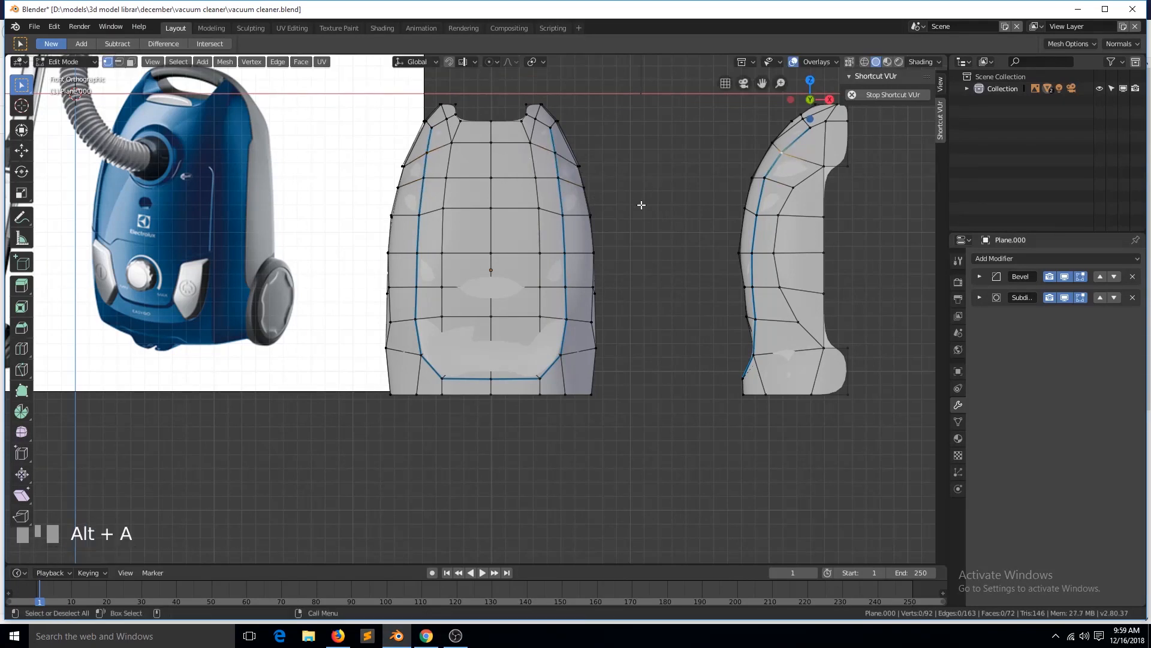
Set the edge bevel weight to 1 on the edges continuing the bevel line around the shell's upper corner.
key(2)
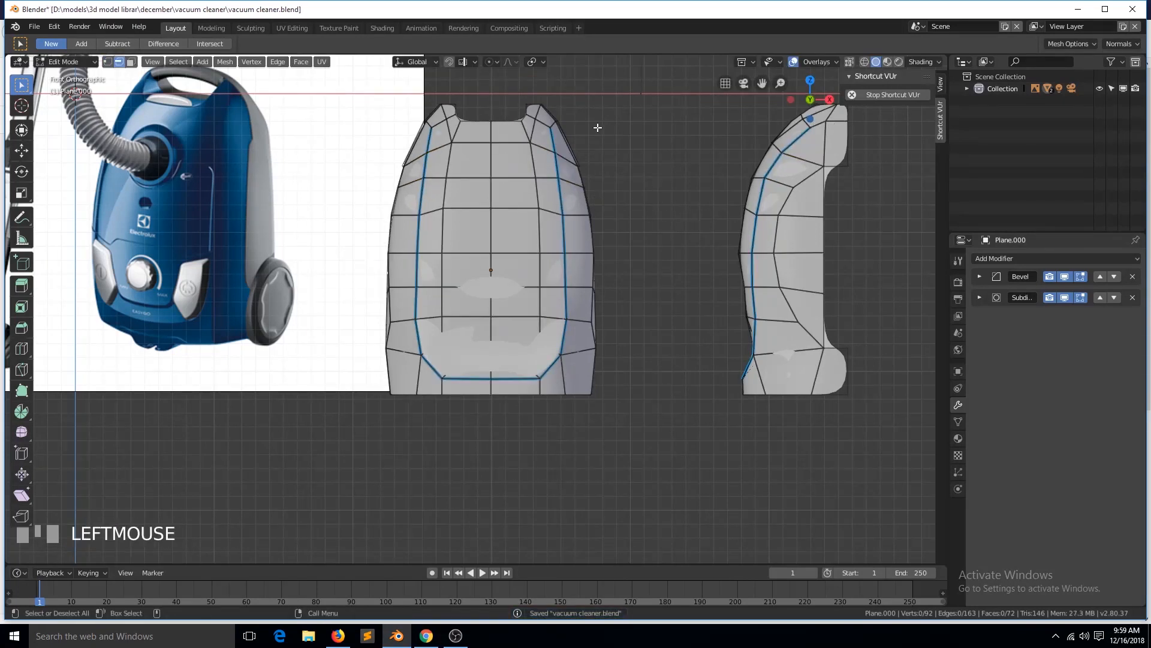
key(grave)
click(463, 162)
shift+click(484, 154)
key(ctrl+e)
click(601, 202)
text(1)
key(Return)
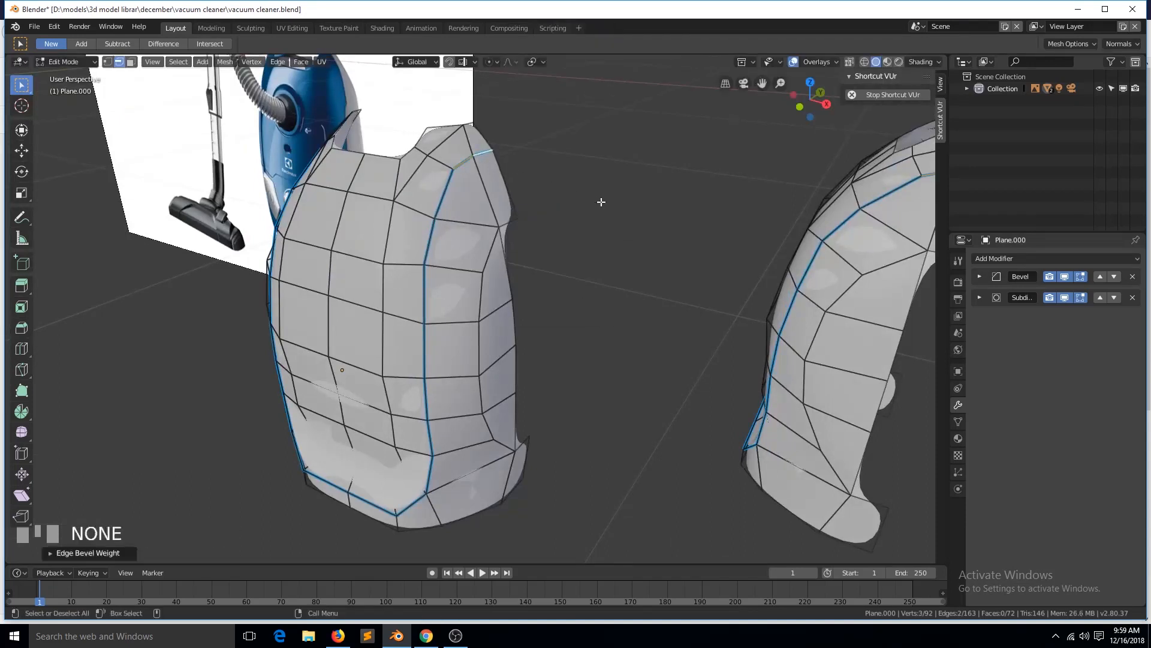
Check the shell in object mode, return to front view, save the file and reopen the mesh for editing.
key(Tab)
click(455, 636)
click(456, 636)
key(KP_1)
scroll(584, 374, up, 3)
key(ctrl+s)
key(Tab)
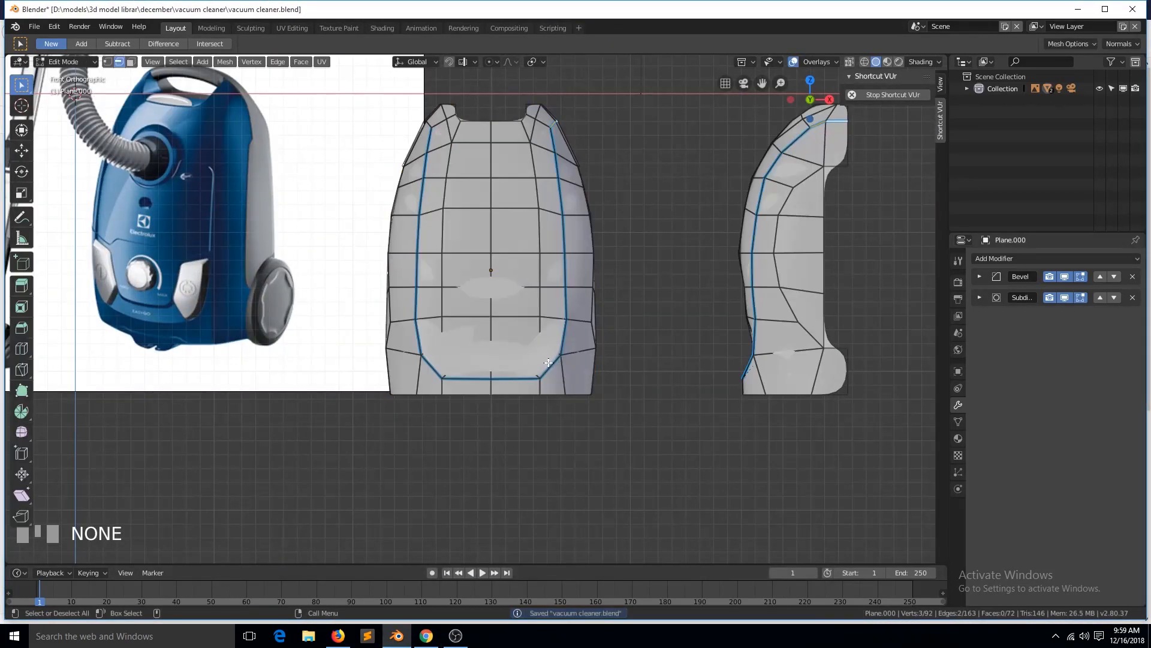
Bevel the upper center vertex with a vertex-only amount of 0.205 and 2 segments, adjusting the profile to an octagon.
scroll(548, 362, up, 1)
key(1)
scroll(516, 252, down, 3)
scroll(501, 222, up, 1)
click(489, 201)
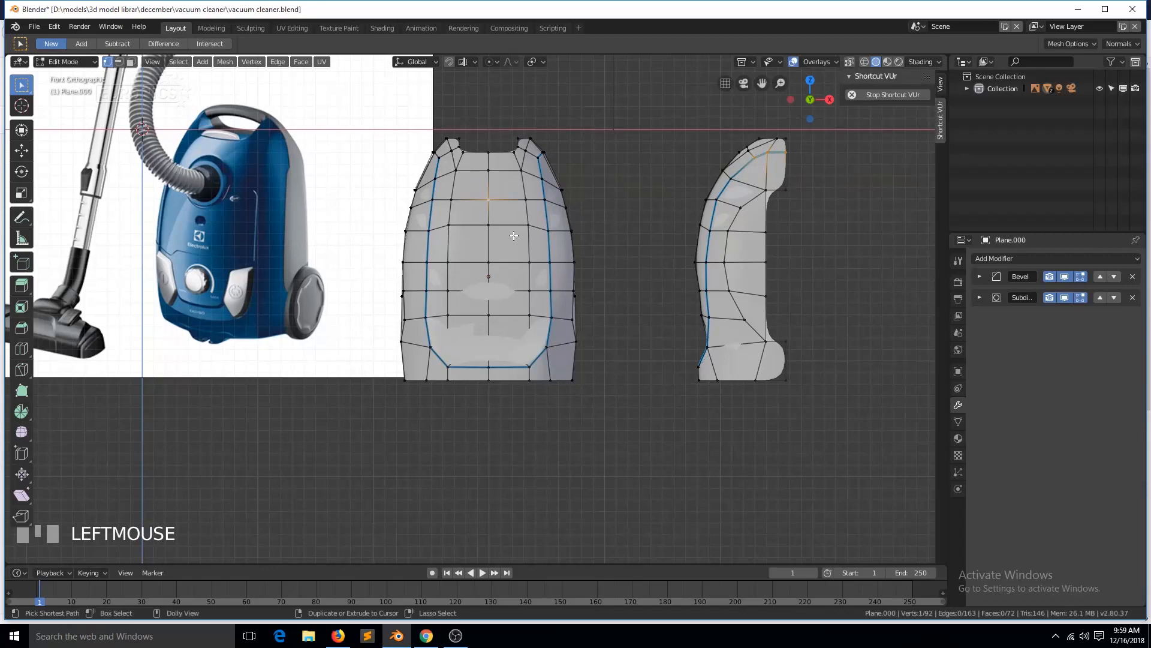
key(shift+ctrl+b)
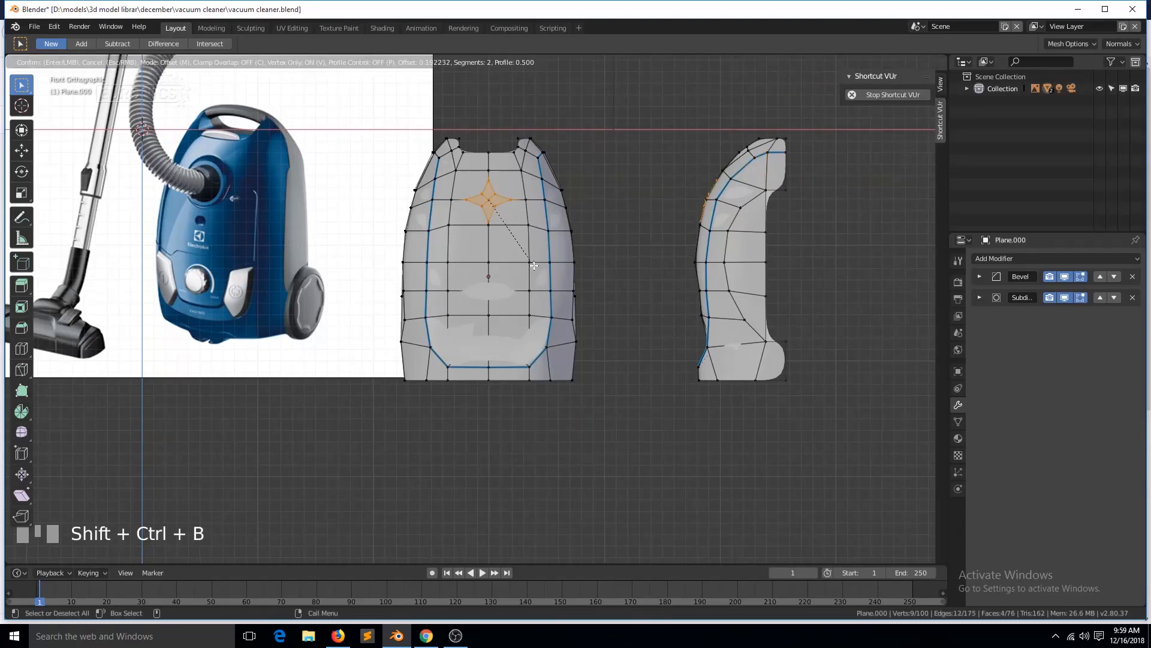
click(534, 267)
click(114, 552)
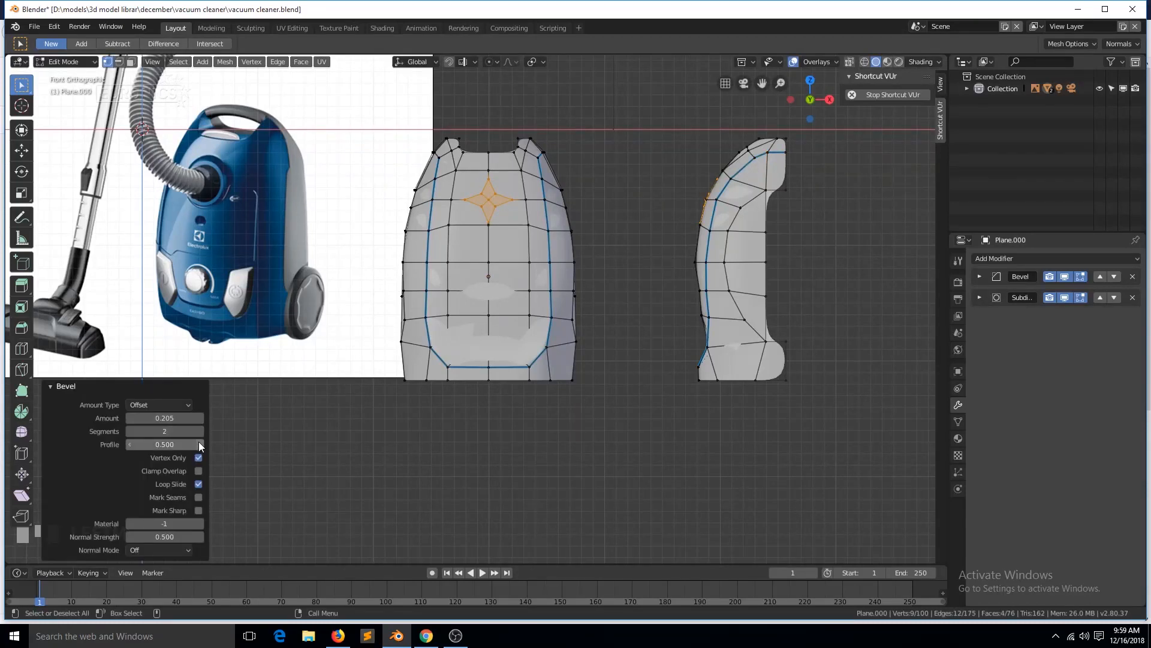
drag(199, 443, 171, 443)
click(67, 387)
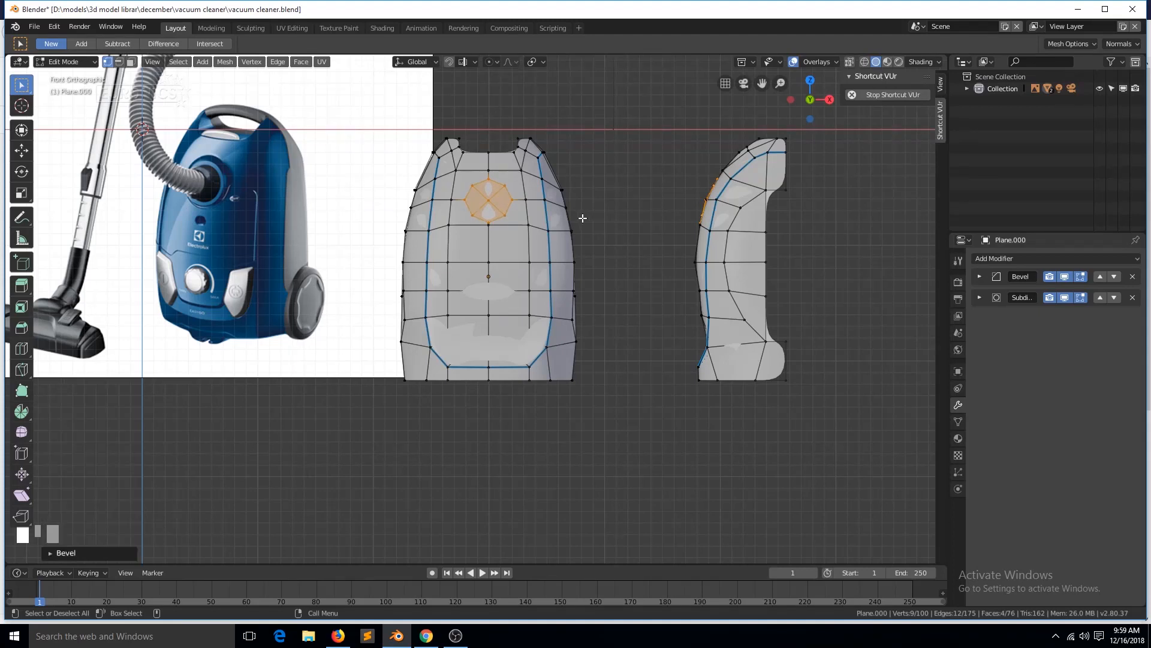
Round the octagon's outline with To Sphere and shift the center vertex of the row below it downward.
key(shift+alt+s)
click(532, 222)
key(KP_Decimal)
scroll(530, 240, down, 5)
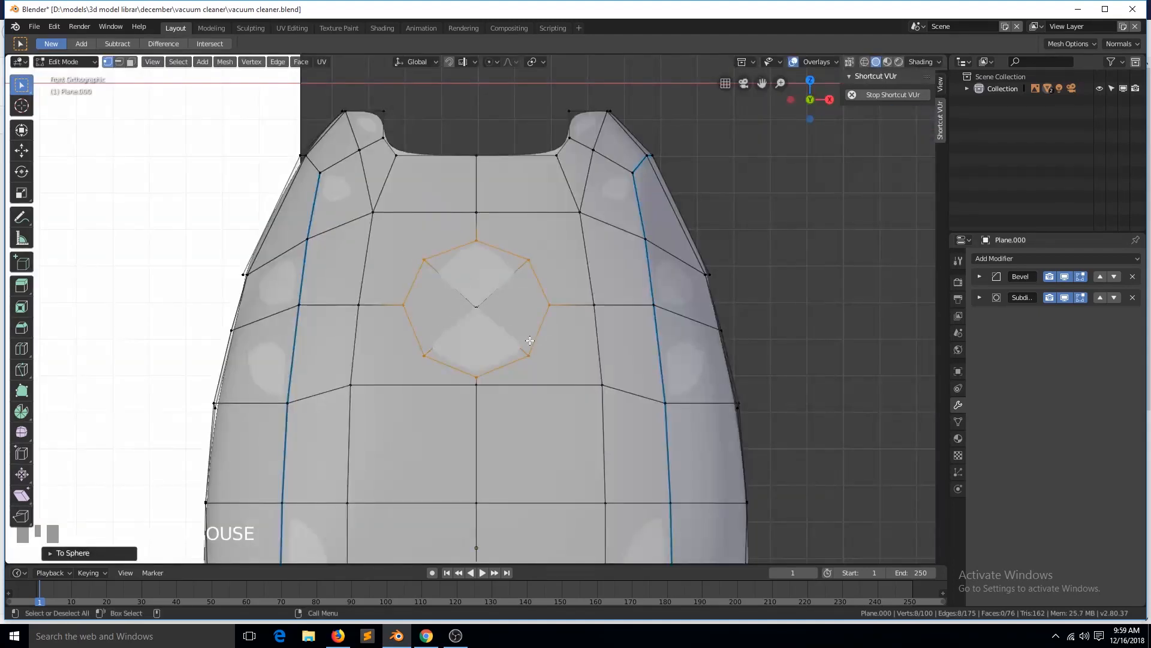
click(488, 391)
scroll(488, 390, down, 5)
scroll(488, 390, up, 2)
click(435, 349)
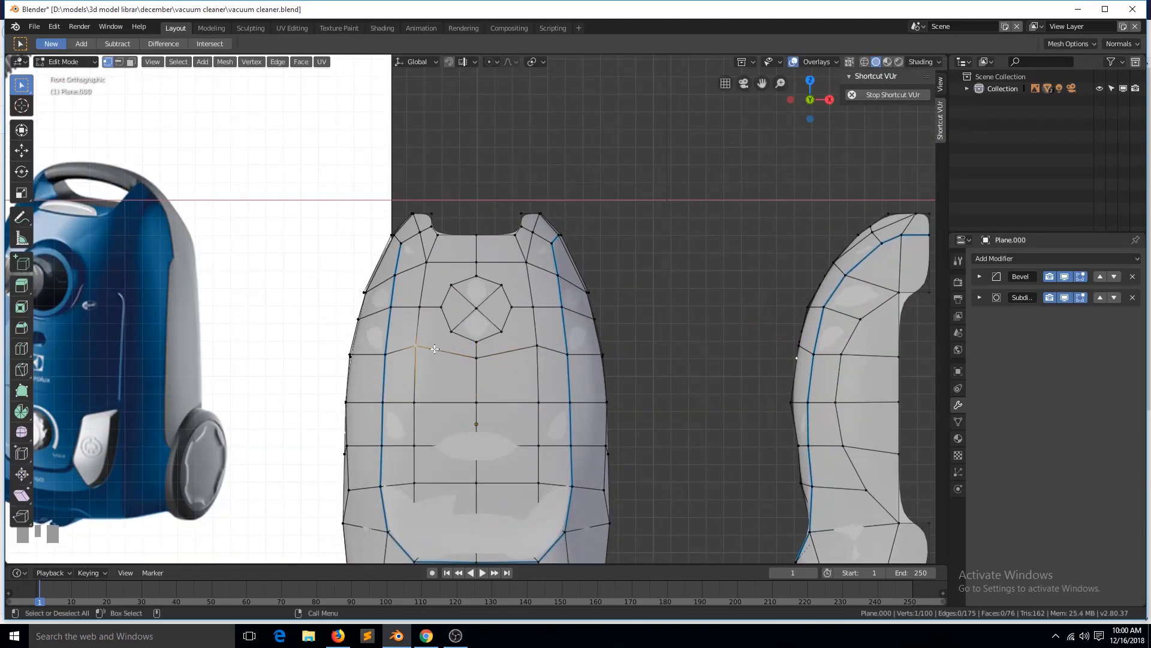
Delete the vertex at the circle's center to open the hose hole, inspect the smoothed shell and save the file.
click(480, 310)
key(x)
click(483, 314)
key(Tab)
scroll(529, 340, down, 3)
key(grave)
middle_drag(530, 340, 422, 385)
key(KP_1)
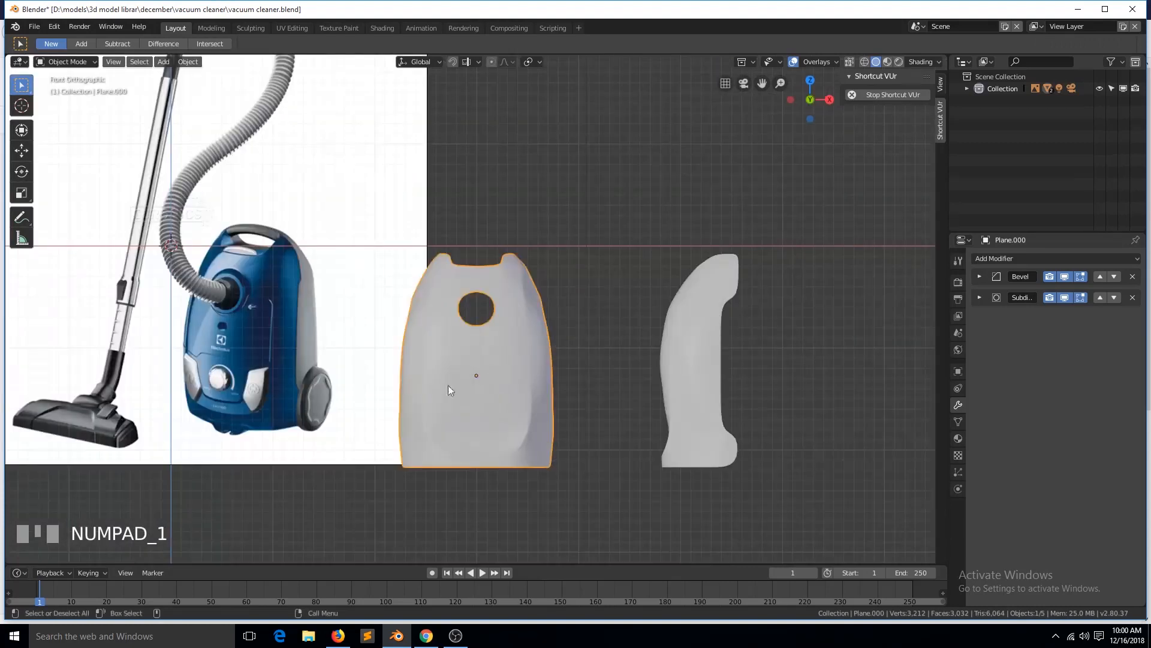
scroll(466, 379, down, 1)
scroll(466, 412, up, 2)
key(ctrl+s)
key(Tab)
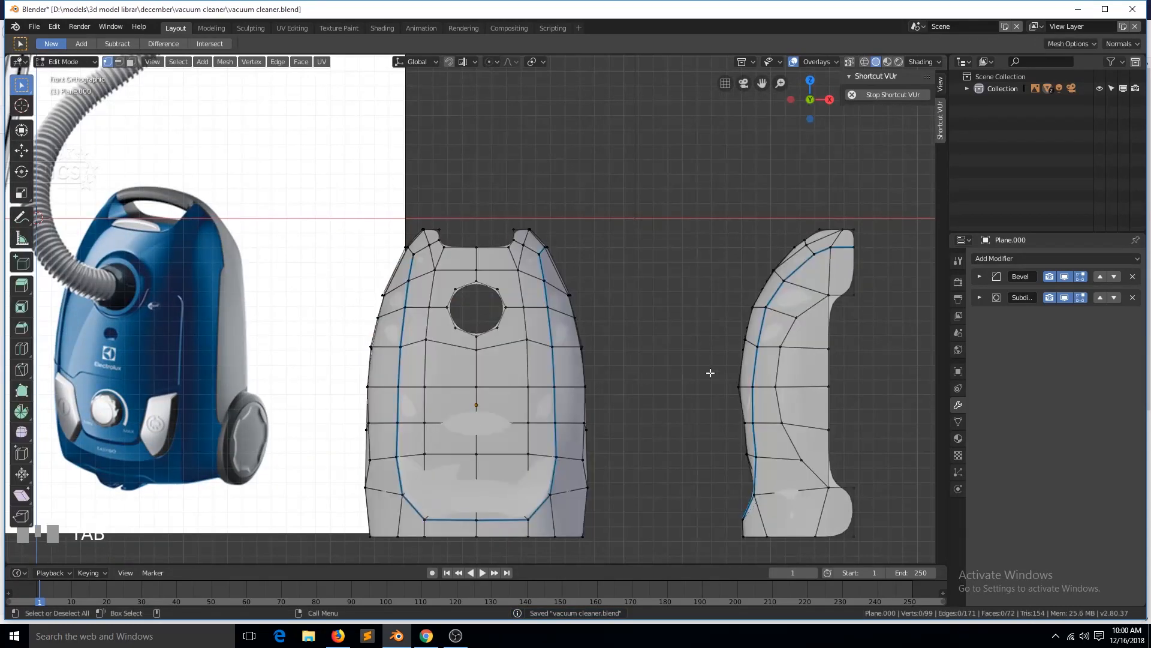
Try deleting the side-view shell and undo the deletion.
key(Tab)
click(694, 350)
key(x)
click(688, 351)
key(ctrl+z)
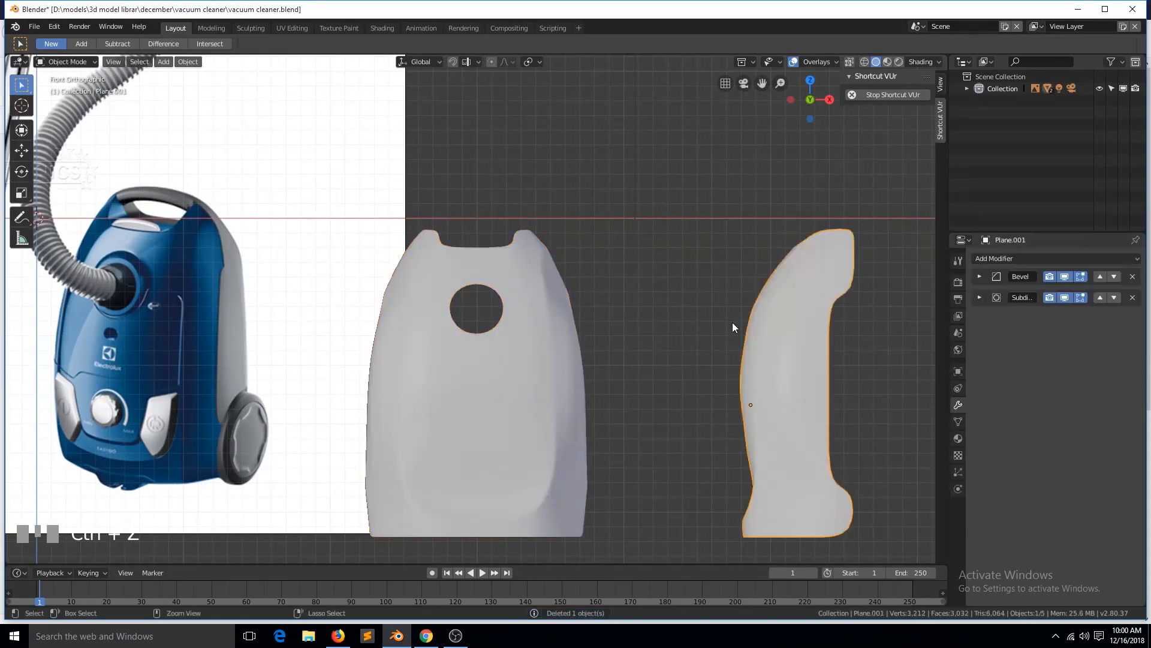
scroll(732, 328, down, 3)
key(Tab)
key(z)
key(a)
click(1084, 636)
click(490, 349)
key(b)
drag(326, 159, 488, 520)
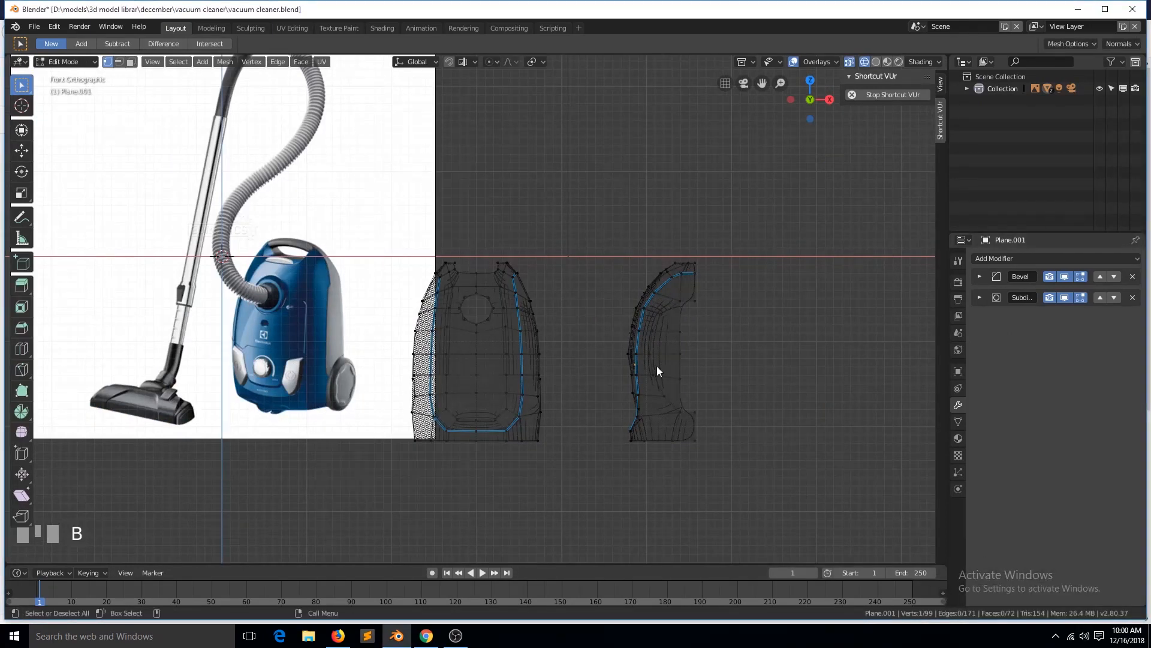
key(Tab)
click(455, 636)
click(869, 386)
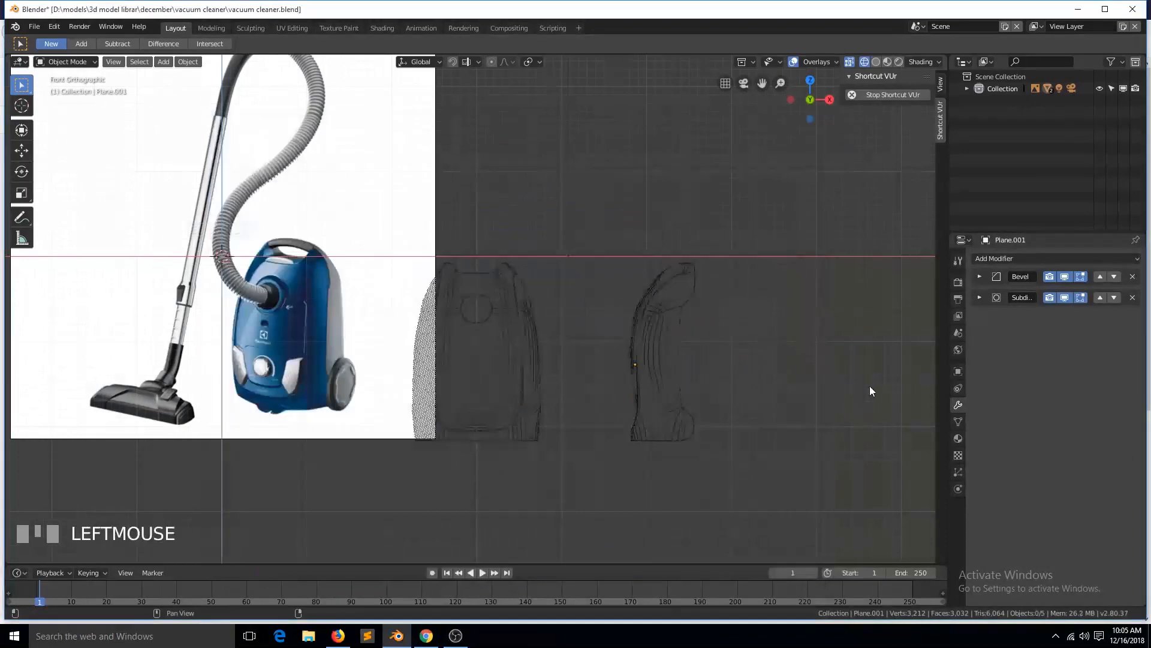
In solid shading, connect the hose hole's diagonal vertices to the surrounding grid corners of the front-view shell.
scroll(512, 314, up, 2)
click(513, 318)
key(Tab)
key(shift+z)
scroll(516, 311, up, 3)
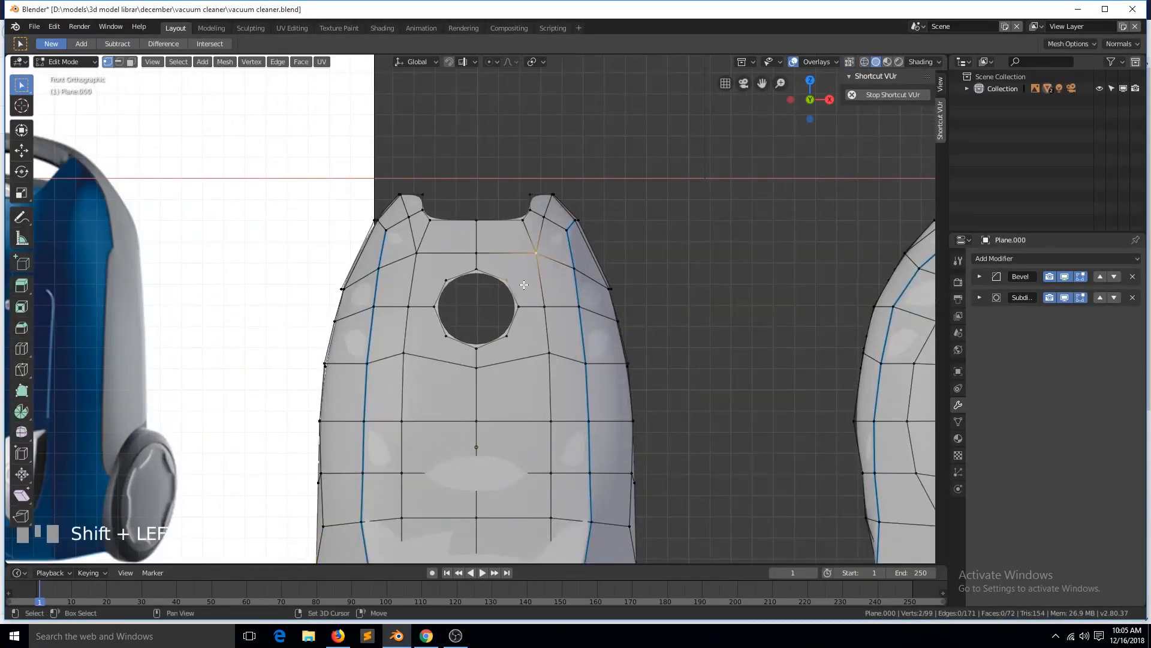
click(506, 338)
shift+click(550, 352)
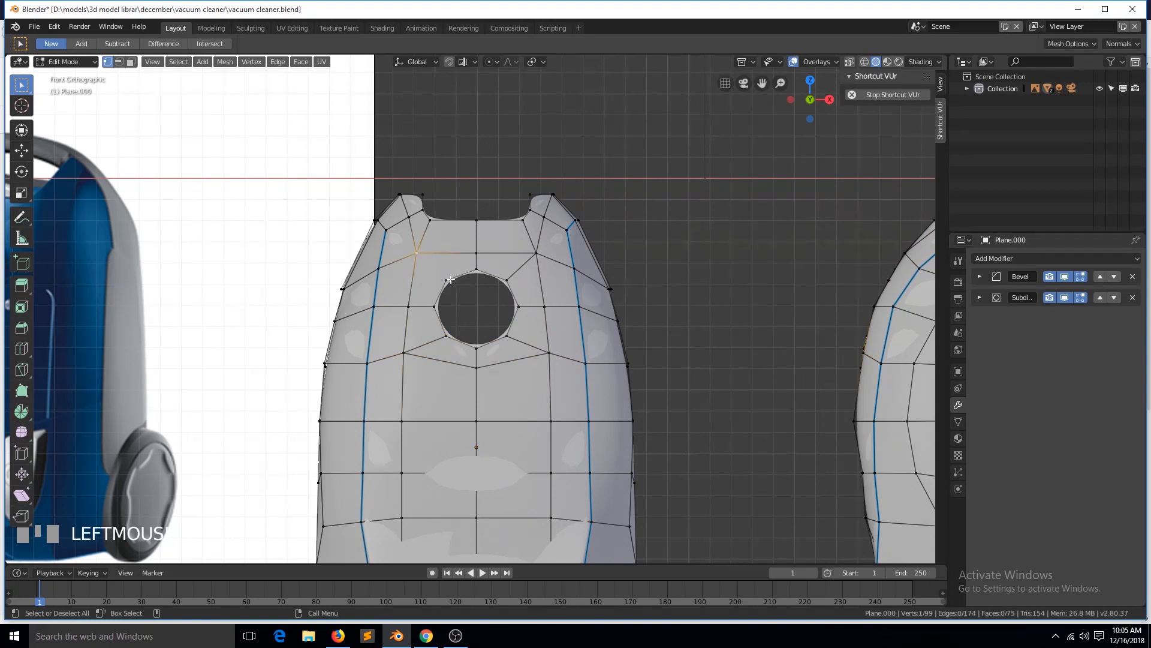
Select the three-vertex path beneath the hose hole and slide it slightly downward along its edges.
ctrl+click(549, 364)
key(g)
key(g)
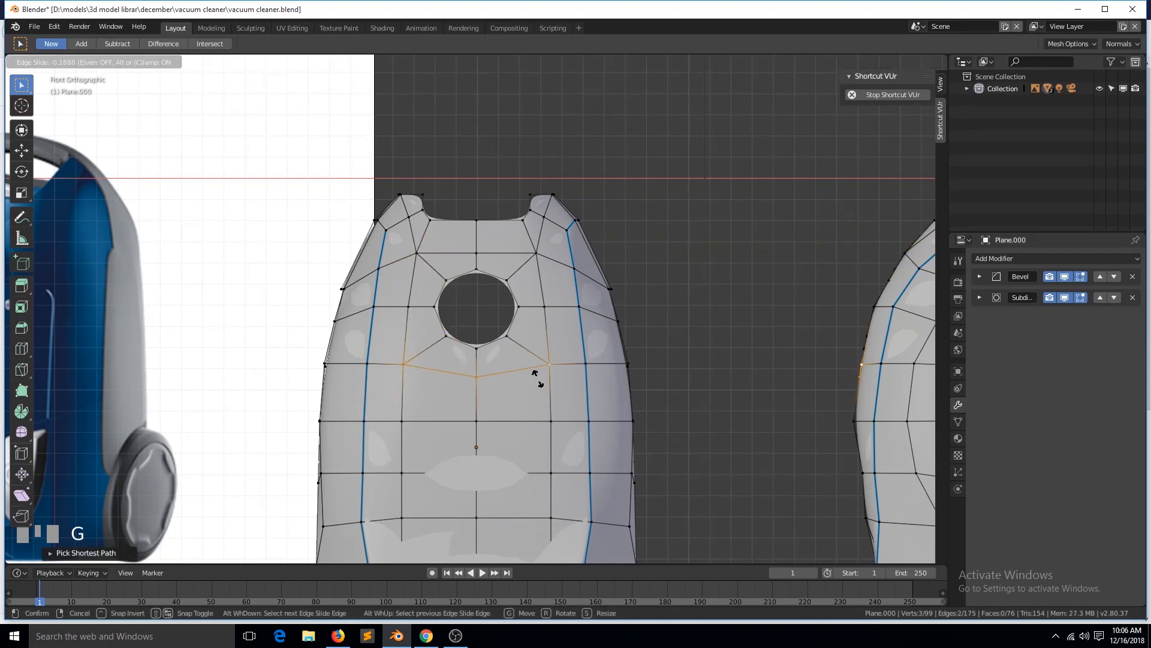
click(537, 379)
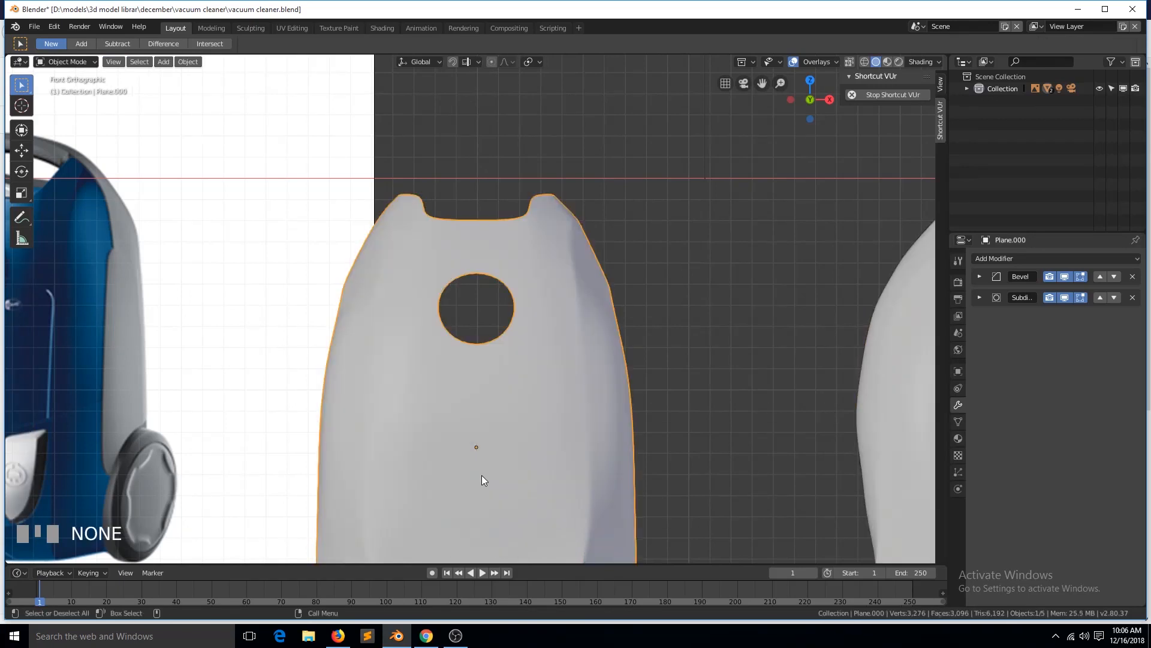
Shift the lower center vertex and its two side neighbors along their normals with Shrink/Fatten, and save the file.
key(alt+s)
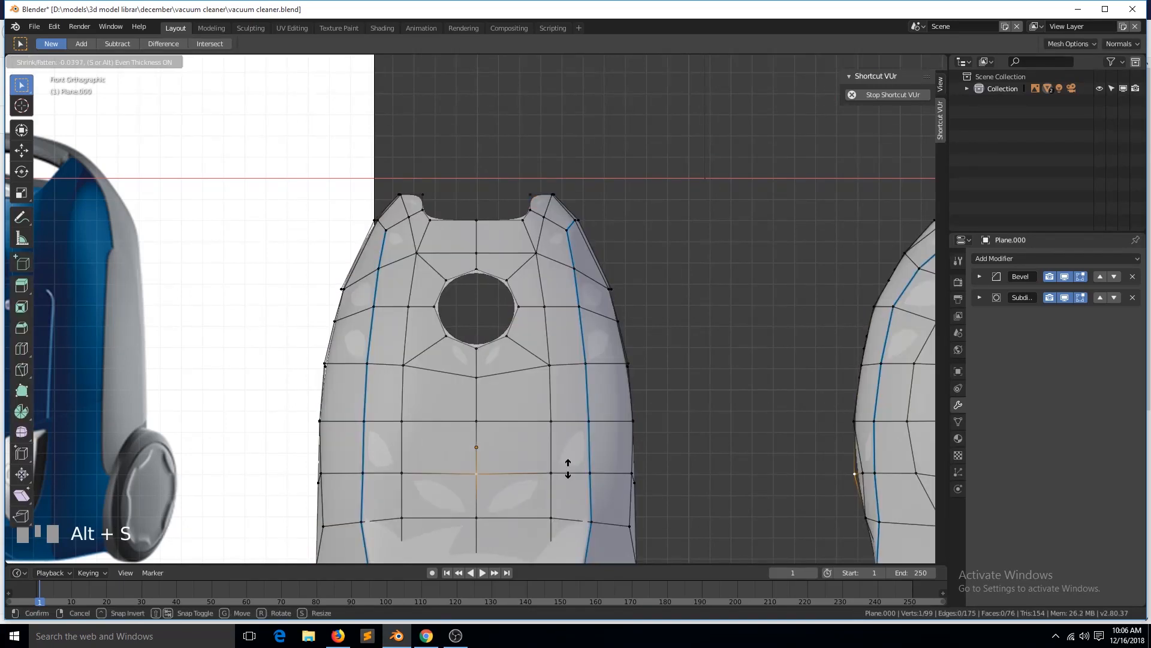
click(573, 482)
click(554, 477)
shift+click(403, 481)
key(alt+s)
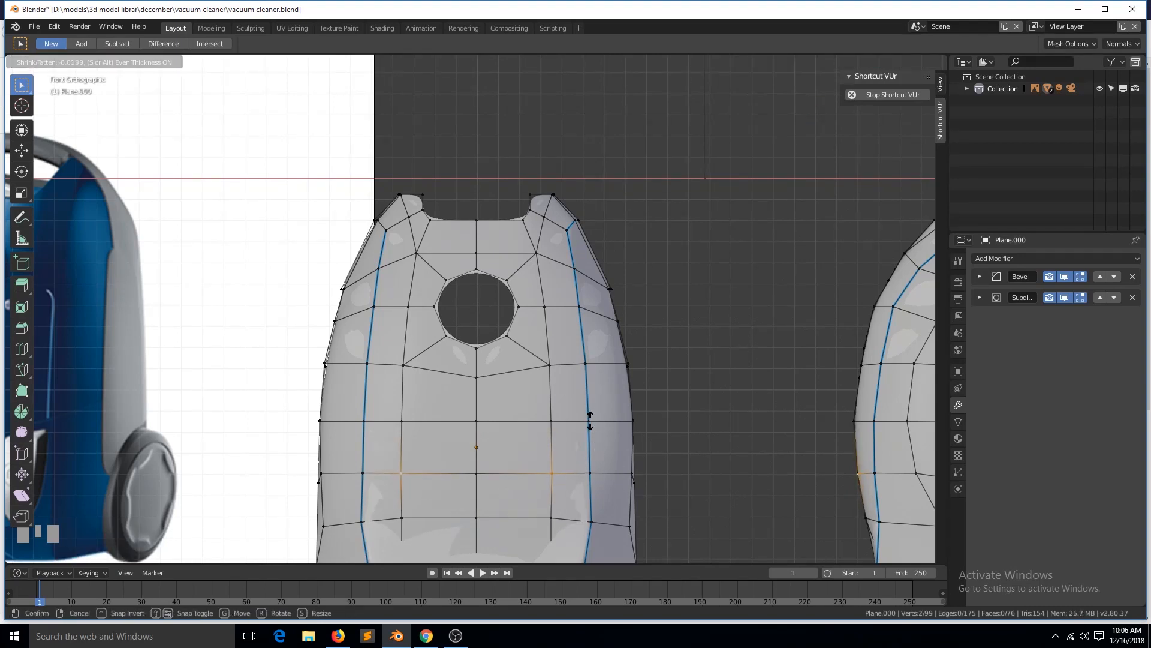
click(592, 422)
scroll(593, 422, down, 2)
click(520, 459)
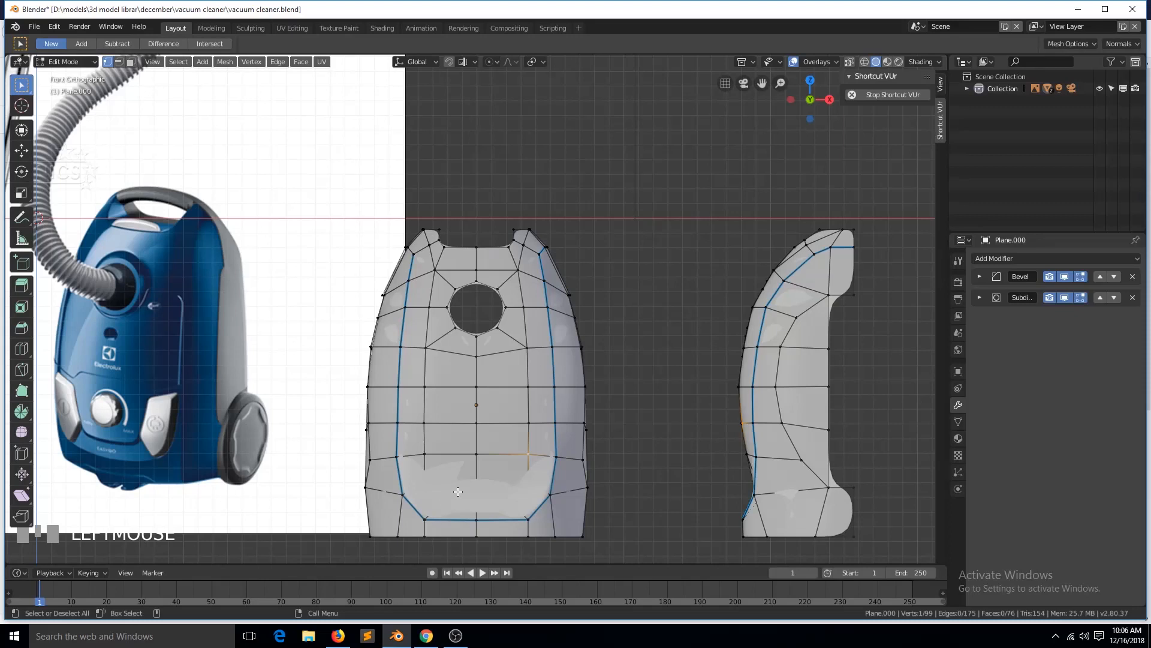
key(ctrl+s)
scroll(489, 316, up, 2)
scroll(488, 316, down, 2)
Select the edge loop around the hose hole's rim.
key(ctrl+r)
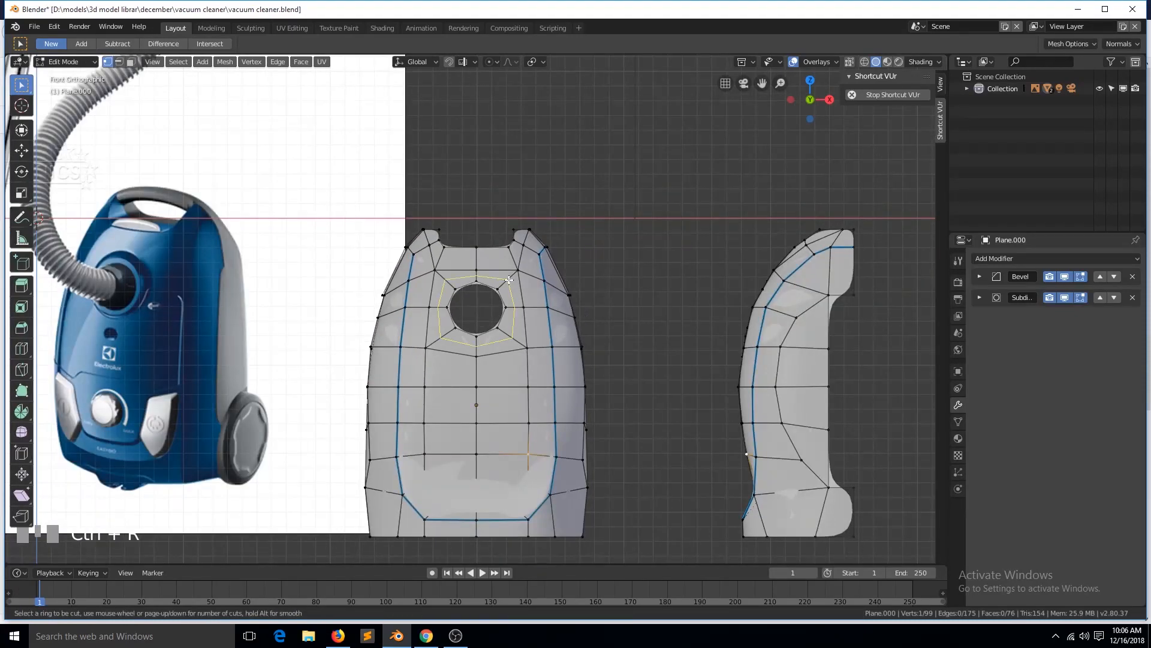
alt+click(498, 298)
key(KP_Decimal)
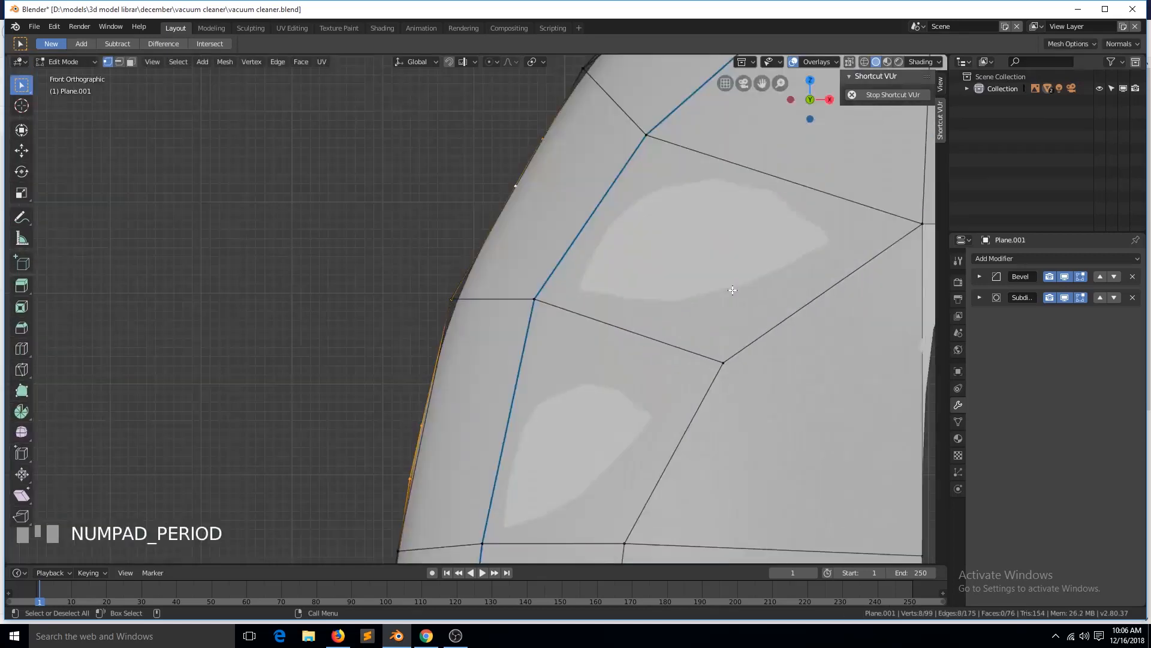
scroll(857, 183, down, 5)
Change the outliner area to an Image Editor showing 174921-electrolux-vacuum-eeg41cb-1.png, and return the shell to object mode.
click(964, 62)
click(600, 96)
click(1080, 62)
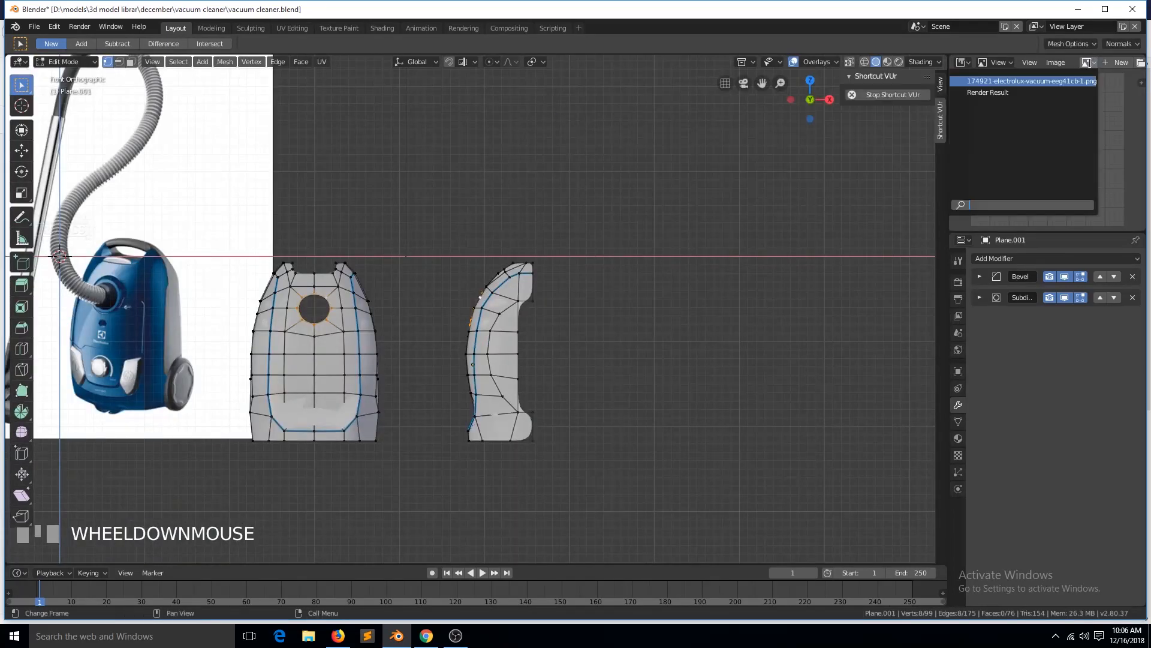
click(1031, 82)
scroll(1052, 132, down, 2)
scroll(1059, 198, up, 2)
scroll(1047, 157, down, 4)
scroll(1031, 159, up, 1)
scroll(442, 280, up, 2)
scroll(384, 273, down, 3)
key(Tab)
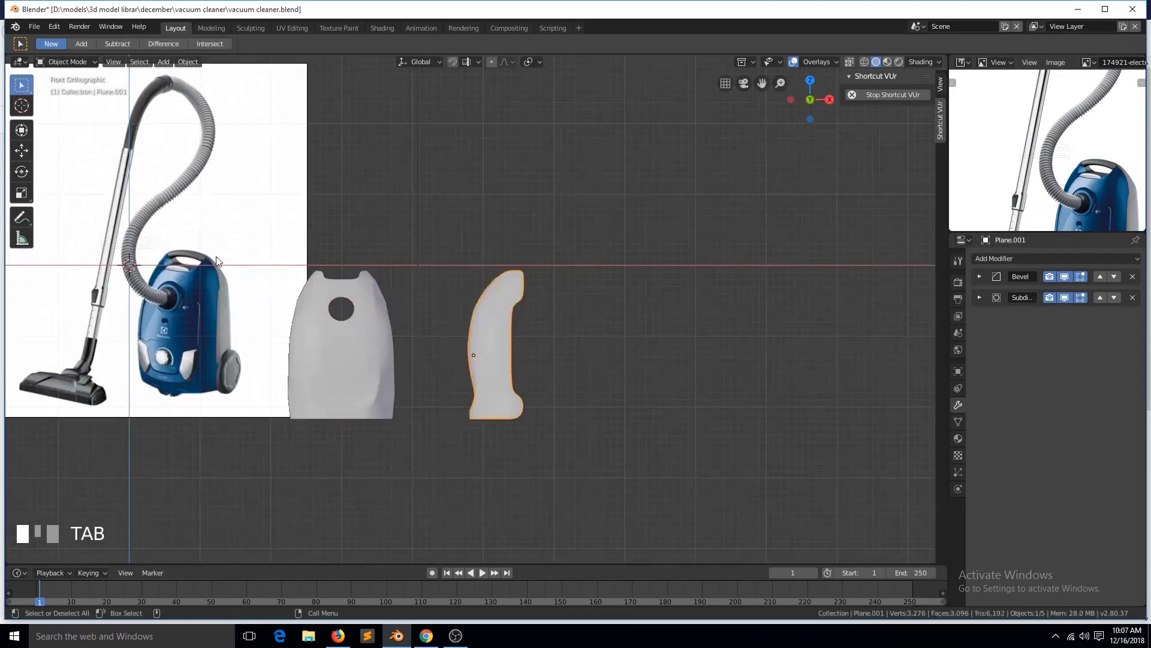
Move the vacuum cleaner reference image to the far side of the two shell views.
click(217, 262)
key(g)
click(725, 270)
scroll(725, 270, up, 4)
key(g)
click(345, 324)
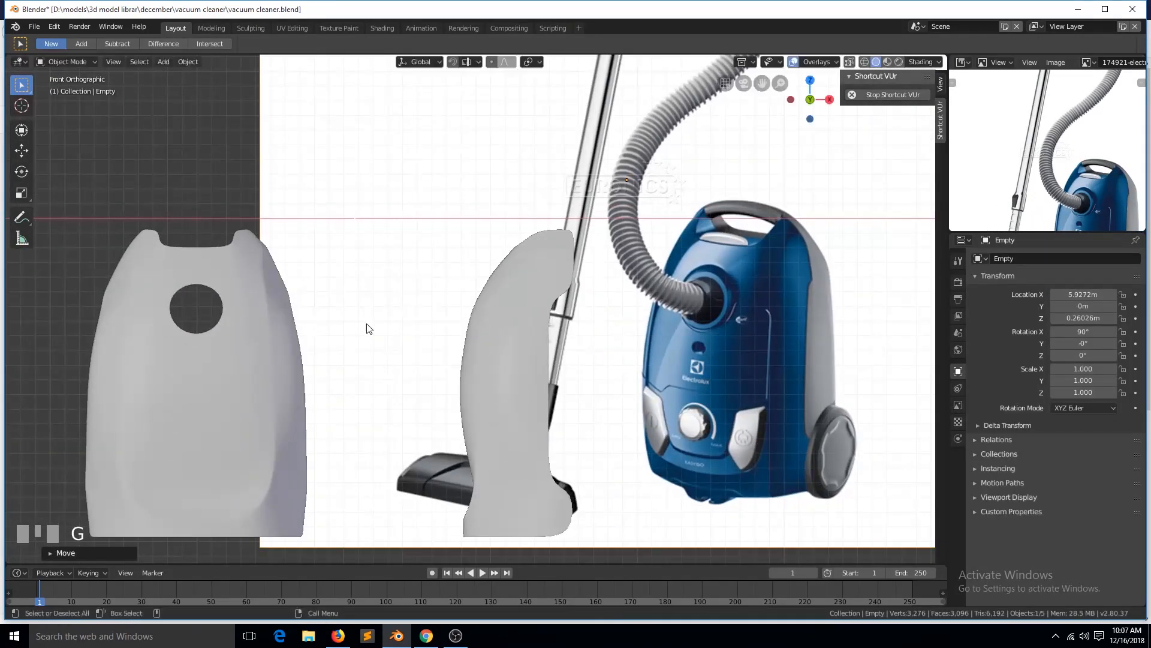
Open the side-view shell for mesh editing.
scroll(370, 328, up, 2)
click(529, 291)
key(Tab)
Try to extrude the hose hole's rim loop and push it outward from the shell.
scroll(562, 288, up, 1)
key(e)
right_click(567, 286)
key(alt+s)
key(g)
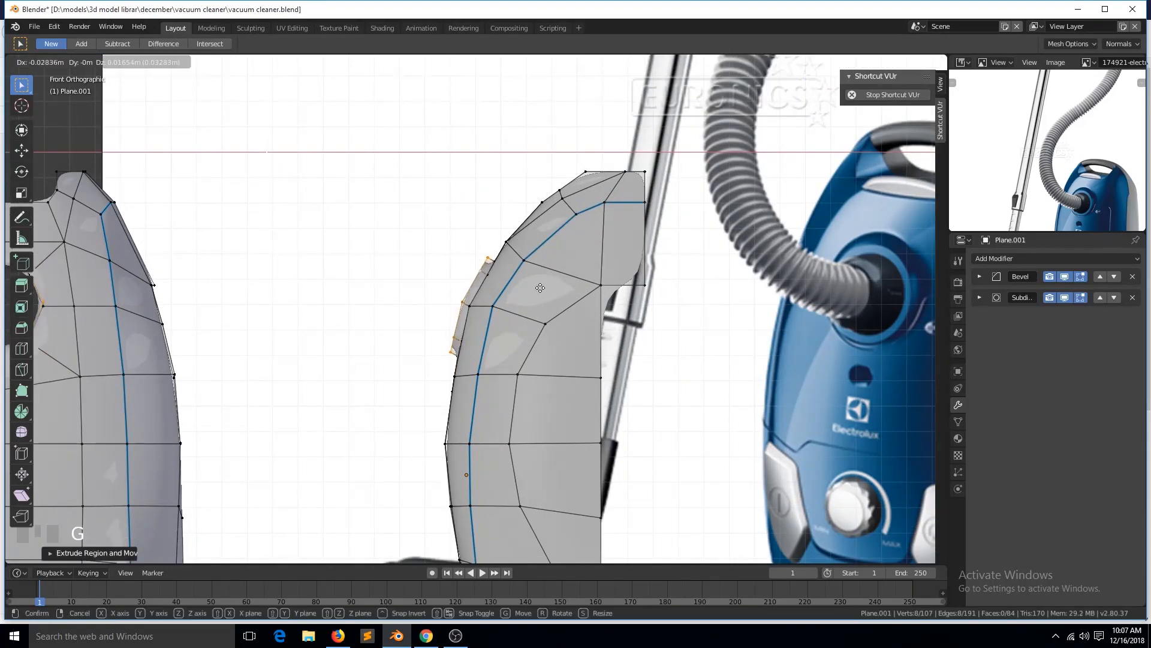
right_click(540, 288)
middle_drag(541, 288, 506, 324)
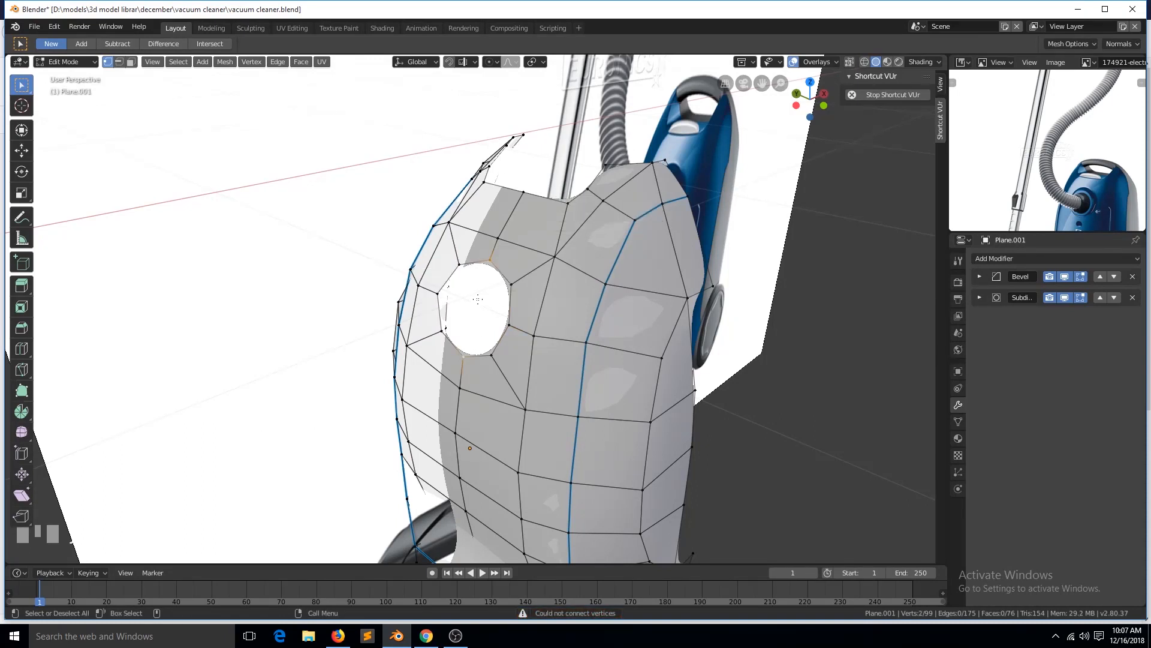
Reselect the edge loop around the hose hole, extrude it outward from the front of the shell and scale it down slightly.
key(KP_1)
middle_drag(478, 301, 520, 327)
alt+click(505, 294)
scroll(527, 300, down, 4)
key(KP_1)
scroll(527, 301, up, 6)
key(alt+z)
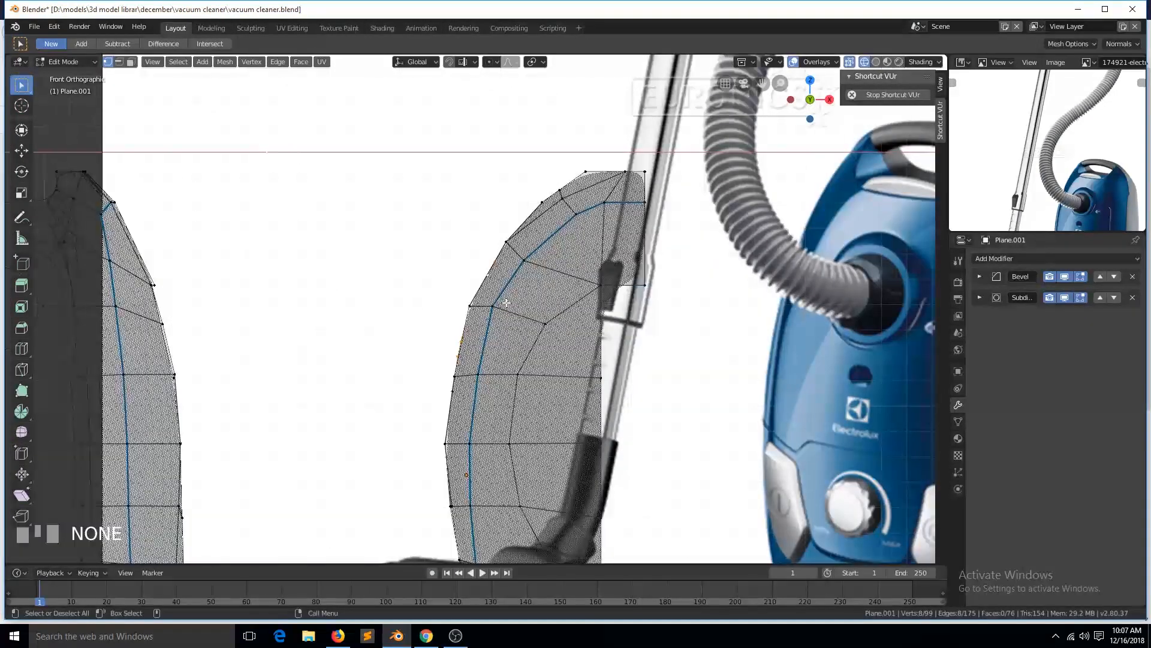
key(e)
click(494, 298)
key(s)
click(565, 254)
Try a second rim extrusion scaled inward, and undo both the scaling and the extrusion.
key(e)
right_click(566, 254)
key(s)
click(538, 272)
scroll(540, 270, up, 4)
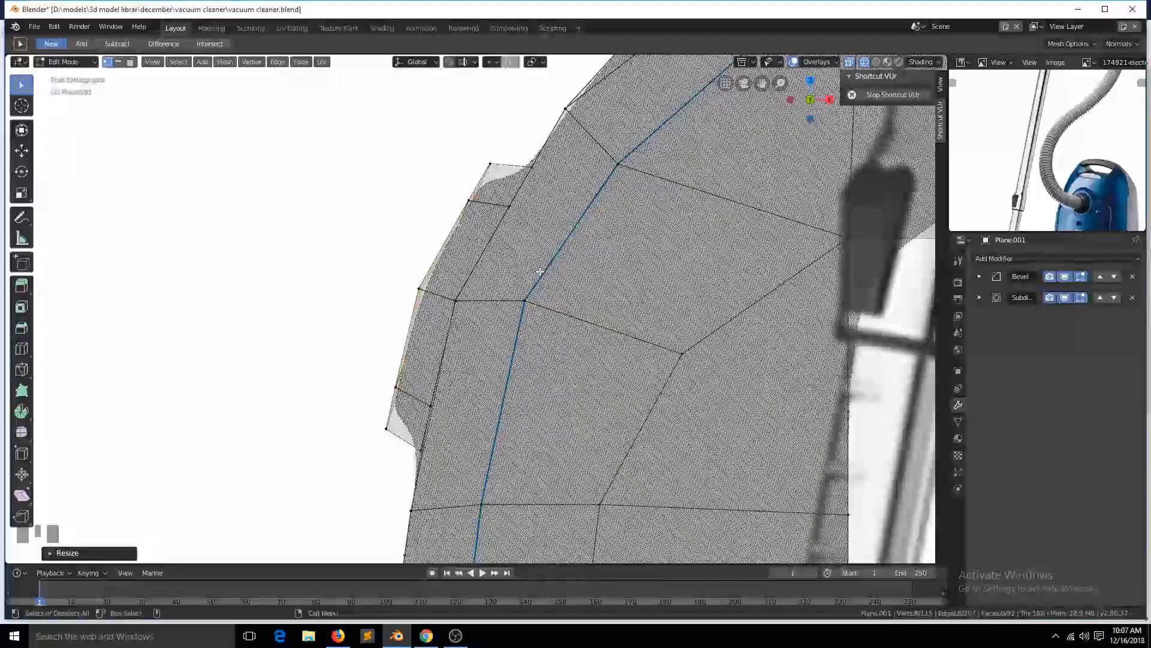
scroll(540, 270, down, 4)
key(ctrl+z)
key(ctrl+z)
Flatten the extruded hose-hole loop by scaling it to 0 along the X axis in front view.
key(grave)
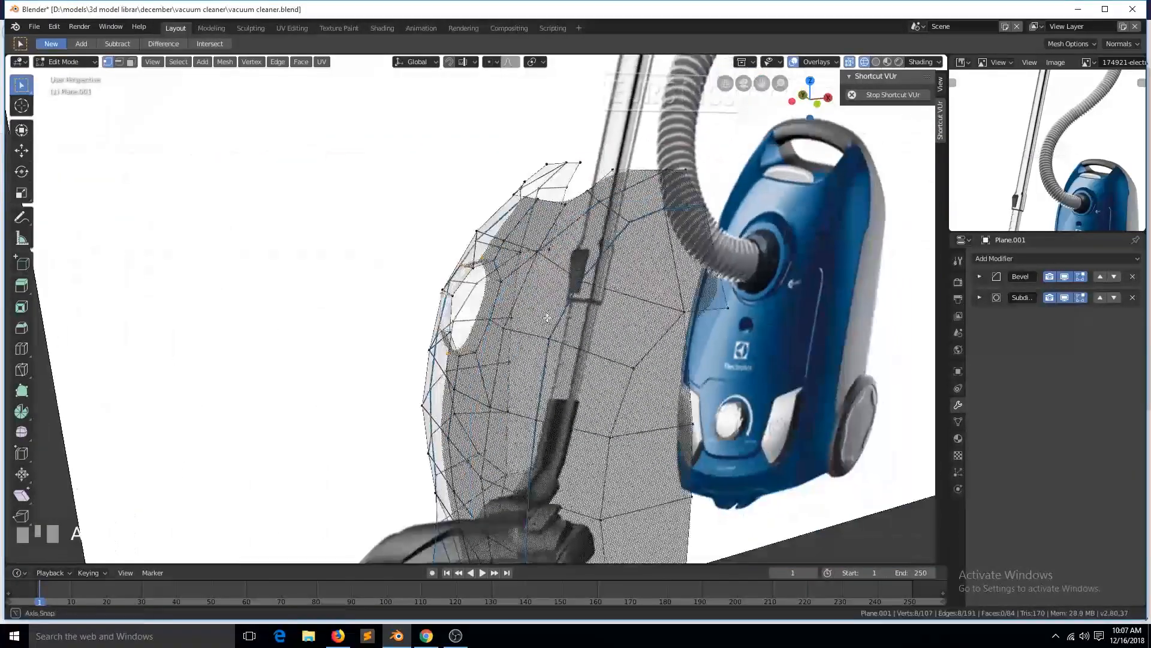
key(KP_1)
scroll(560, 291, up, 5)
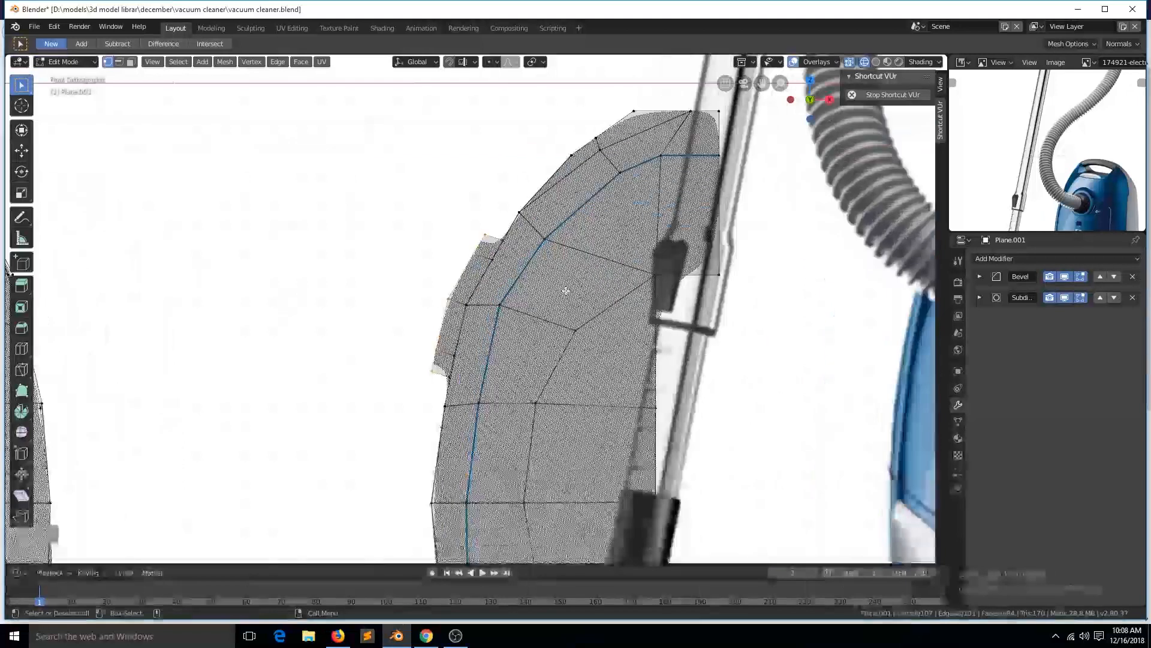
key(s)
key(x)
key(0)
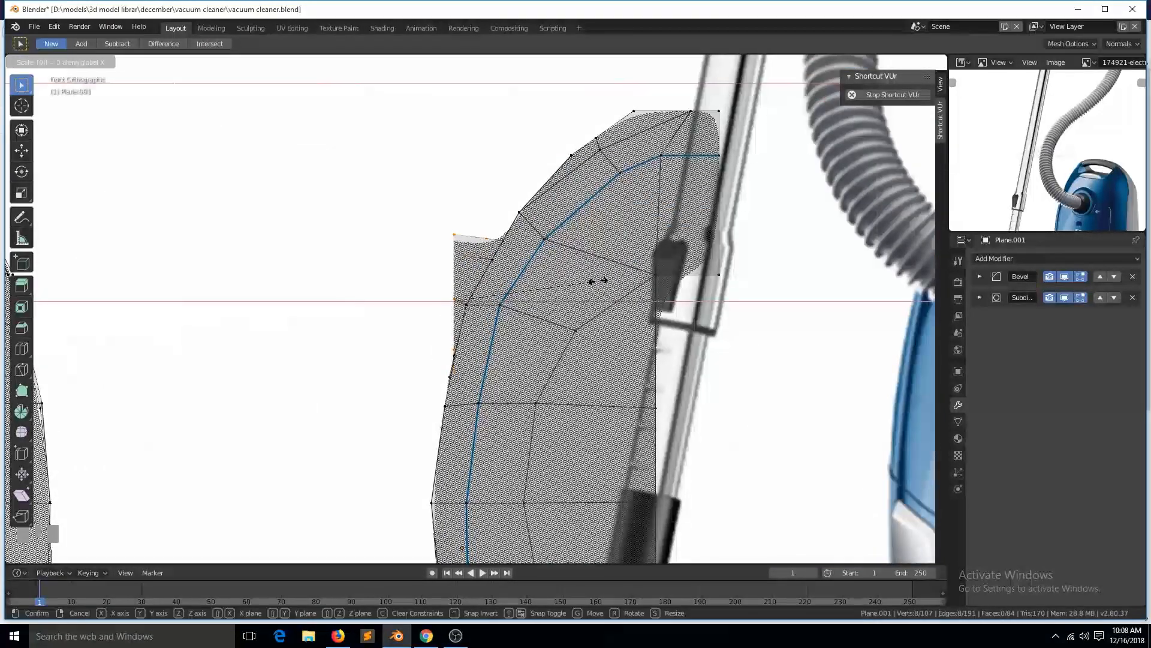
click(599, 281)
Tilt the flattened loop with the Shear tool to follow the slope of the shell's front.
click(21, 493)
drag(442, 308, 622, 279)
key(grave)
middle_drag(482, 295, 552, 347)
key(KP_3)
key(KP_1)
key(Tab)
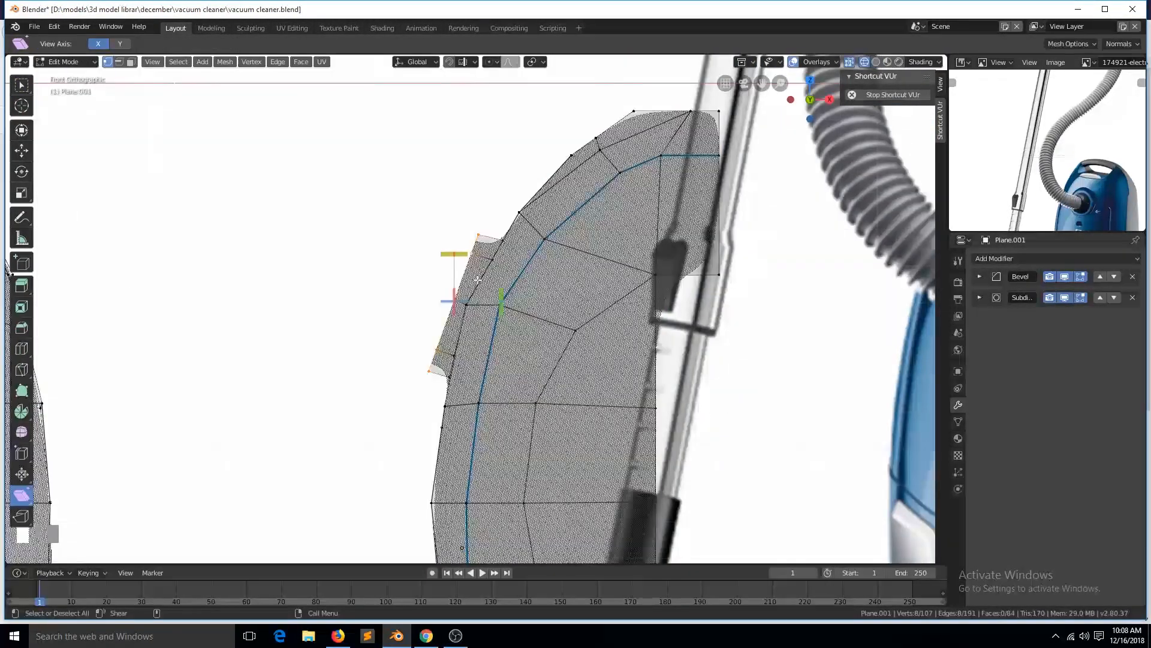
Rescale the tilted loop, extrude it in place and scale the new loop inward to about 0.82 for the rim's front face.
scroll(624, 236, down, 3)
scroll(624, 236, up, 2)
scroll(623, 235, down, 2)
key(s)
click(623, 235)
key(e)
right_click(613, 227)
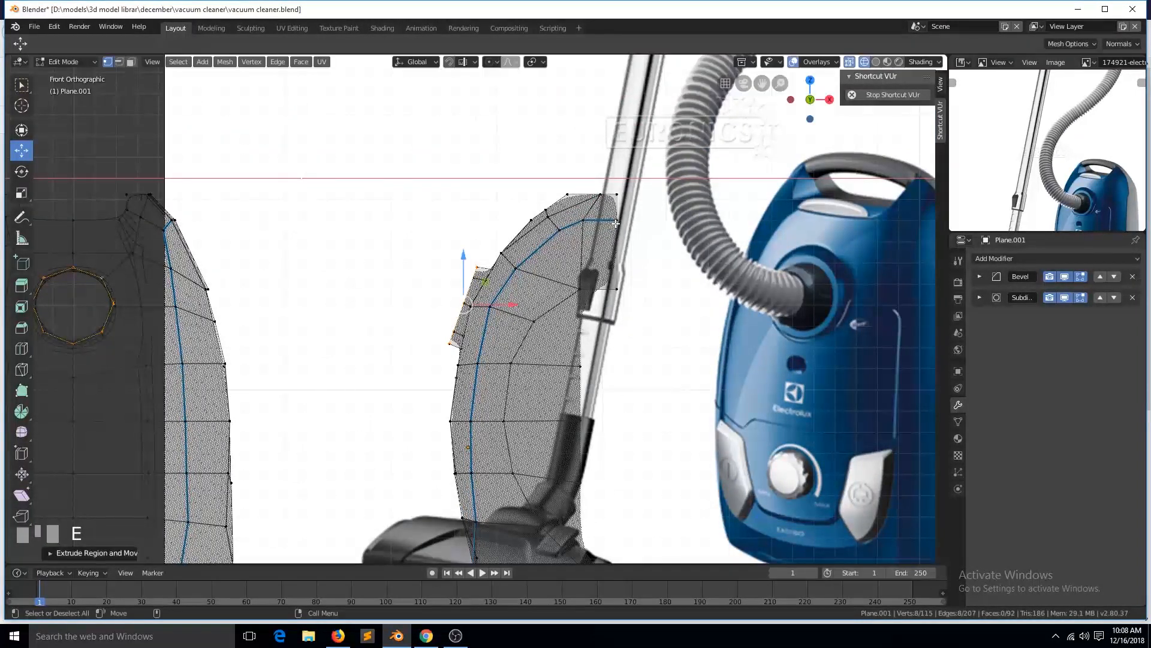
key(s)
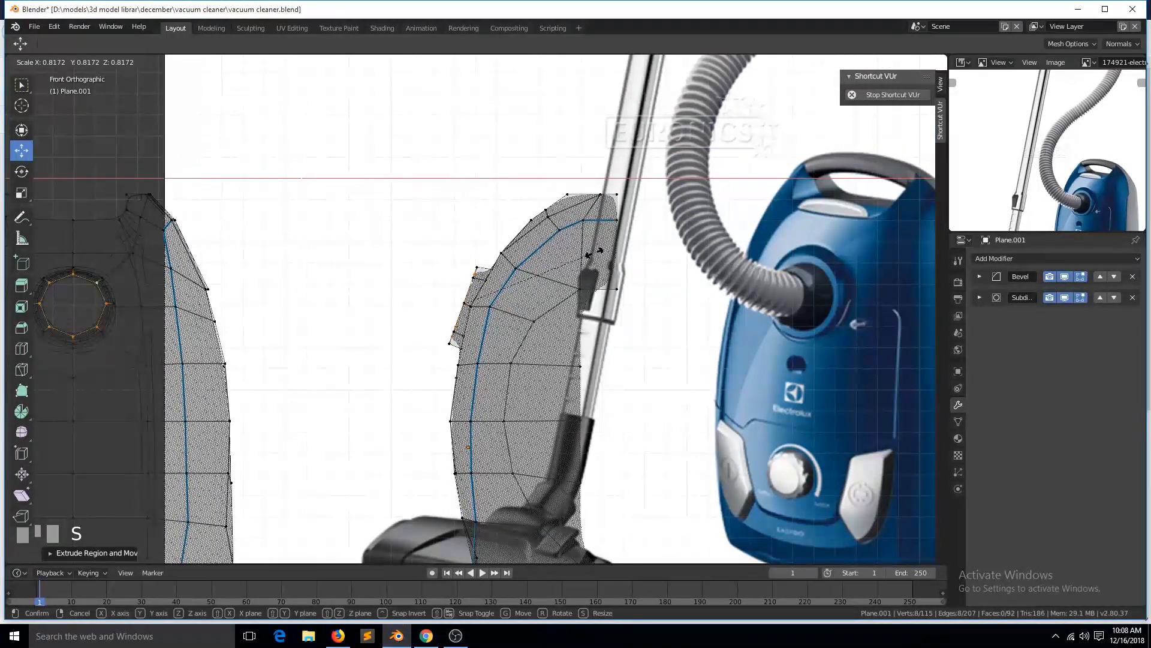
click(594, 253)
Return to solid shading and apply a bevel weight to the edge loop around the hose-hole rim.
key(shift+z)
key(Tab)
middle_drag(637, 283, 585, 314)
scroll(583, 314, up, 5)
key(Tab)
key(2)
alt+click(566, 284)
key(ctrl+e)
click(643, 288)
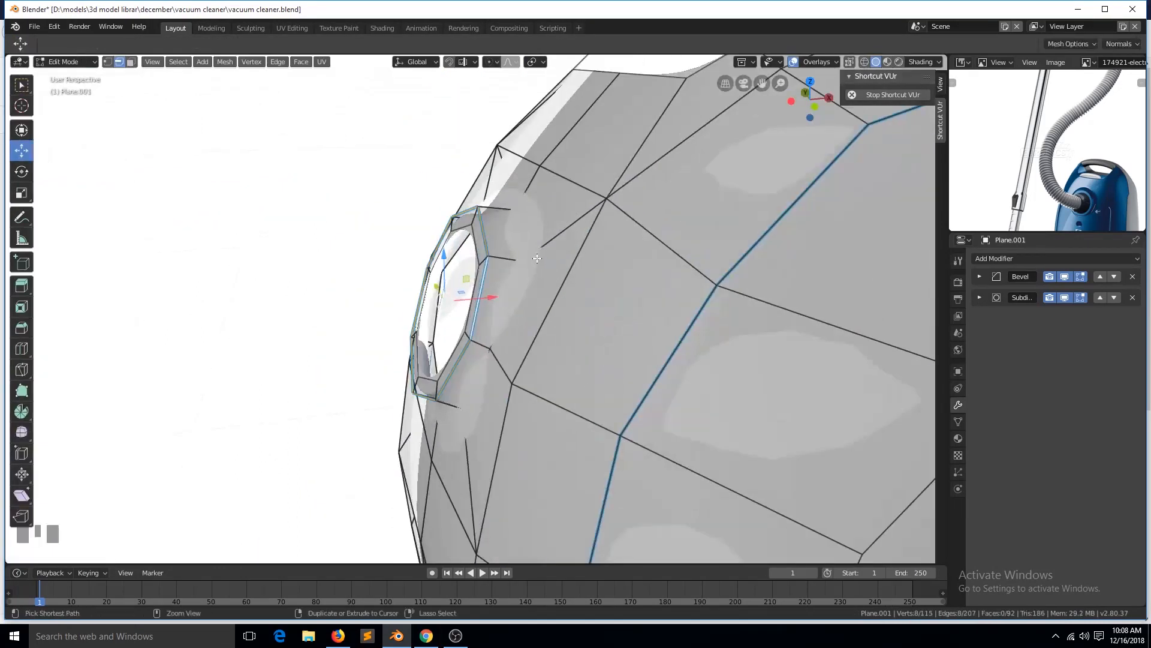
Add a centered loop cut around the raised hose-hole rim and save the file.
key(ctrl+r)
click(537, 258)
right_click(537, 258)
key(Tab)
middle_drag(537, 258, 574, 280)
scroll(573, 281, down, 4)
scroll(578, 286, down, 3)
key(KP_1)
key(ctrl+s)
On the front-view shell, bevel the bevel-weighted line's vertex level with the hose hole into a diamond face, offset about 0.08.
scroll(158, 318, down, 2)
scroll(164, 322, up, 2)
click(175, 327)
key(Tab)
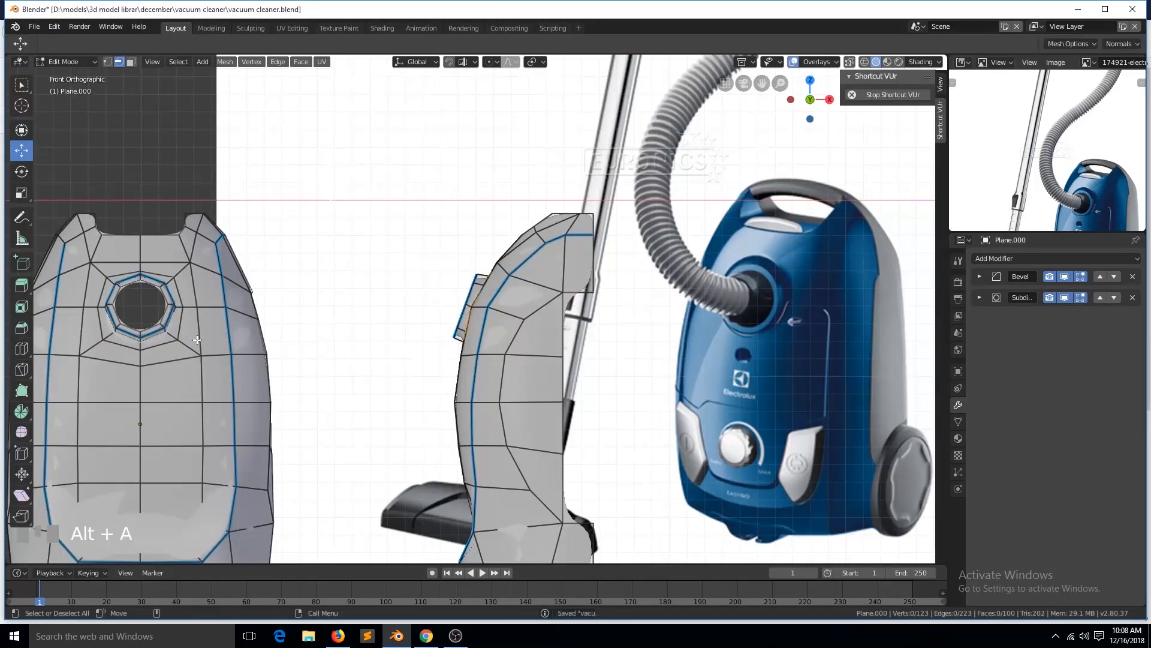
key(1)
click(224, 311)
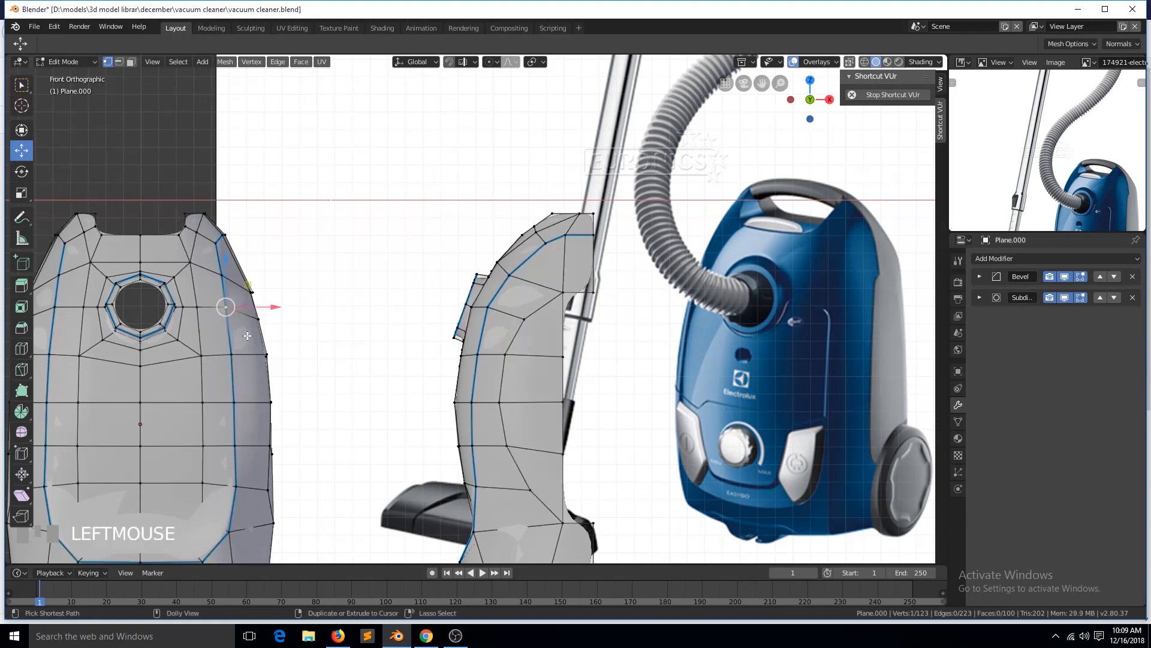
key(shift+ctrl+b)
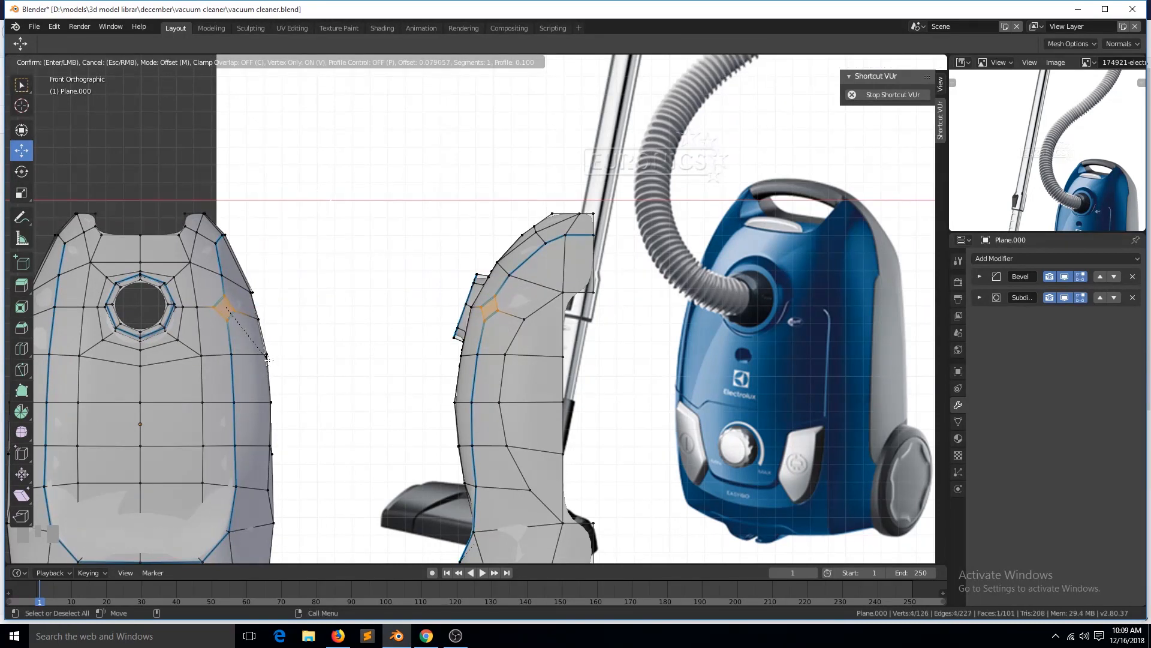
click(268, 360)
Slide the diamond face's corner vertices along their edges to reshape it.
scroll(268, 360, up, 2)
key(alt+a)
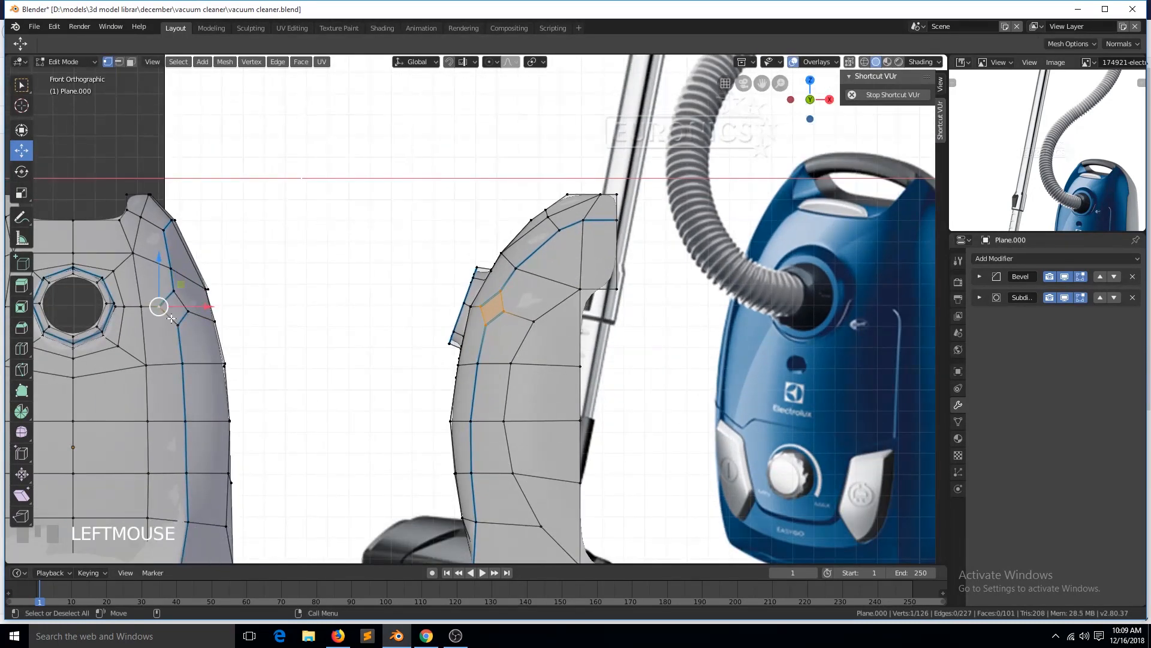
key(g)
key(g)
click(176, 324)
click(146, 313)
key(g)
key(g)
click(167, 332)
key(g)
key(g)
click(168, 314)
key(alt+a)
key(g)
key(g)
click(189, 334)
key(alt+a)
Delete the left half of the front-view shell's mesh in wireframe display.
scroll(188, 336, down, 6)
key(z)
click(135, 334)
drag(242, 250, 344, 465)
scroll(420, 391, up, 3)
key(Tab)
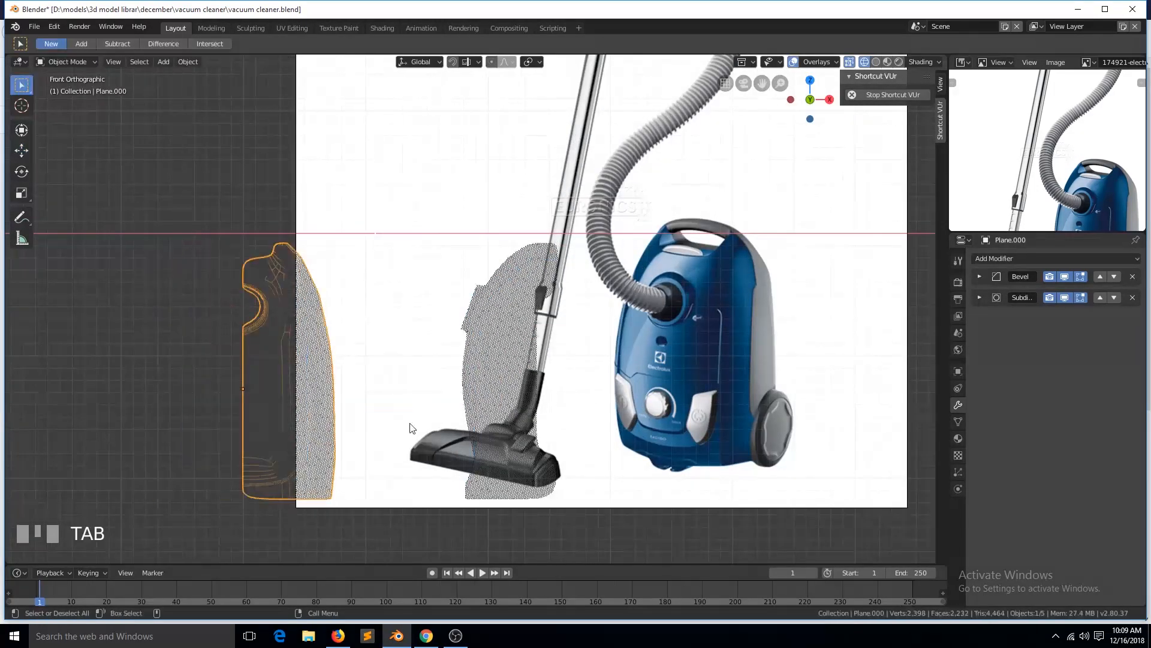
Add an X-axis Mirror modifier to the half shell and place it above the Subdivision Surface modifier.
key(shift+z)
click(1050, 259)
click(927, 390)
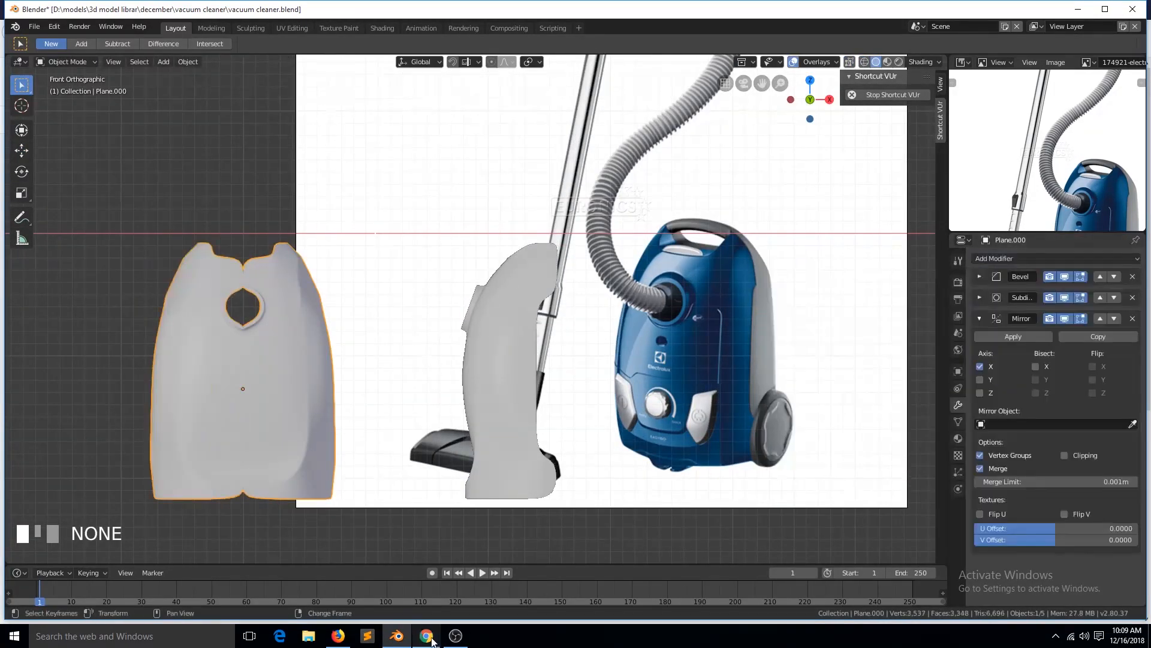
key(Tab)
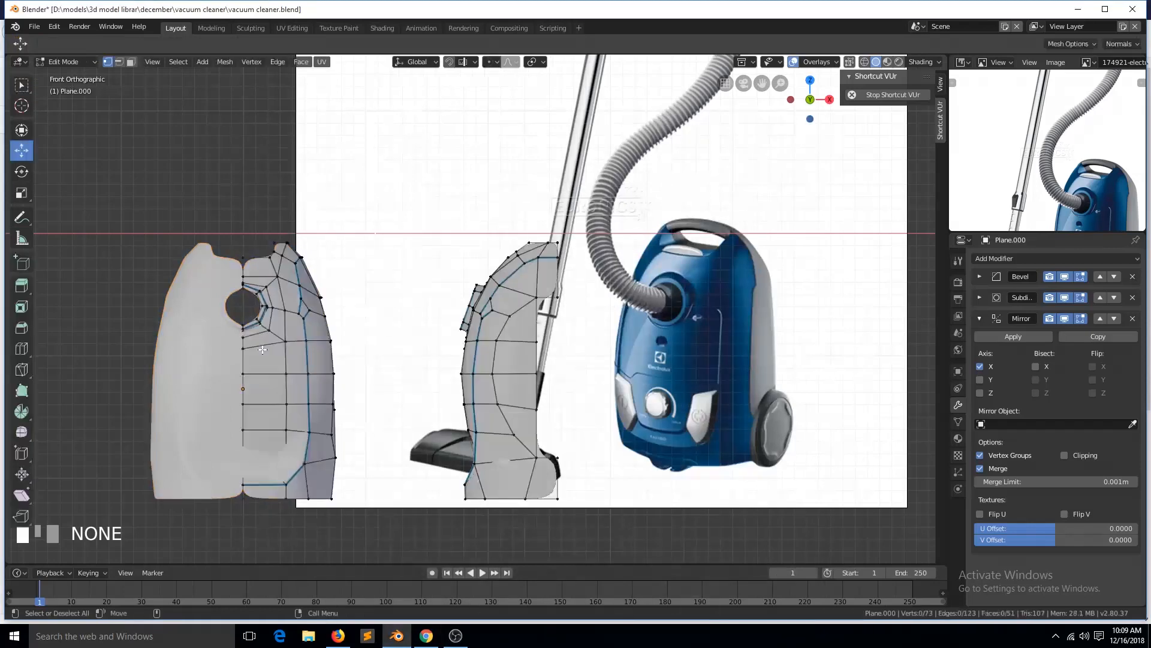
scroll(262, 349, down, 1)
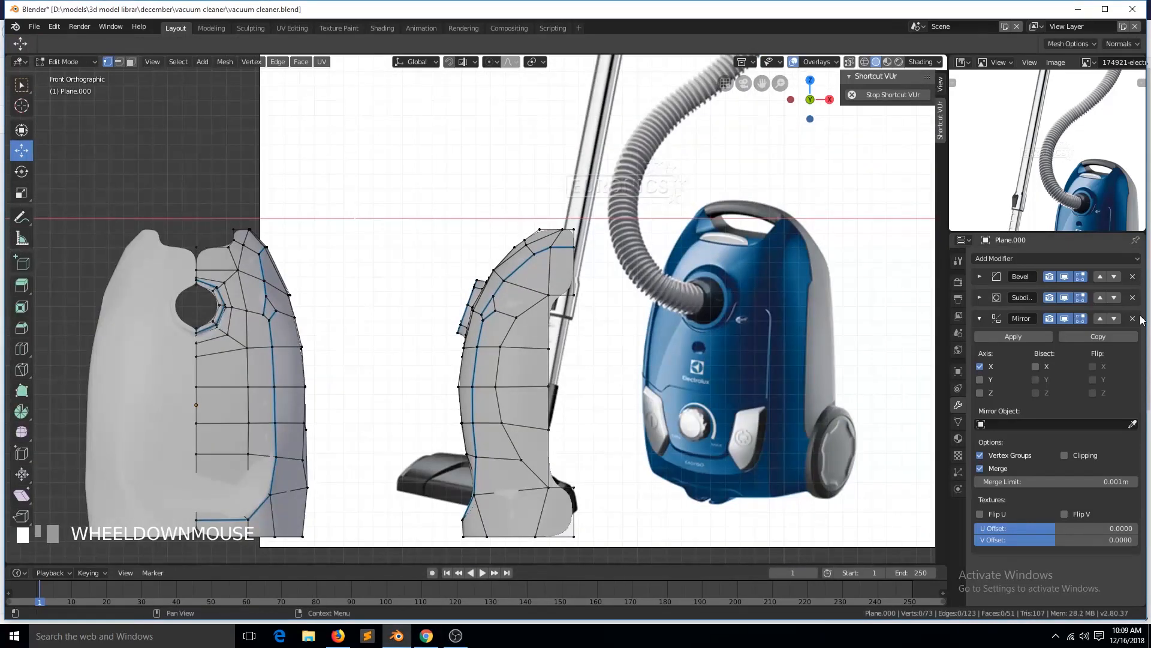
click(1100, 318)
Review the mirrored shell in and out of edit mode and save the file.
key(Tab)
scroll(144, 309, up, 4)
key(Tab)
scroll(141, 288, down, 3)
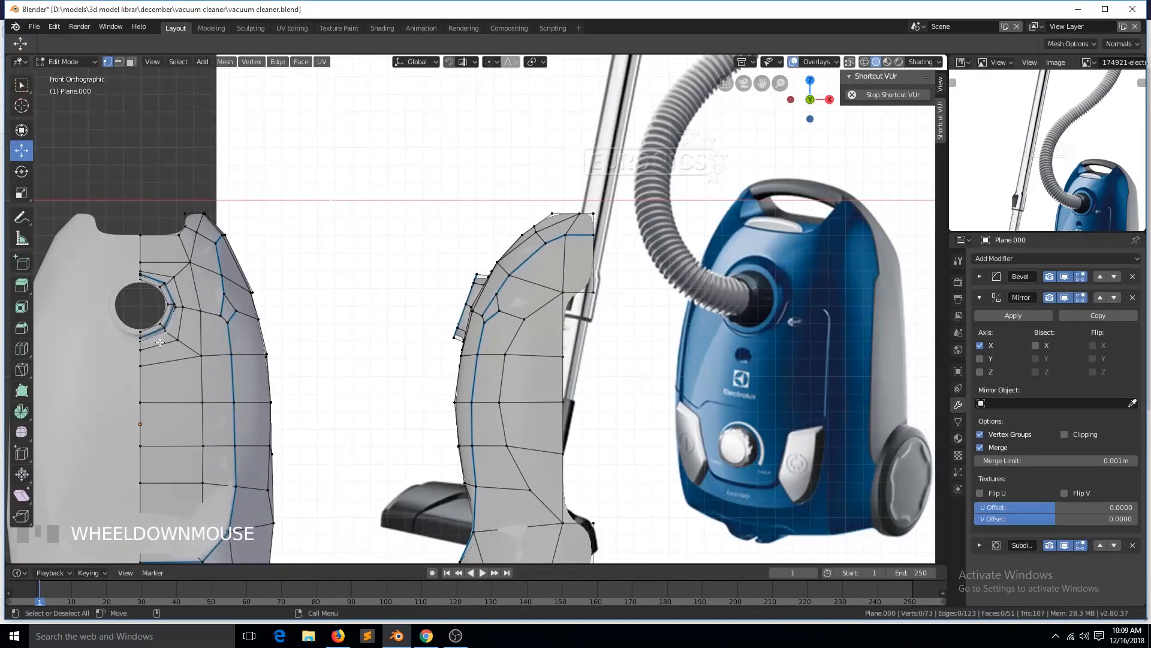
key(Tab)
key(ctrl+s)
Collapse the diamond face beside the hose hole by merging its corner vertices in two pairs.
scroll(183, 336, up, 2)
key(Tab)
drag(762, 83, 863, 28)
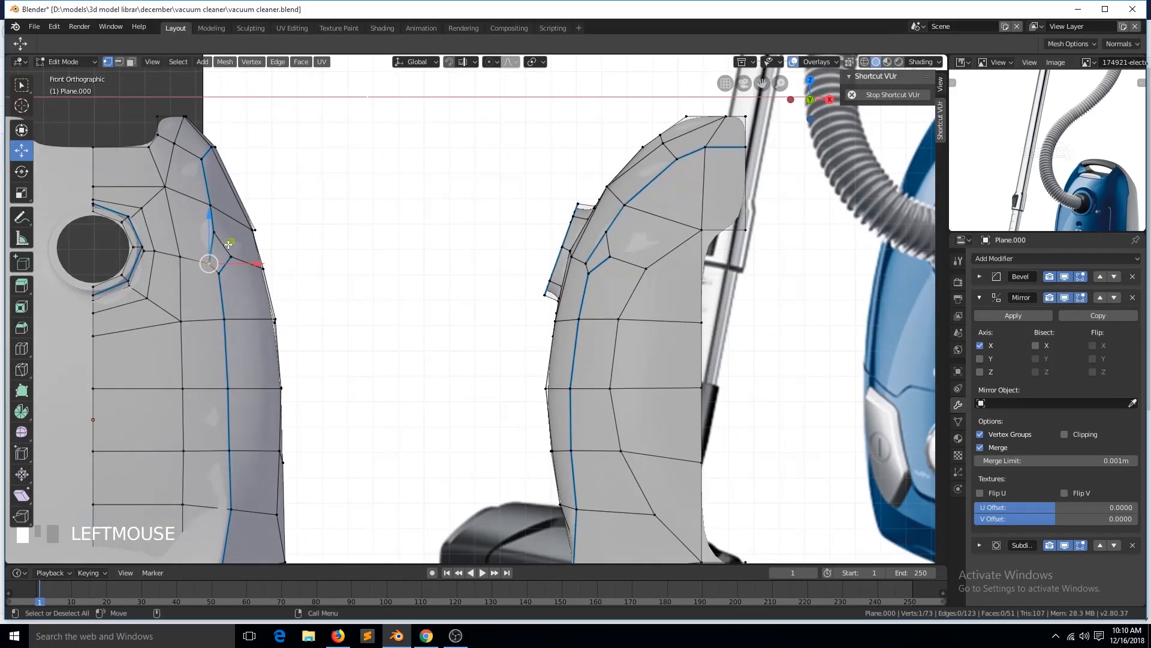
scroll(228, 244, up, 1)
key(alt+a)
click(183, 245)
shift+click(162, 218)
key(alt+m)
click(193, 237)
shift+click(157, 250)
key(alt+m)
click(175, 271)
Slide the lower merged vertex along the bevel-weighted line.
key(alt+a)
key(grave)
key(KP_1)
key(g)
key(g)
click(185, 292)
On the side-view shell, connect the lower merged vertex to the nearest vertex on the shell's side with a new edge.
key(grave)
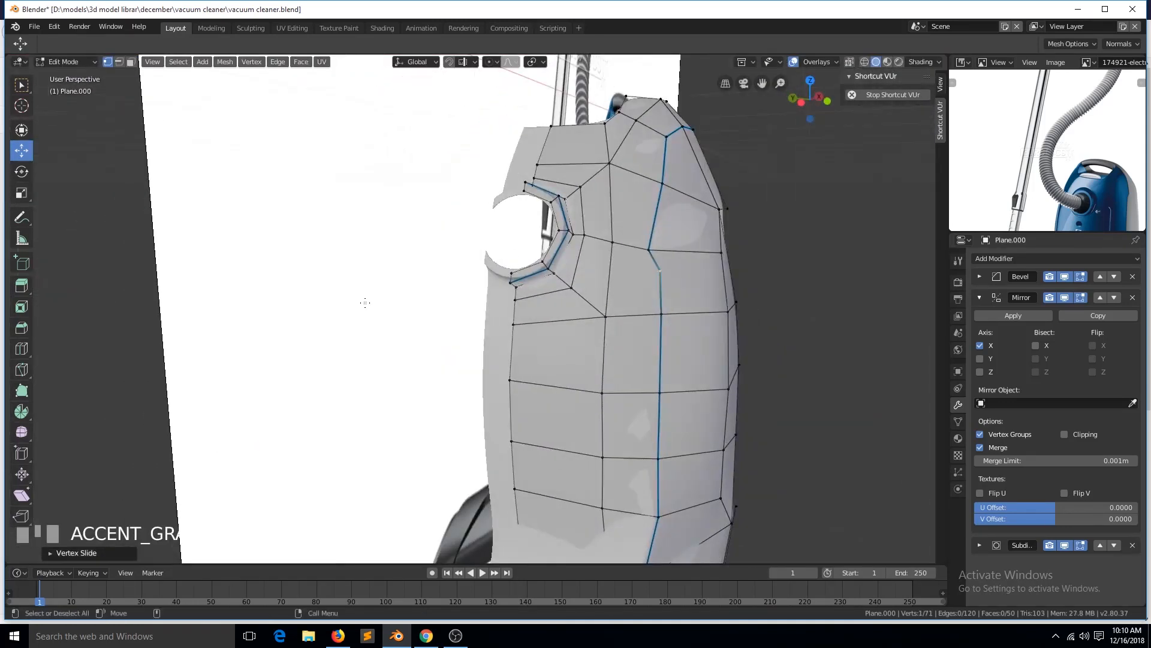
key(KP_3)
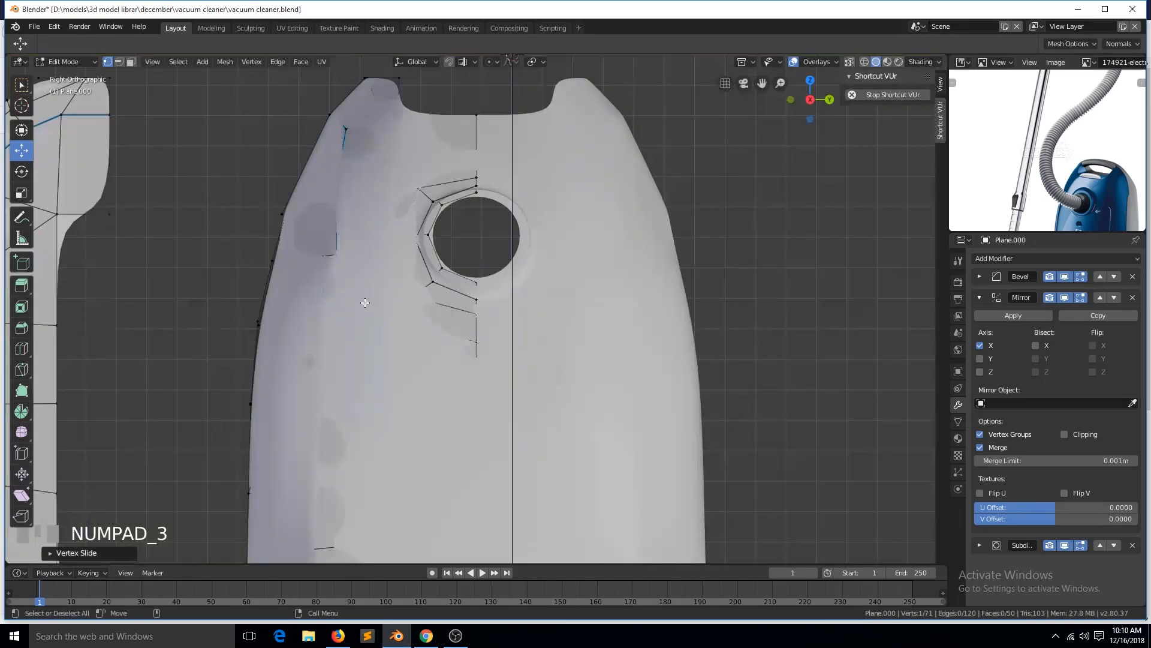
key(KP_1)
scroll(258, 244, down, 2)
scroll(257, 244, up, 2)
key(grave)
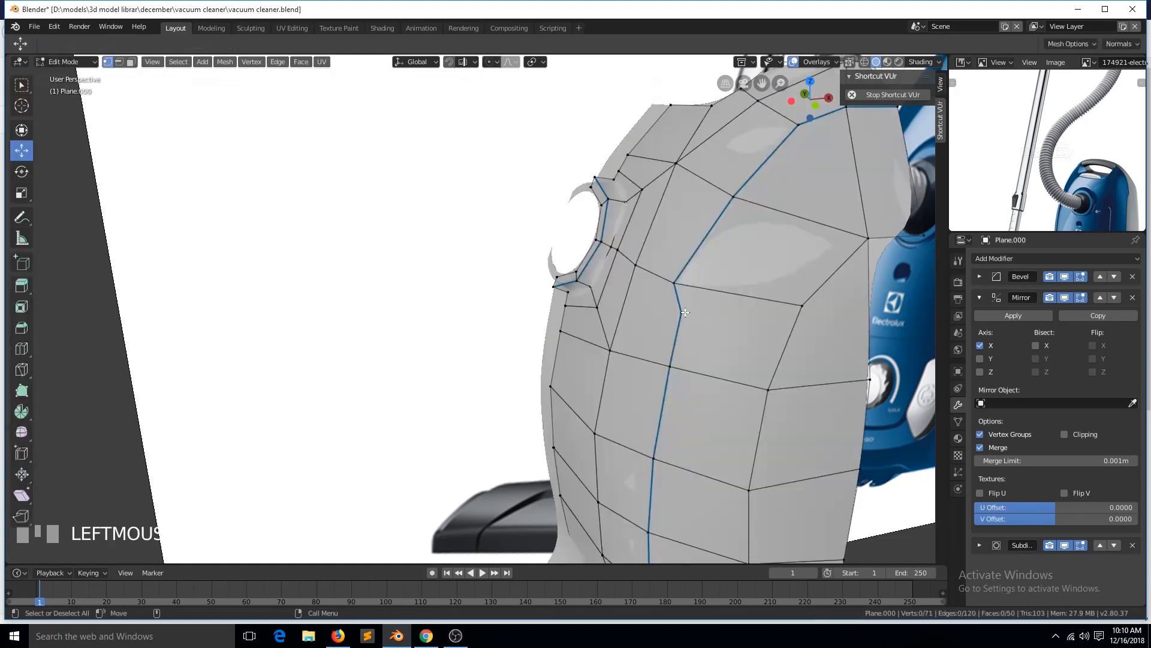
key(Tab)
click(767, 297)
key(Tab)
shift+click(691, 303)
key(j)
key(alt+a)
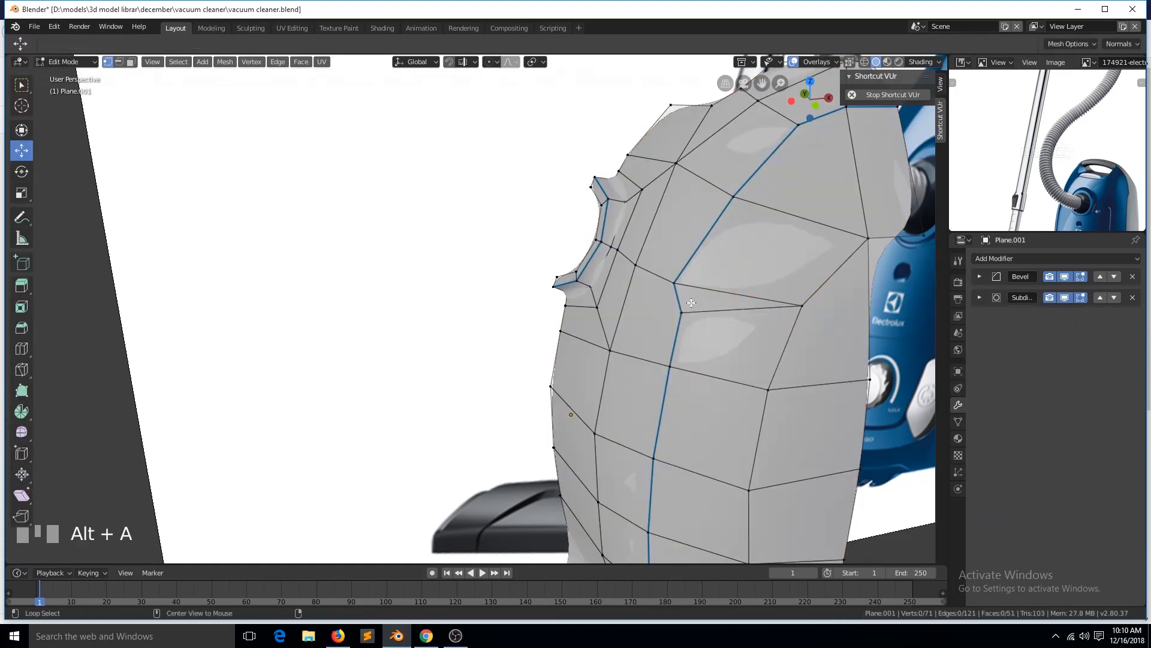
Connect the bend vertex on the bevel-weighted line to the outer-edge vertex one row above on the side-view shell.
click(854, 243)
shift+click(682, 281)
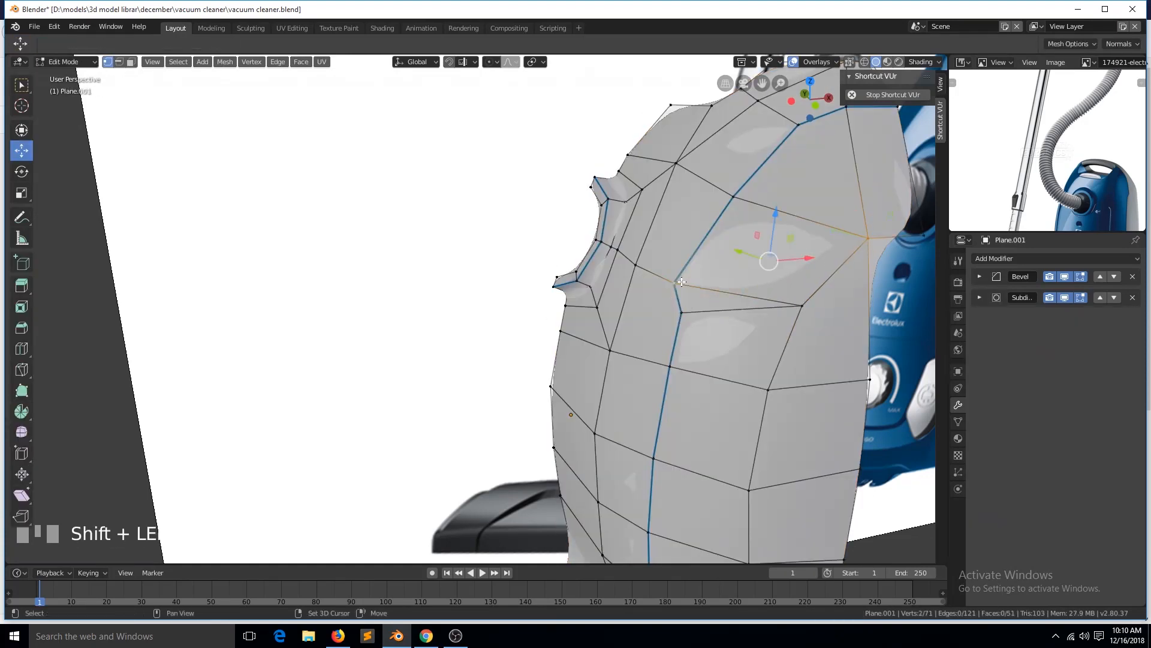
key(j)
key(alt+a)
Knife a new edge from the side shell's inner-column vertex straight out to its outer edge.
key(grave)
click(802, 291)
key(alt+a)
key(k)
click(802, 290)
click(853, 293)
key(Return)
Dissolve the redundant edge running from the bend of the bevel-weighted line to the inner-column vertex, and check the shading.
key(grave)
click(848, 286)
drag(848, 286, 851, 286)
key(alt+a)
click(744, 266)
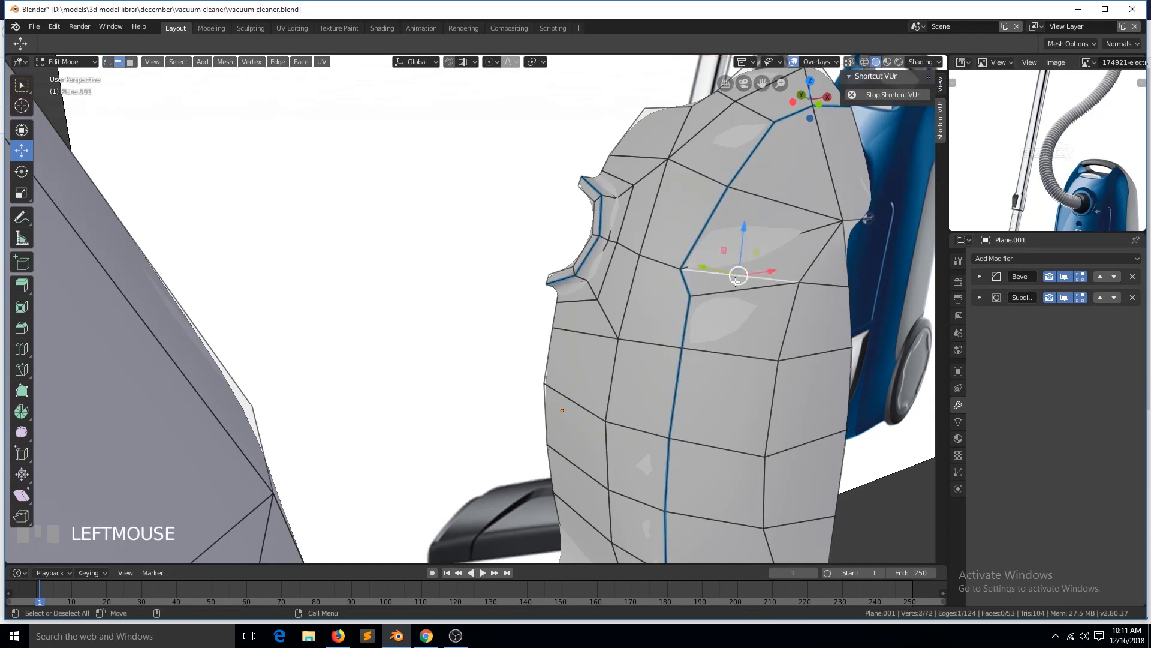
shift+click(700, 285)
key(Tab)
key(Tab)
In front view, connect the inner-column vertex to the upper bevel-line vertex across the diagonal edge.
key(grave)
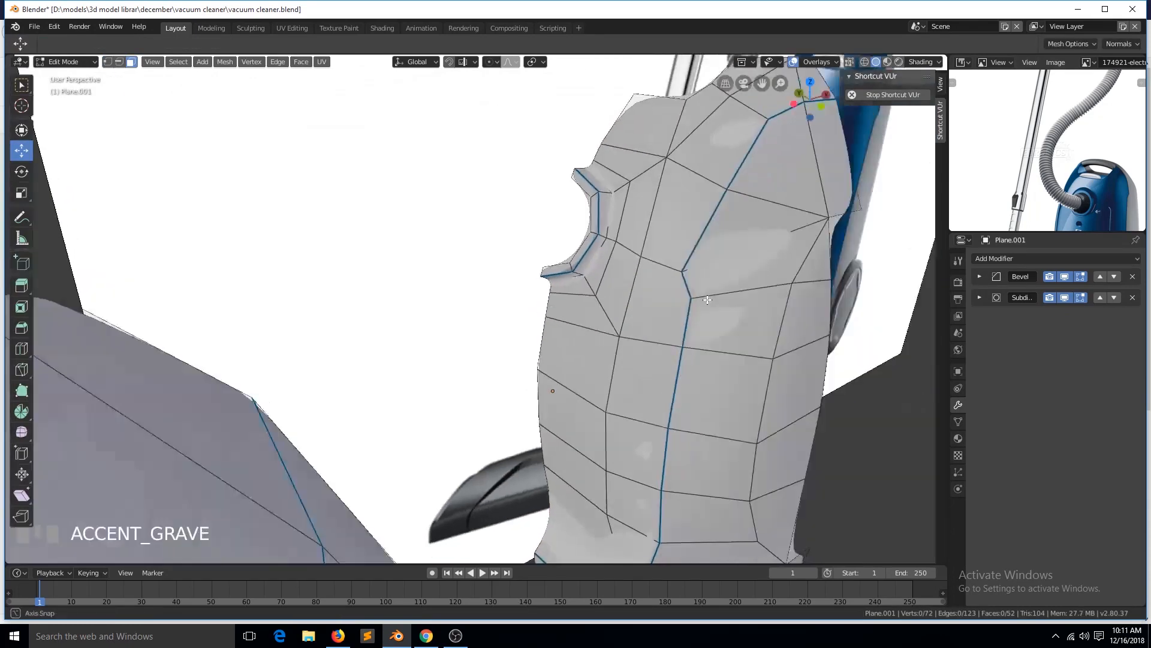
key(KP_1)
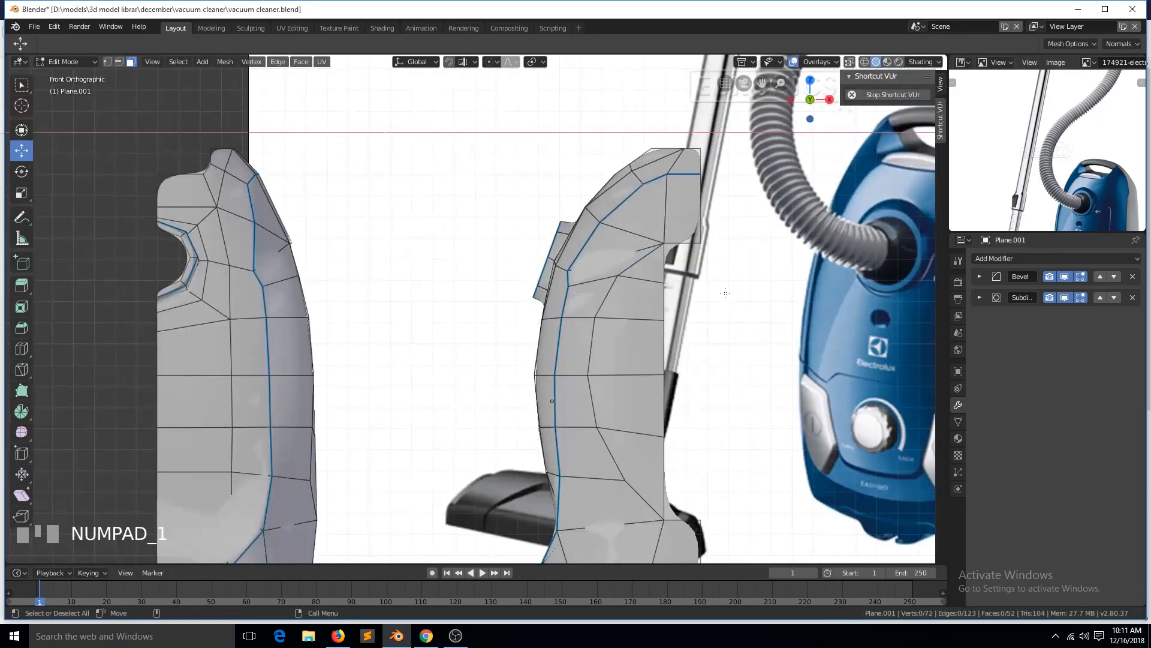
shift+click(613, 251)
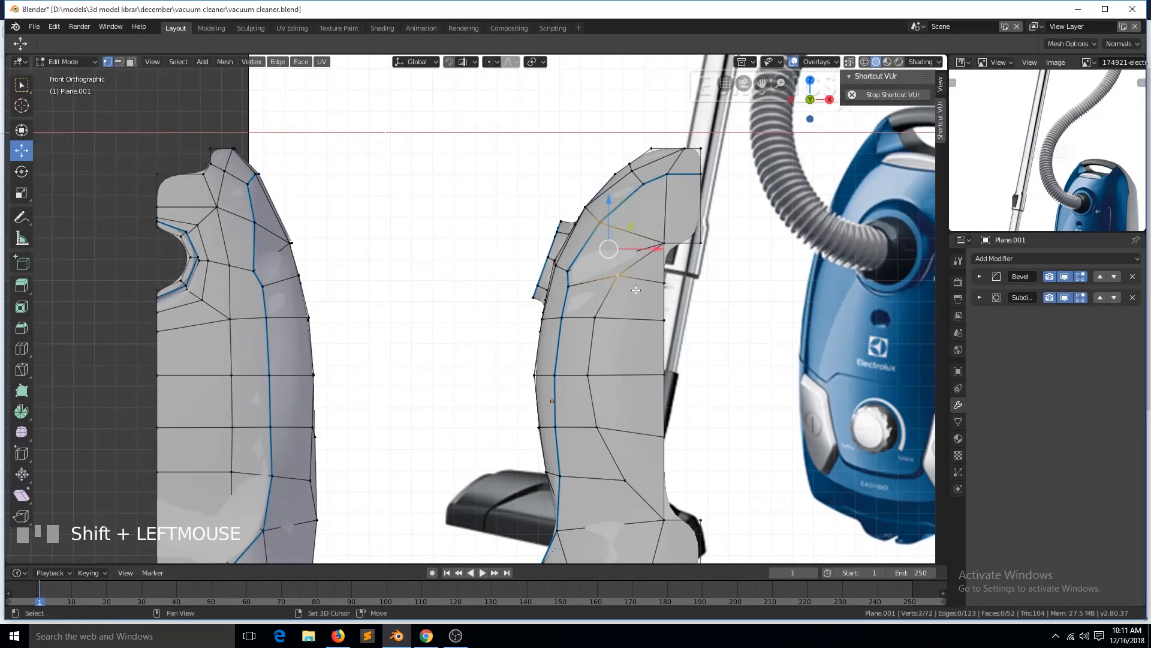
On the front shell, move the new crossing vertex outward and slide it along its edge.
click(615, 255)
scroll(294, 247, up, 1)
key(Tab)
click(255, 246)
key(Tab)
drag(271, 246, 286, 247)
key(g)
key(g)
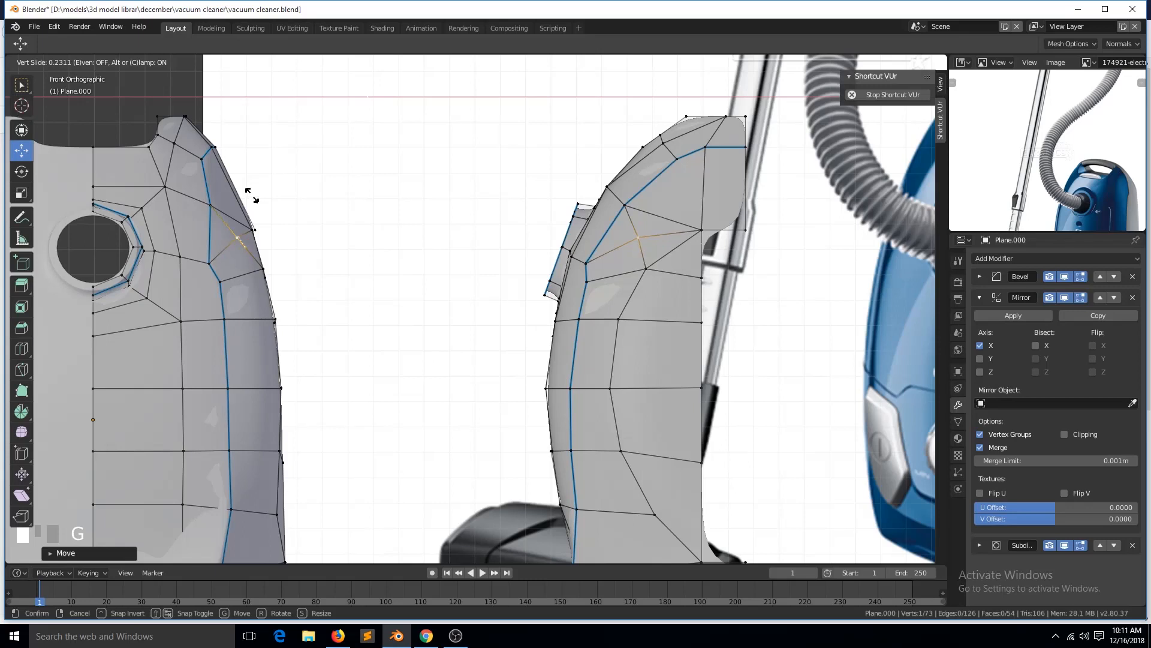
click(252, 195)
Refine the crossing vertex by nudging it sideways and sliding it along its edge once more.
scroll(533, 264, down, 3)
scroll(534, 265, up, 2)
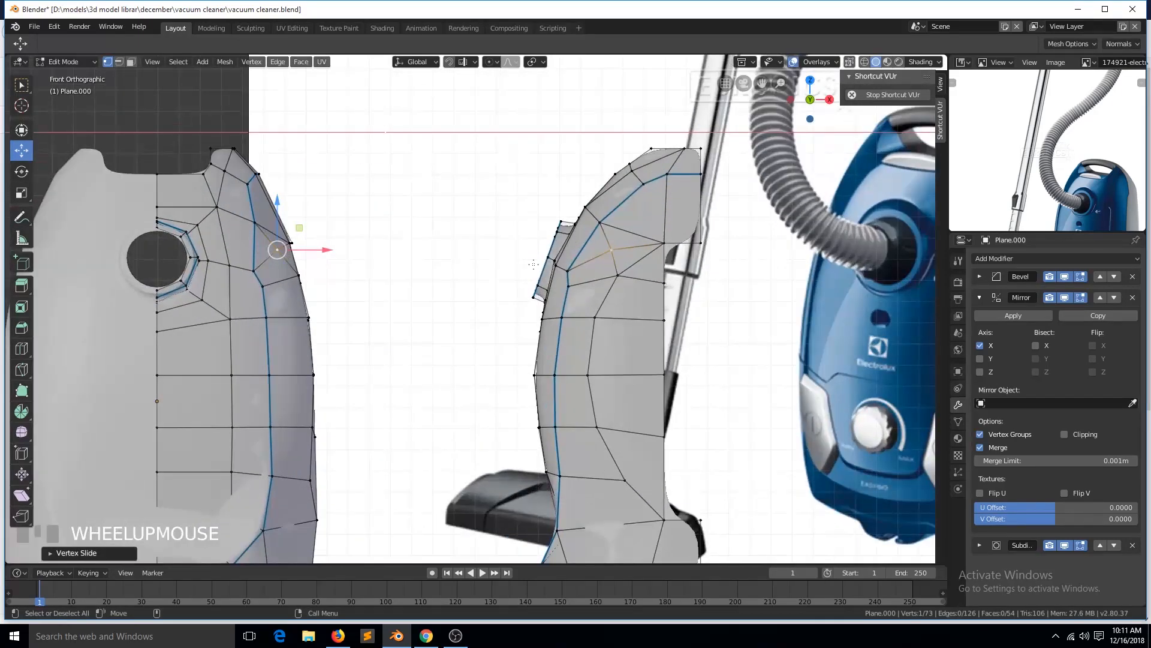
drag(331, 248, 333, 247)
key(g)
key(g)
click(636, 248)
key(alt+a)
Join the two triangular faces below the crossing vertex at the shell's outer edge into a single quad.
key(3)
click(641, 260)
click(265, 280)
key(Tab)
click(591, 311)
key(Tab)
key(w)
click(637, 255)
key(f)
key(alt+a)
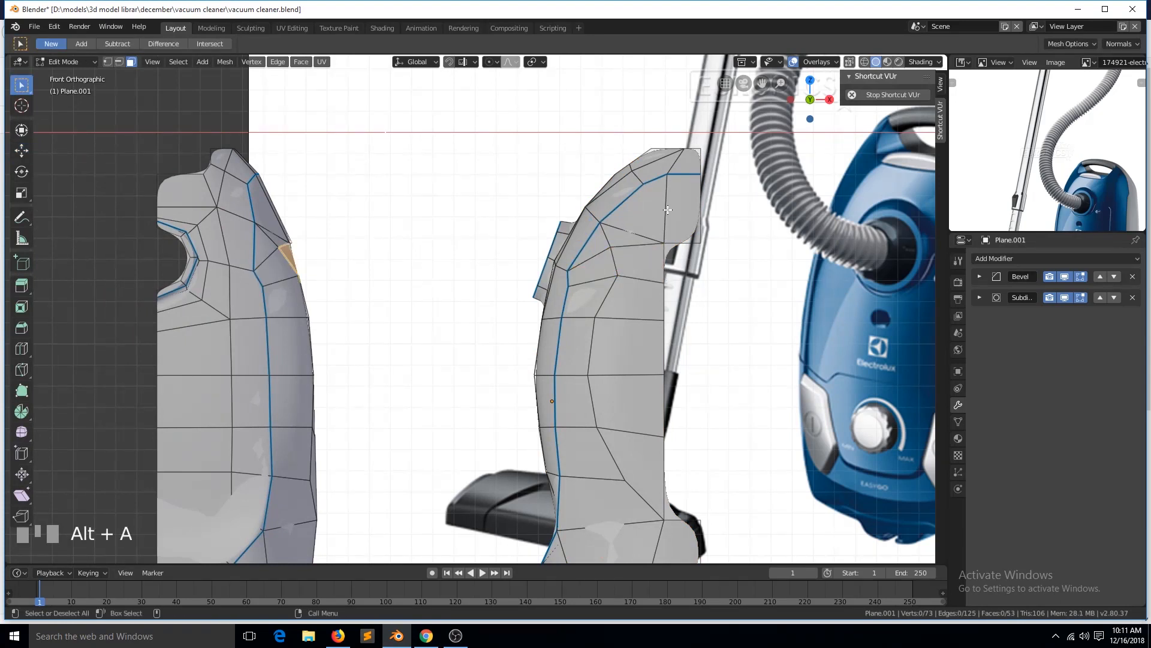
Knife a cut across the shell's upper side from the bevel-weighted line to the outer rear edge.
key(ctrl+r)
key(1)
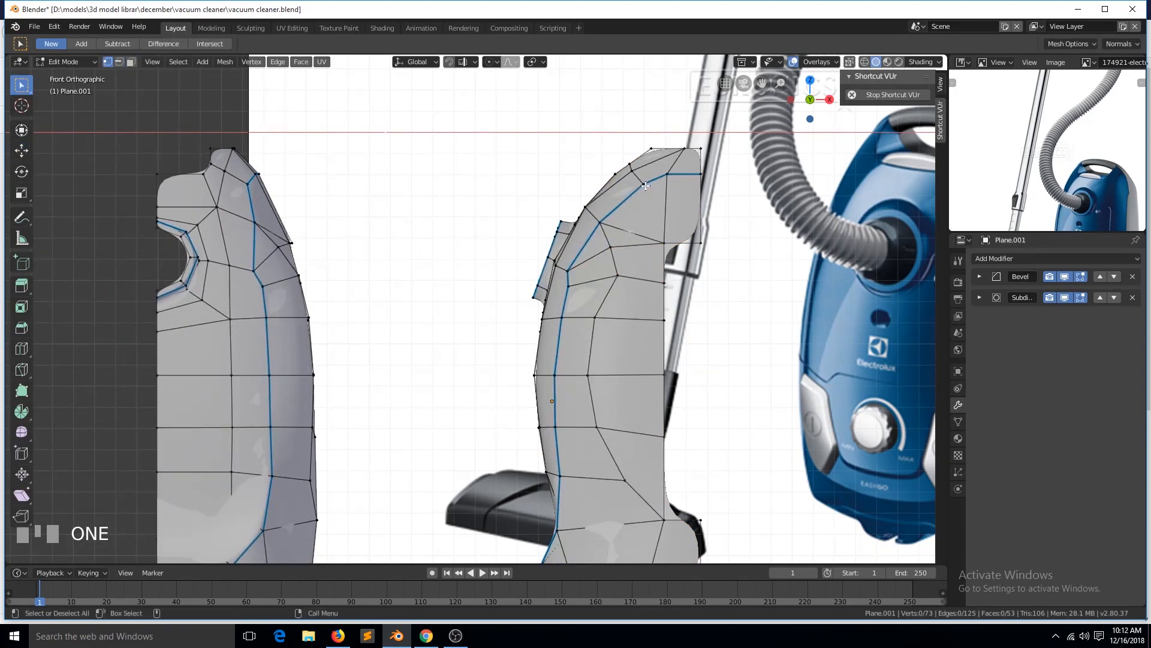
key(k)
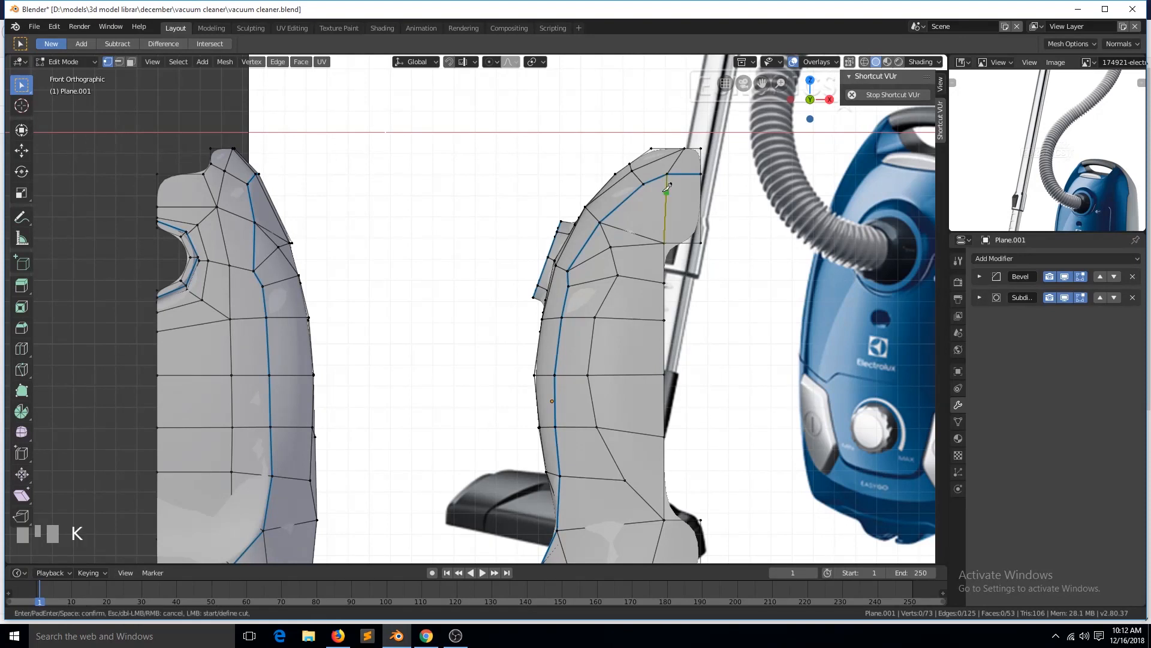
key(Return)
key(alt+a)
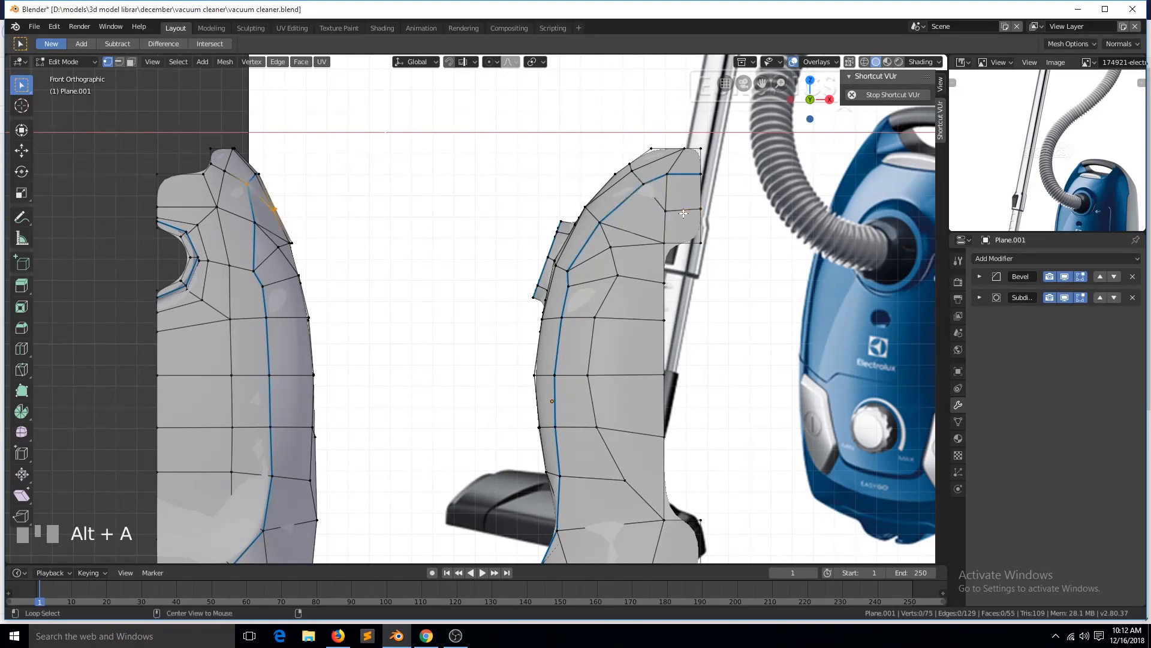
Push the cut's two outer vertices outward with Shrink/Fatten and compare the smoothed silhouette in object mode.
click(665, 211)
shift+click(698, 208)
key(Tab)
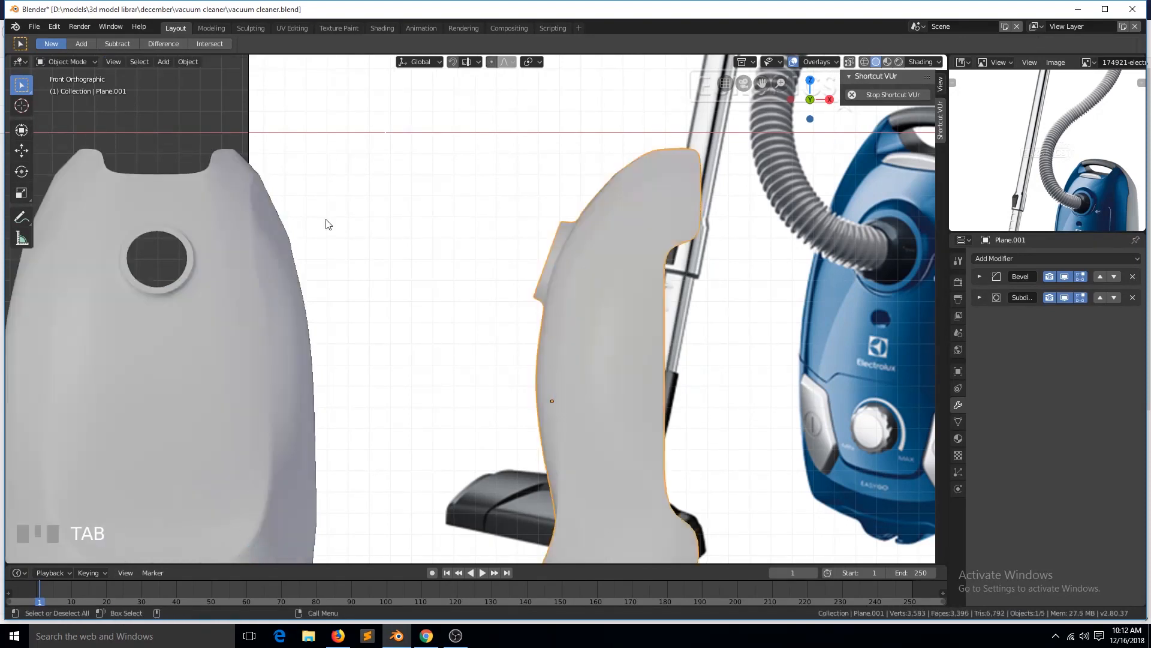
click(287, 240)
key(Tab)
key(alt+s)
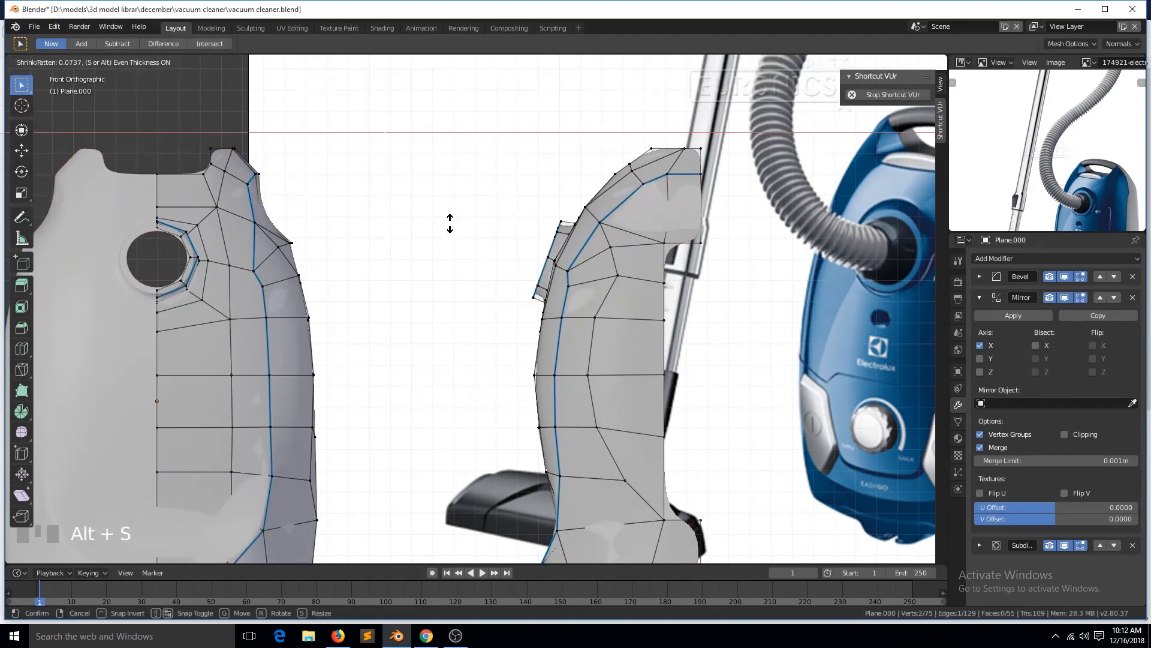
click(471, 214)
key(Tab)
key(Tab)
key(Tab)
key(Tab)
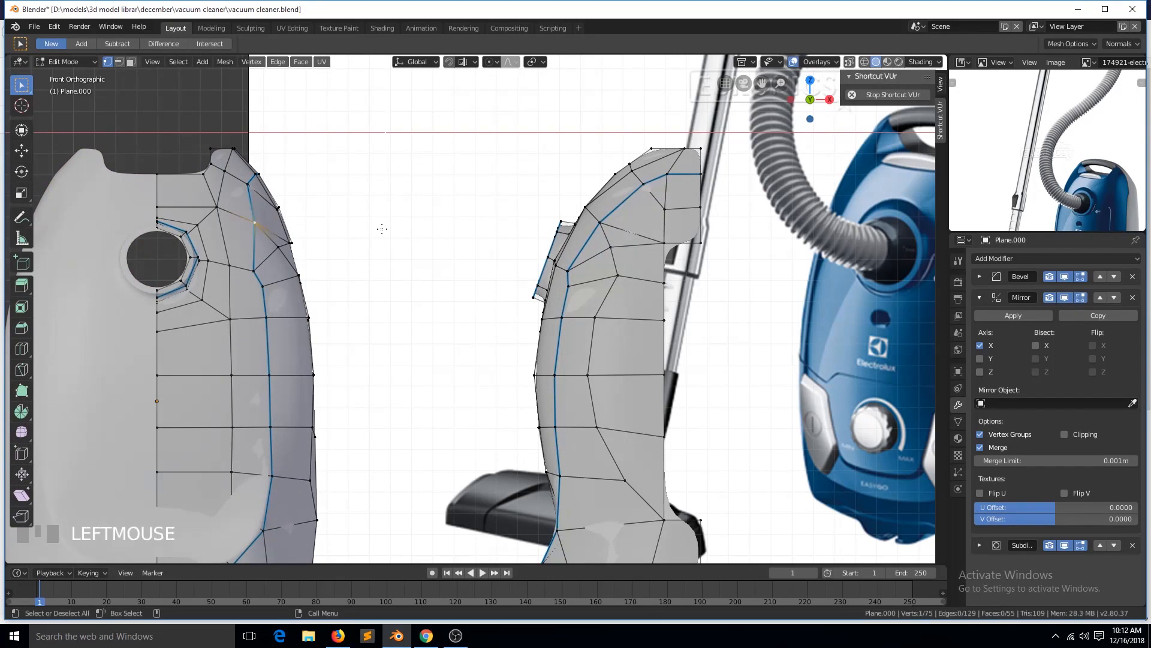
Slide the upper bevel-line vertex on the front shell inward along its edge, then save the file.
key(g)
key(g)
click(372, 226)
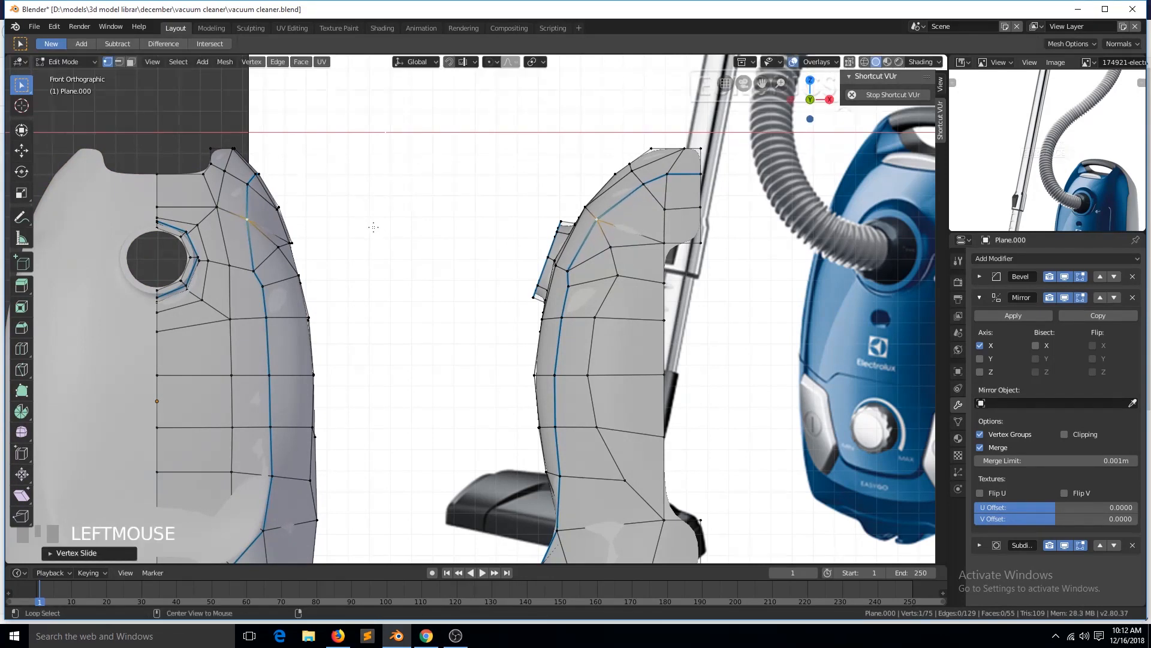
key(Tab)
key(Tab)
scroll(264, 334, up, 2)
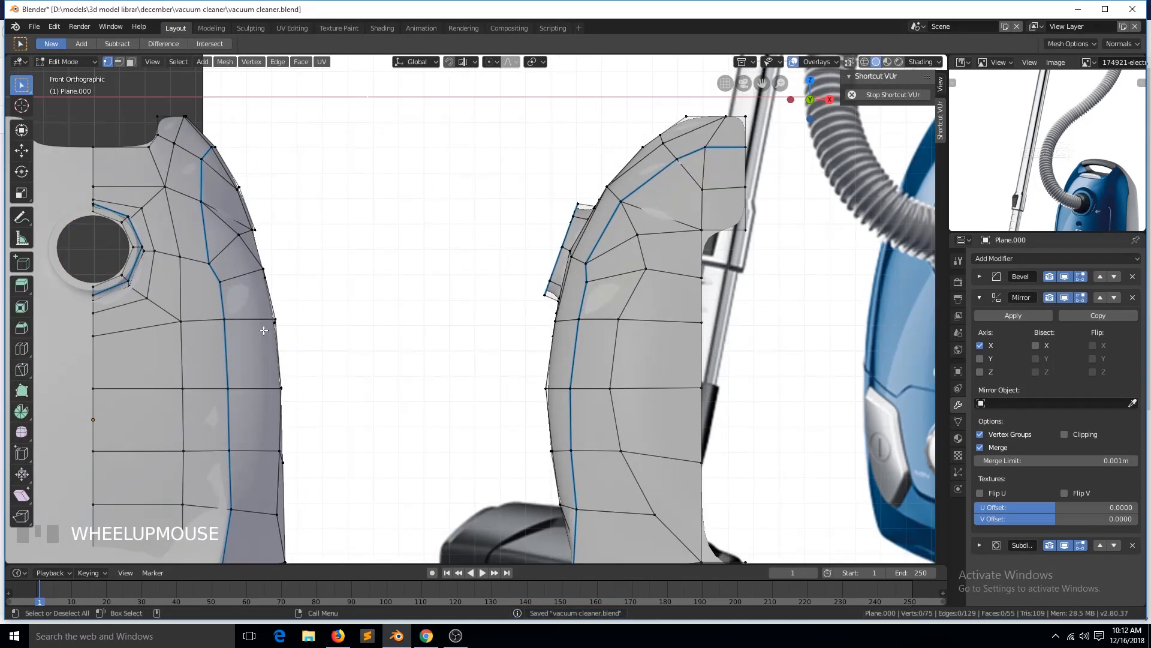
Slide the outer vertices around the lower half of the hose hole closer to its rim.
click(150, 290)
key(g)
key(g)
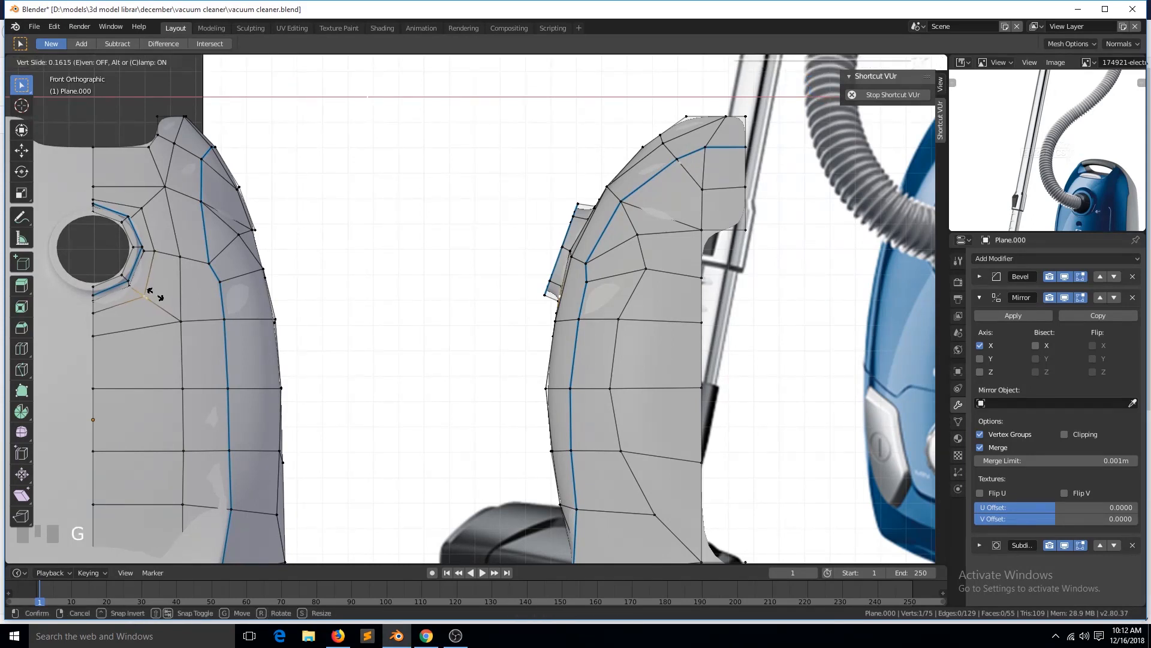
click(151, 292)
click(94, 313)
ctrl+click(155, 252)
key(g)
key(g)
click(167, 278)
key(alt+a)
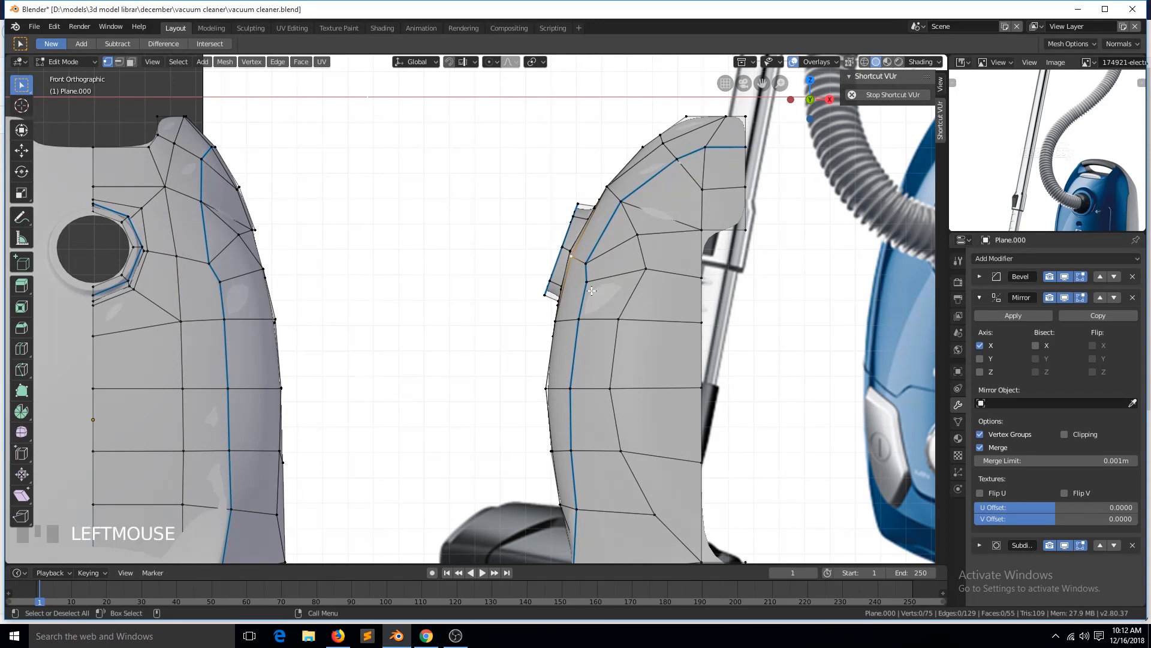
Slide the vertex at the bend of the bevel-weighted line along its edge and save the file.
click(616, 282)
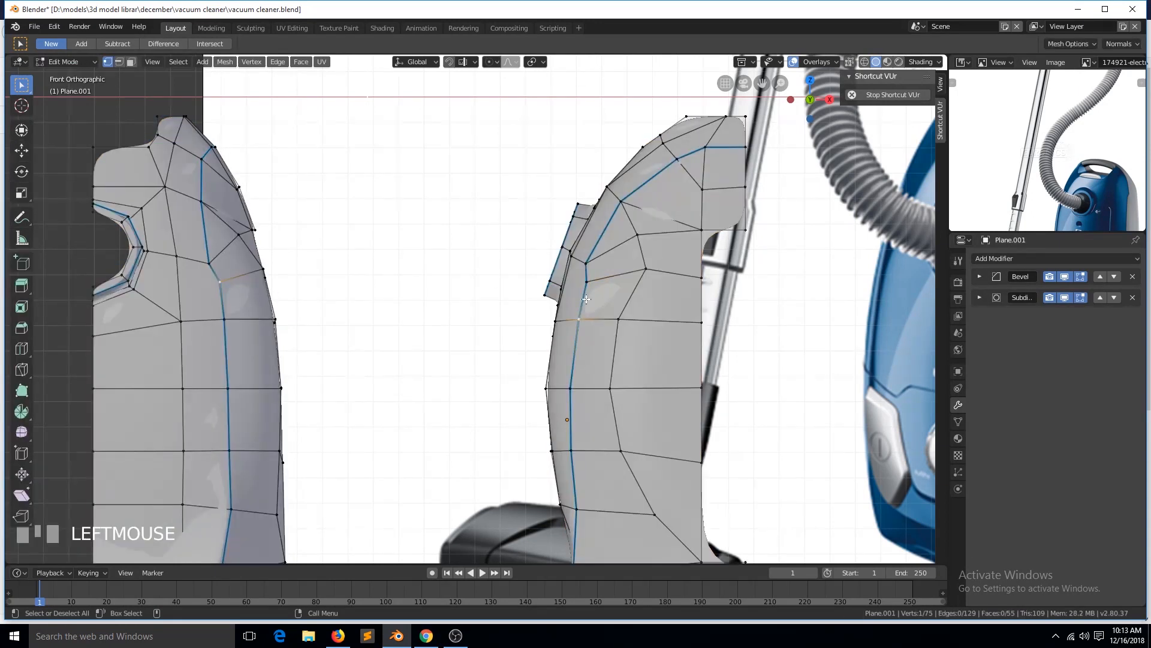
key(g)
key(g)
click(598, 262)
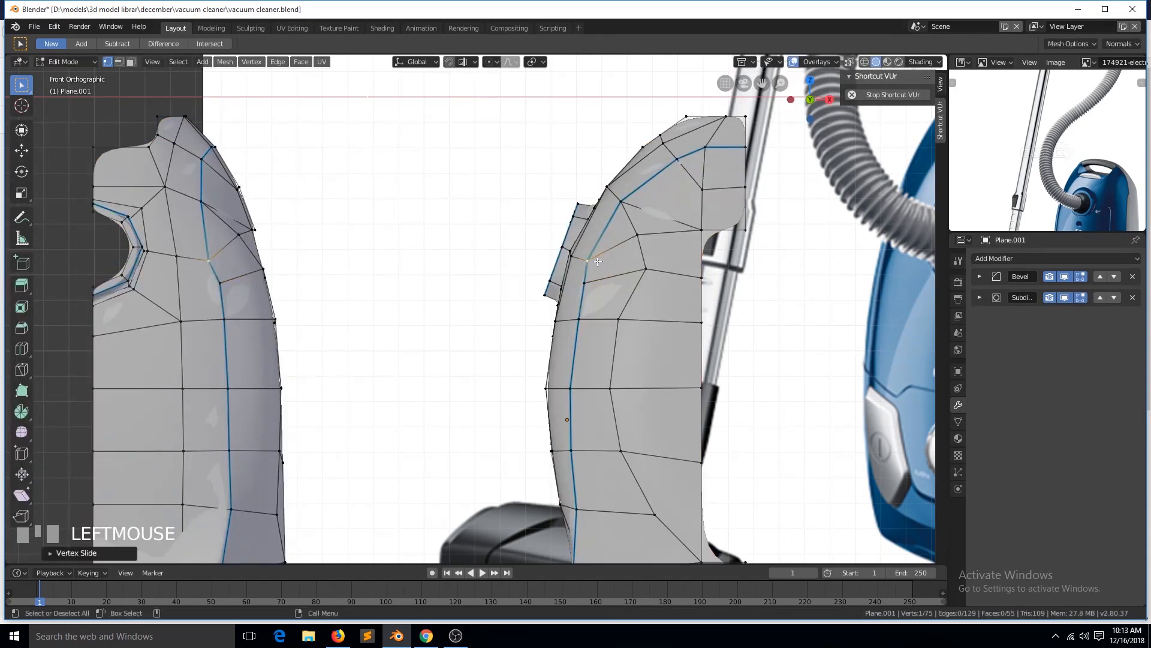
key(g)
key(Escape)
key(alt+a)
click(571, 352)
scroll(820, 279, up, 3)
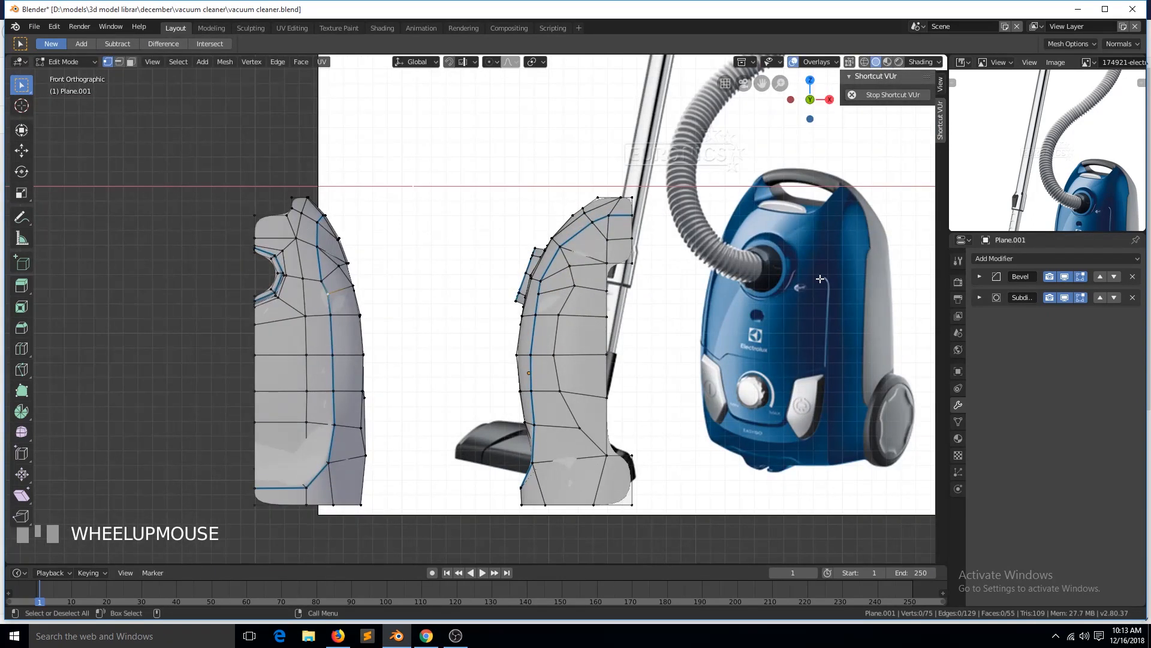
scroll(333, 408, up, 1)
key(ctrl+s)
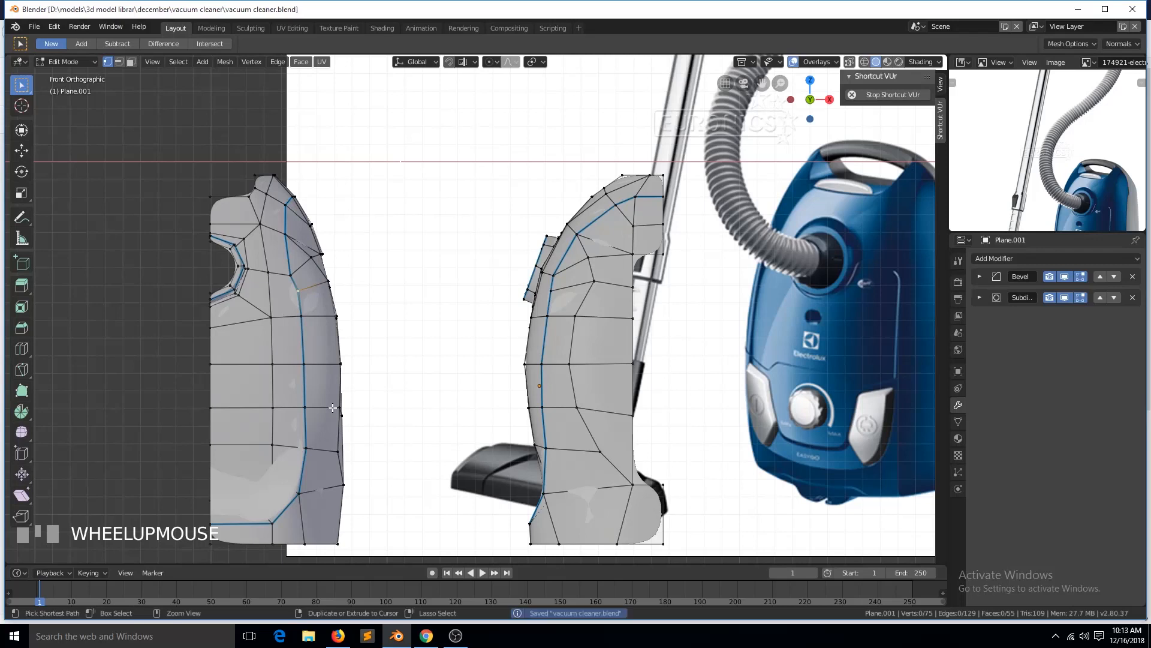
click(342, 370)
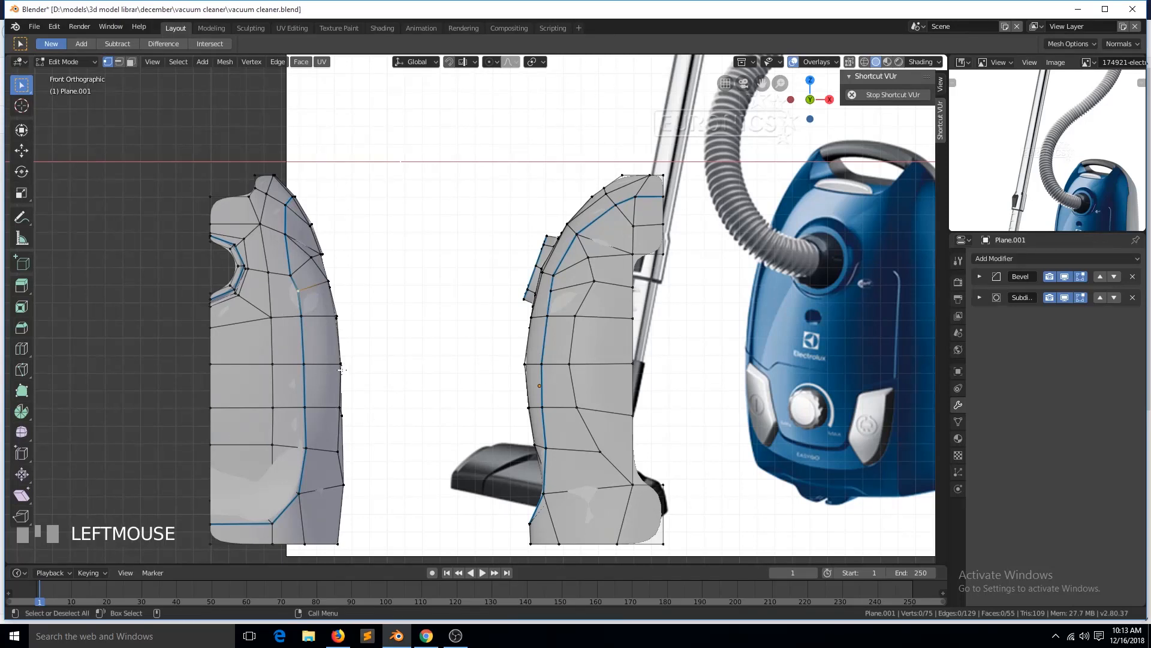
click(553, 381)
click(857, 315)
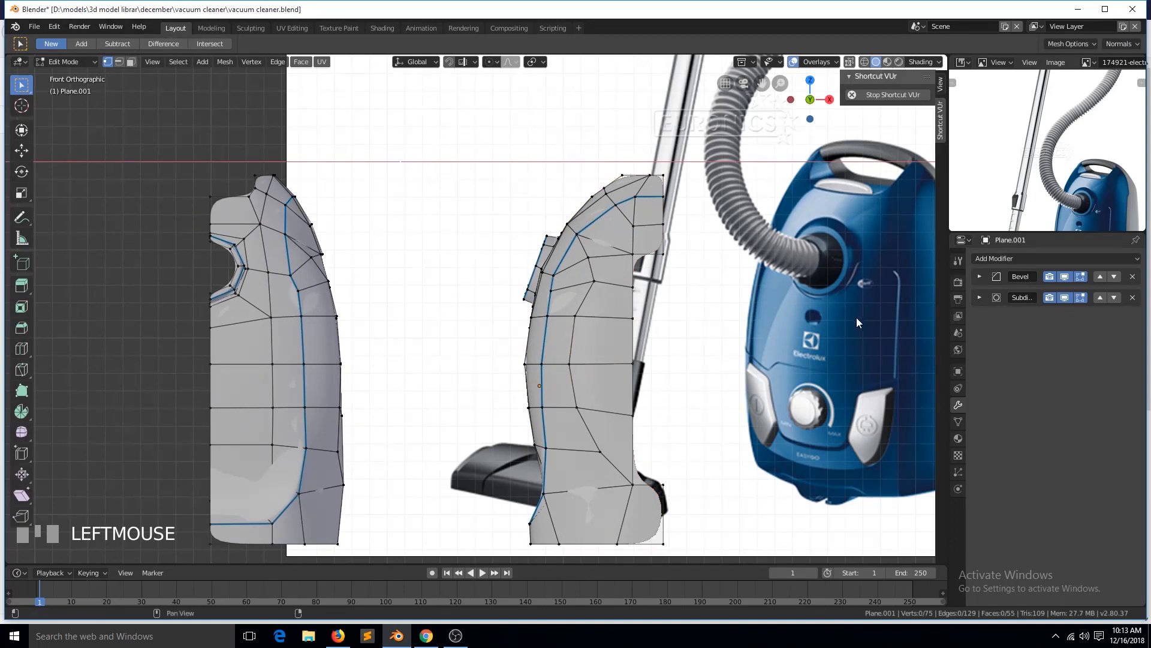
scroll(795, 332, down, 3)
scroll(601, 355, up, 2)
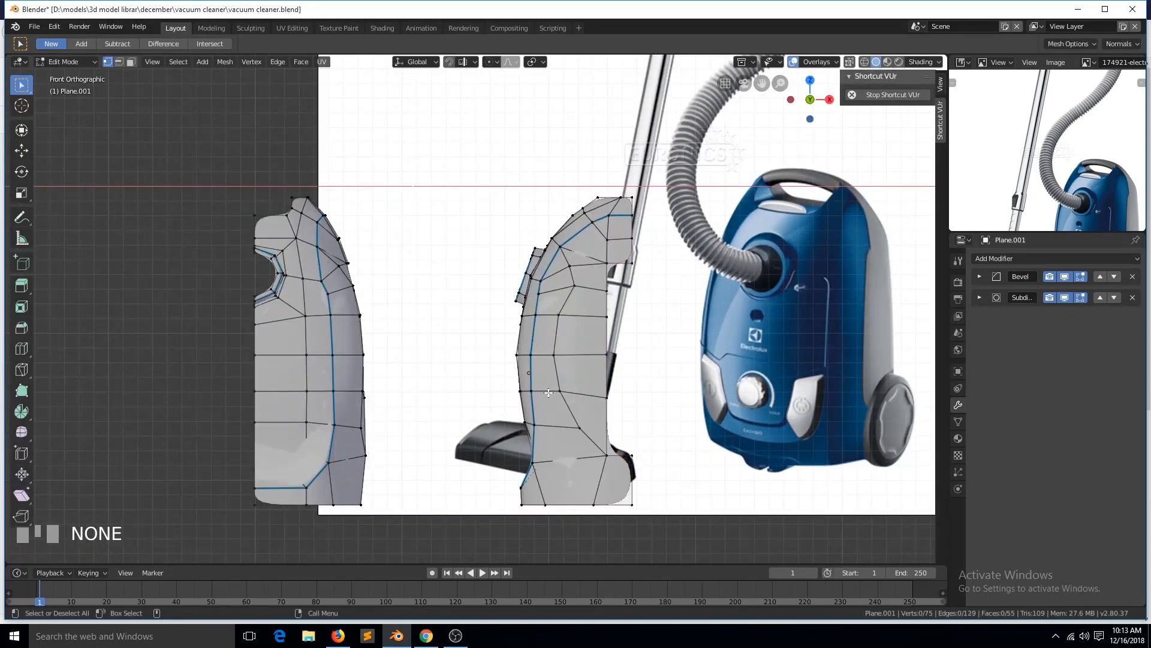
Connect the middle-column vertex on the side-view shell to the outer-edge vertex one row above.
click(585, 363)
shift+click(527, 390)
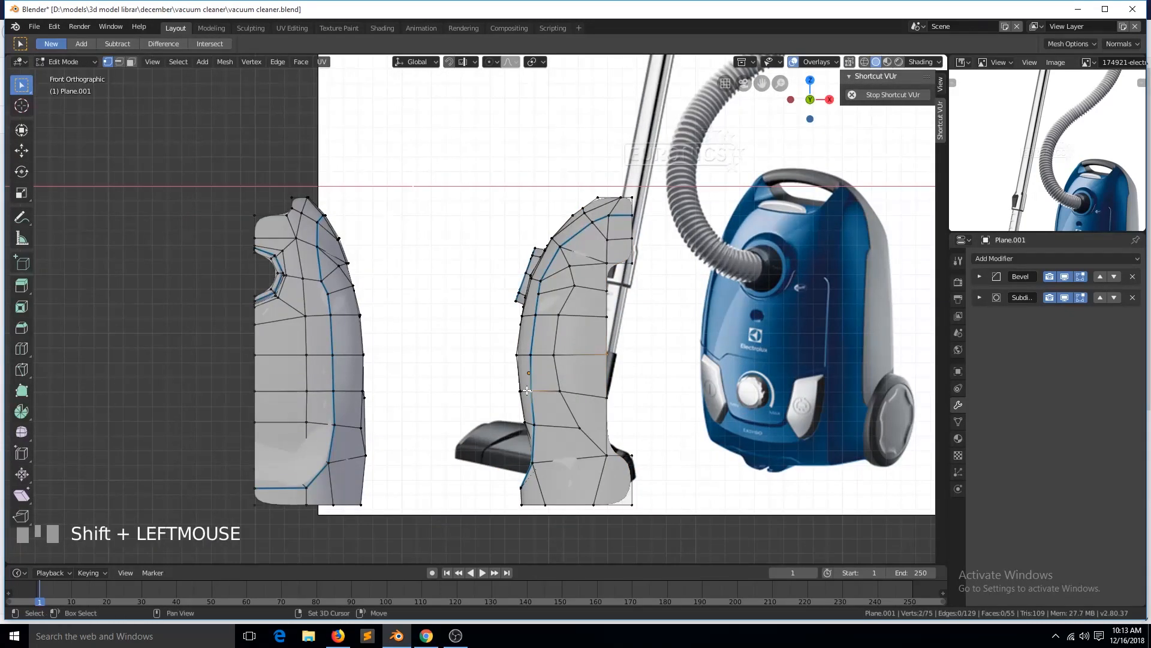
key(j)
Merge the new triangle's two outer-edge vertices into one at the upper row.
click(610, 378)
shift+click(612, 355)
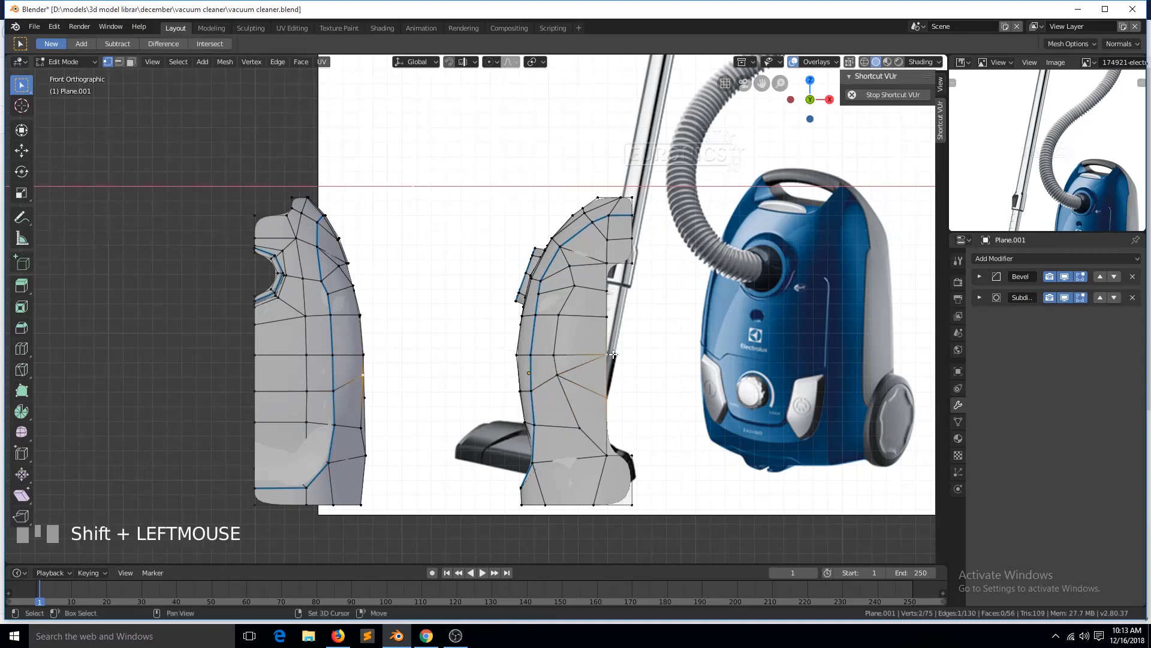
key(alt+m)
click(612, 364)
key(alt+a)
Knife an edge from the next lower middle-column vertex to the shell's outer edge and save the file.
key(k)
click(607, 426)
key(Return)
key(Tab)
key(ctrl+s)
key(Tab)
Slide the middle-column vertex at the merged row slightly down its edge and inspect the side topology.
click(559, 376)
key(g)
key(g)
click(565, 382)
key(alt+a)
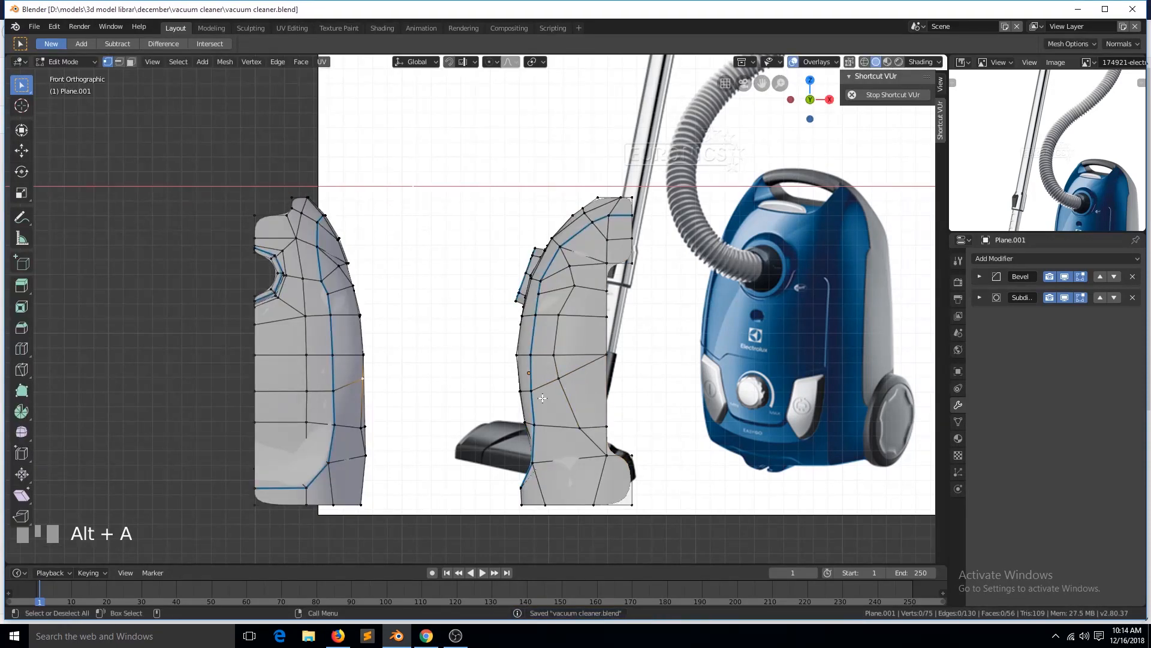
key(grave)
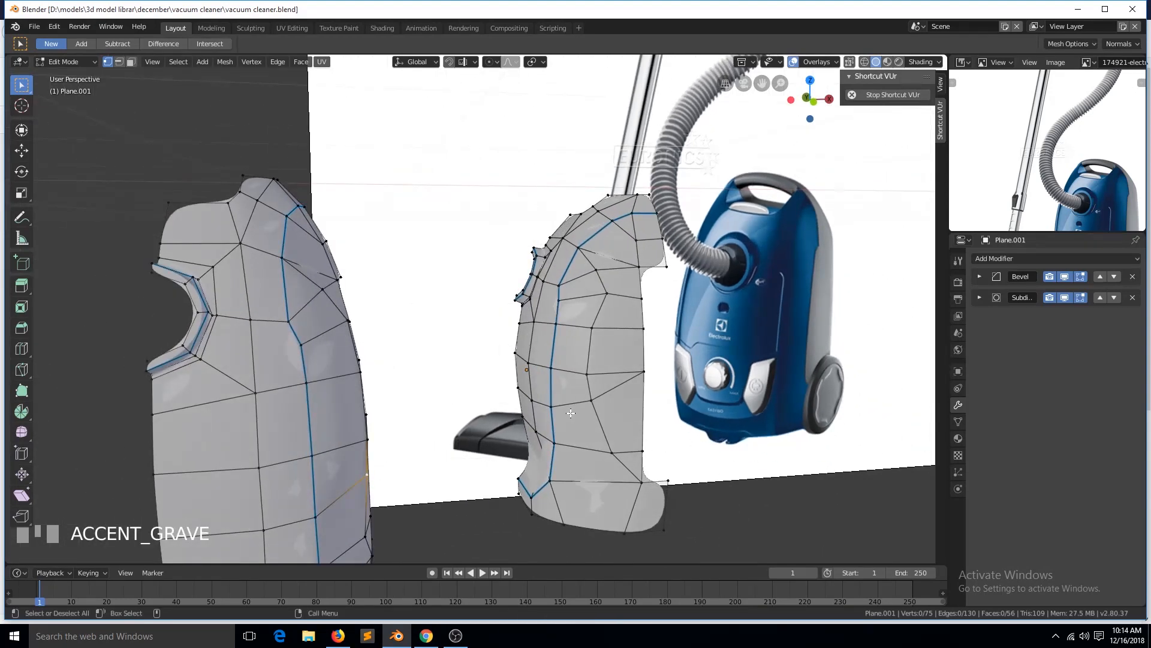
key(KP_1)
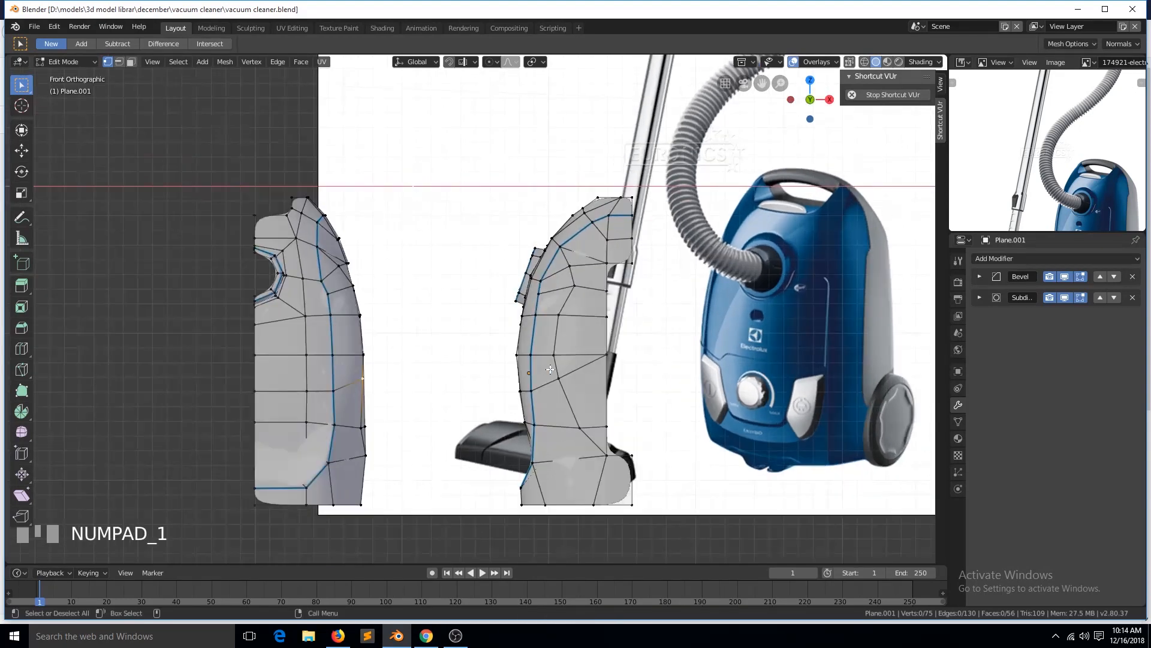
Slide the front shell's horizontal edge in the second row below the hose hole downward.
scroll(282, 431, up, 2)
key(alt+a)
click(271, 423)
shift+click(203, 412)
key(g)
key(g)
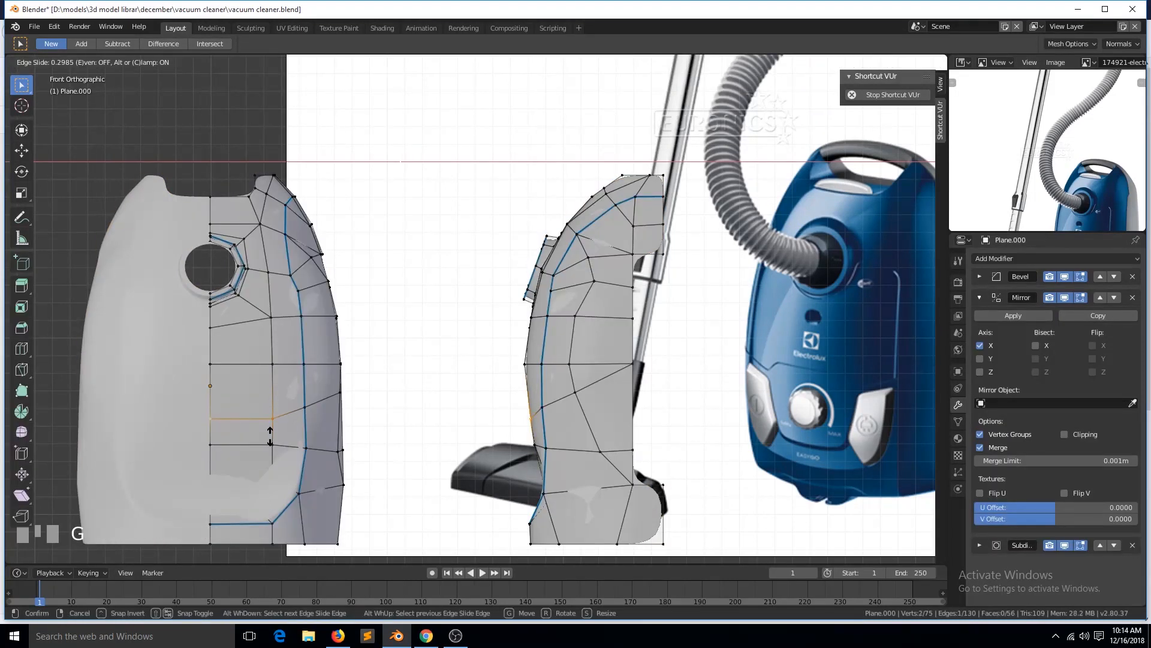
click(249, 447)
Slide the next horizontal edge below it downward as well and save the file.
key(g)
key(g)
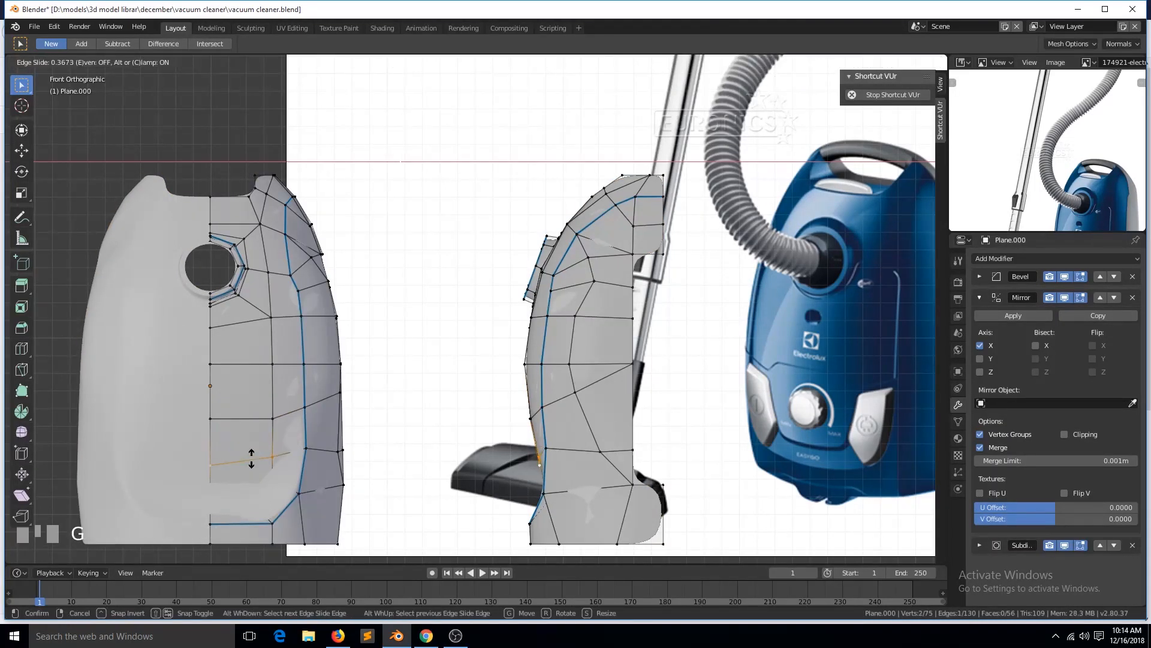
click(251, 457)
key(alt+a)
key(ctrl+s)
Knife a diagonal edge from the front panel's inner-column vertex to the middle of the horizontal edge one row below.
key(ctrl+r)
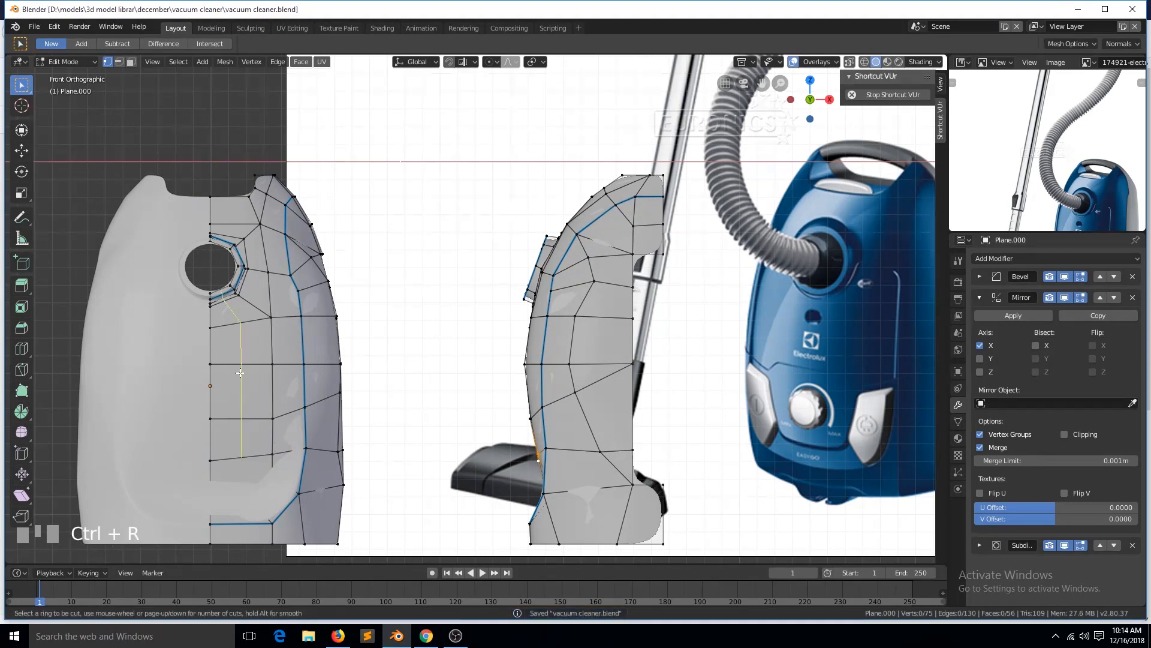
key(k)
click(274, 363)
key(space)
Slide the edge between the new cut vertex and the shell's centre line upward.
click(243, 419)
shift+click(210, 420)
key(g)
key(g)
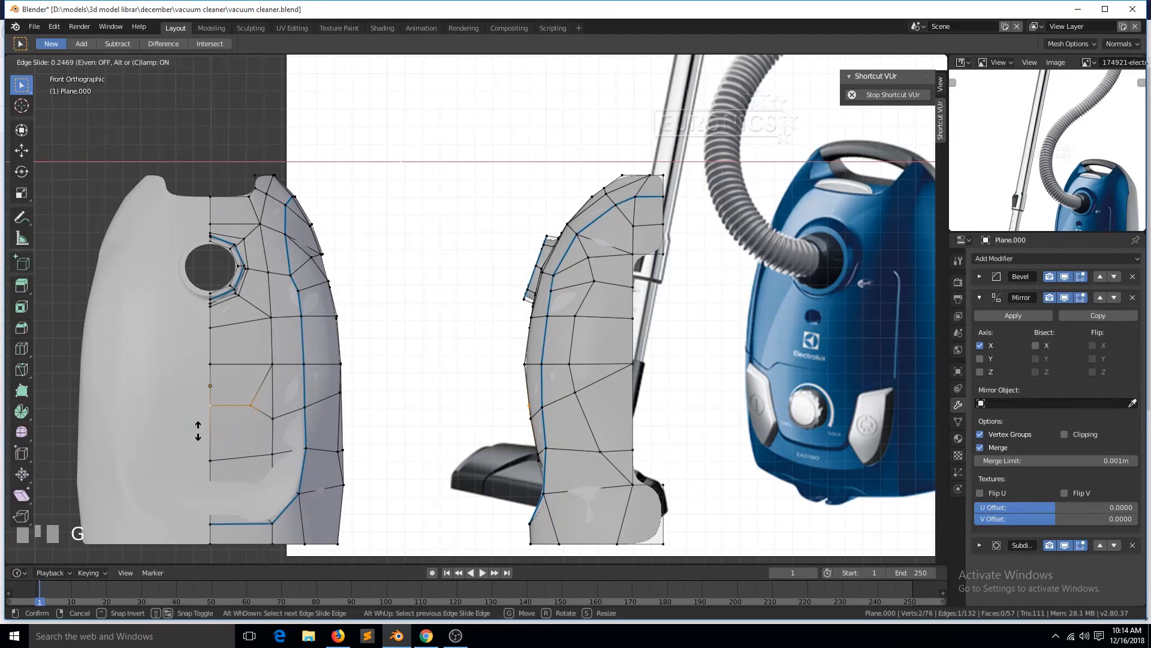
click(198, 431)
Slide the centre-line vertex of the row below upward to level that row.
click(207, 458)
key(g)
key(g)
click(211, 445)
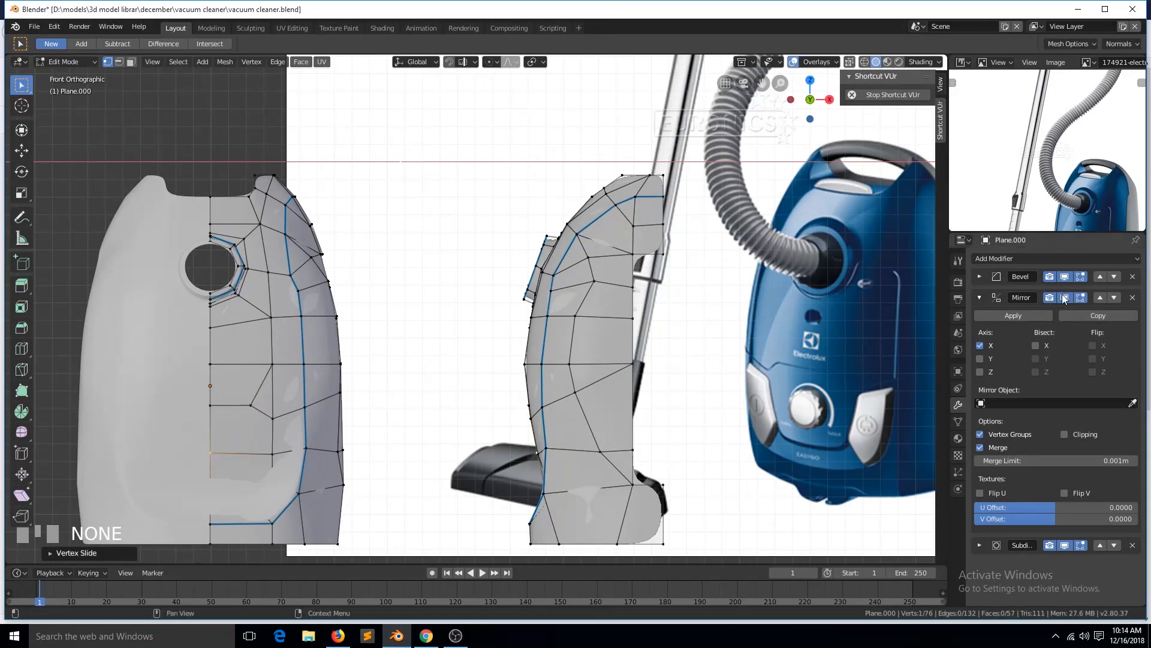
Hide the Subdivision modifier's viewport display, clear the mesh selection and save the file.
click(1065, 545)
key(alt+a)
key(ctrl+s)
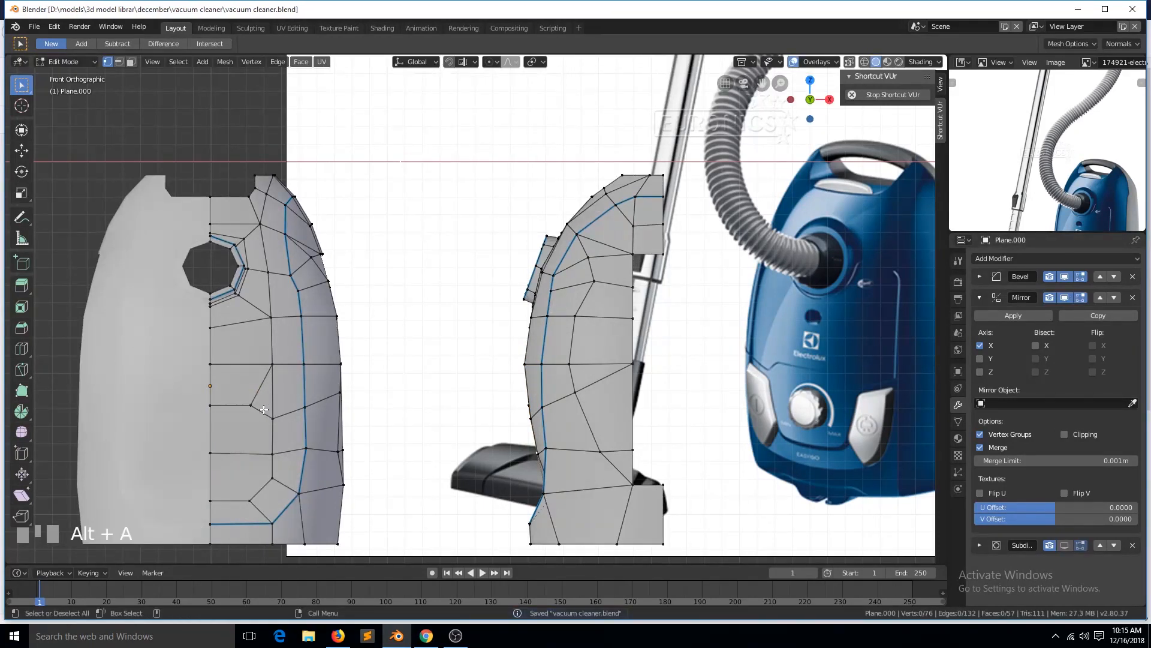
Slide the front panel's horizontal edge, between the inner column and the centre line in the lower row, slightly upward.
click(274, 455)
ctrl+click(225, 456)
key(g)
key(g)
click(234, 450)
key(alt+a)
Bevel the edge loop running across the shell's front and diagonally up its side into a narrow one-segment seam band.
scroll(355, 451, down, 1)
scroll(753, 360, up, 1)
alt+click(258, 411)
alt+shift+click(287, 413)
key(grave)
key(KP_1)
scroll(204, 436, up, 1)
scroll(321, 337, down, 1)
key(ctrl+b)
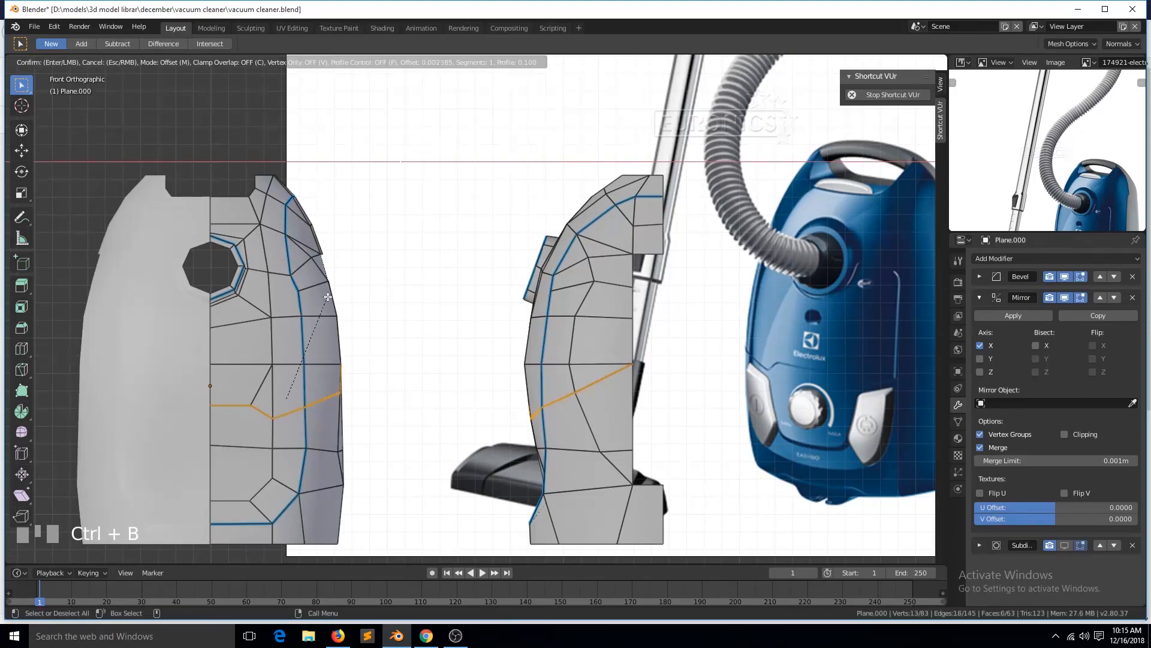
click(326, 295)
scroll(128, 374, up, 4)
key(grave)
click(129, 375)
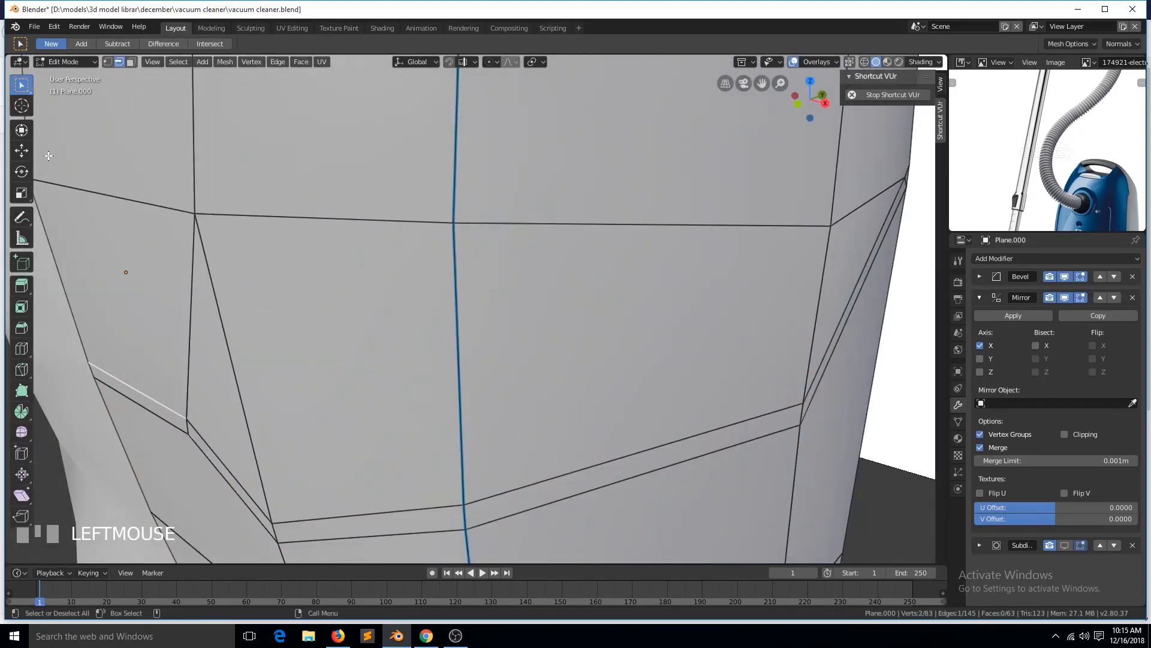
click(22, 150)
drag(136, 342, 137, 354)
key(grave)
alt+shift+click(455, 459)
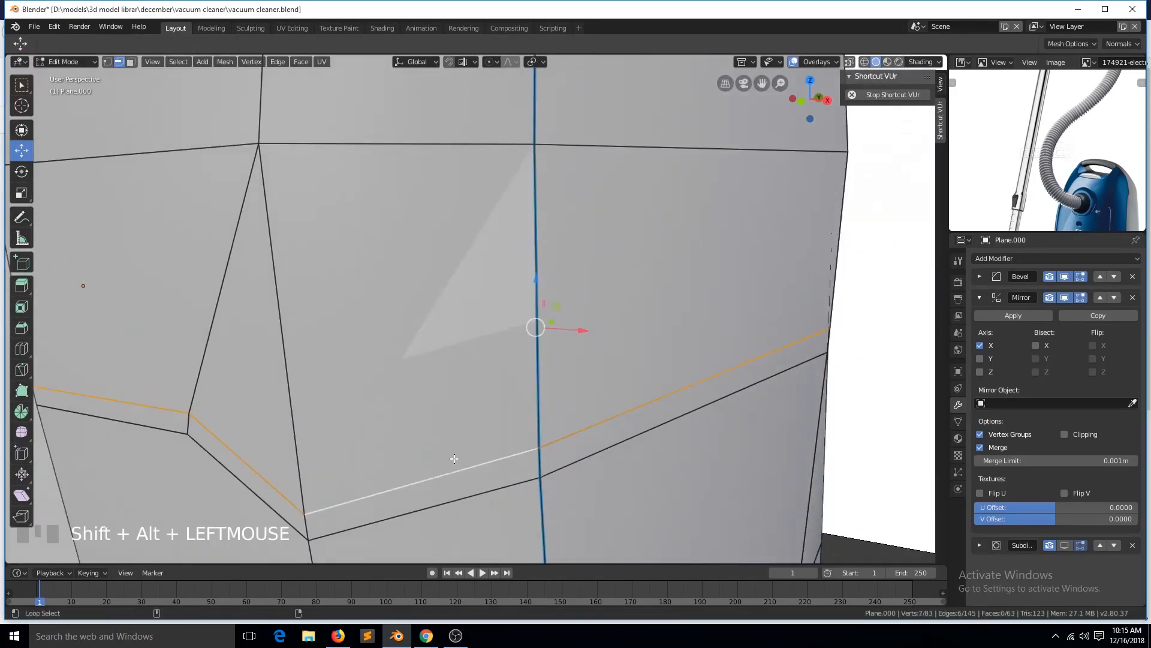
scroll(456, 457, down, 3)
key(grave)
alt+shift+click(548, 344)
shift+click(257, 364)
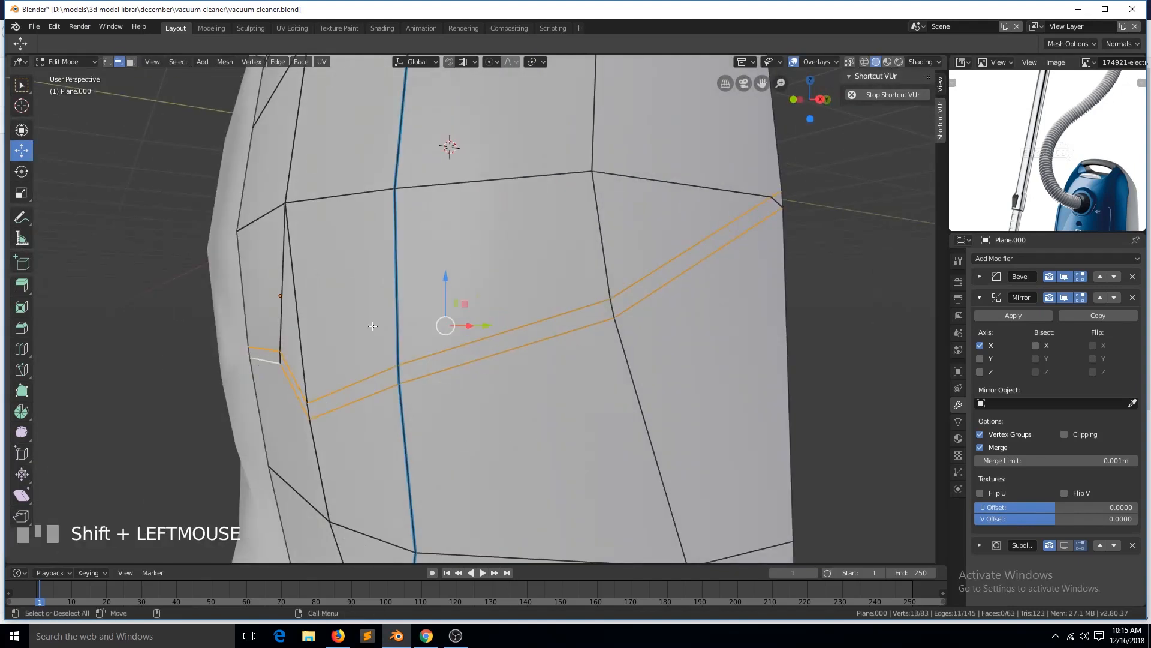
click(258, 362)
Slide the seam band's upper vertices at the inner column and at the marked vertical edge down onto the lower seam line.
key(1)
click(313, 404)
shift+click(399, 365)
drag(352, 343, 348, 357)
right_click(348, 357)
click(308, 403)
key(g)
key(g)
click(312, 387)
click(398, 363)
key(g)
key(g)
click(406, 390)
Slide the two remaining upper seam vertices on the shell's side onto the lower seam line and remove the surplus vertex at the rear edge.
click(610, 300)
key(g)
key(g)
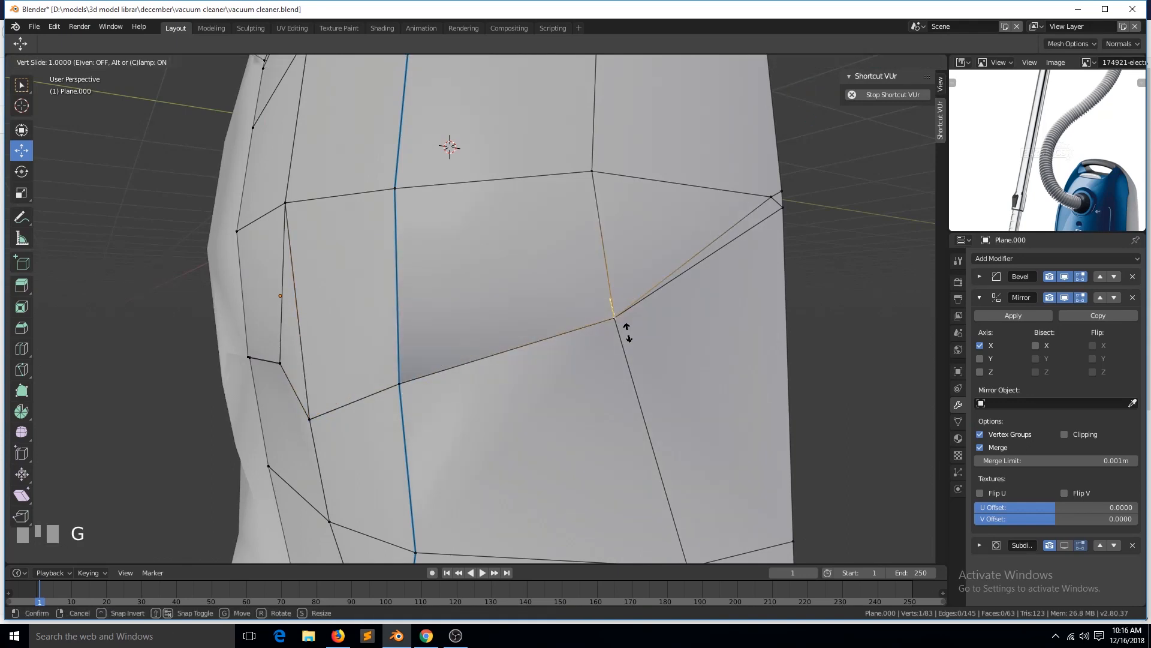
click(625, 326)
click(773, 197)
key(g)
key(g)
click(788, 200)
key(x)
click(791, 199)
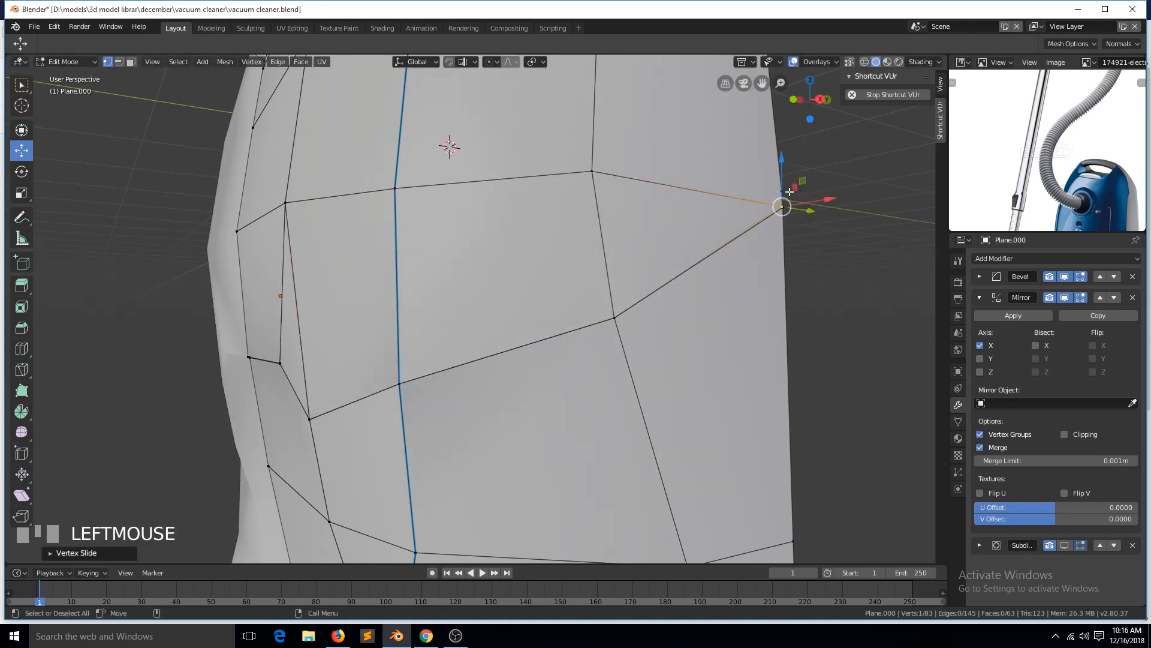
alt+click(491, 357)
alt+click(388, 375)
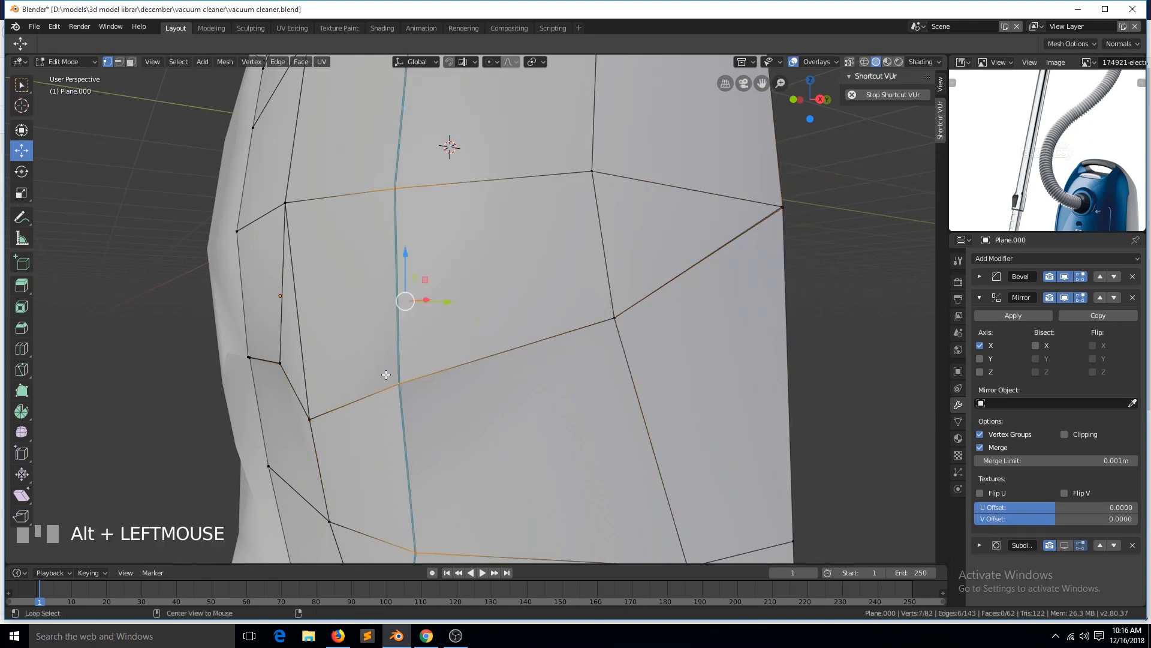
alt+click(356, 397)
key(grave)
key(g)
right_click(422, 398)
key(alt+s)
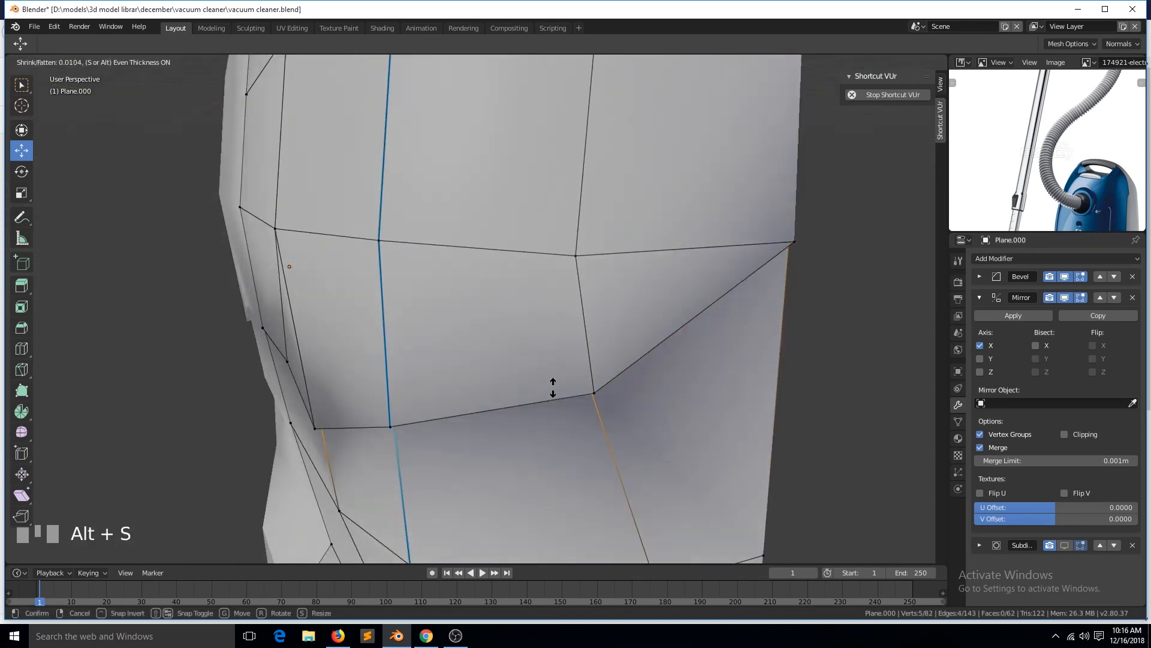
right_click(563, 378)
Shrink/Fatten the seam's upper edge loop by about 0.0055.
alt+click(368, 357)
key(alt+s)
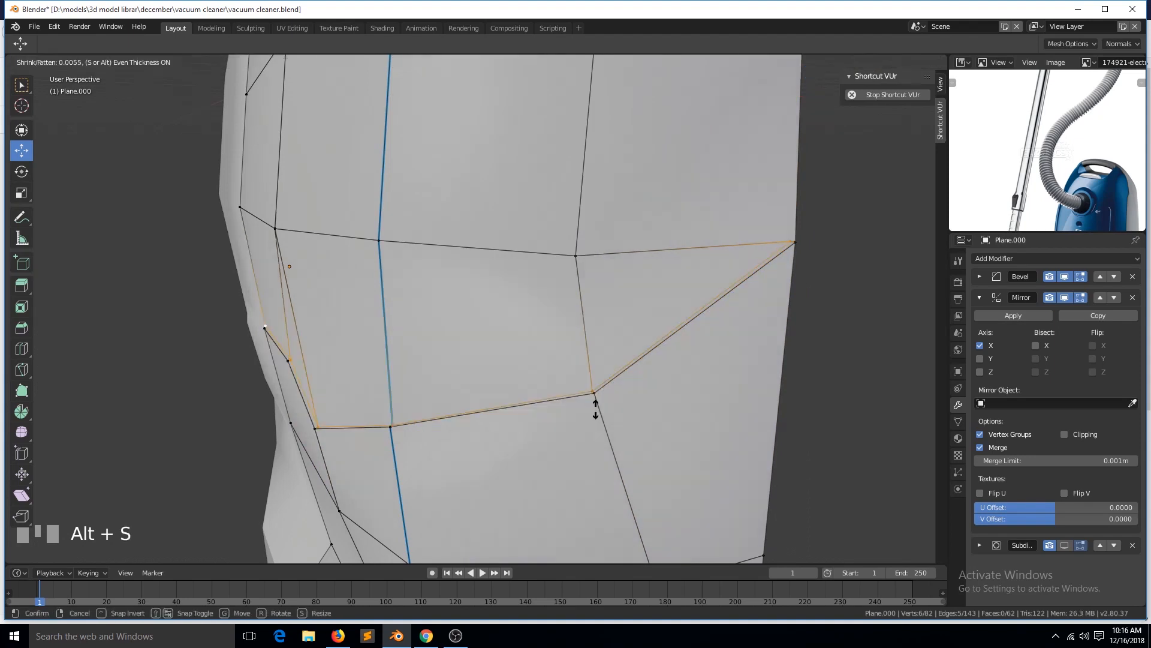
click(596, 412)
Delete the stray edge on the shell's side above the seam and fill the opening with a new four-sided face.
key(grave)
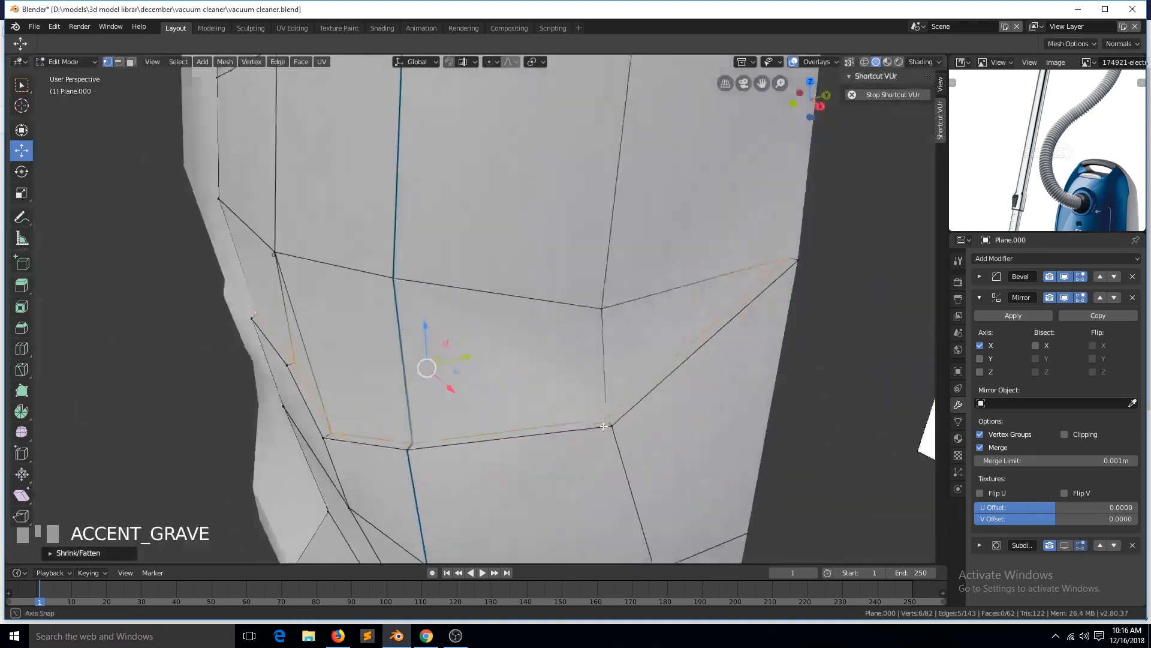
key(alt+a)
key(2)
click(671, 303)
key(x)
click(642, 253)
click(603, 343)
scroll(602, 340, down, 4)
shift+click(533, 211)
key(f)
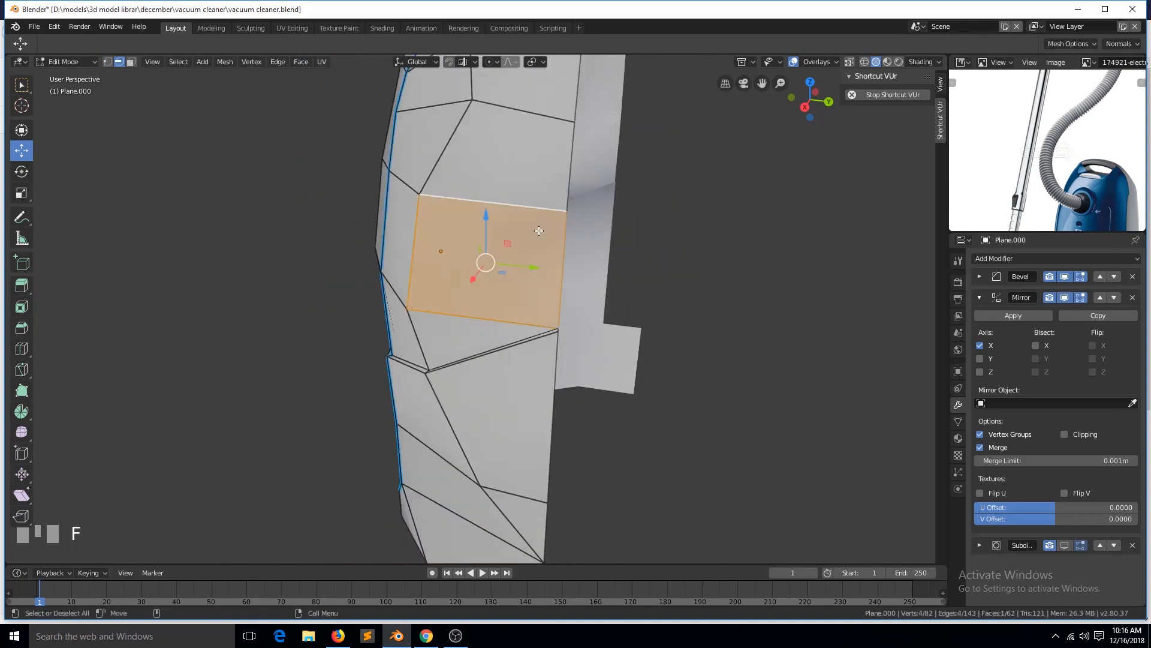
Set the bevel weight of both seam edge loops, including their front segments, to 1 and save the file from Object Mode.
scroll(539, 231, up, 3)
key(grave)
key(2)
alt+click(424, 446)
alt+shift+click(424, 446)
shift+click(254, 374)
key(ctrl+e)
click(609, 472)
key(1)
key(Return)
key(Tab)
scroll(609, 473, down, 3)
key(ctrl+s)
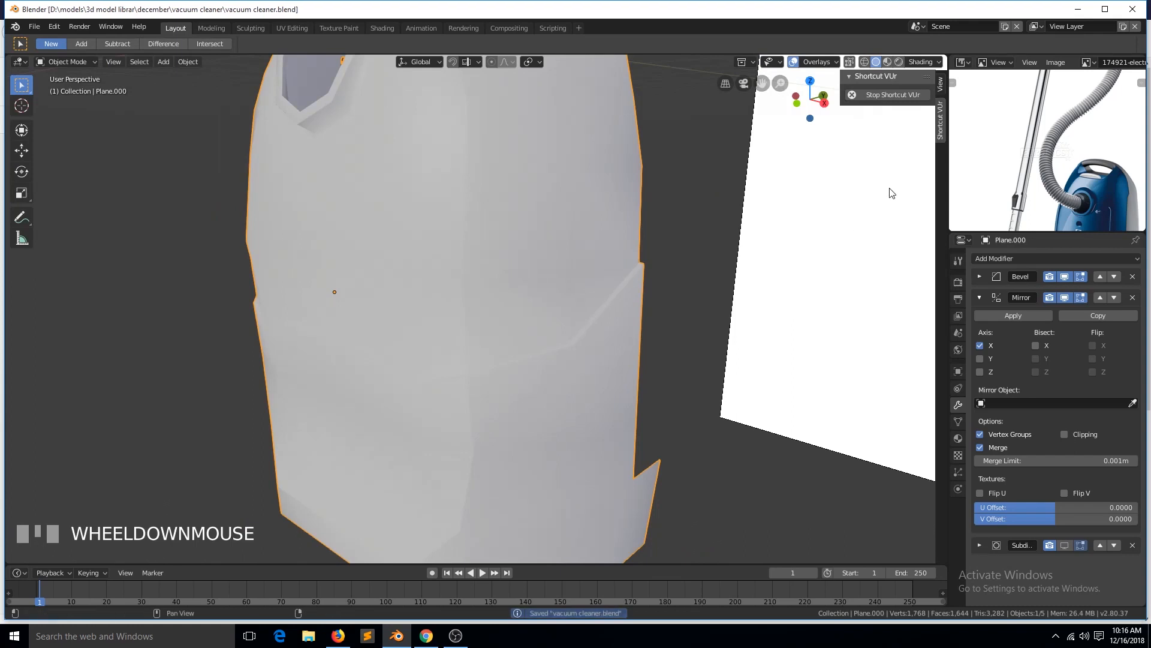
Turn the subdivision preview back on and examine the smoothed seam across the shell's front and side.
click(1063, 299)
click(1063, 299)
click(1065, 546)
scroll(564, 416, down, 2)
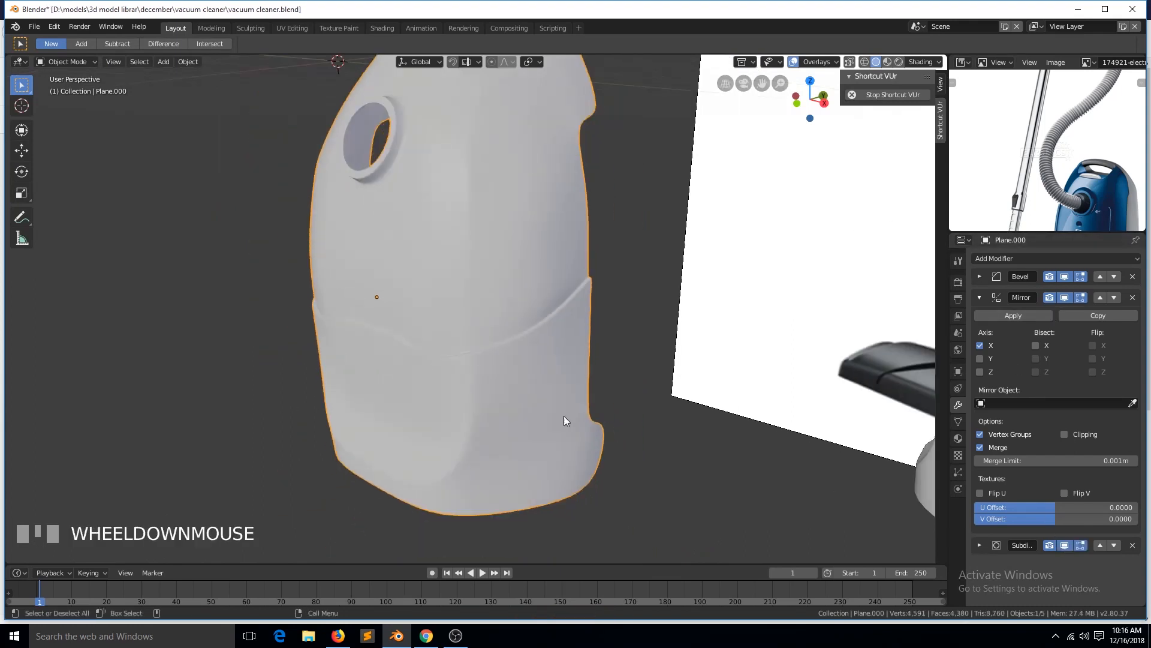
key(grave)
key(Tab)
scroll(503, 387, up, 4)
key(alt+a)
scroll(502, 387, up, 1)
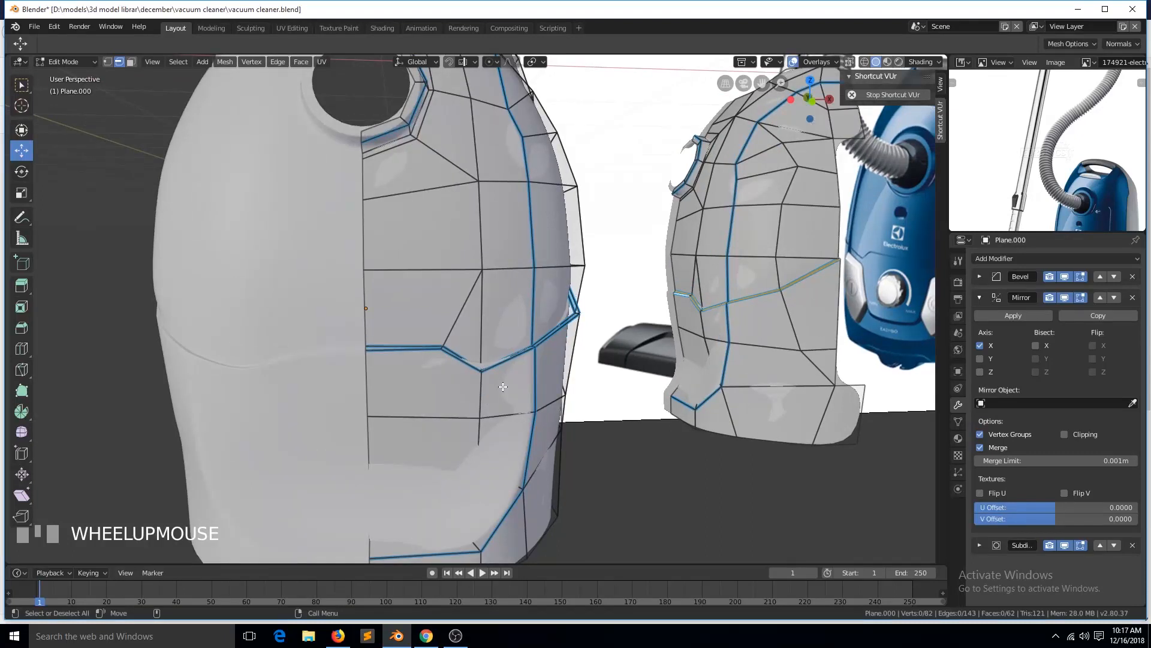
scroll(502, 387, down, 1)
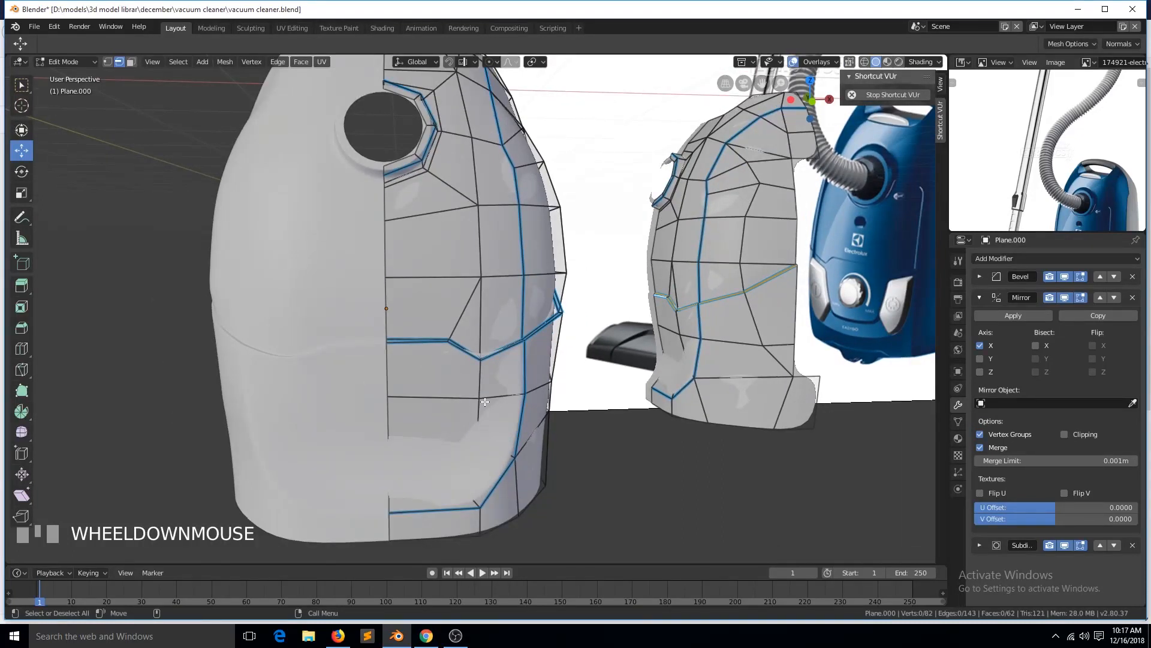
Slide the vertex just below the seam along the shell's marked vertical edge, then clear the selection.
key(grave)
click(531, 393)
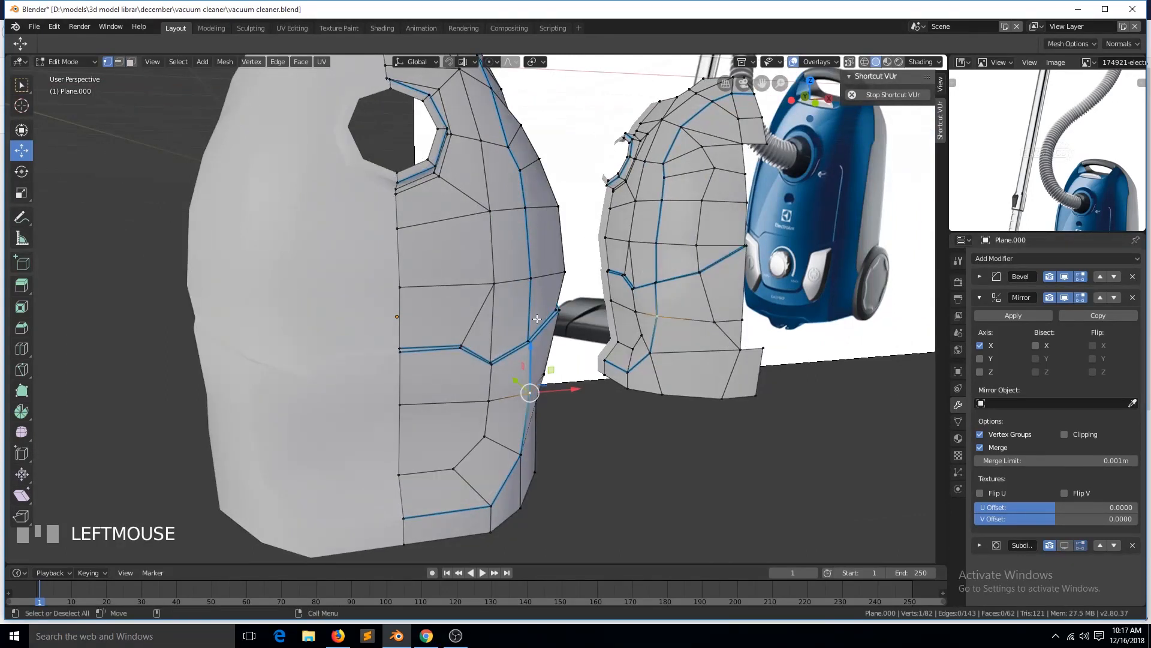
key(g)
key(g)
click(542, 295)
key(grave)
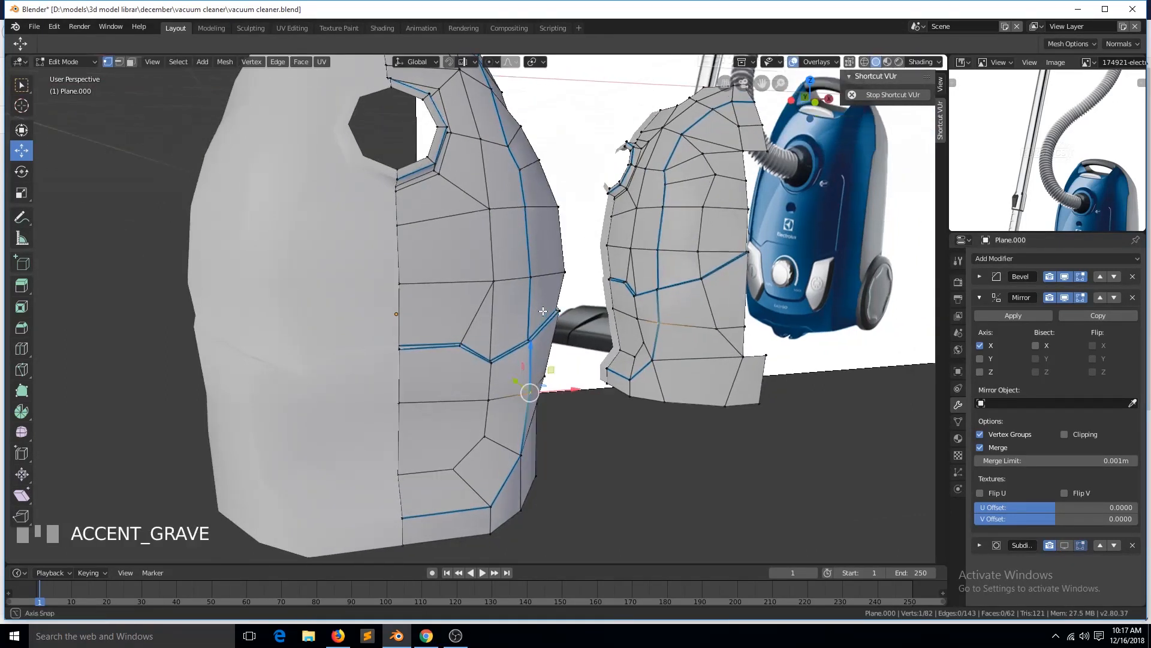
key(alt+a)
key(grave)
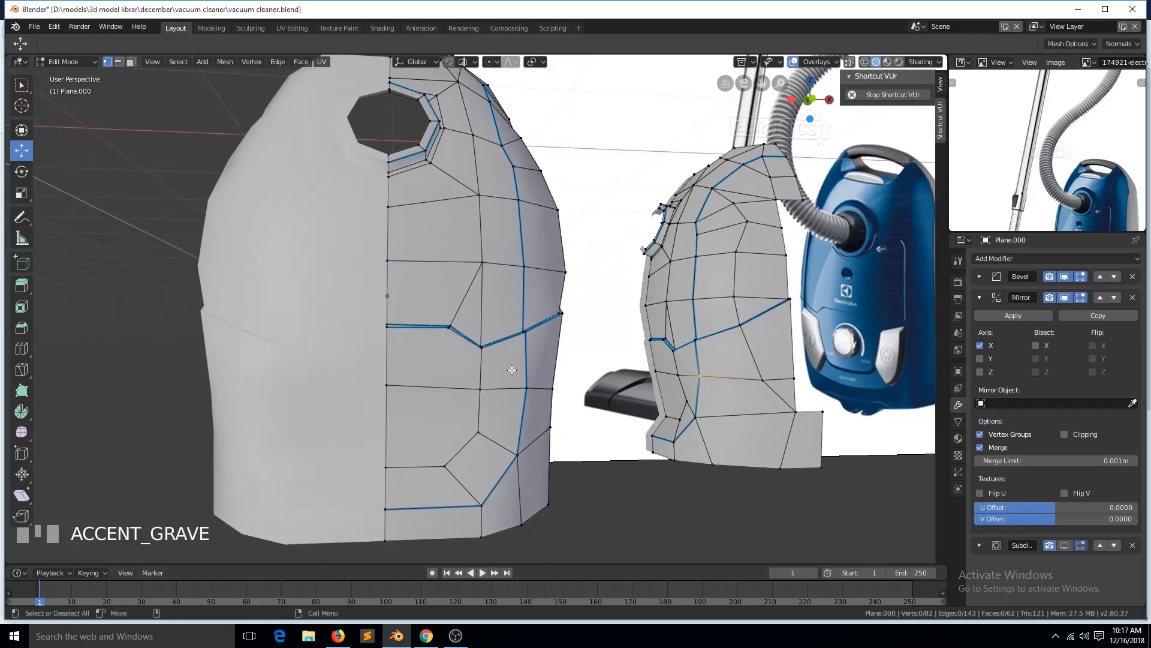
Inset the strip of faces running down from the seam and around the lower corner to the centre line.
key(3)
click(504, 363)
ctrl+click(471, 477)
ctrl+click(416, 488)
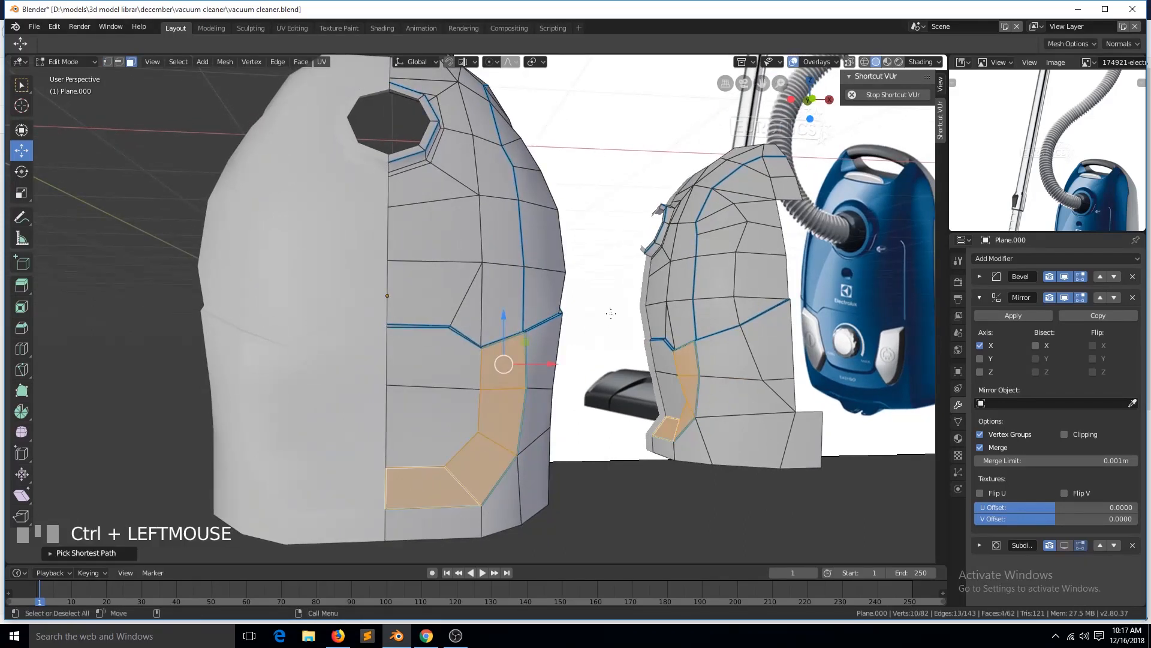
key(i)
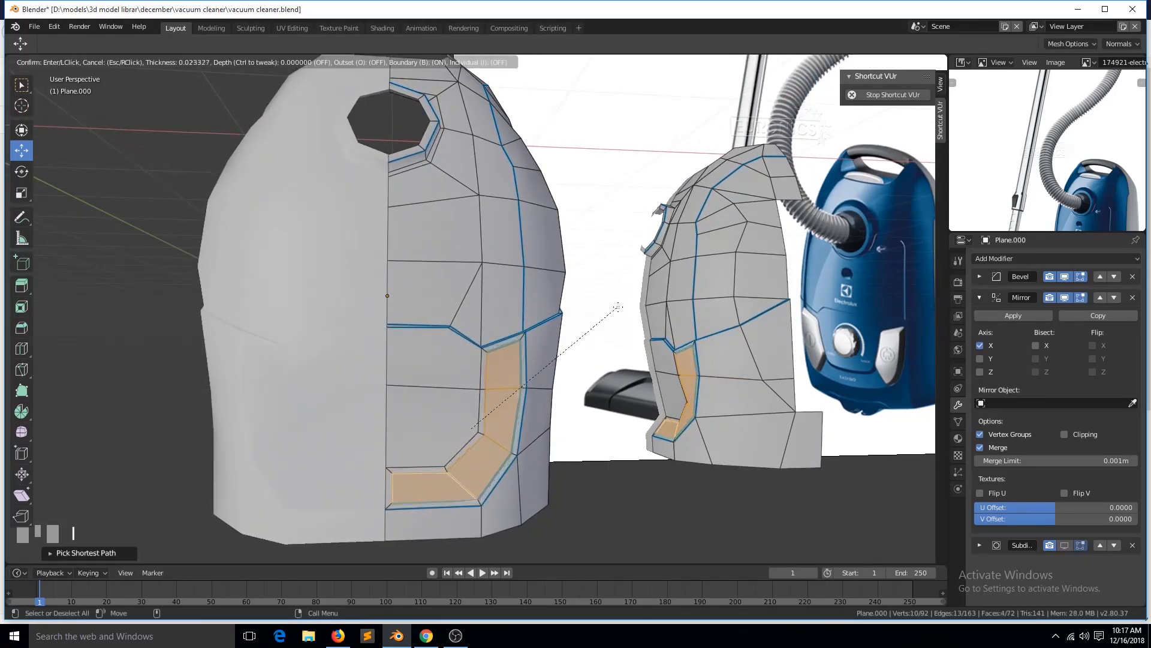
click(332, 527)
Delete the narrow inset face at the strip's centre-line end.
click(398, 488)
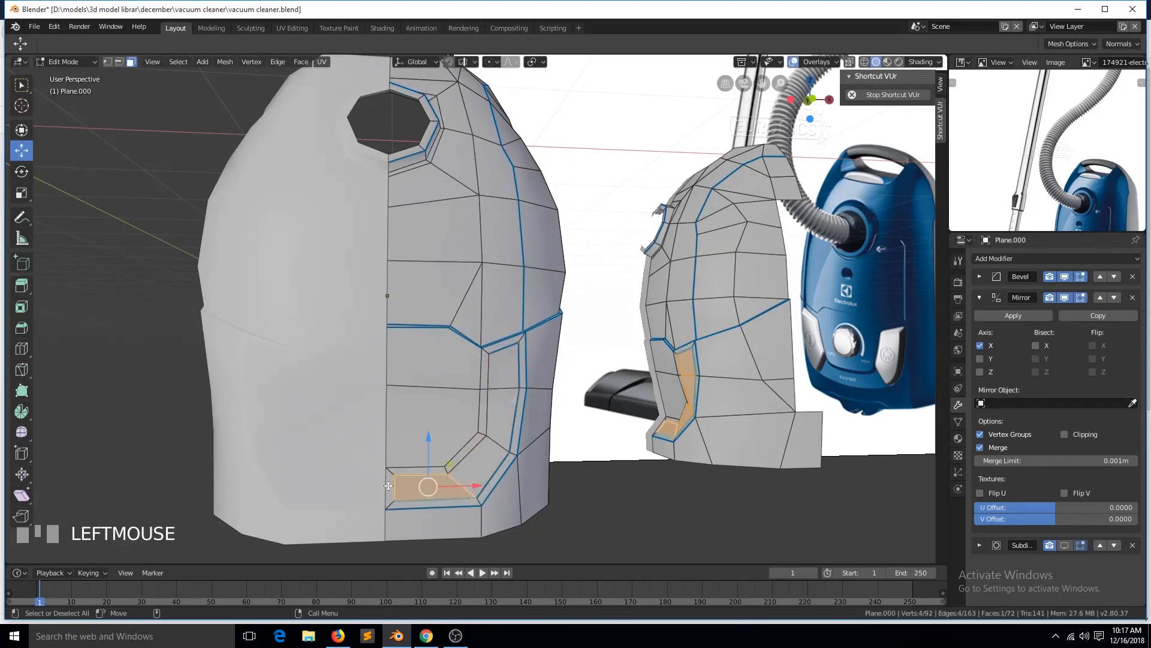
click(390, 487)
key(x)
click(389, 487)
Enable clipping on the Mirror modifier, move the strip's open end edge onto the centre line and save the file.
key(2)
click(434, 489)
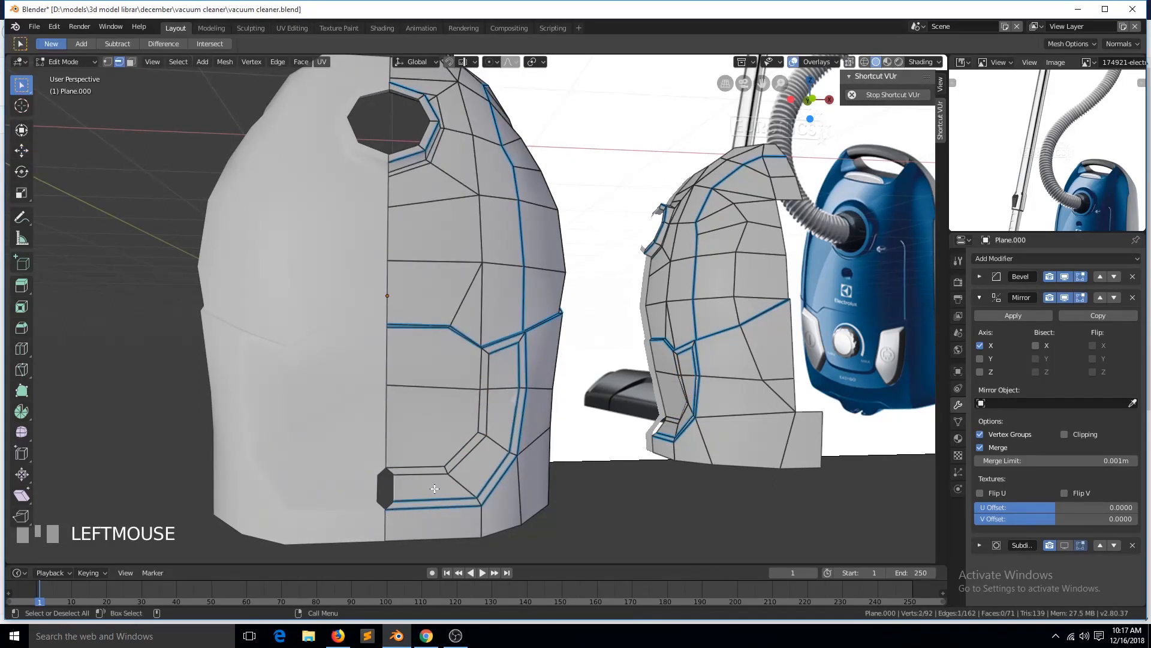
click(23, 151)
mouse_move(430, 486)
mouse_down()
mouse_move(409, 488)
mouse_move(439, 490)
mouse_up()
click(1077, 438)
key(Tab)
key(ctrl+s)
key(Tab)
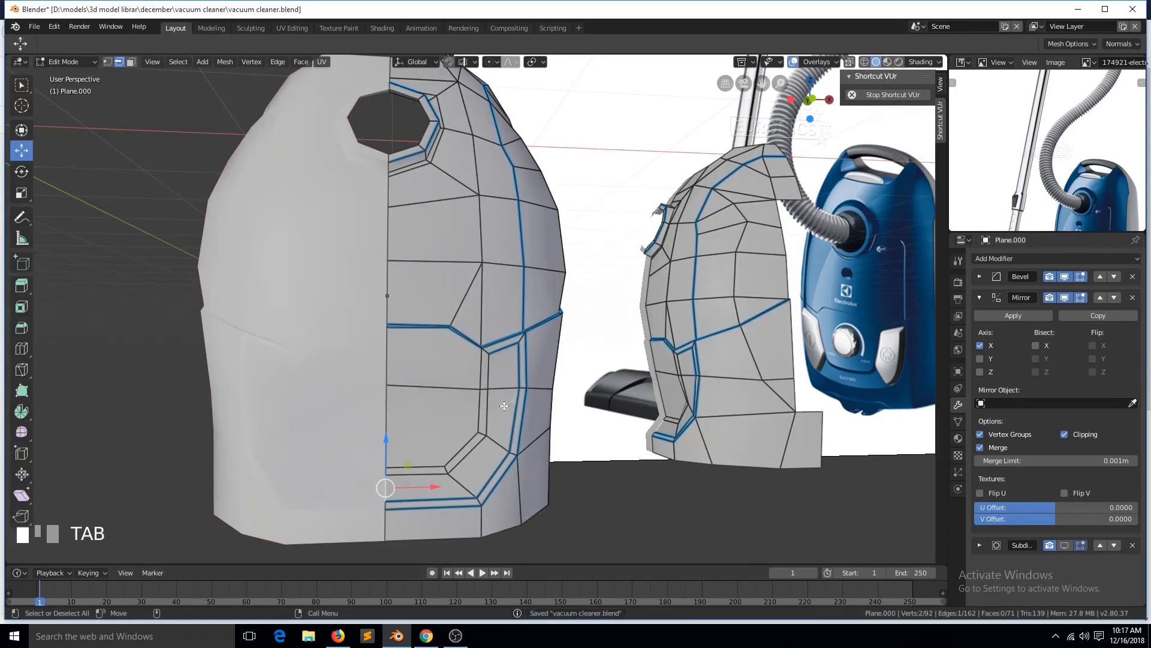
key(3)
click(505, 369)
ctrl+click(426, 487)
key(grave)
key(alt+s)
right_click(458, 462)
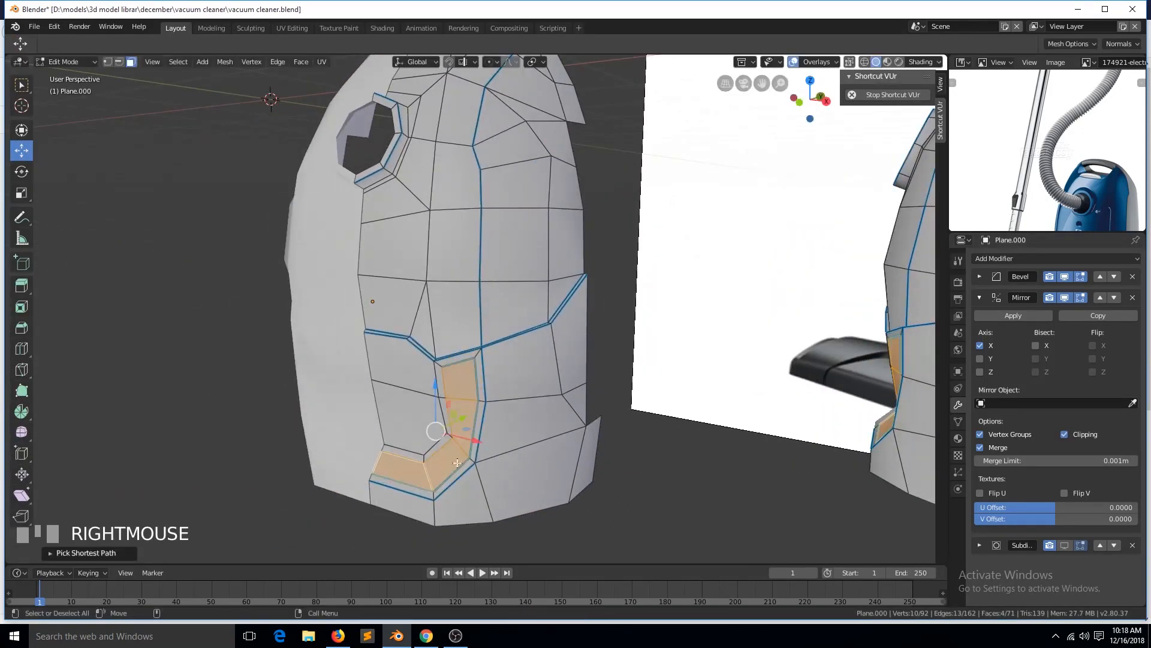
middle_drag(457, 462, 437, 443)
scroll(438, 443, up, 1)
scroll(1000, 177, down, 1)
scroll(999, 177, up, 1)
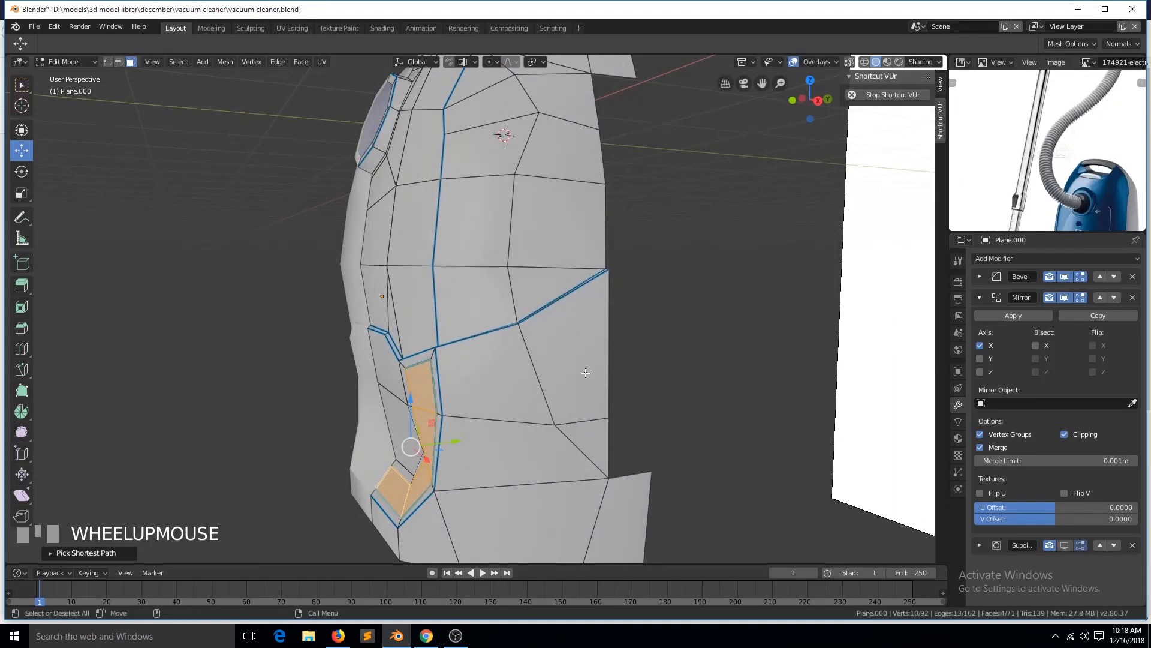
Merge the inset strip's outer vertex on the centre line into the neighbouring panel outline vertex.
key(grave)
key(1)
click(393, 511)
key(alt+a)
click(393, 499)
key(w)
shift+click(391, 511)
click(390, 502)
shift+click(391, 512)
key(alt+m)
click(459, 493)
Repeat the merge for the two outer vertex pairs around the strip's lower corner.
click(475, 500)
shift+click(482, 508)
key(shift+r)
shift+click(485, 506)
click(509, 460)
shift+click(518, 459)
key(shift+r)
Repeat the merge for the outer vertex pair on the strip's vertical part below the seam and save the file.
click(522, 400)
shift+click(518, 400)
shift+click(515, 400)
shift+click(530, 396)
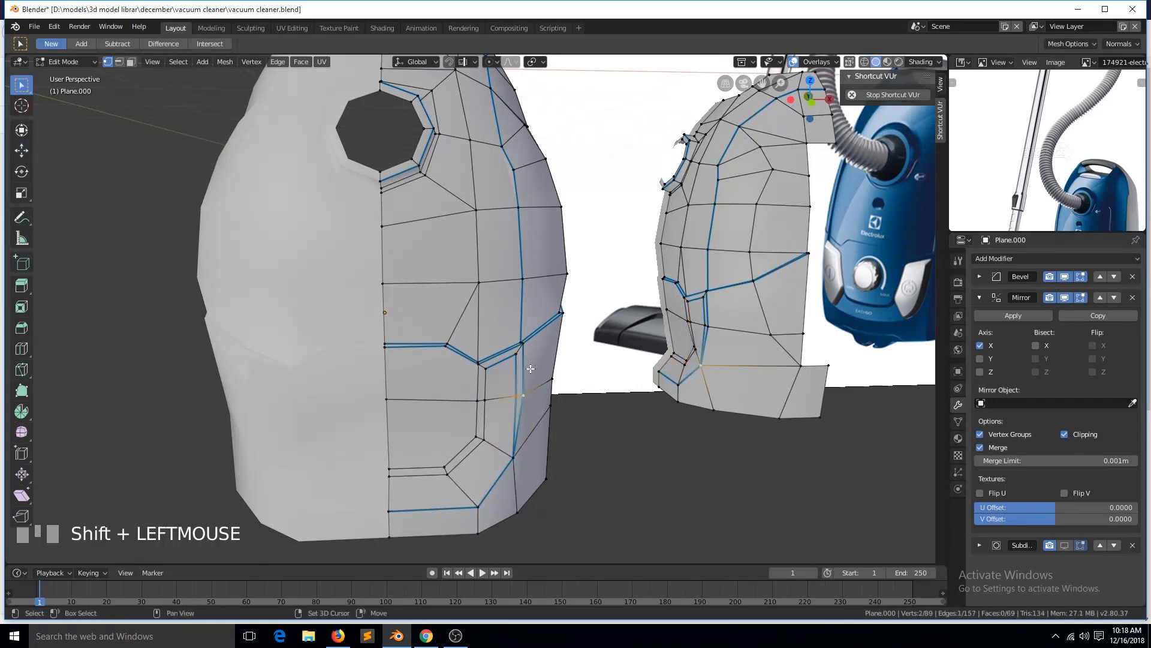
key(shift+r)
key(ctrl+s)
scroll(534, 370, up, 1)
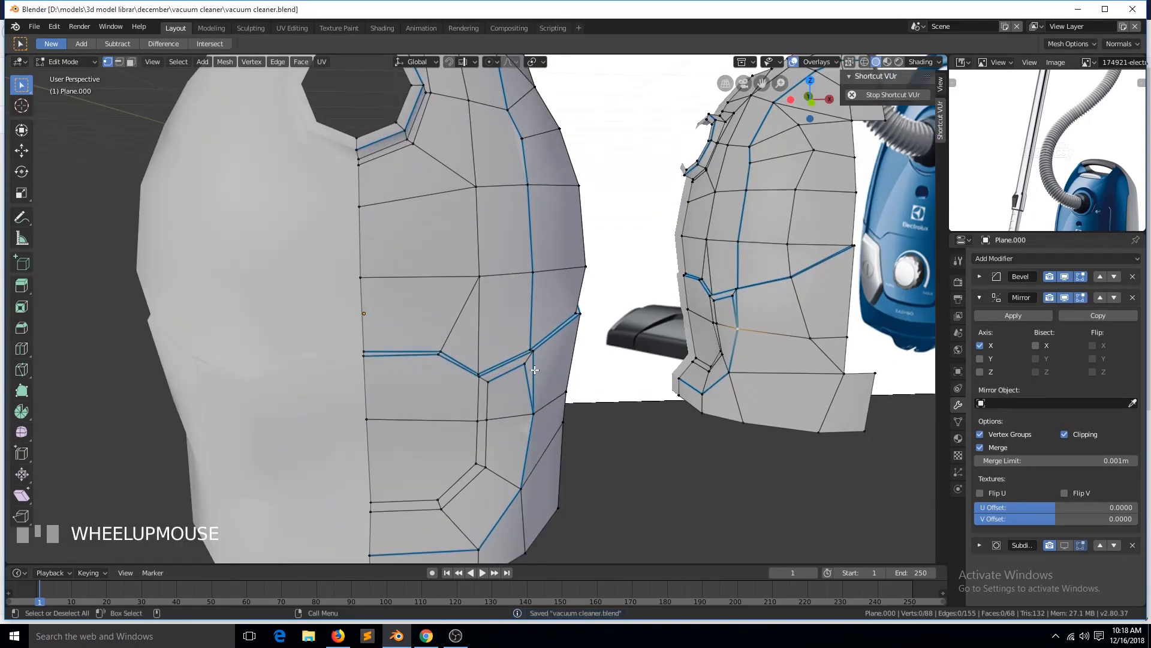
key(Tab)
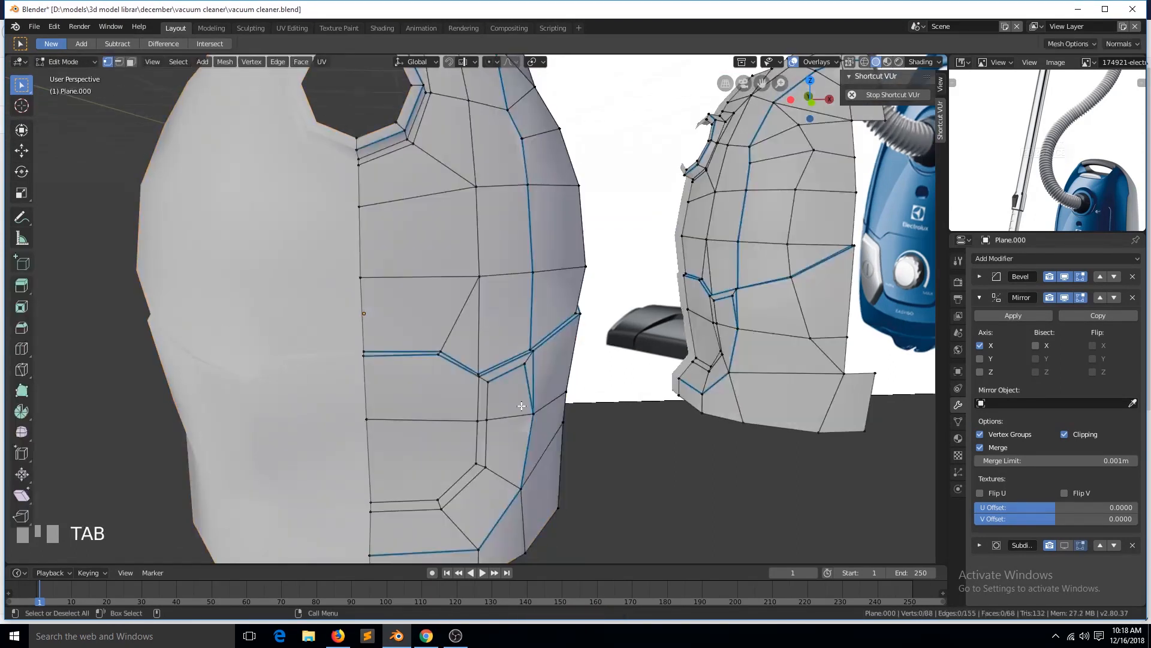
Push the inset strip's outer edge path, from the seam down around the lower corner, along its normals with Shrink/Fatten.
scroll(804, 281, down, 1)
key(3)
click(492, 374)
key(2)
click(502, 361)
ctrl+click(427, 474)
middle_drag(427, 473, 394, 467)
scroll(394, 467, up, 2)
key(alt+s)
key(grave)
key(Escape)
Edge-slide the same edge path, move it slightly along the Y axis to deepen the recess, and save the file.
middle_drag(470, 497, 421, 481)
key(g)
key(g)
click(425, 464)
key(g)
key(y)
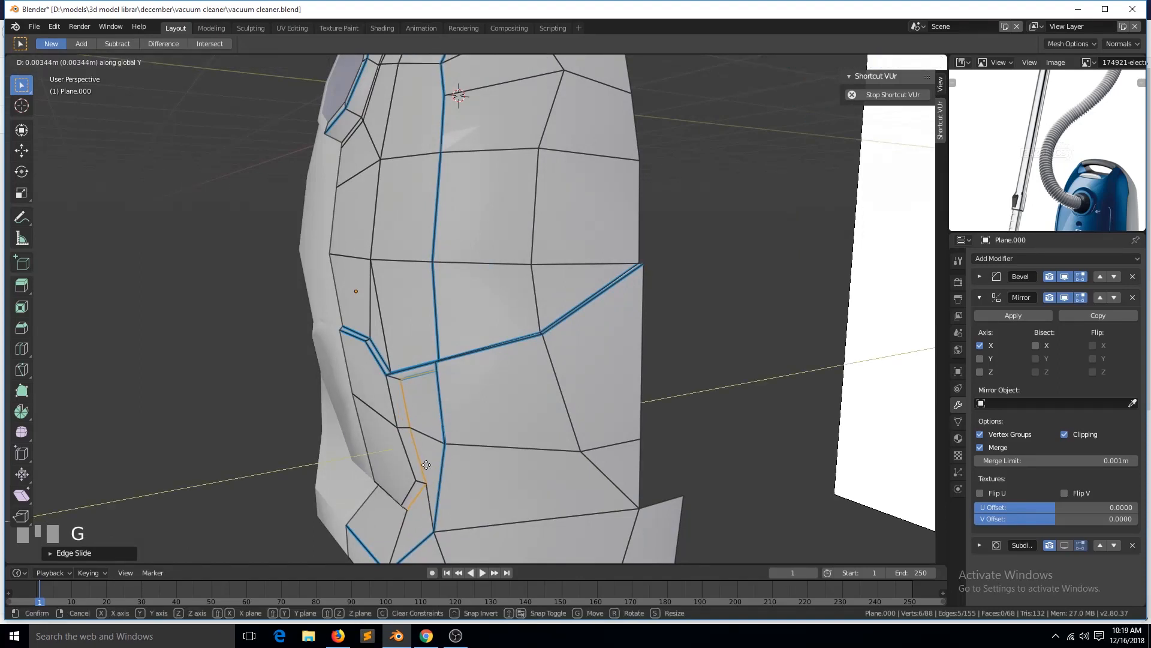
click(425, 464)
key(Tab)
scroll(415, 480, down, 1)
key(grave)
middle_drag(415, 479, 535, 466)
key(Tab)
key(grave)
key(ctrl+s)
Give both edge paths of the panel strip and the recess's upper edge a bevel weight of 1.
alt+shift+click(478, 412)
alt+shift+click(482, 362)
scroll(482, 362, up, 2)
key(grave)
shift+click(442, 374)
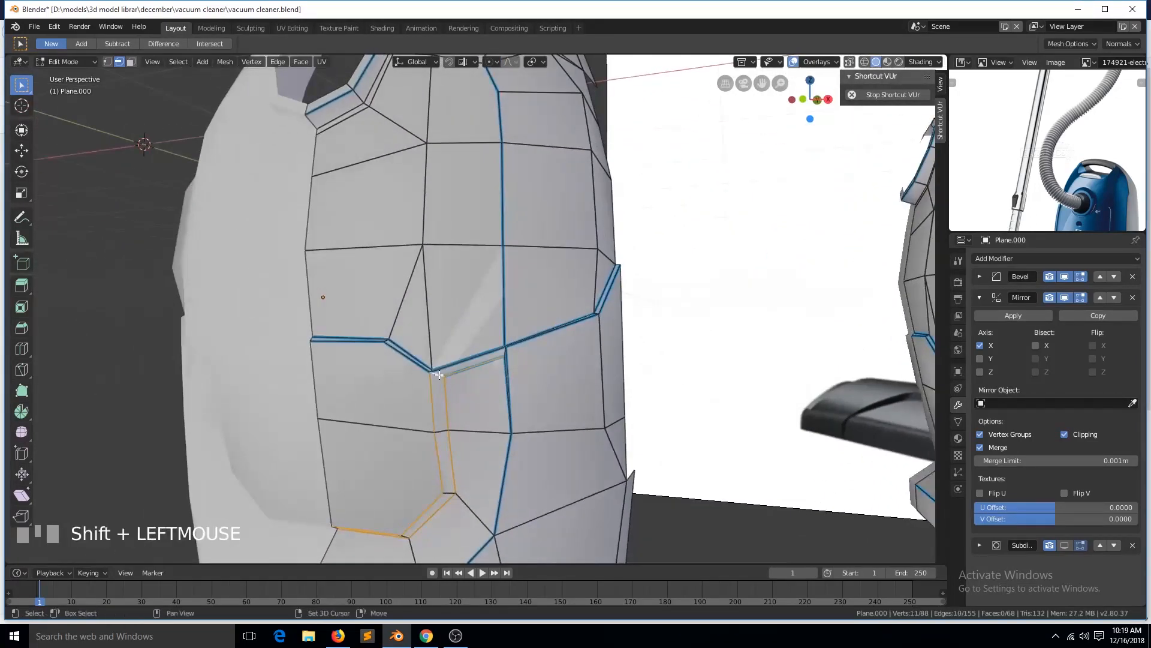
key(grave)
scroll(543, 347, down, 2)
scroll(542, 346, up, 1)
shift+click(576, 372)
key(ctrl+e)
click(580, 373)
text(1)
key(Return)
Save the file and display the subdivision in the viewport to check the smoothed body.
key(Tab)
scroll(573, 375, down, 3)
key(grave)
key(ctrl+s)
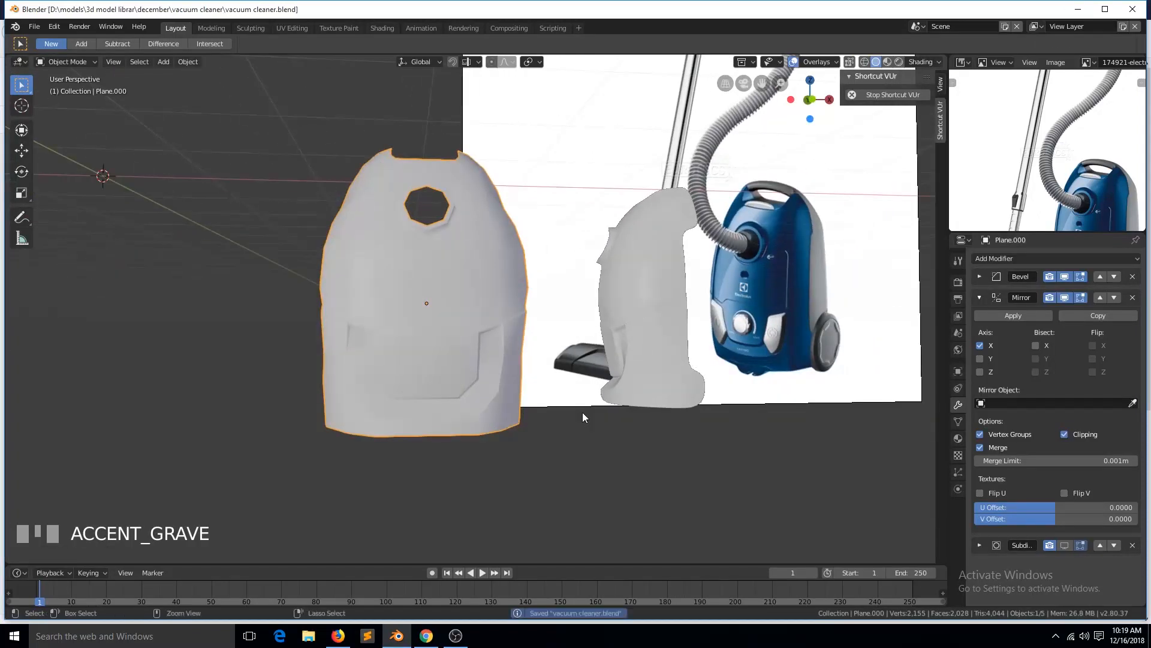
click(1065, 545)
scroll(512, 386, up, 4)
scroll(514, 386, down, 2)
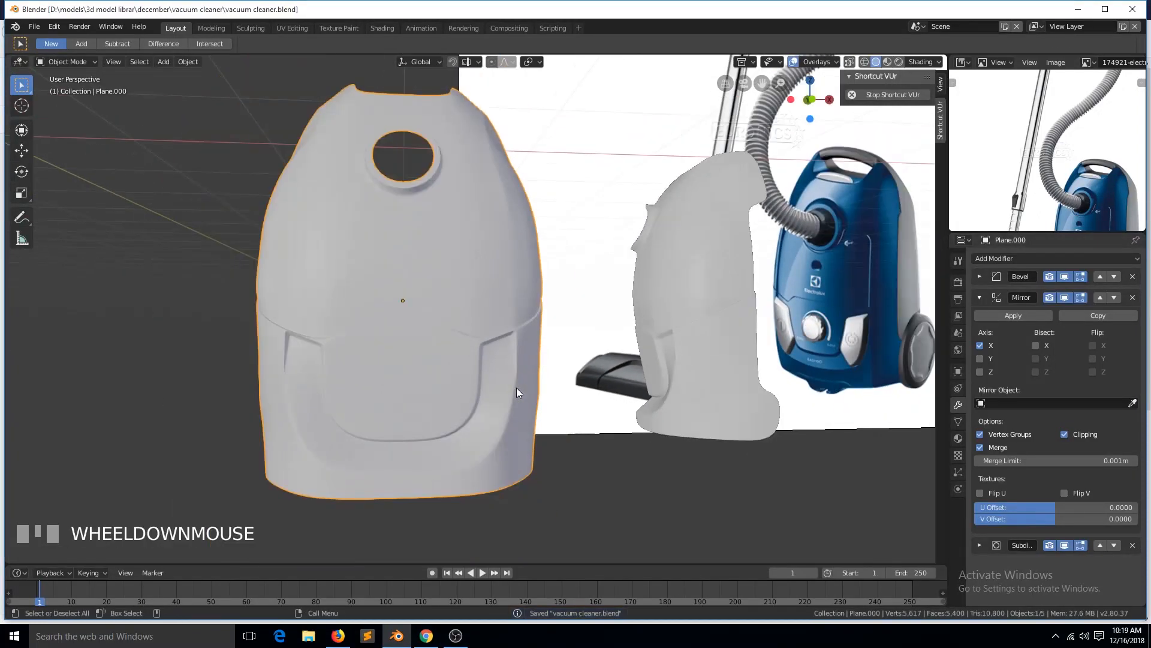
Set the bevel weight of one more edge near the seam to 1 and hide the subdivision in the viewport.
scroll(513, 385, up, 2)
key(Tab)
scroll(392, 372, up, 3)
key(ctrl+e)
click(508, 364)
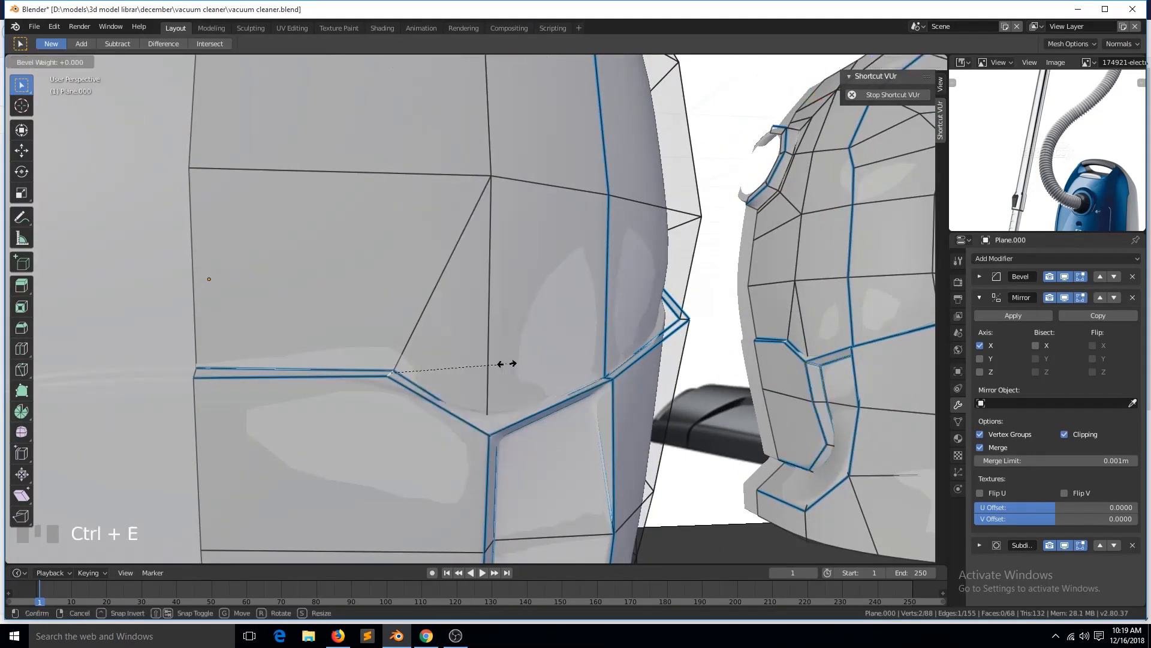
key(1)
key(Return)
key(Tab)
scroll(510, 365, down, 5)
key(grave)
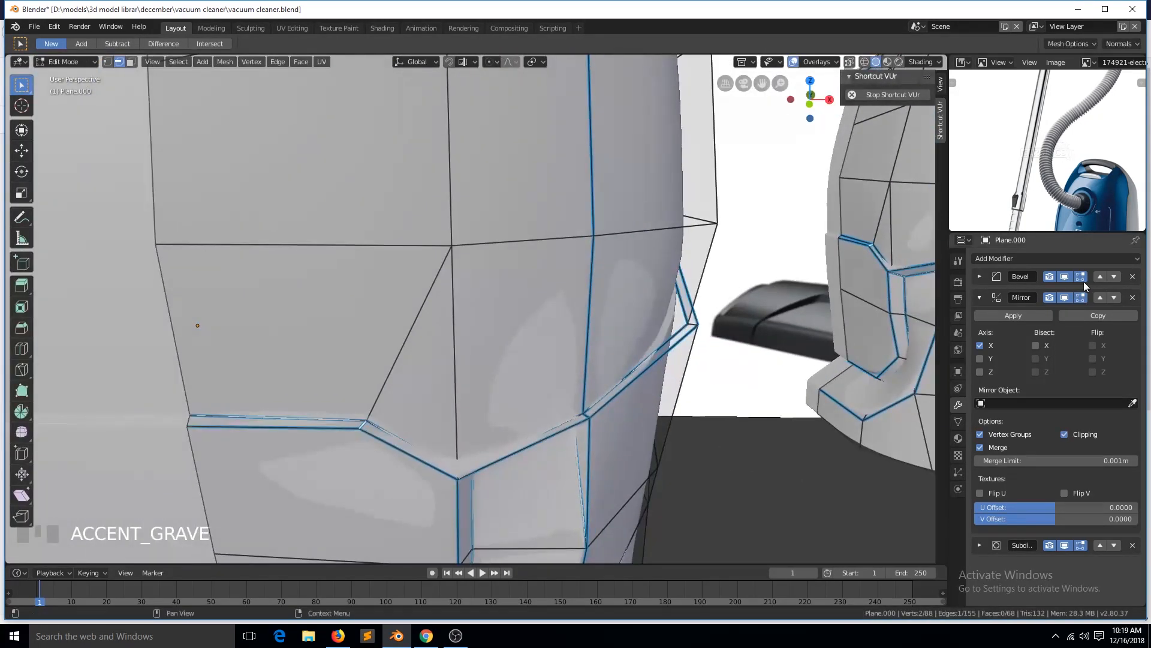
click(1039, 497)
click(1065, 546)
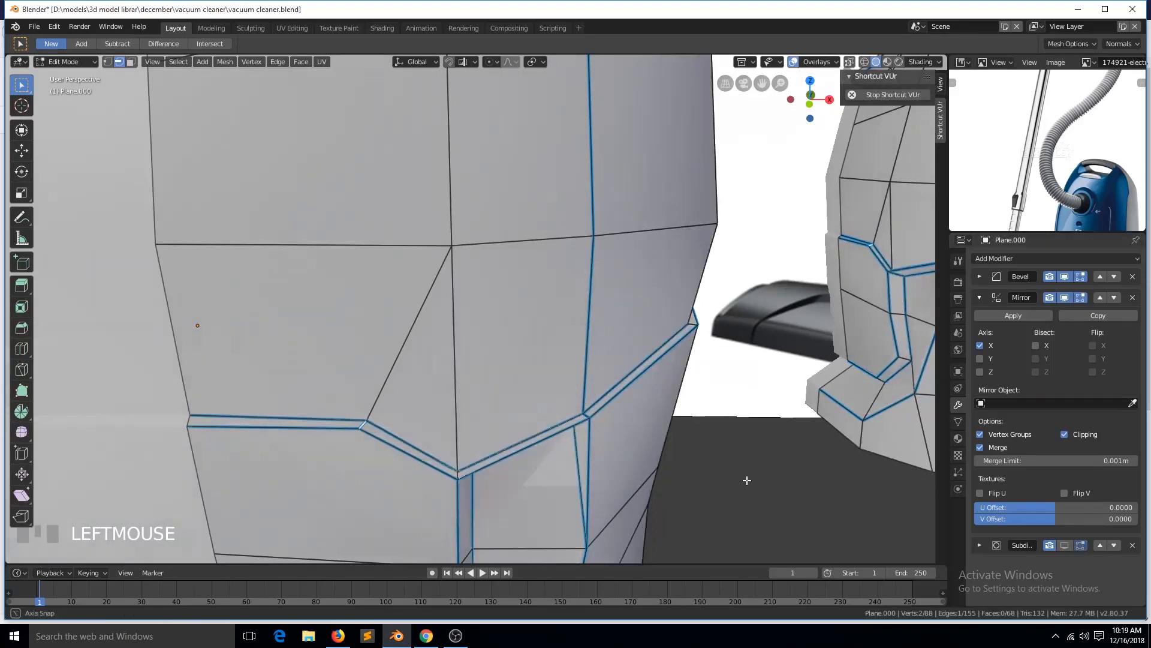
Edge-slide the seam's upper edge above the recess upwards to widen the seam there.
key(grave)
scroll(715, 466, up, 2)
key(grave)
click(588, 439)
scroll(738, 373, down, 1)
key(grave)
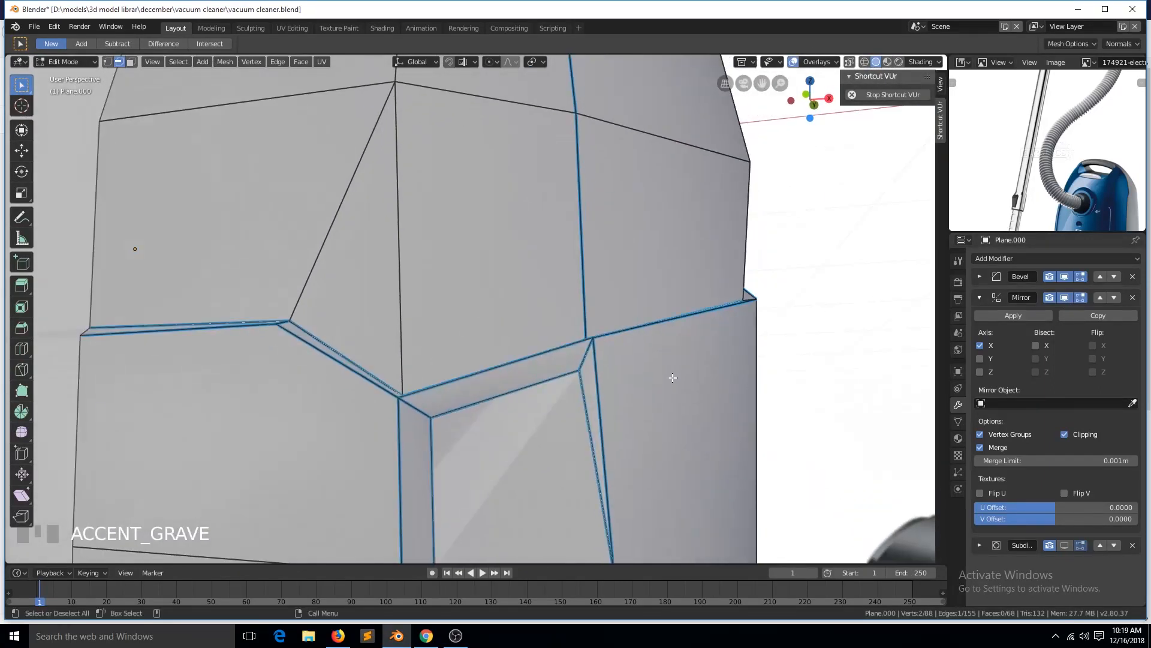
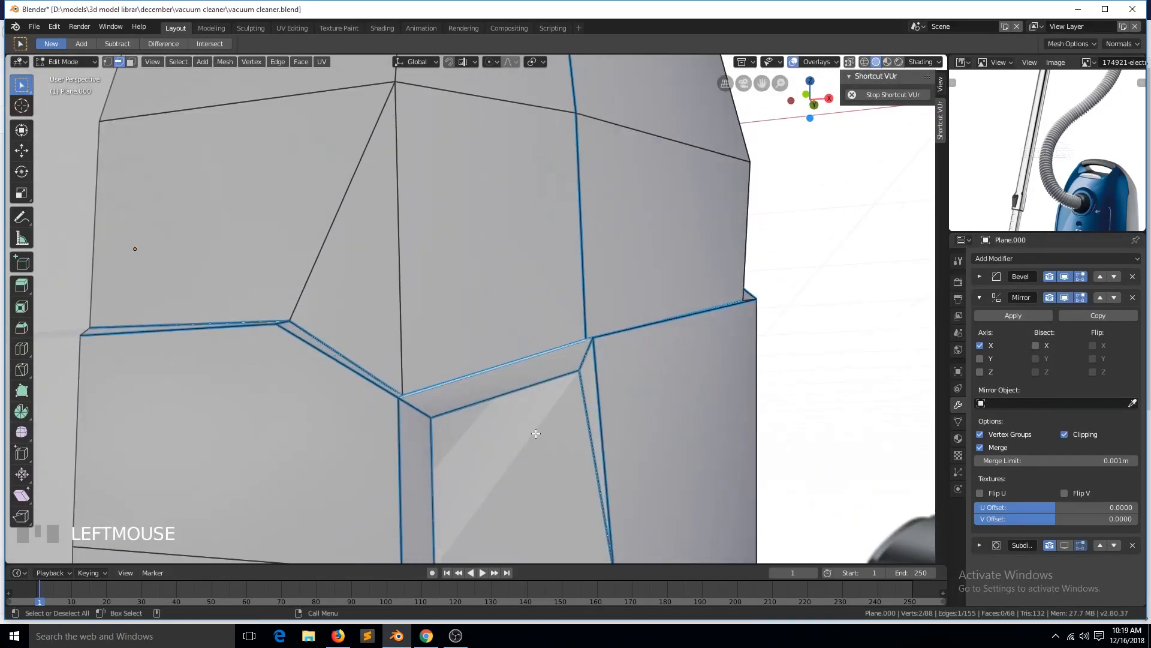
key(grave)
click(519, 419)
key(g)
key(g)
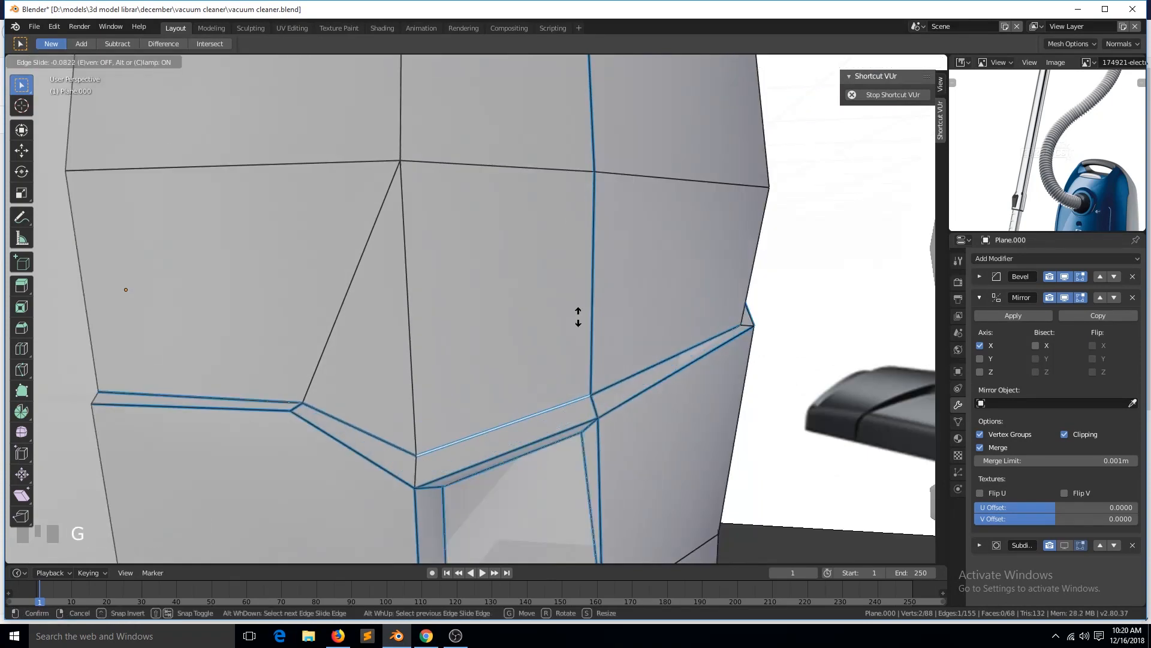
click(580, 316)
key(grave)
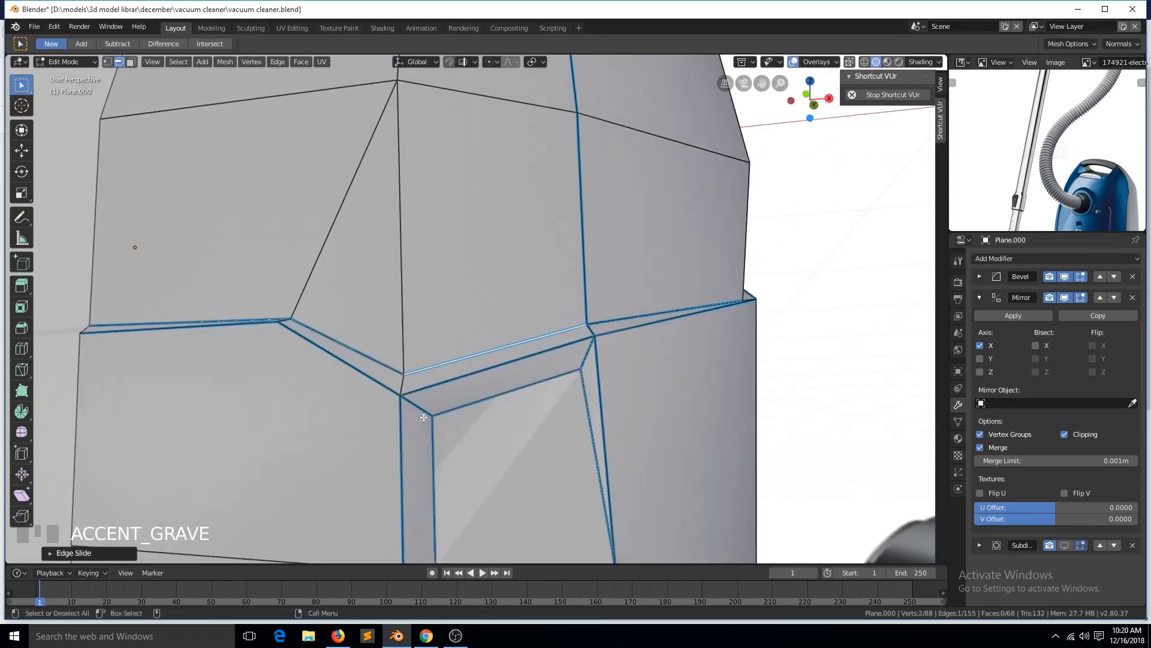
Bevel the seam's lower edge above the recess with one segment and an offset of about 0.012.
click(456, 377)
key(ctrl+b)
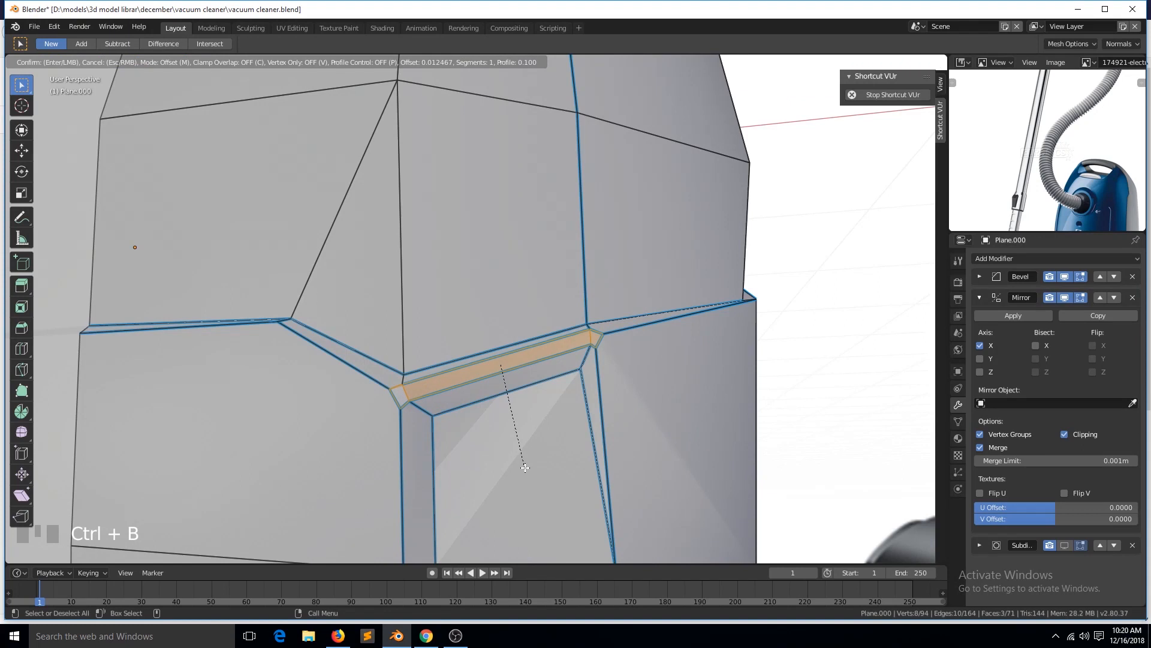
click(526, 467)
scroll(526, 467, down, 6)
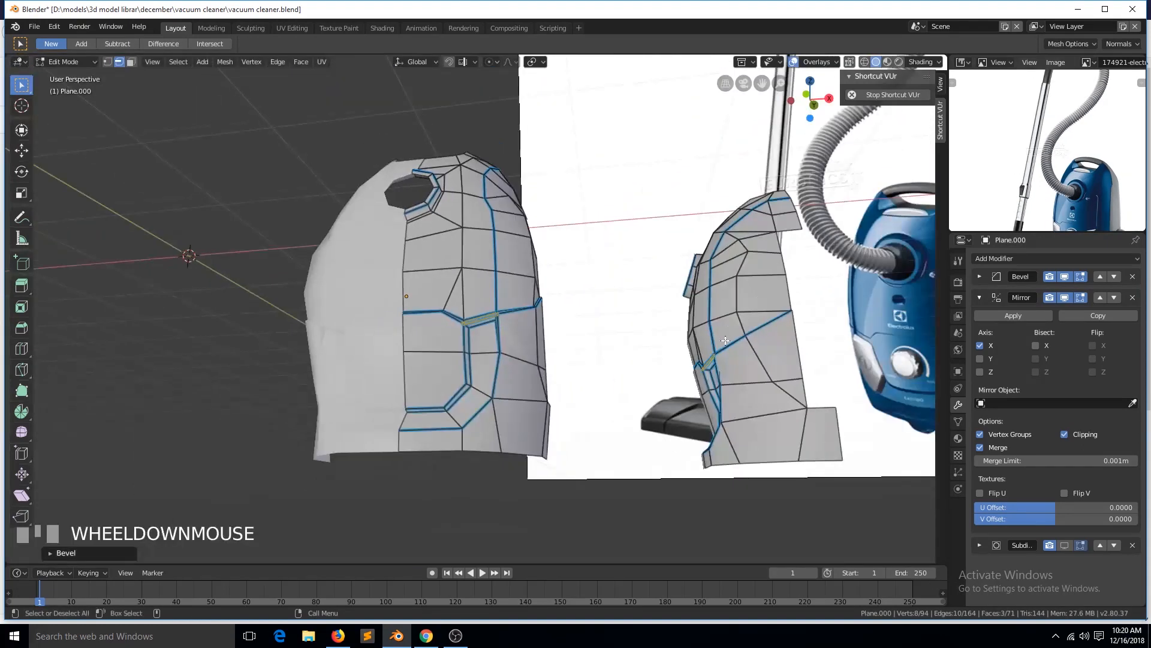
Adjust the bevel weight of edges around the new bevel and inspect the smoothed recess corners with the subdivision displayed.
key(grave)
key(1)
key(alt+a)
key(2)
key(ctrl+e)
click(519, 473)
key(Tab)
scroll(664, 439, down, 4)
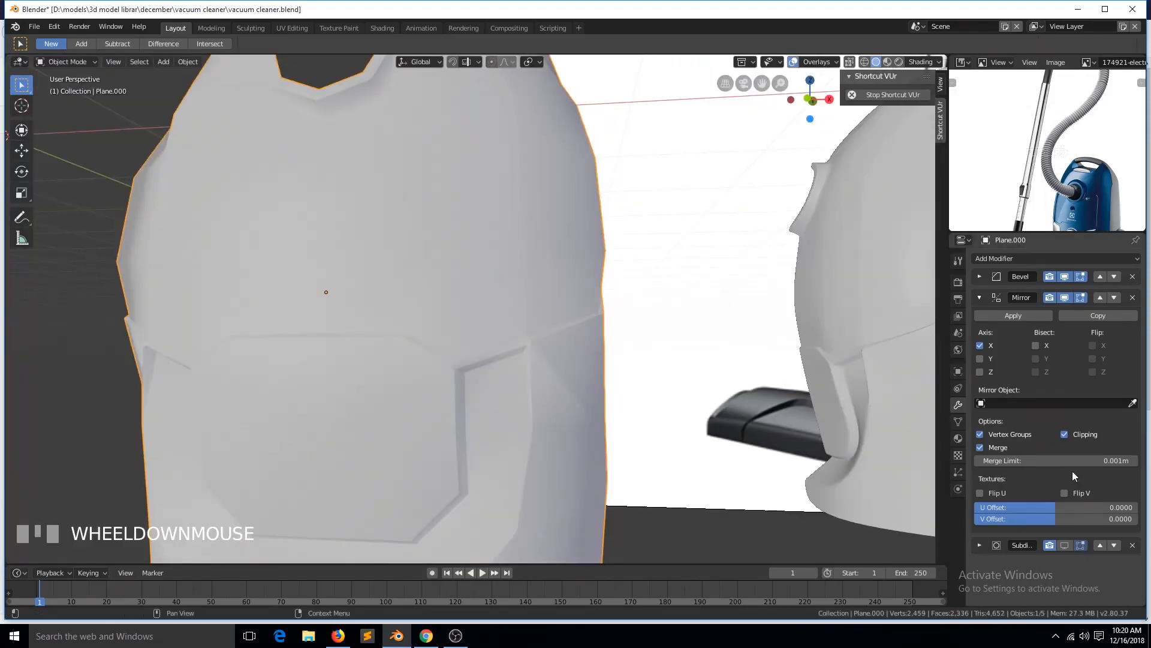
click(1066, 544)
middle_drag(532, 382, 487, 376)
key(grave)
scroll(498, 387, up, 5)
key(Tab)
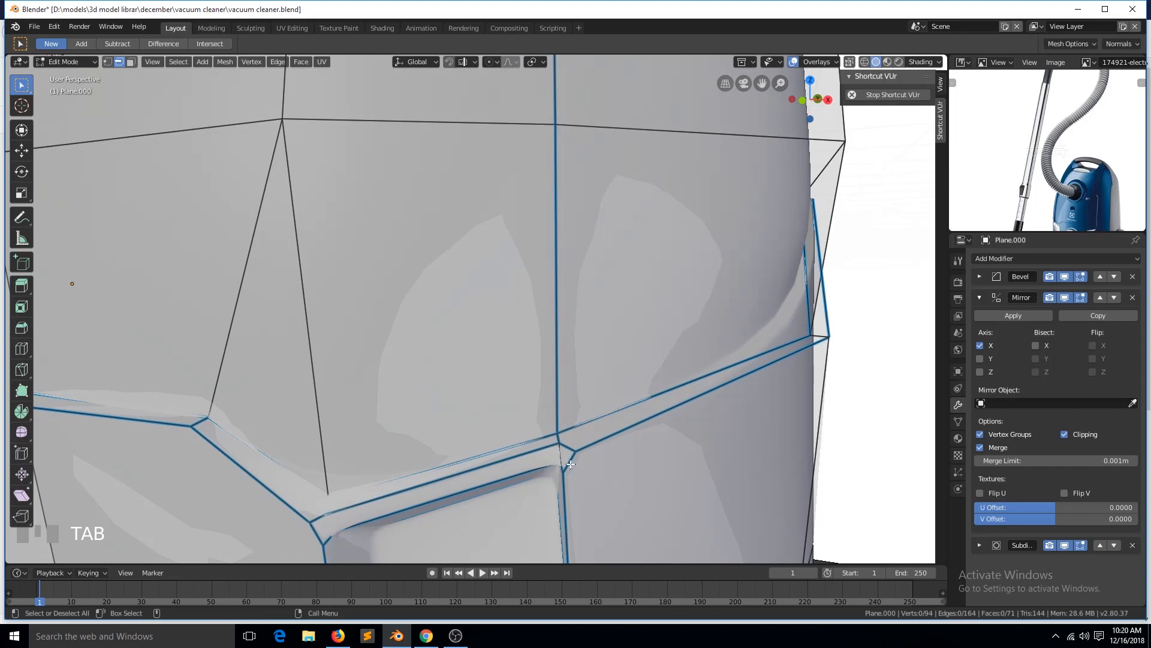
Hide the subdivision and merge the two close vertices at the recess's upper outer corner.
click(1065, 545)
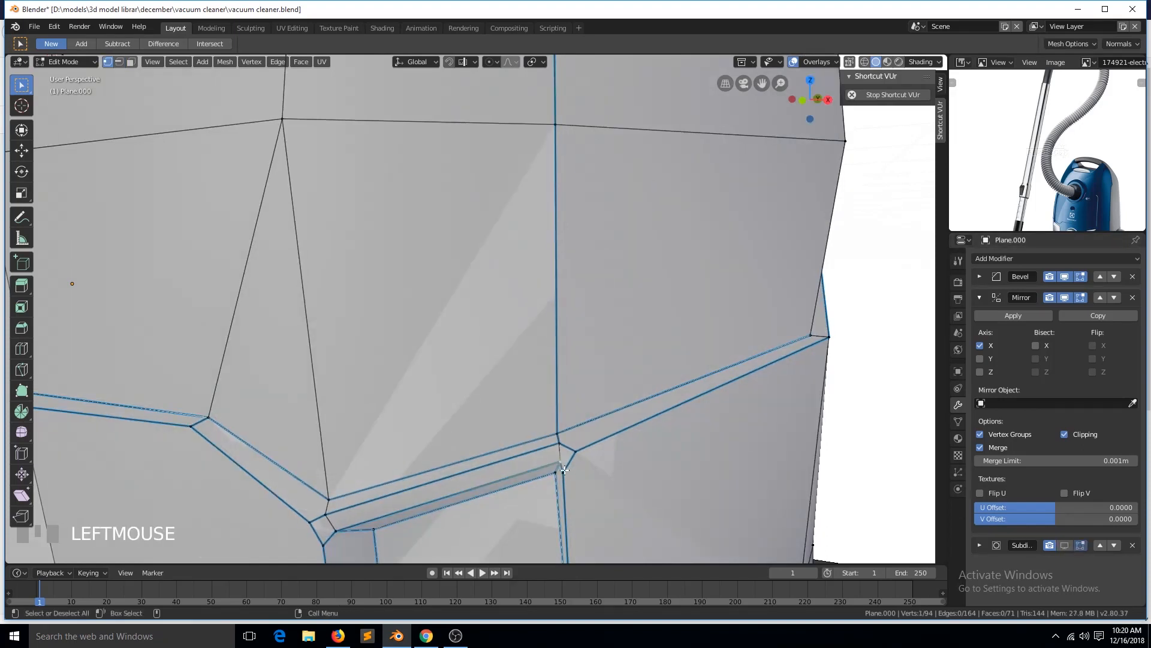
scroll(571, 469, down, 1)
key(alt+m)
click(573, 469)
click(573, 468)
scroll(566, 437, up, 2)
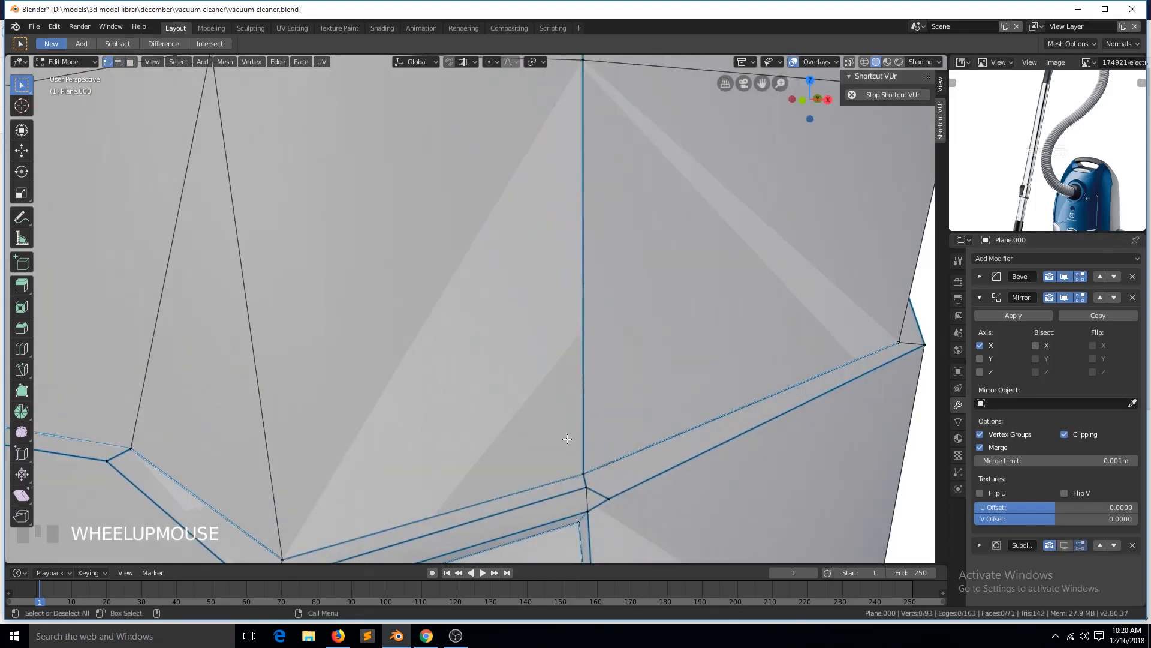
Merge the neighbouring vertex pair where the seam's lower line crosses the body's vertical bevelled edge.
scroll(566, 438, down, 1)
click(578, 453)
shift+click(566, 448)
key(alt+m)
click(567, 454)
key(Tab)
scroll(576, 440, down, 4)
key(Tab)
scroll(504, 435, up, 2)
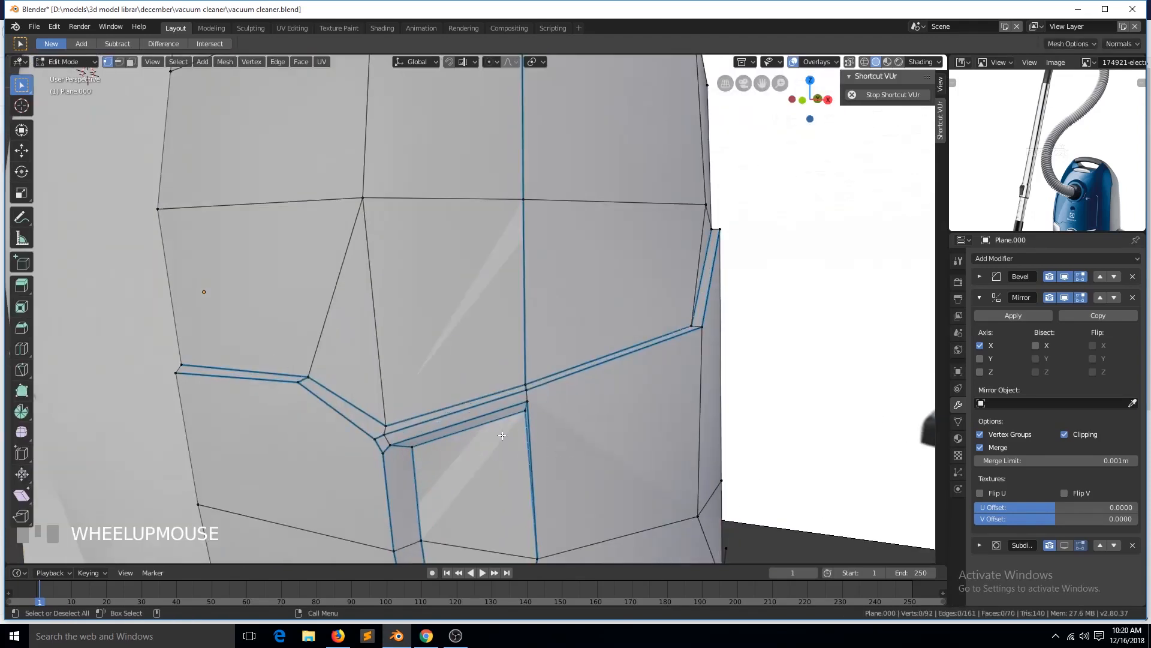
Slide two vertices at the recess's upper inner corner along their edges and display the subdivision to check the result.
middle_drag(501, 435, 540, 433)
scroll(450, 424, up, 2)
click(448, 423)
key(g)
key(g)
click(415, 397)
click(470, 444)
key(g)
key(g)
click(477, 435)
key(alt+a)
click(1065, 545)
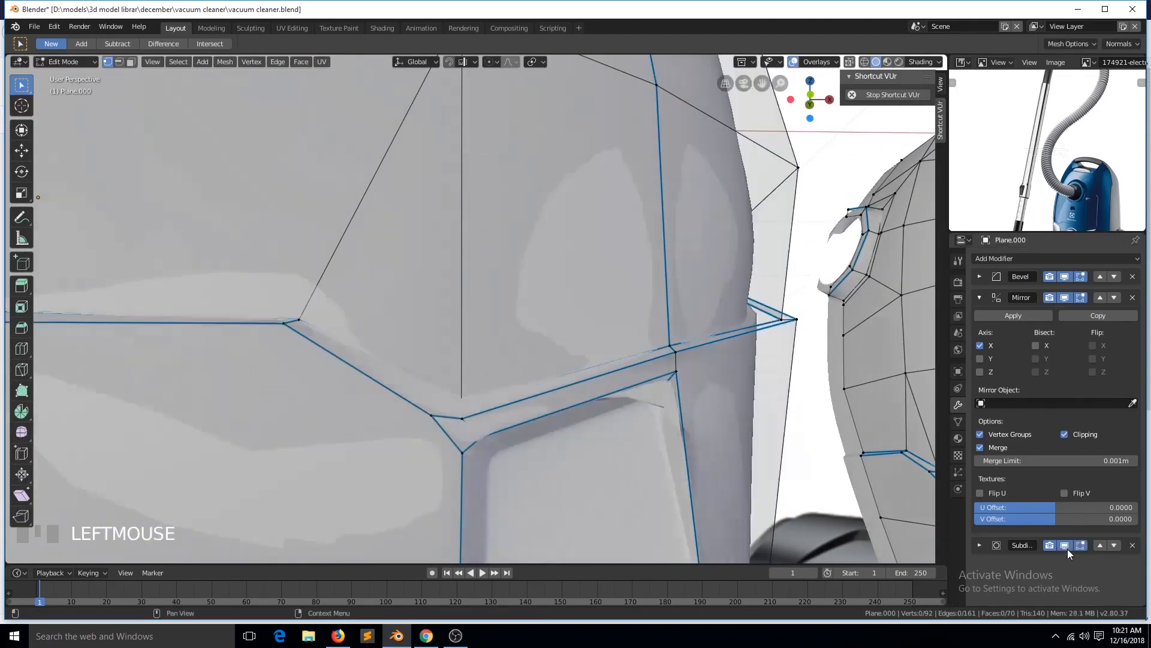
key(Tab)
key(Tab)
middle_drag(695, 411, 696, 392)
key(grave)
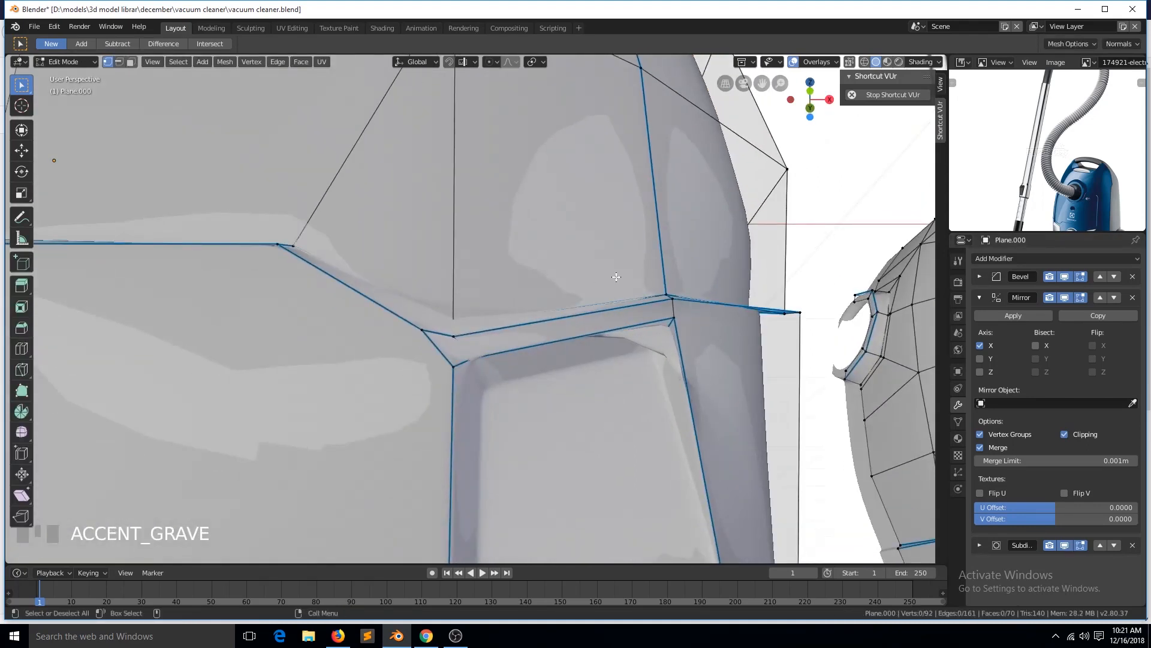
Set the bevel weight of the short edge between the seam and the recess's upper outer corner to 1.
key(2)
click(674, 310)
key(ctrl+e)
click(721, 326)
key(1)
key(Return)
key(grave)
middle_drag(722, 327, 702, 433)
Hide the subdivision, slide the two vertices where the vertical bevelled edge meets the seam, and save the file.
click(1065, 545)
key(grave)
key(1)
click(569, 397)
ctrl+click(574, 407)
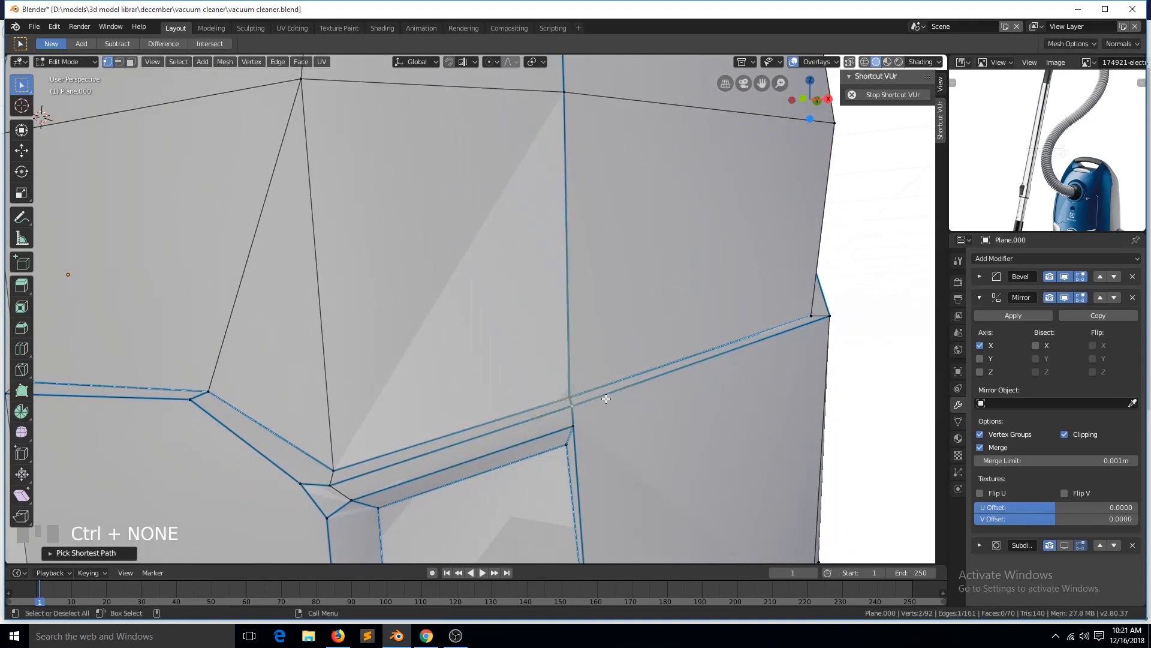
key(g)
key(g)
click(622, 393)
key(Tab)
key(ctrl+s)
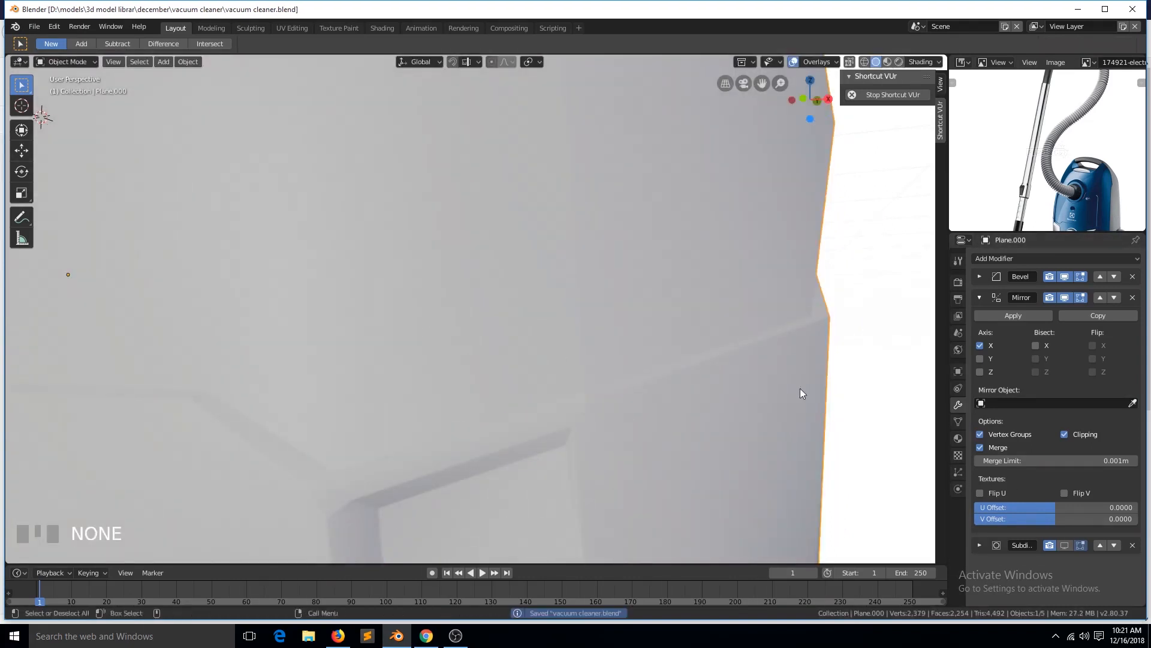
Examine the smoothed seam and recess with the subdivision displayed, toggle the modifiers' viewport display to compare, and hide the subdivision again.
click(1064, 546)
key(grave)
scroll(616, 352, down, 5)
middle_drag(616, 352, 567, 342)
key(Home)
key(Tab)
mouse_move(484, 429)
middle_down()
mouse_move(512, 399)
mouse_move(488, 434)
mouse_move(498, 420)
middle_up()
key(ctrl+r)
click(1068, 280)
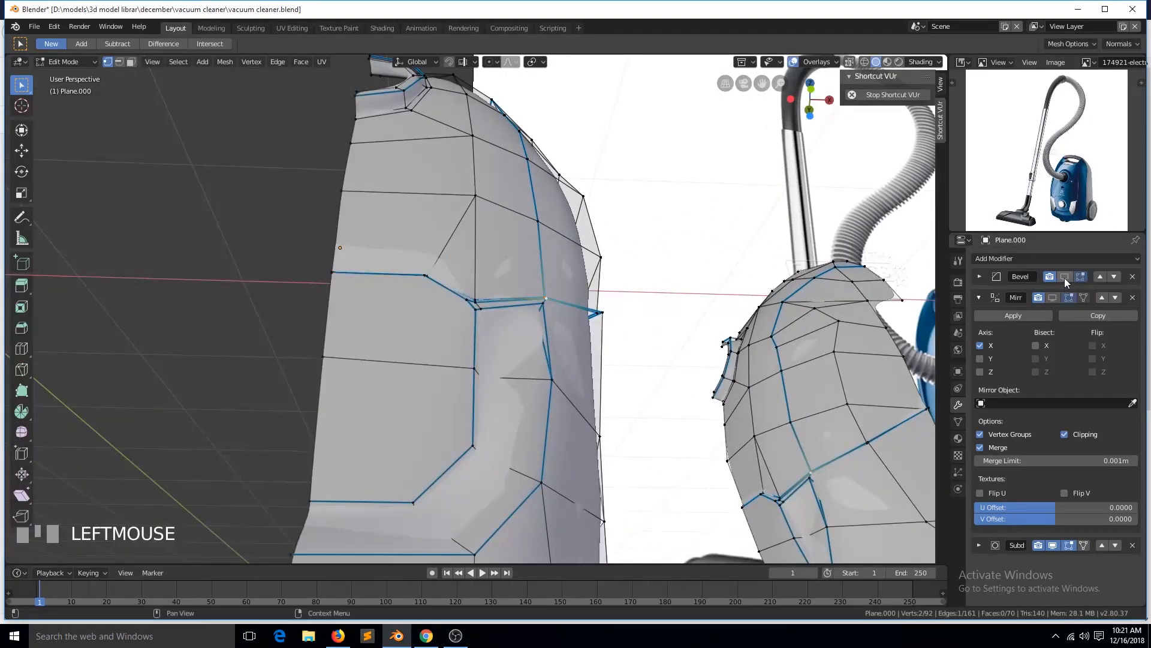
click(1066, 281)
click(1067, 298)
click(1064, 544)
key(grave)
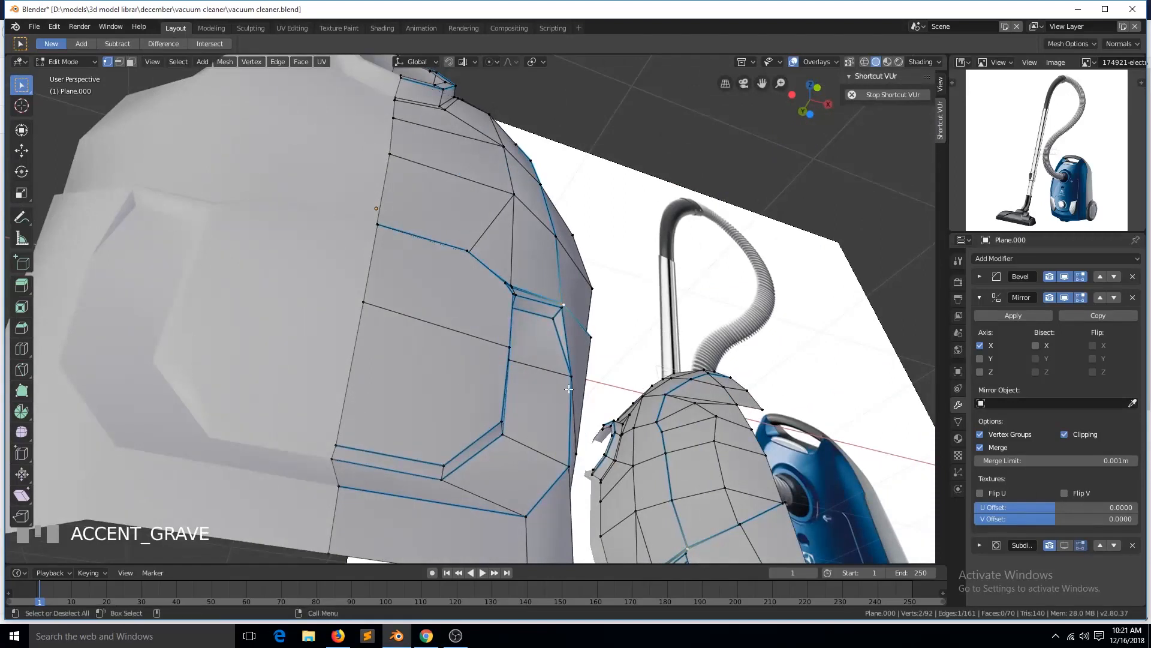
Add an edge loop across the recess's two lower faces and slide it close to the outer outline edge.
key(2)
click(478, 504)
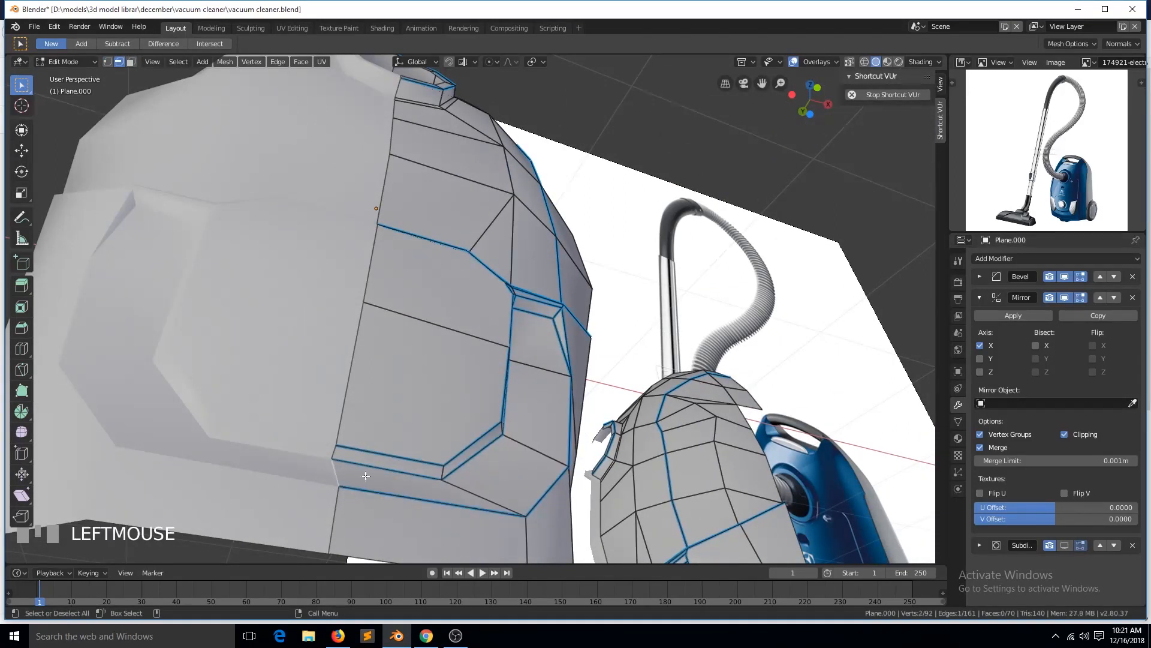
alt+click(537, 457)
key(g)
key(g)
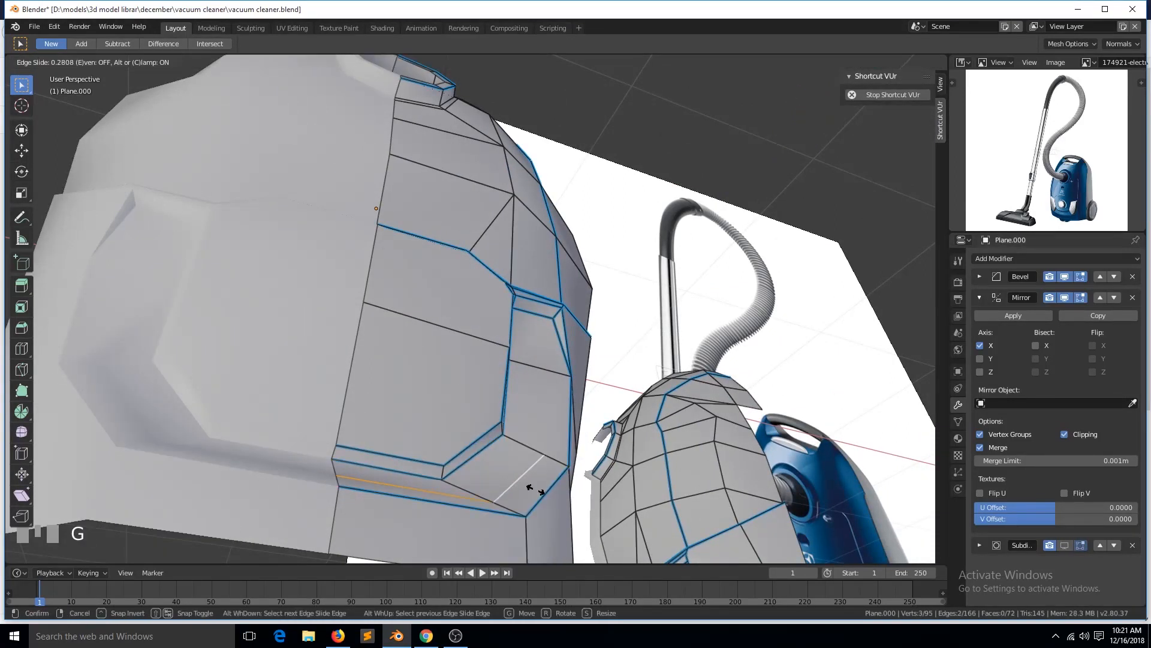
click(543, 502)
Connect the recess's upper outer corner vertex to the new loop's end and slide the intermediate vertex close to the outer edge.
key(1)
click(553, 319)
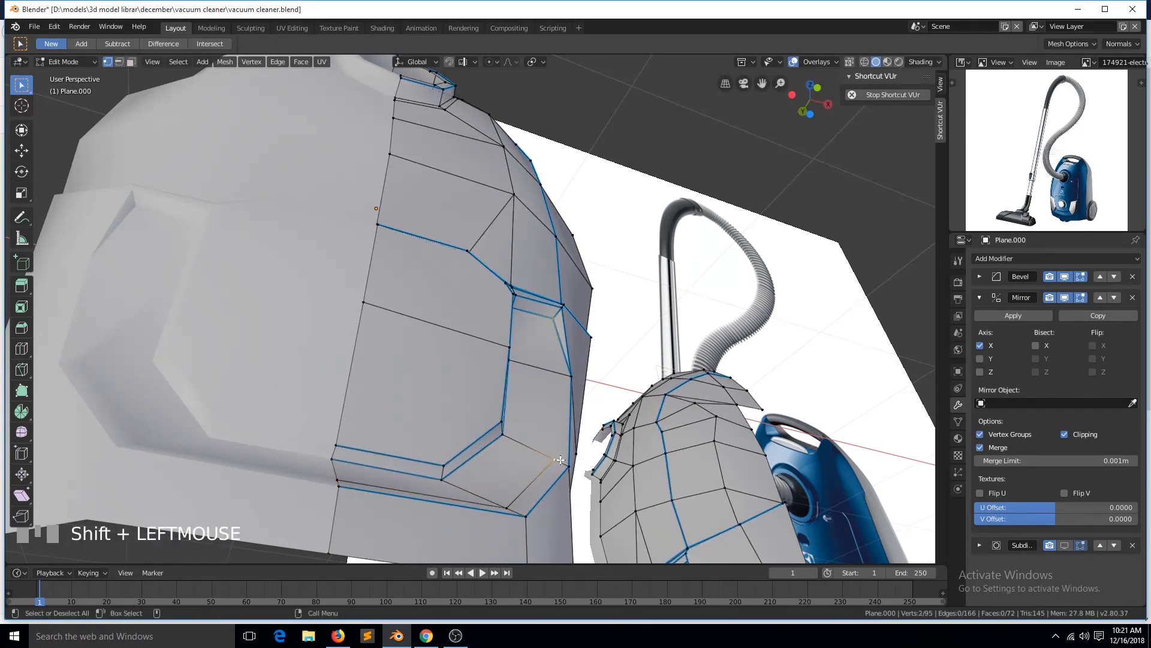
key(g)
key(g)
click(577, 393)
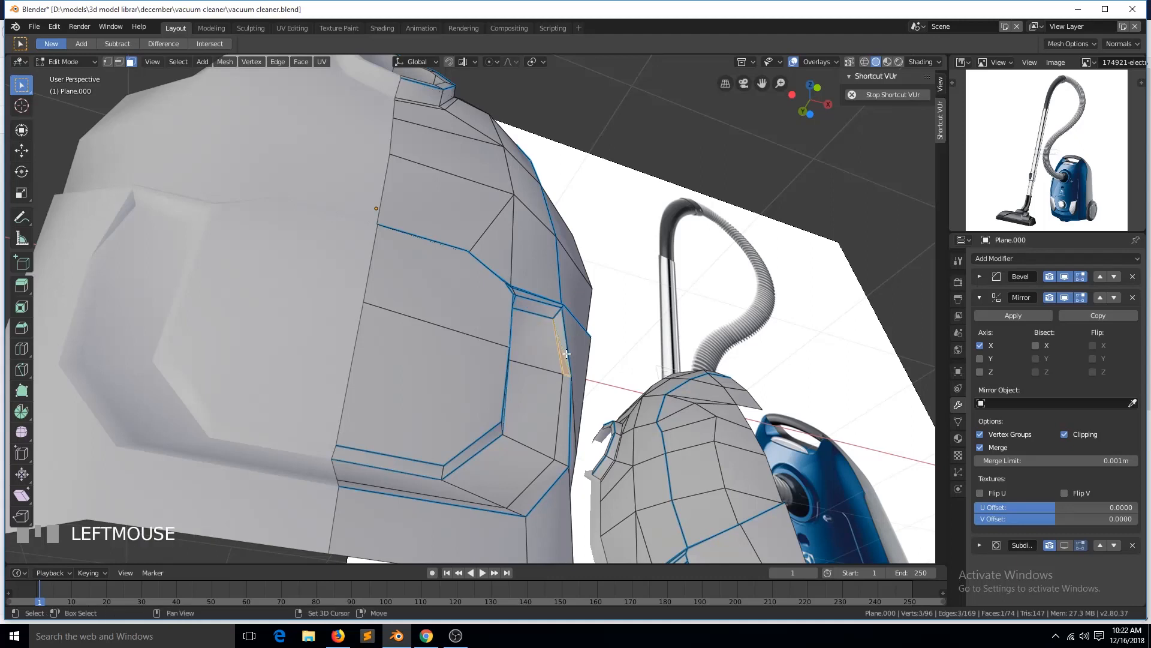
Dissolve the sliver triangle at the recess's upper outer corner and slide the recess's inner loop close to the outer outline.
key(grave)
key(1)
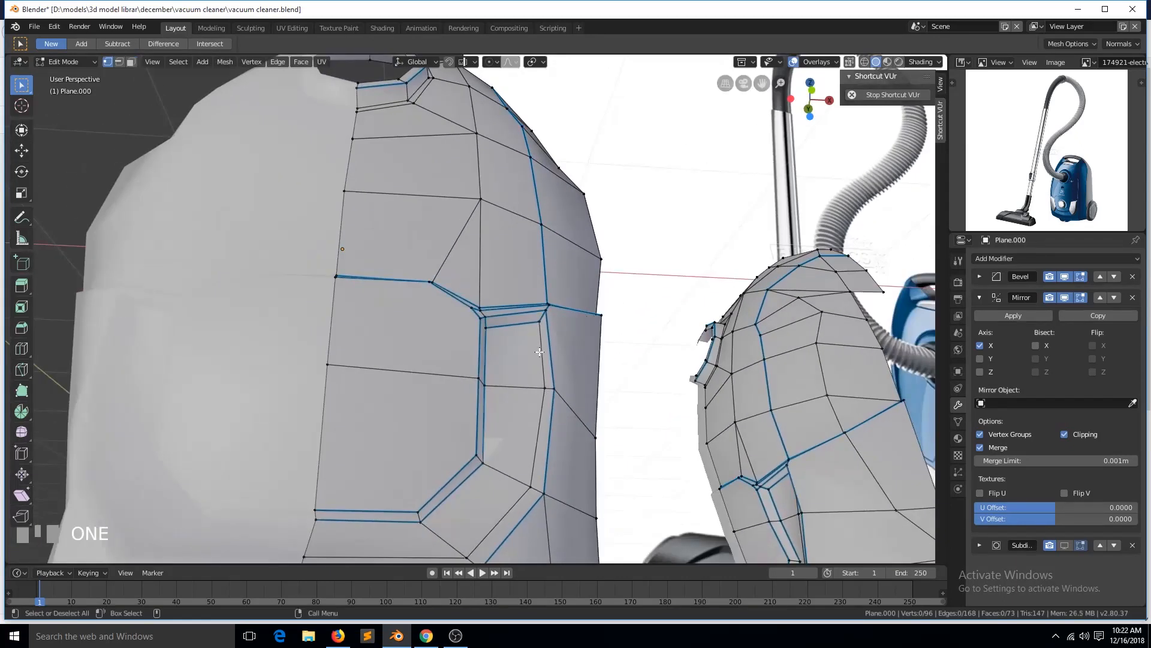
scroll(463, 507, down, 2)
ctrl+click(463, 507)
key(g)
key(g)
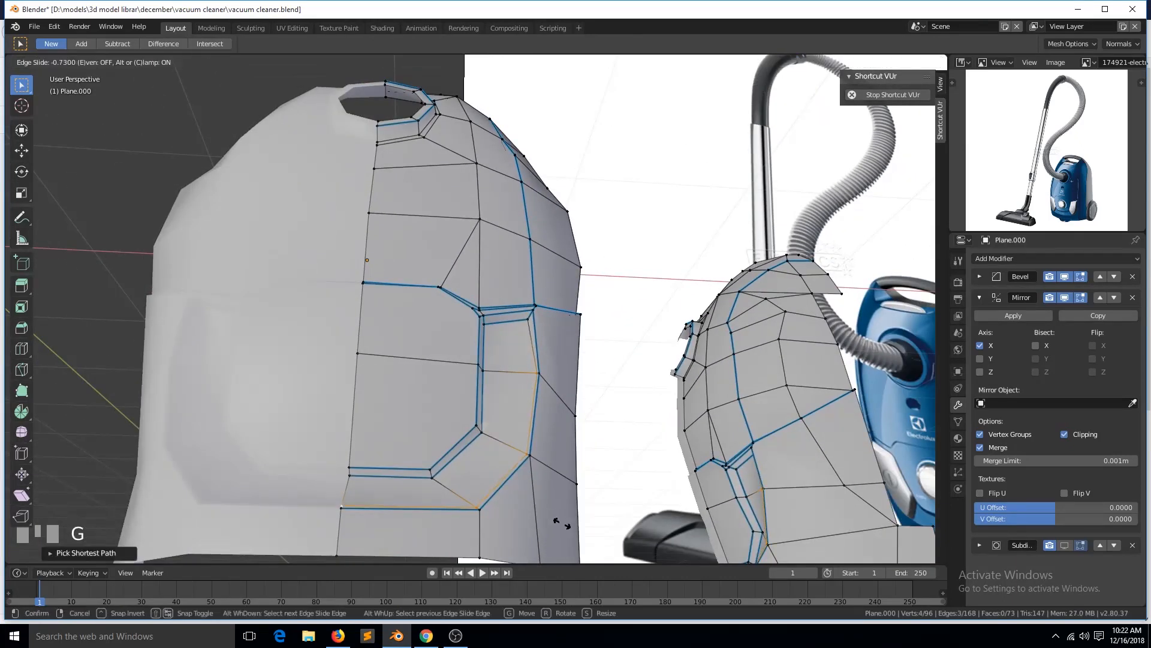
click(566, 524)
Save the file, display the subdivision, and check the smoothed recess around its upper outer corner.
key(Tab)
key(grave)
scroll(600, 402, up, 3)
key(ctrl+s)
key(Tab)
scroll(499, 384, up, 2)
key(Tab)
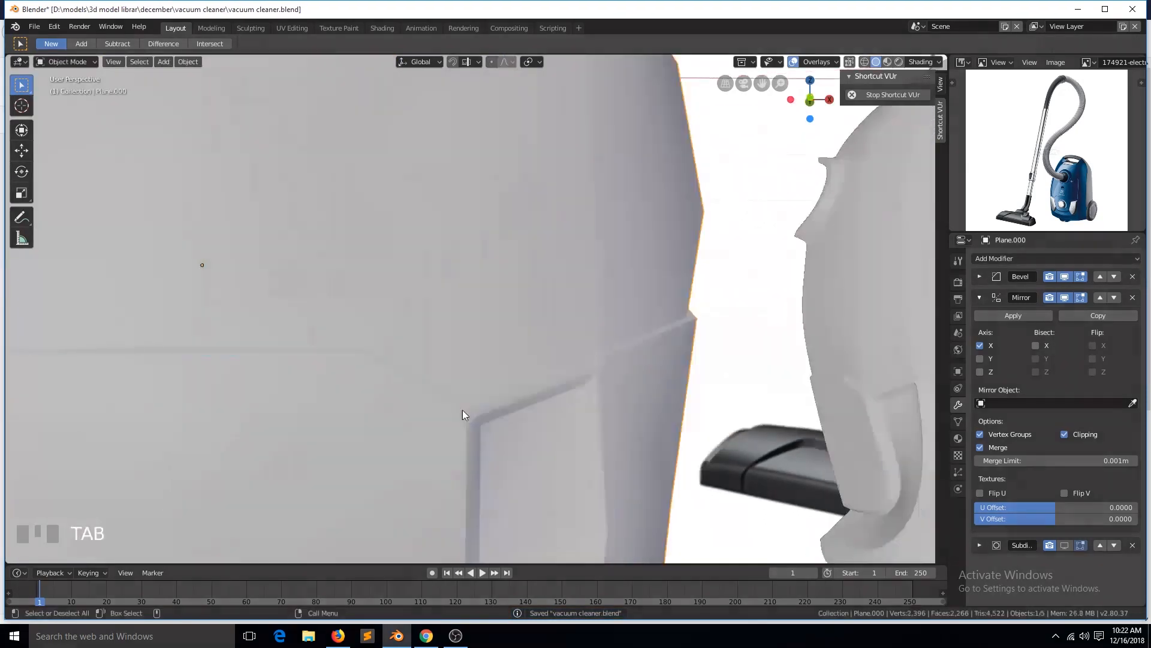
scroll(509, 362, down, 2)
key(grave)
key(Tab)
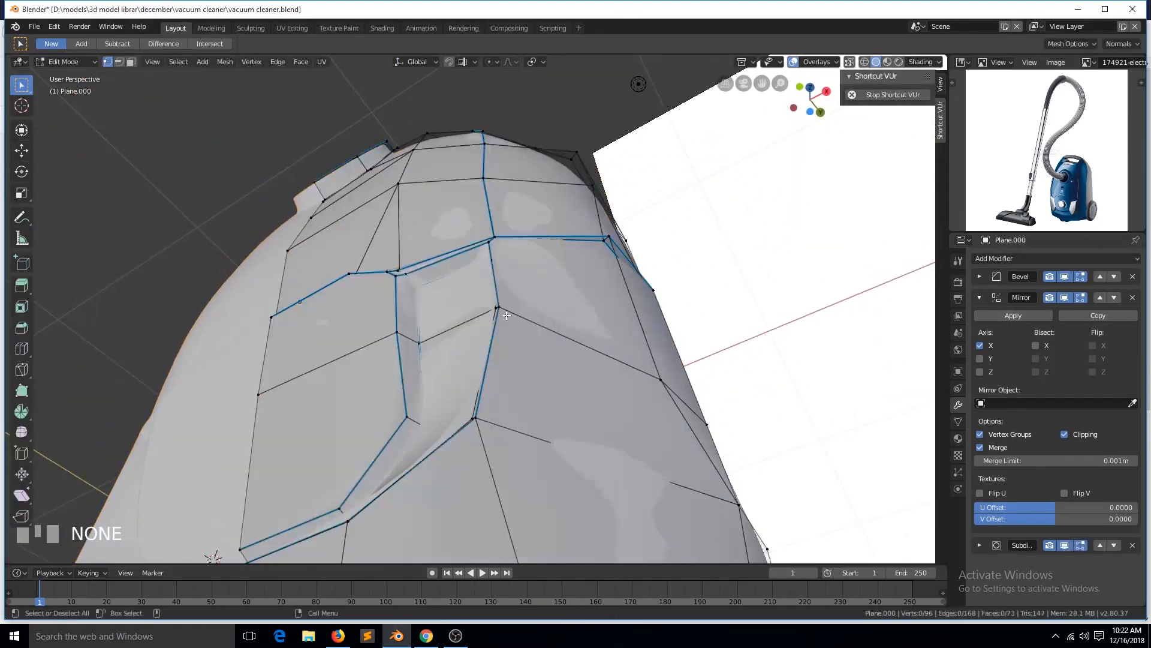
key(grave)
key(Tab)
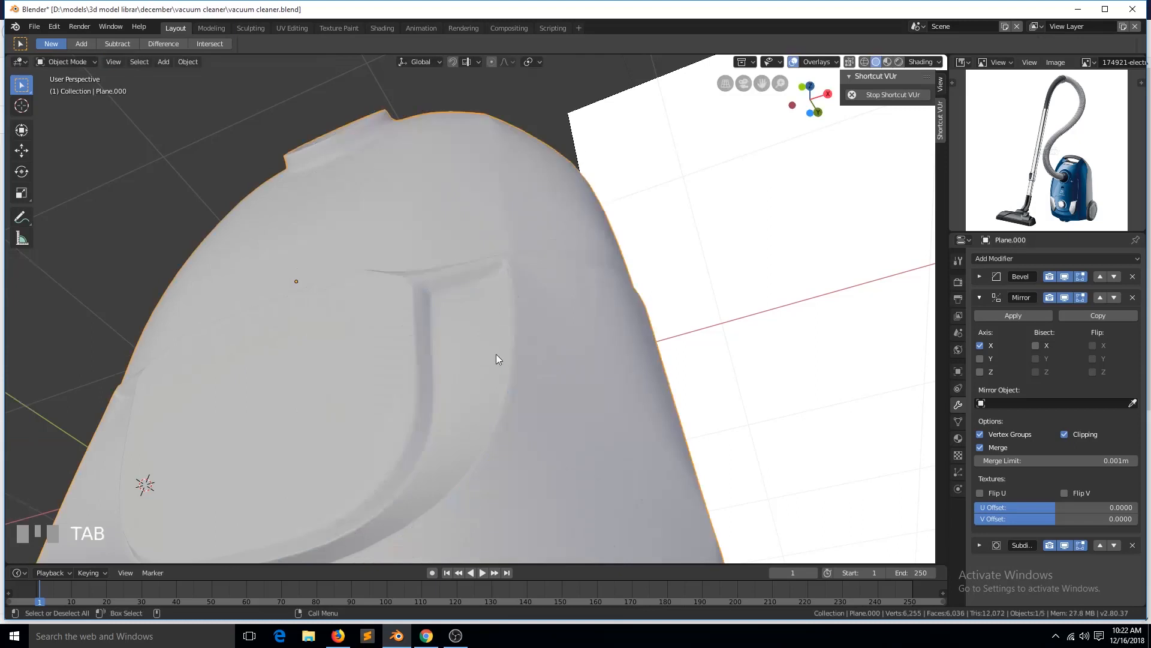
Examine the smoothed recess and the whole front of the body shell against the reference image, and save the file.
key(grave)
key(Tab)
scroll(543, 394, up, 3)
key(ctrl+s)
scroll(695, 342, down, 6)
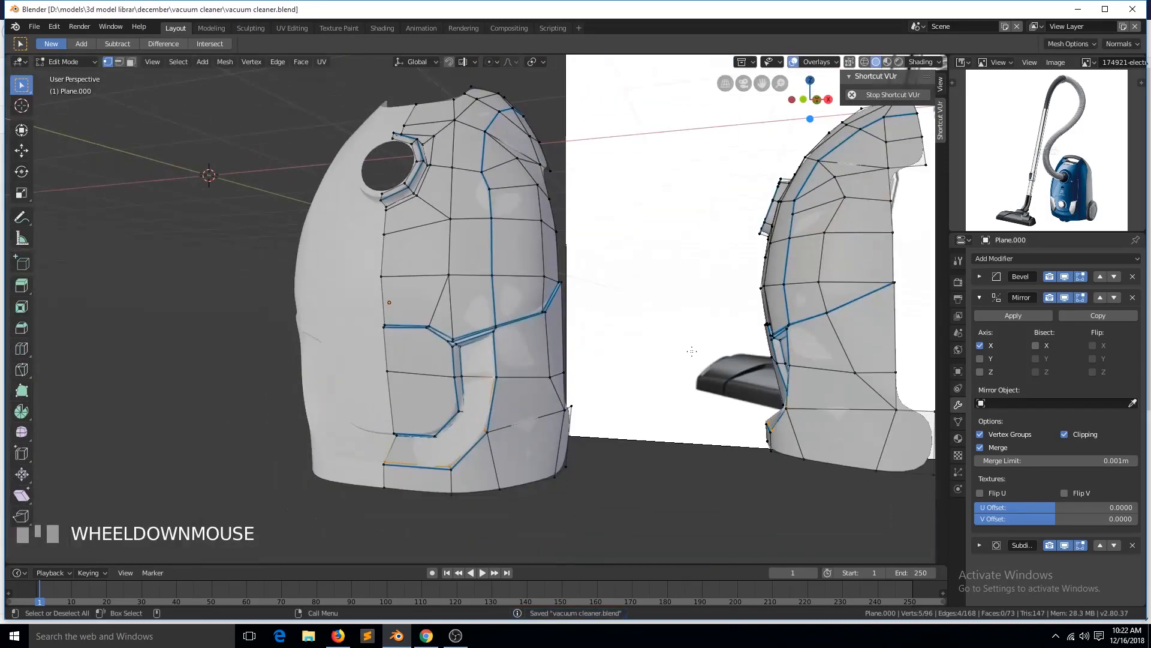
key(Tab)
scroll(477, 419, up, 5)
key(grave)
key(Tab)
key(Tab)
scroll(487, 419, down, 5)
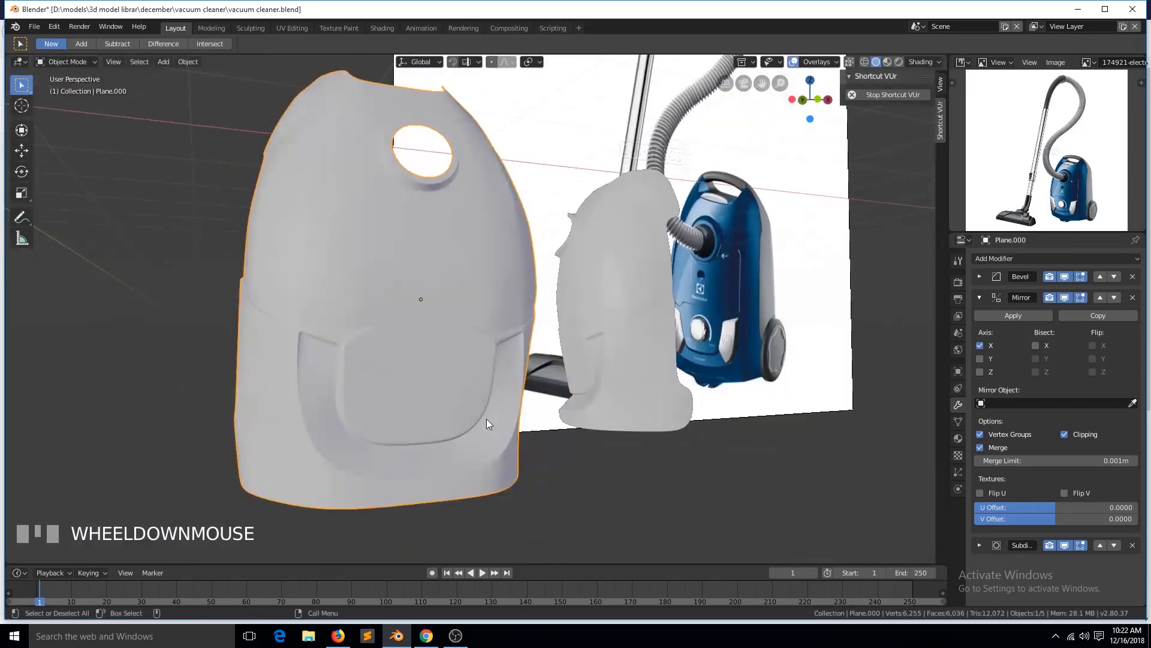
Connect the panel's upper corner vertex to its lower corner, offset the two inner mid-height vertices with Shrink/Fatten, and save the file.
key(KP_1)
key(Tab)
key(grave)
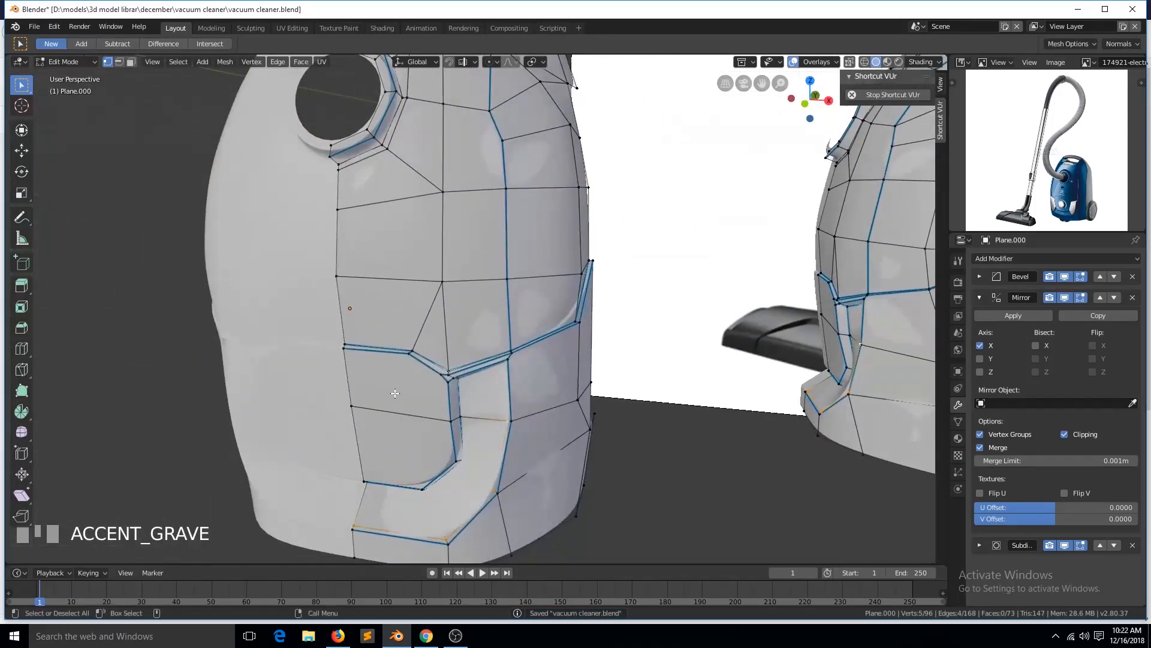
click(410, 360)
click(402, 420)
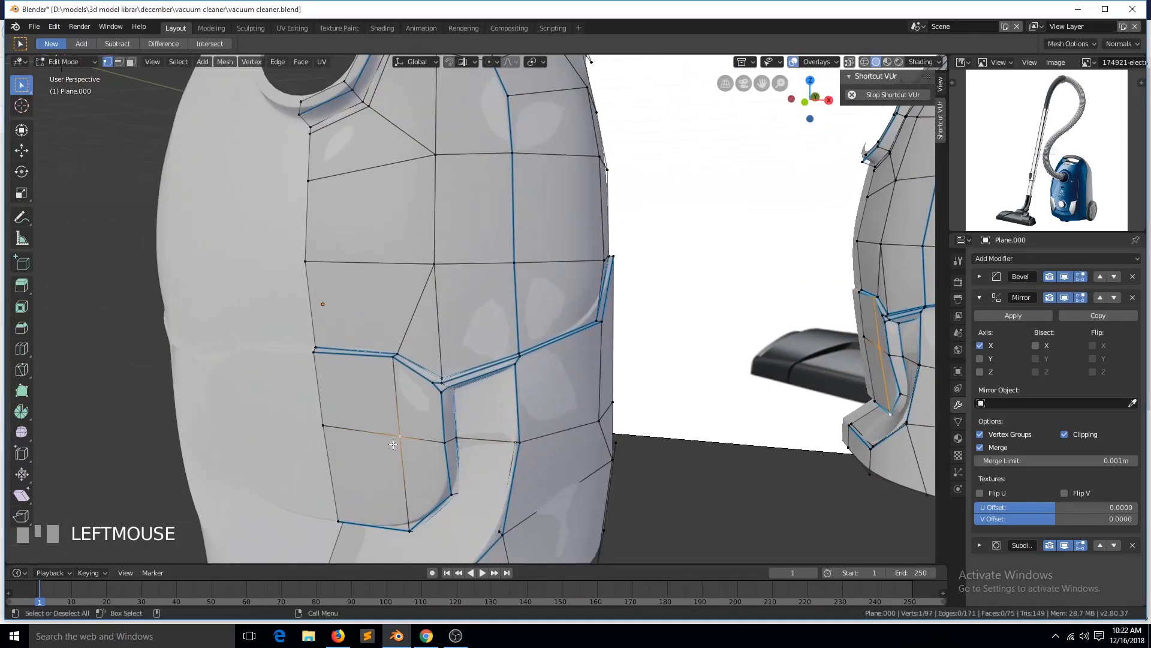
key(grave)
key(alt+s)
click(469, 425)
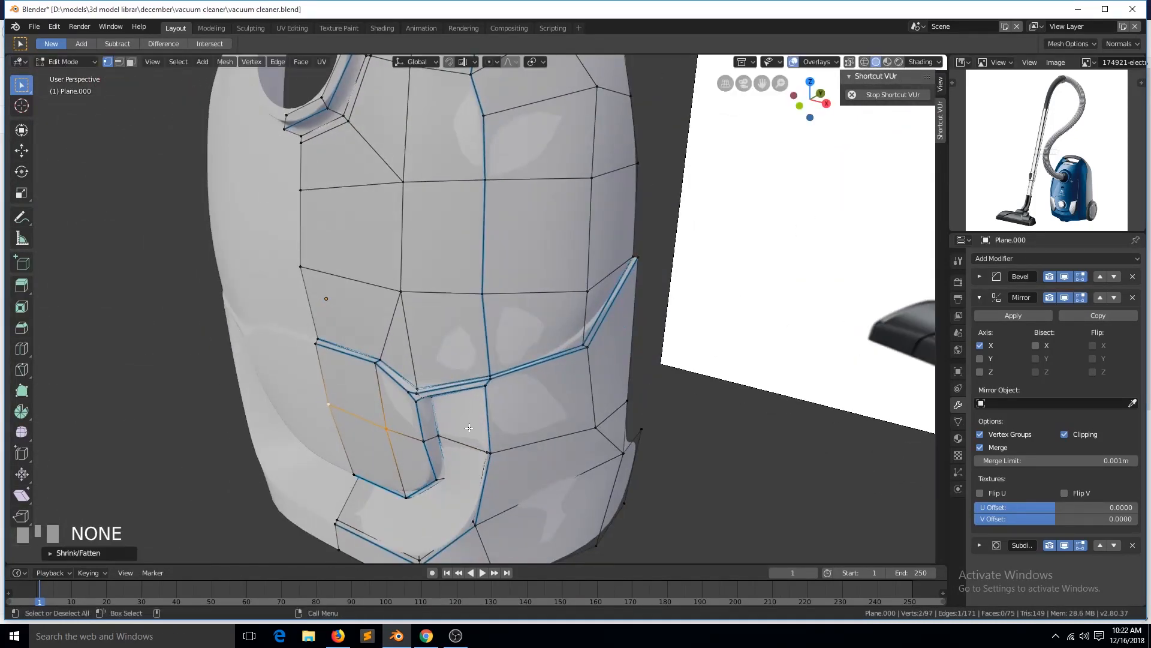
key(Tab)
scroll(390, 401, down, 3)
key(grave)
key(ctrl+s)
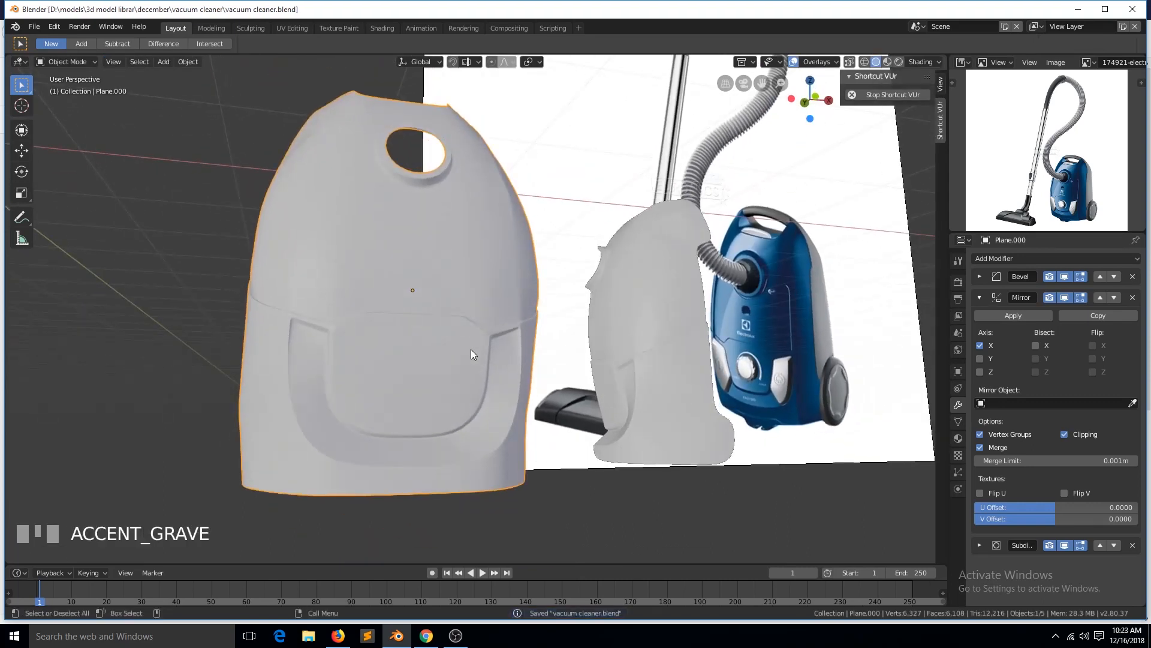
In front view, nudge the pair of vertices midway along the panel's side edge slightly outward and save the file.
key(KP_1)
scroll(488, 377, down, 3)
scroll(505, 411, up, 3)
key(Tab)
scroll(506, 411, up, 3)
shift+click(461, 390)
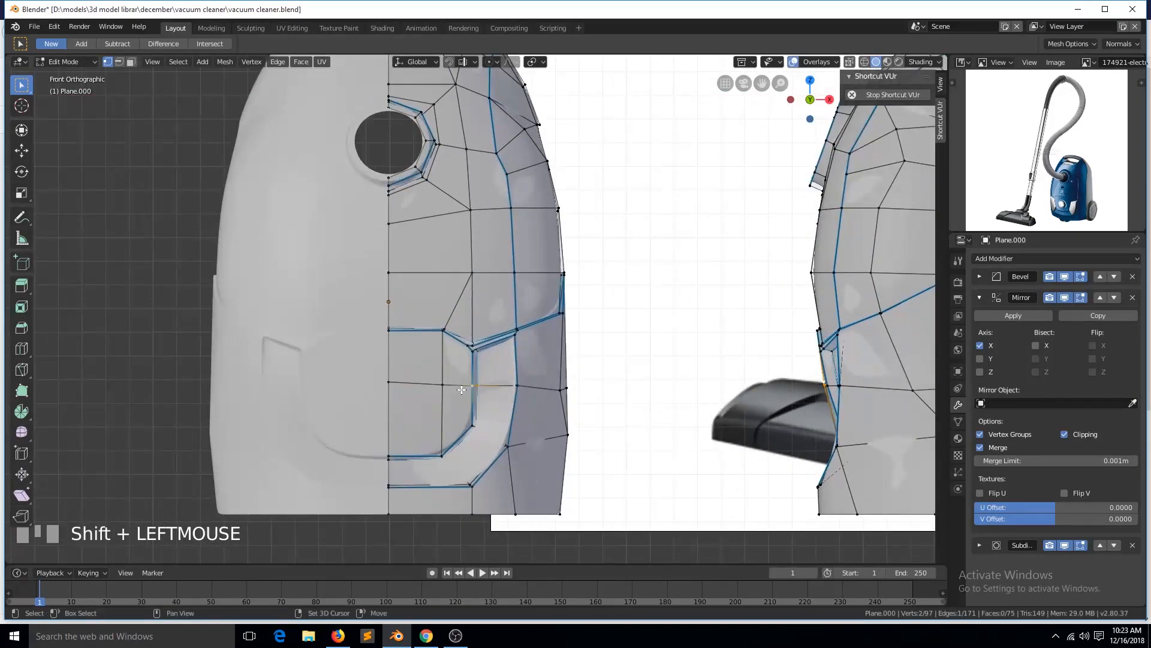
scroll(461, 389, up, 2)
key(Tab)
scroll(508, 406, down, 3)
key(ctrl+s)
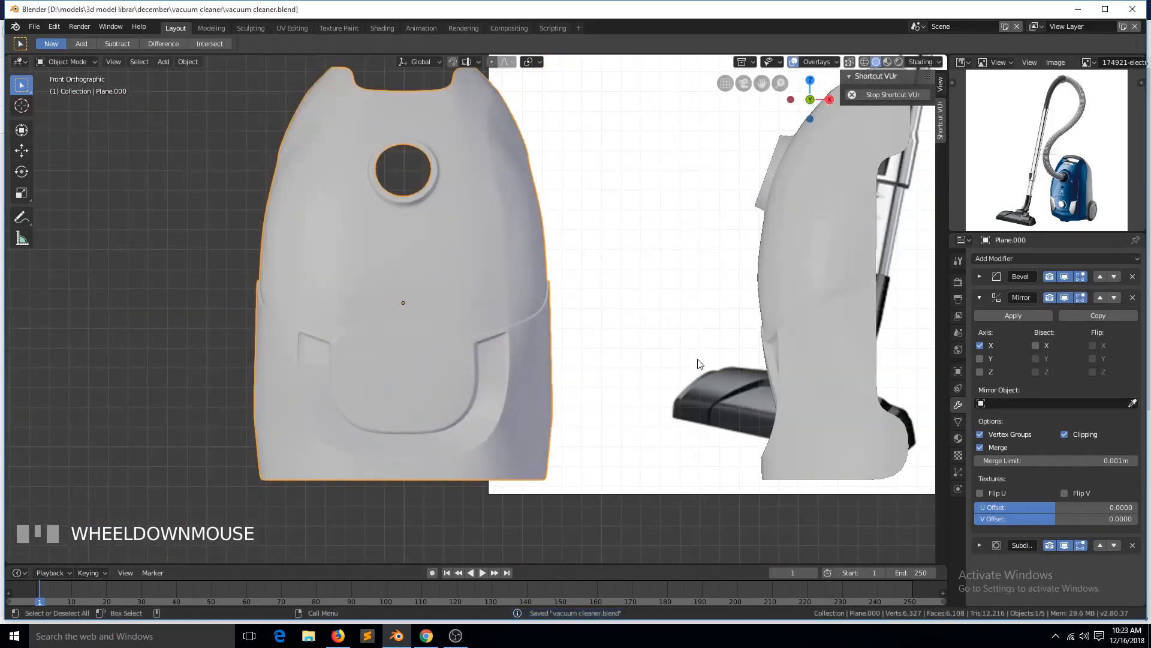
Move the reference image to about X 1.26 m, Z 0.26 m so the pictured vacuum sits beside the shell, and save the file.
click(698, 360)
scroll(745, 308, down, 2)
key(g)
click(234, 345)
key(g)
click(242, 348)
scroll(242, 348, up, 4)
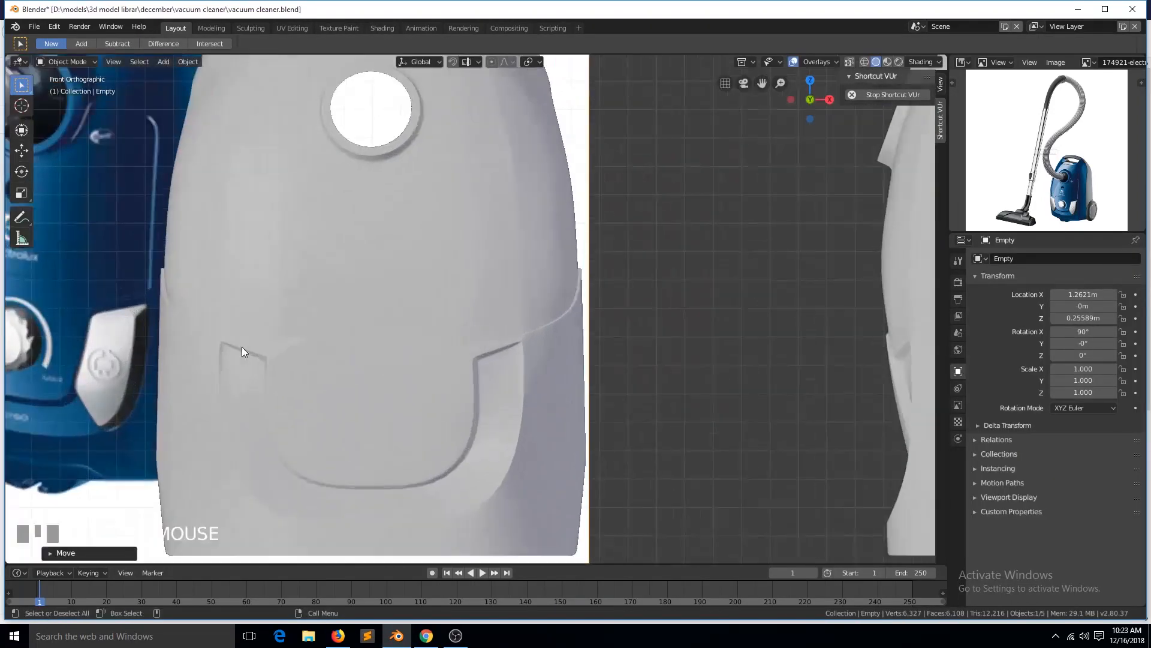
scroll(242, 352, down, 3)
key(ctrl+s)
click(834, 393)
scroll(335, 368, up, 3)
scroll(334, 368, down, 1)
key(Tab)
scroll(399, 344, up, 1)
scroll(407, 350, down, 1)
key(ctrl+s)
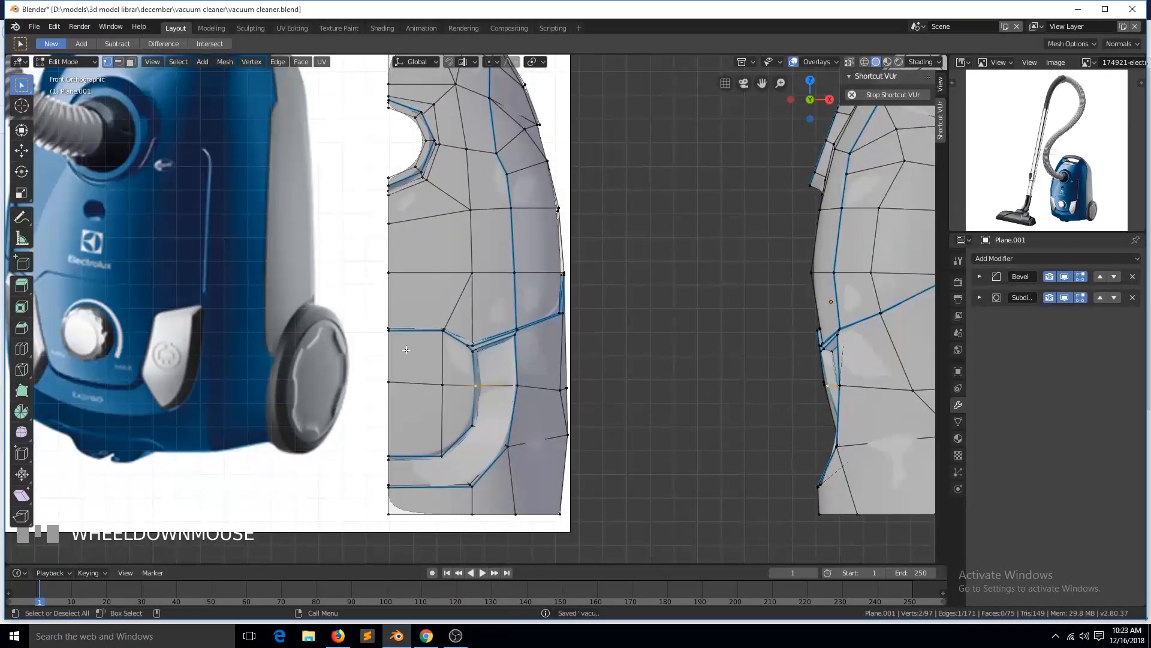
key(Tab)
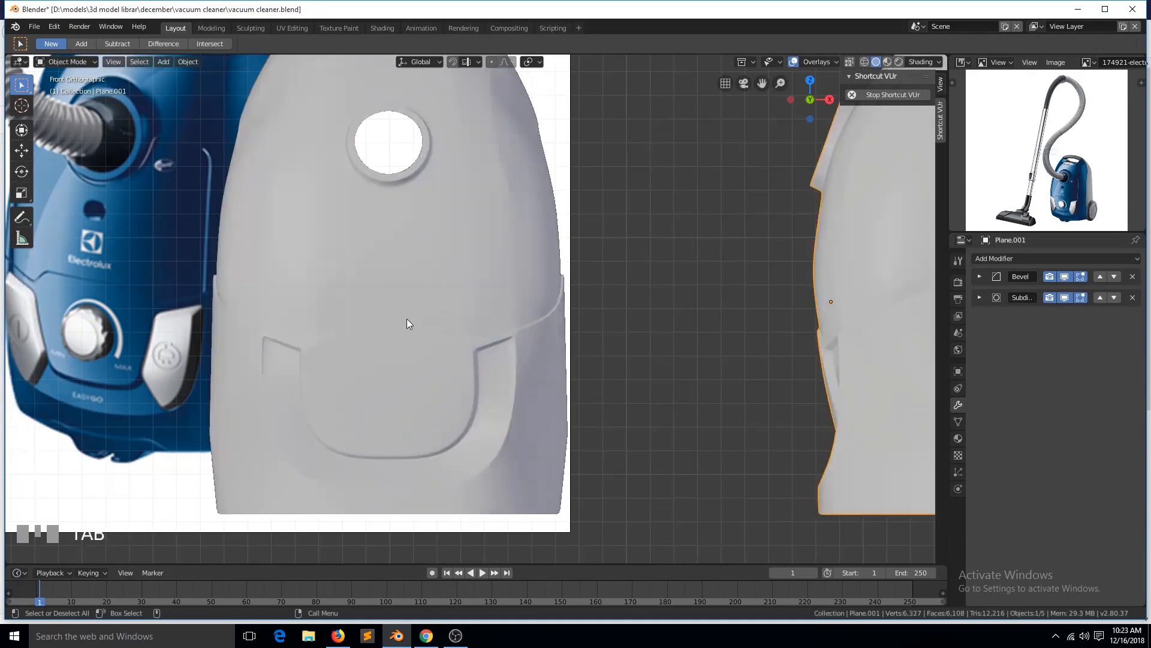
Nudge the two vertices at the centre of the panel's upper edge on the front shell and save the file.
click(406, 323)
key(Tab)
click(386, 336)
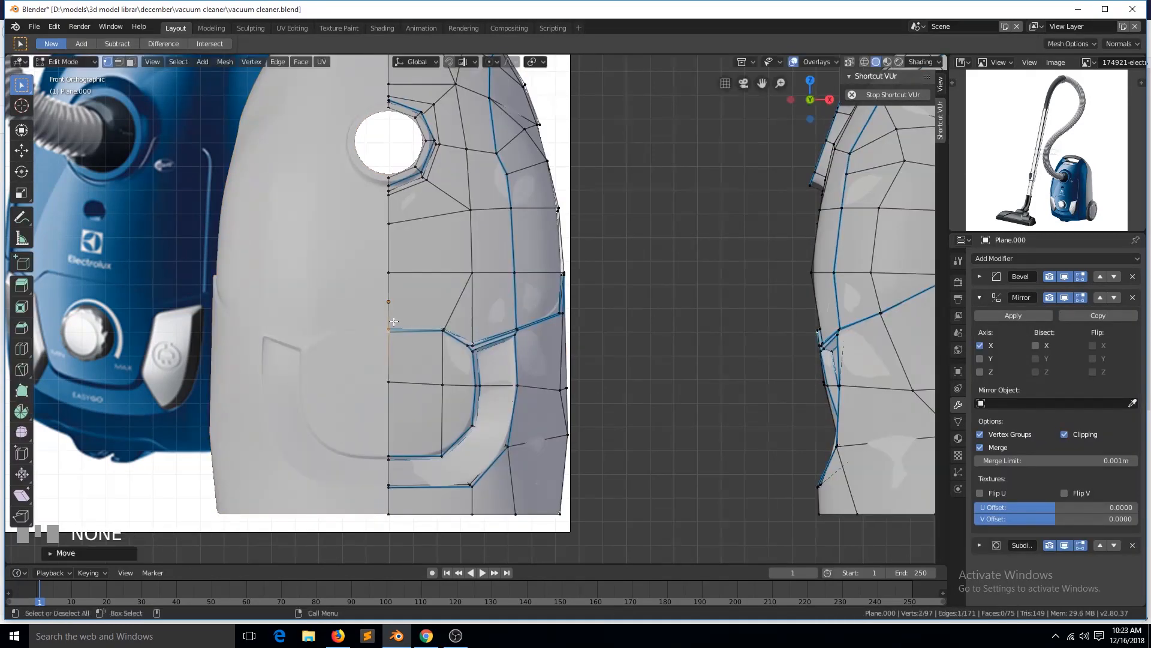
key(Tab)
key(ctrl+s)
key(Tab)
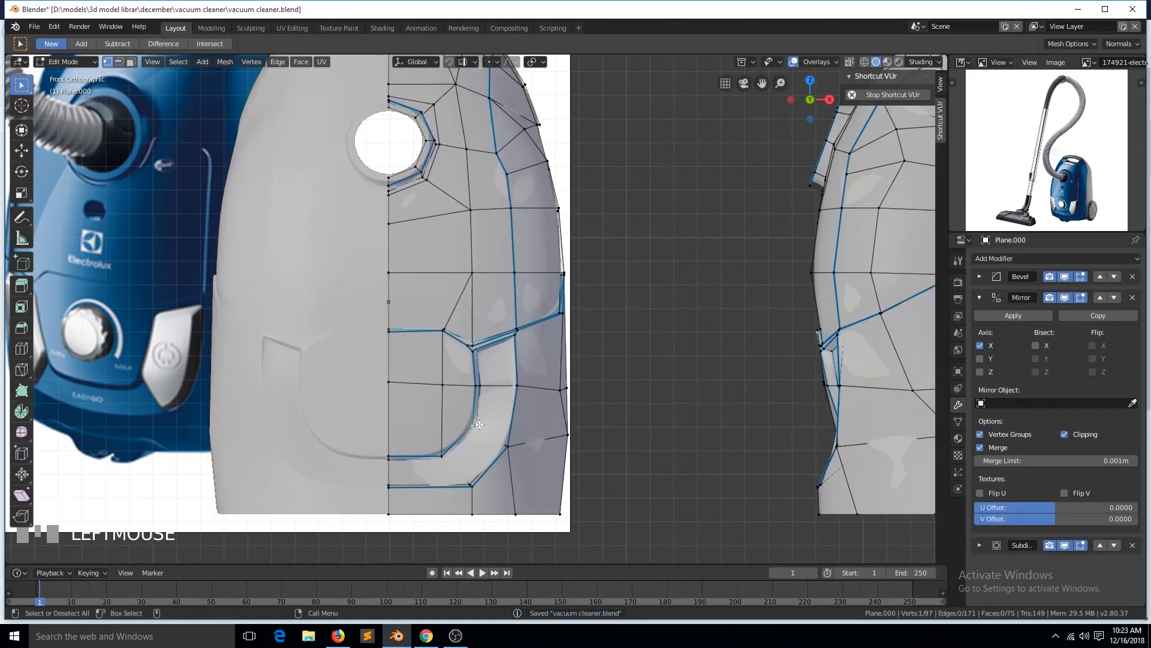
Try sliding the panel's lower side corner vertices, cancel, and move them freely to taper the panel's side inward.
key(g)
key(g)
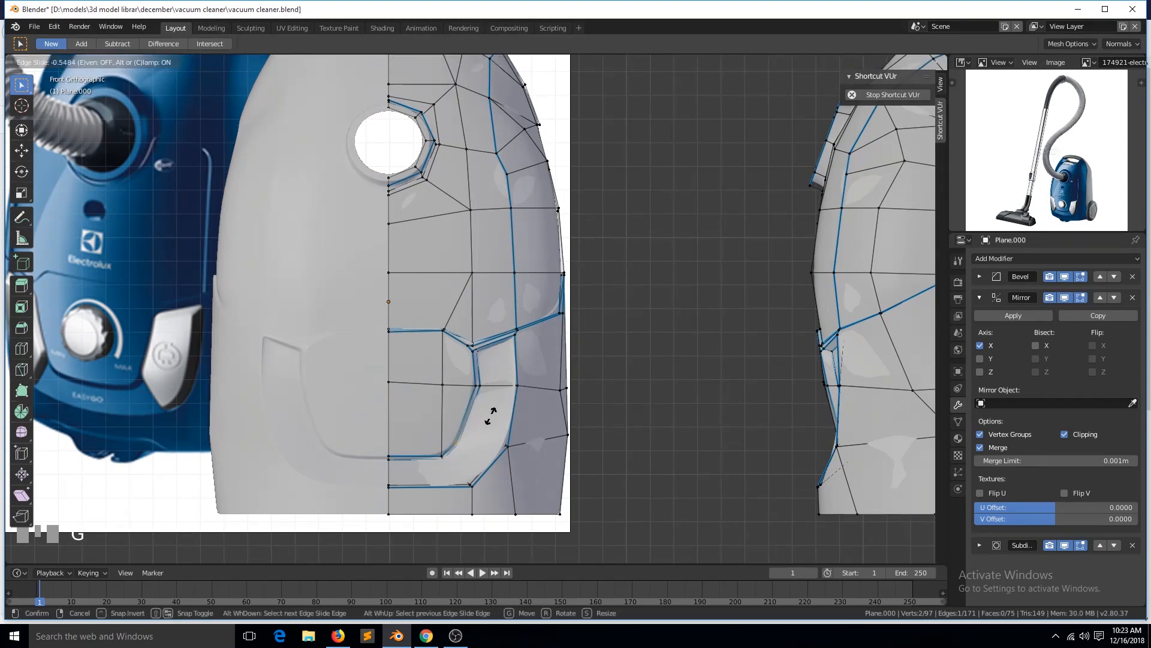
right_click(489, 416)
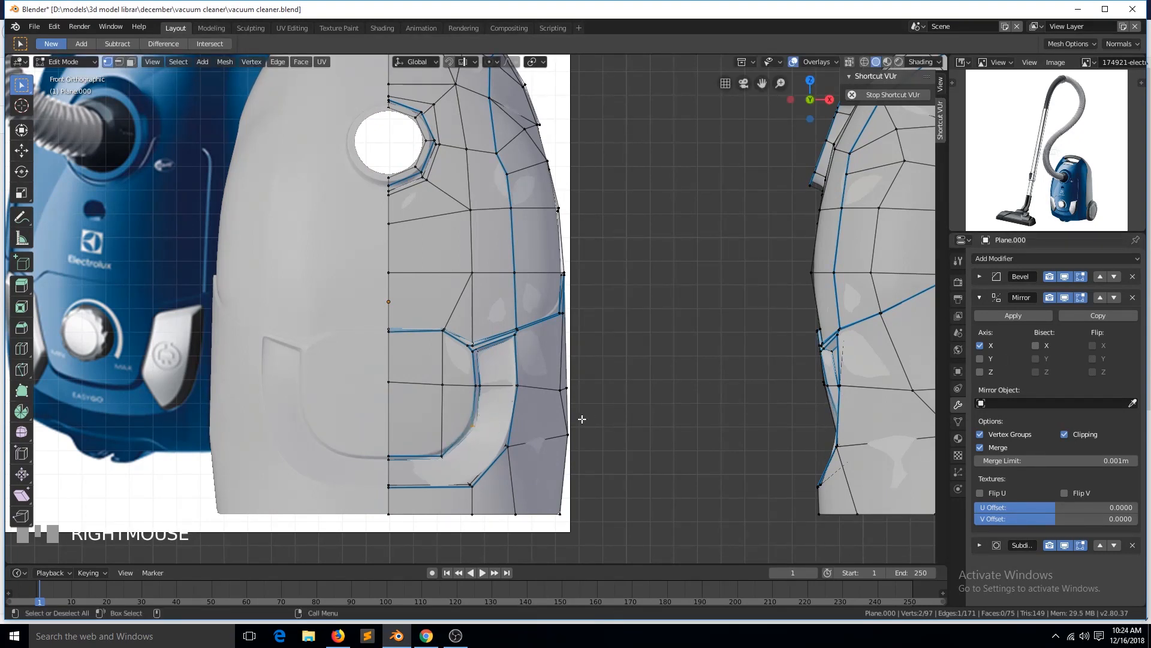
key(g)
click(555, 429)
Slide the two vertices midway along the panel's side edge, undo the last change, and save the file.
click(475, 386)
ctrl+click(481, 386)
key(g)
key(g)
click(496, 383)
key(ctrl+z)
key(Tab)
key(ctrl+s)
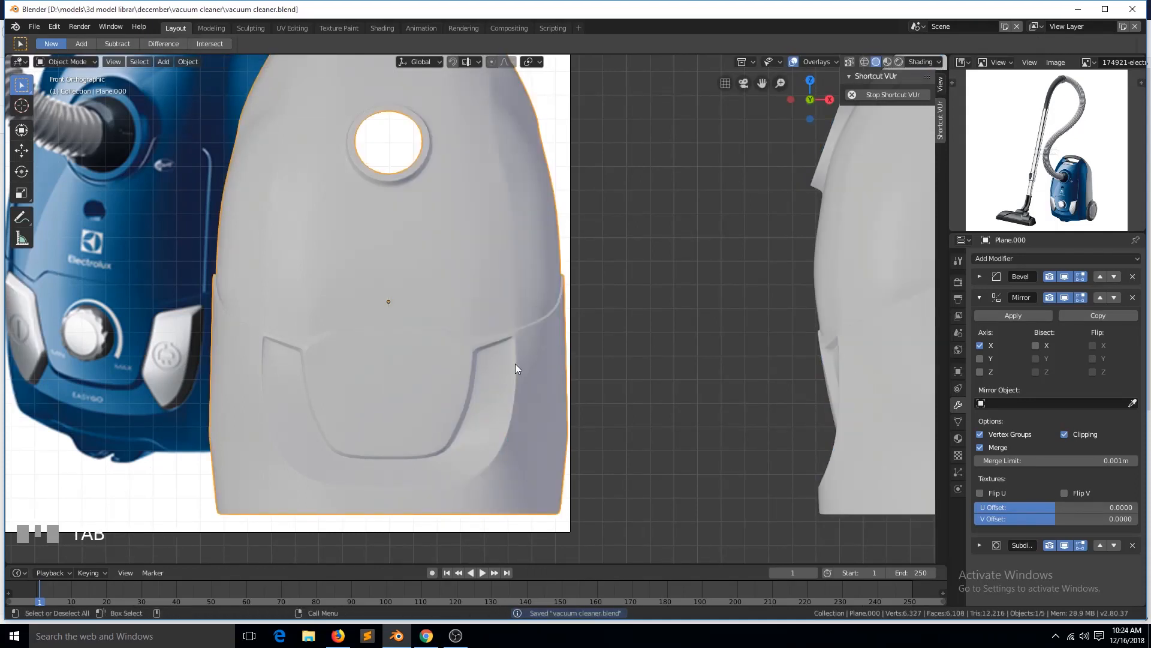
Raise the panel's upper edge along the seam to follow the reference image and save the file.
key(Tab)
scroll(474, 353, up, 3)
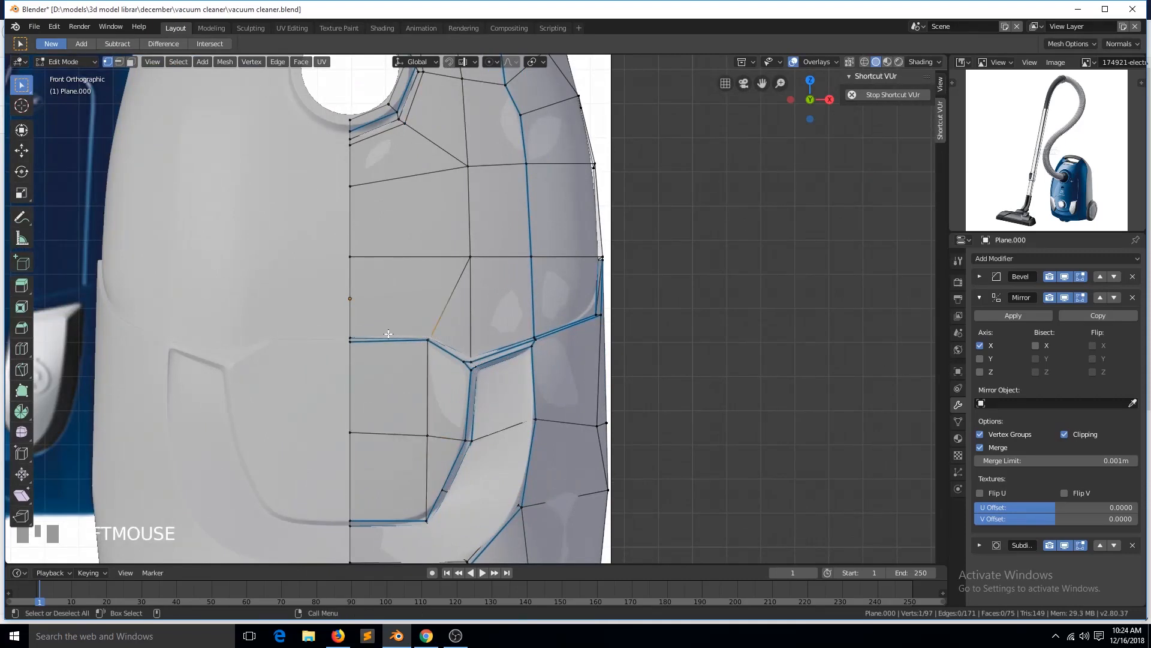
key(g)
click(396, 327)
scroll(395, 326, down, 4)
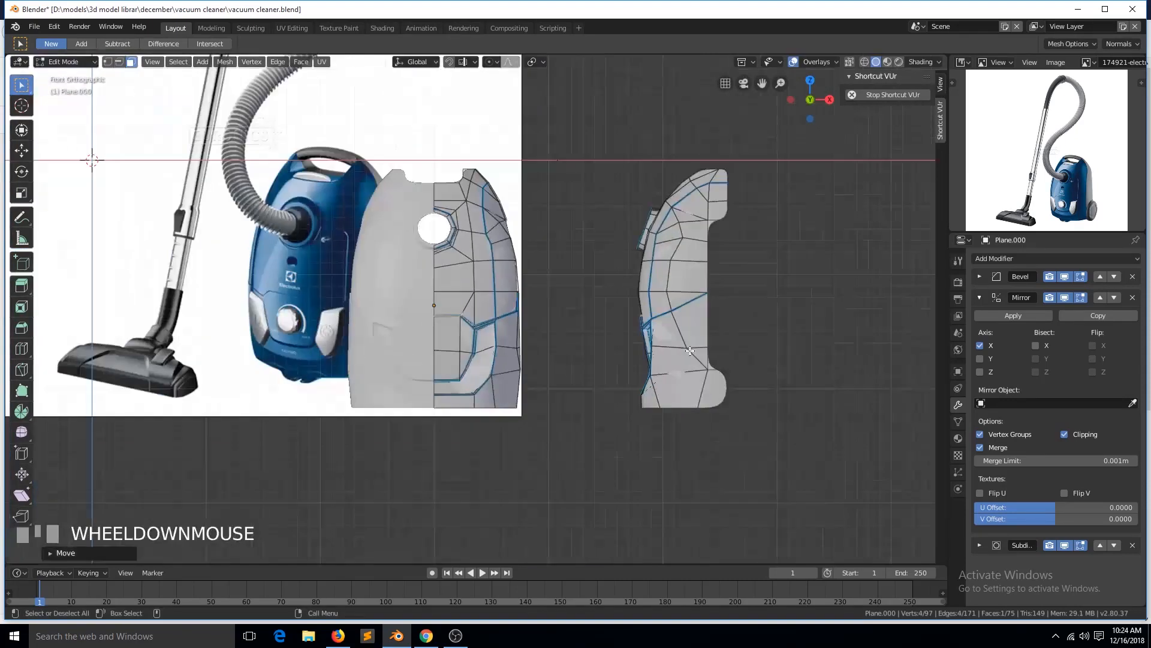
scroll(614, 330, up, 2)
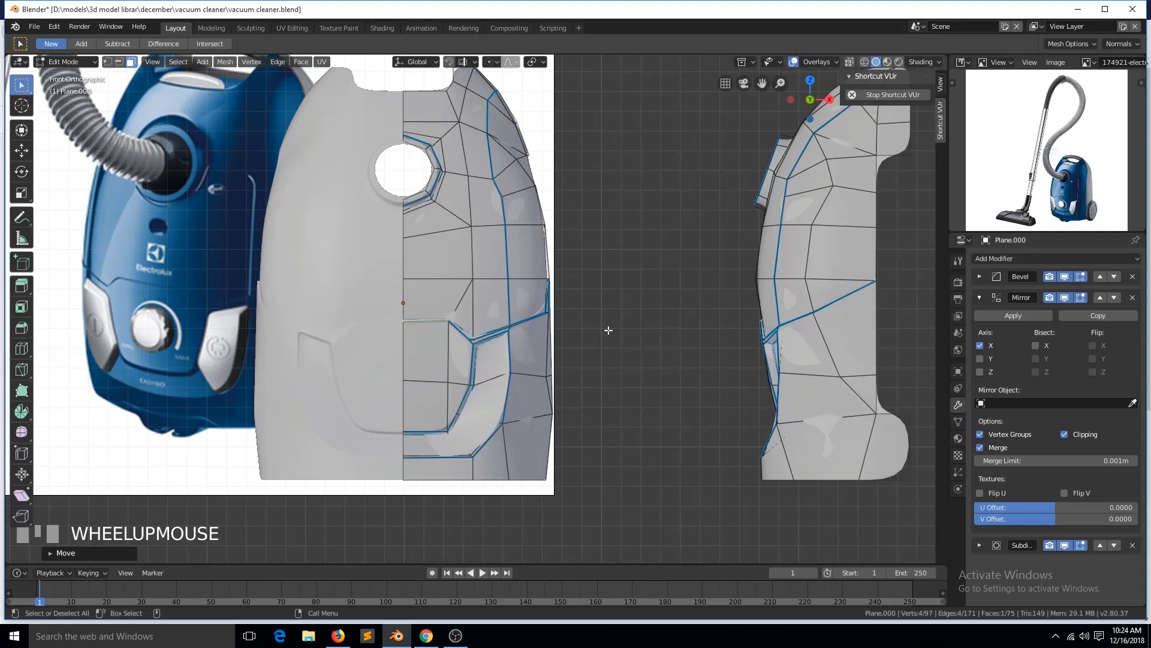
key(Tab)
key(ctrl+s)
key(Tab)
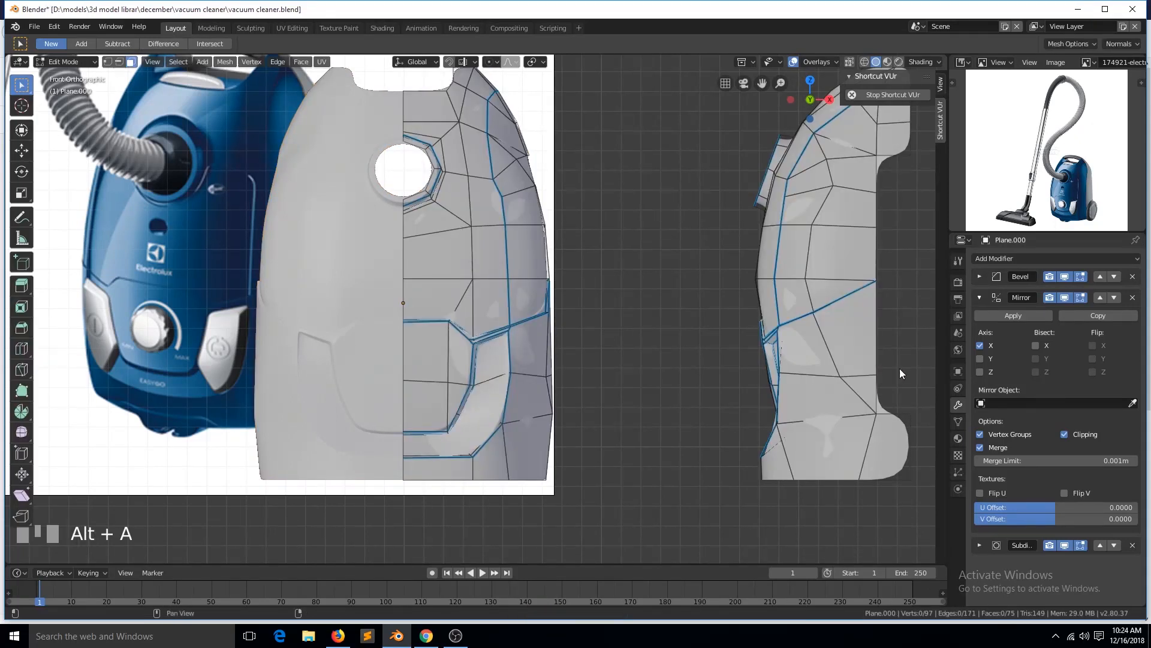
Hide the subdivision and inset the eight front faces between the hose opening and the seam by a narrow margin.
click(1065, 545)
shift+click(436, 223)
shift+click(474, 201)
ctrl+click(463, 308)
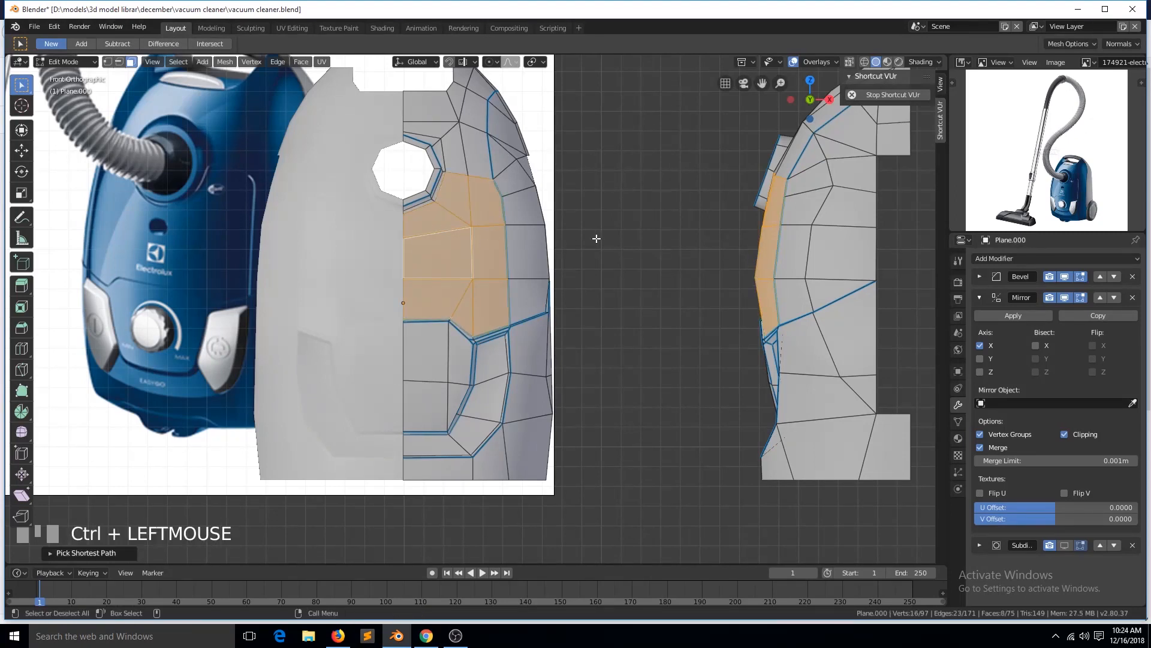
key(i)
click(514, 242)
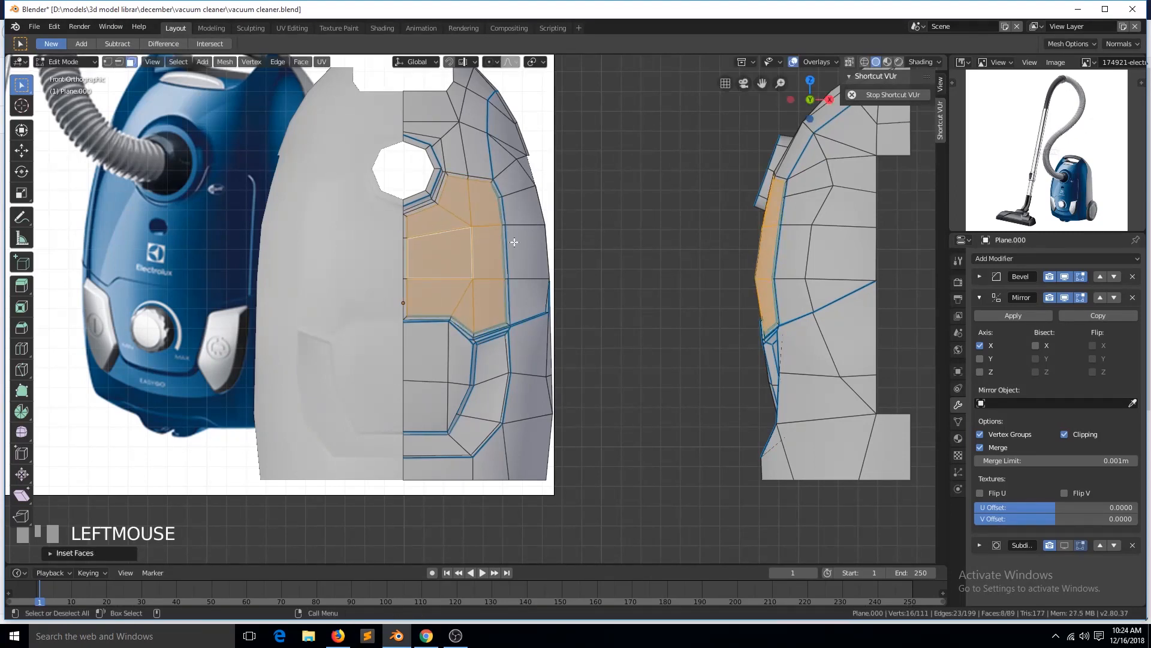
Delete the inset's face strip along the mirror centreline, move the open edge back onto the centreline, and save the file.
scroll(503, 247, up, 2)
click(372, 291)
key(x)
click(377, 201)
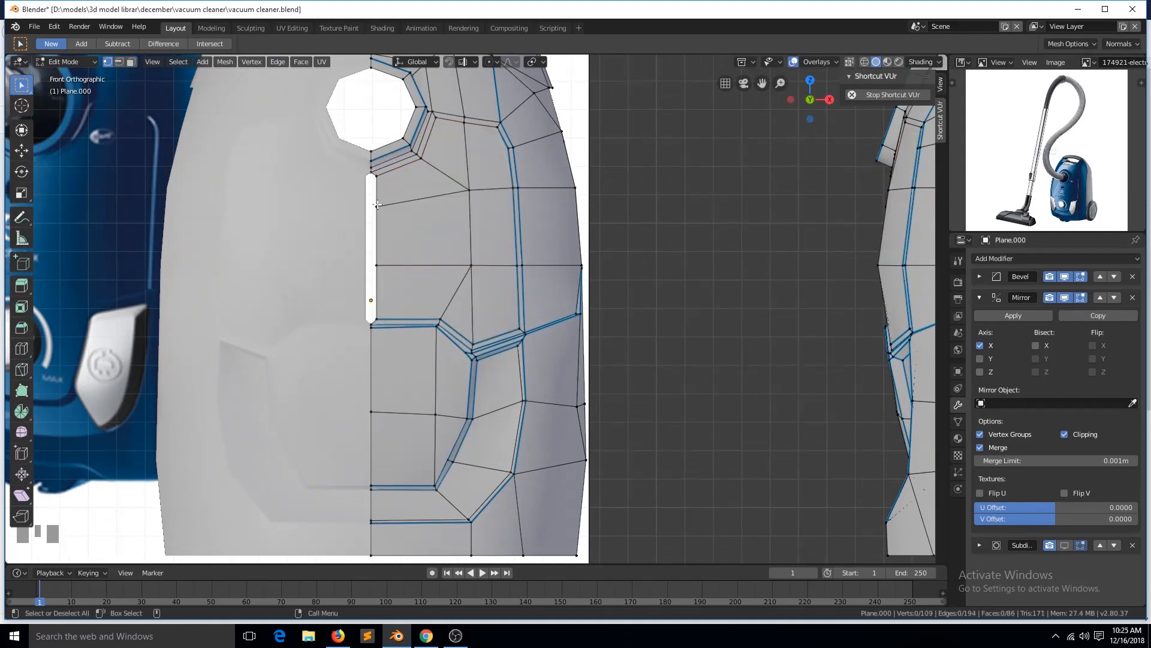
click(21, 150)
drag(426, 243, 401, 243)
key(Tab)
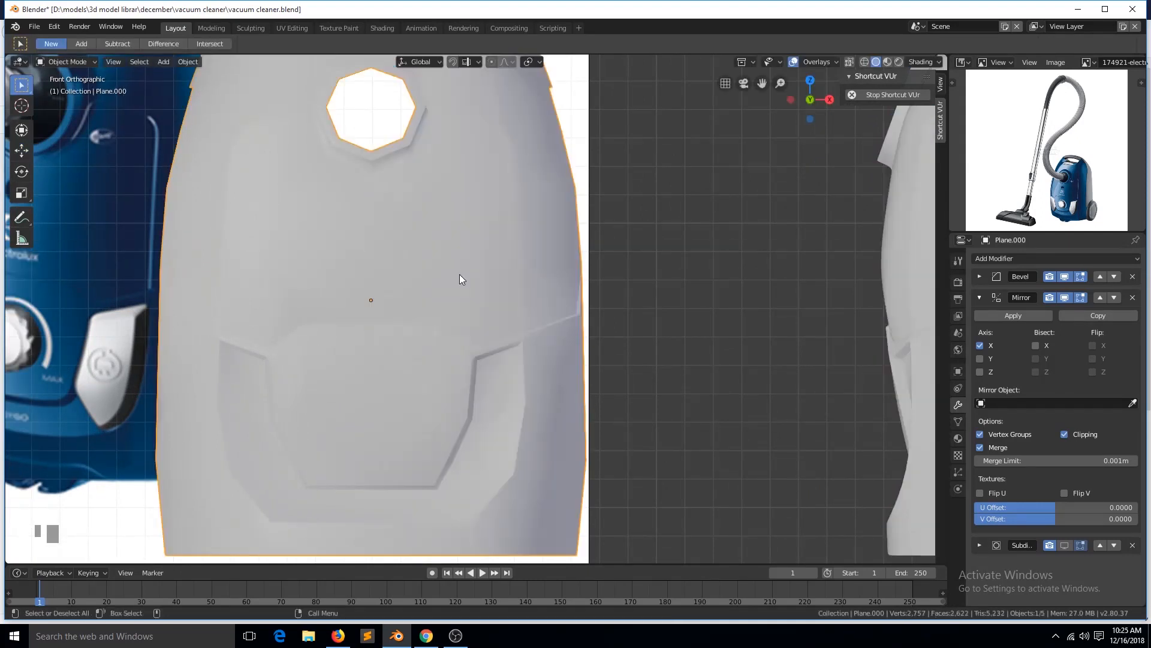
scroll(463, 275, down, 2)
key(ctrl+s)
Select the eight inset front faces and sink them slightly into the body with Shrink/Fatten.
scroll(481, 261, up, 1)
key(Tab)
key(3)
click(453, 183)
ctrl+click(433, 290)
ctrl+click(492, 299)
ctrl+click(491, 239)
ctrl+click(486, 191)
key(grave)
key(alt+s)
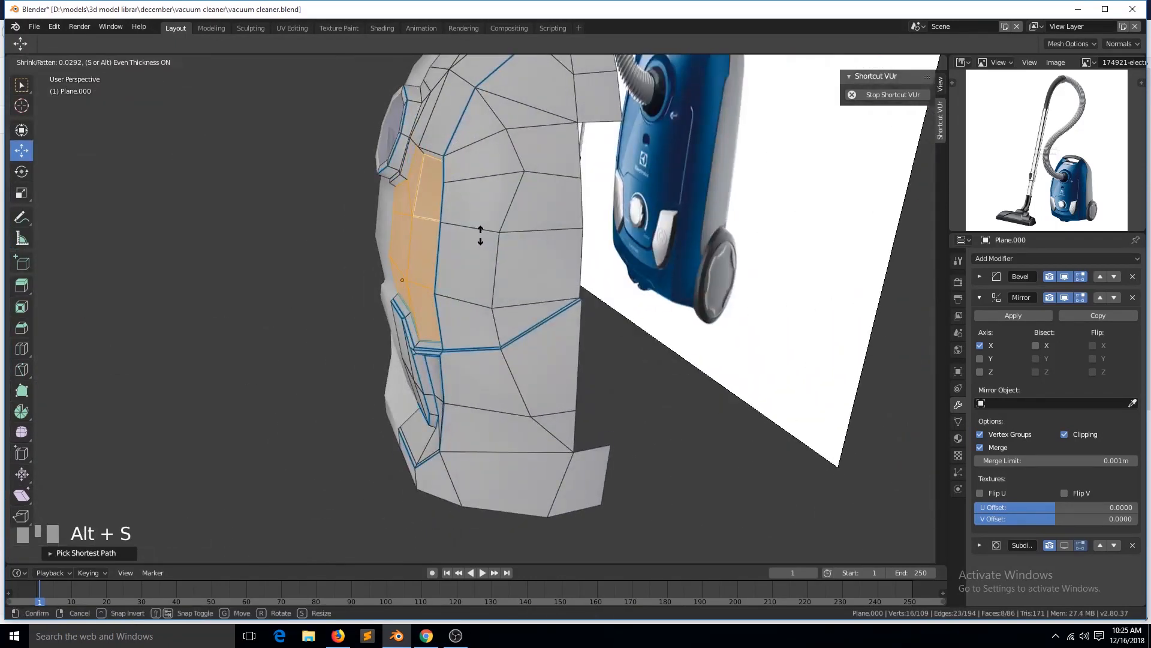
click(476, 233)
Apply edge bevel weight to the sunken area's upper boundary edges beside the hose opening and clear the selection.
key(KP_1)
scroll(491, 293, up, 1)
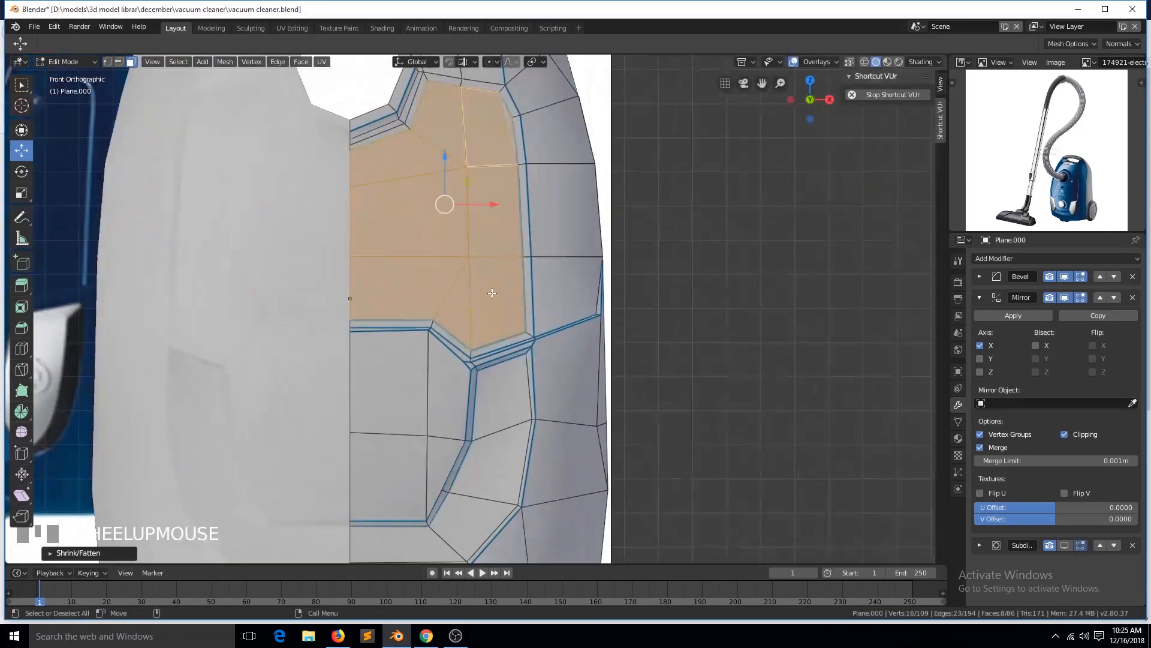
scroll(493, 292, down, 2)
key(2)
alt+click(427, 171)
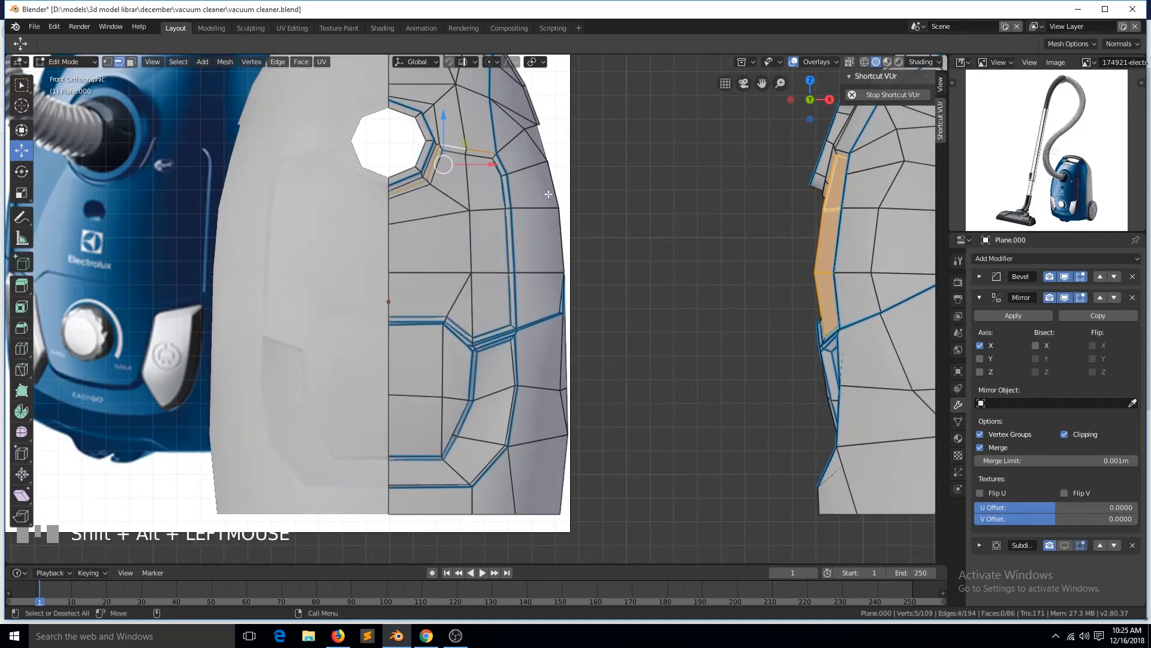
scroll(548, 195, down, 3)
scroll(448, 203, up, 2)
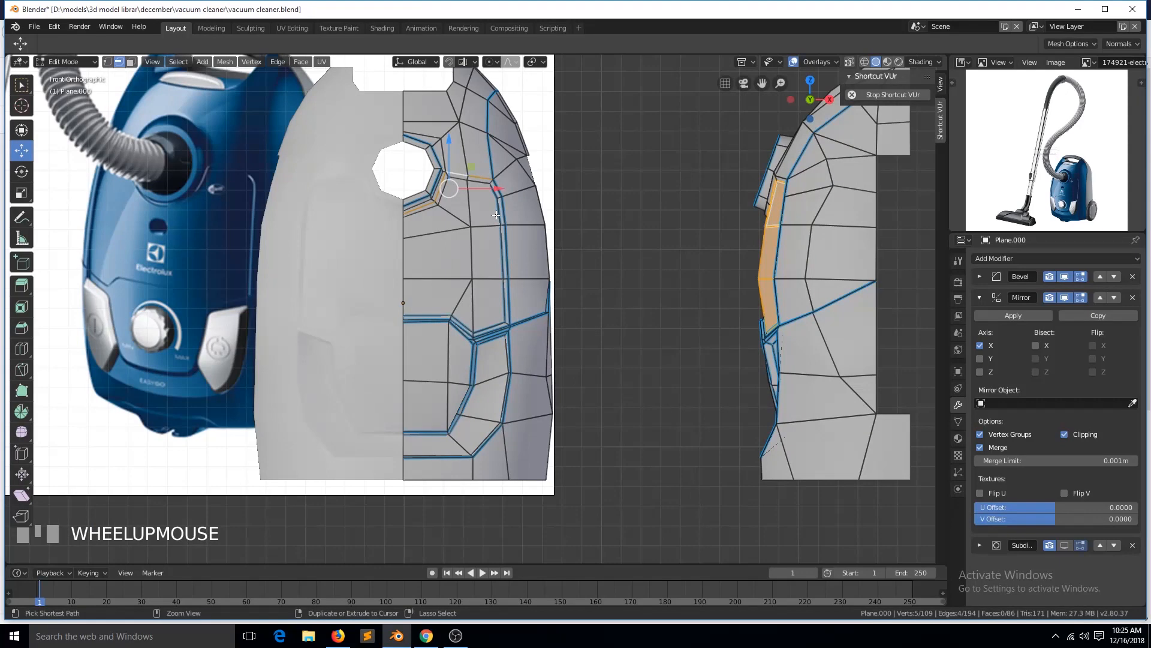
right_click(511, 261)
click(514, 259)
key(alt+a)
Examine the sunken front area with the subdivision displayed and hide the subdivision again.
key(Tab)
click(1066, 547)
scroll(570, 329, up, 2)
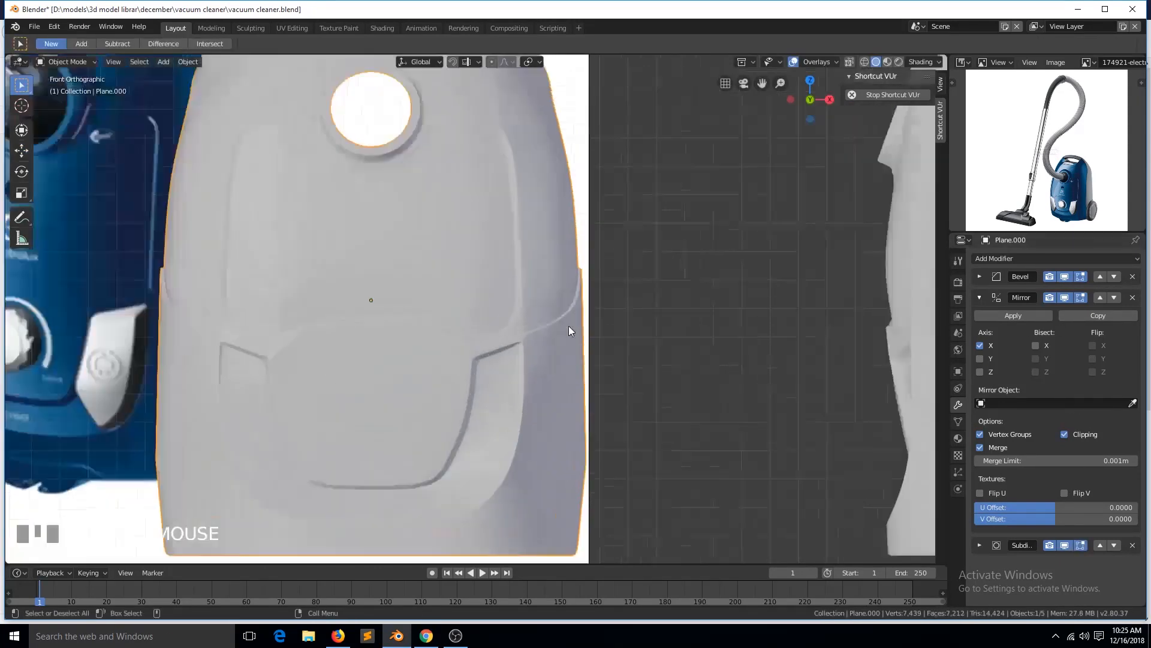
key(Tab)
scroll(575, 333, up, 2)
click(1064, 545)
scroll(658, 356, up, 4)
scroll(658, 356, up, 1)
Move the vertex where the sunken area's side edge meets the seam.
click(618, 400)
key(g)
click(610, 370)
Apply edge bevel weight to the short connecting edges along the seam near the panel corner and display the subdivision.
click(636, 380)
shift+click(467, 432)
alt+shift+click(459, 454)
click(466, 433)
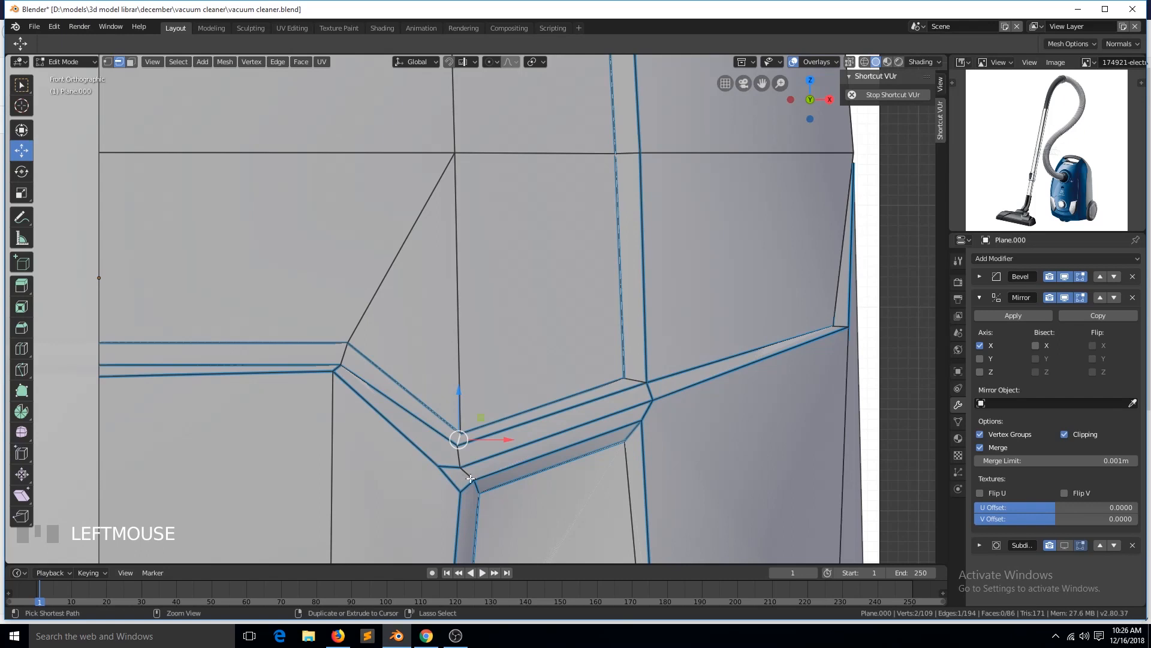
key(ctrl+e)
click(471, 452)
key(ctrl+e)
key(Tab)
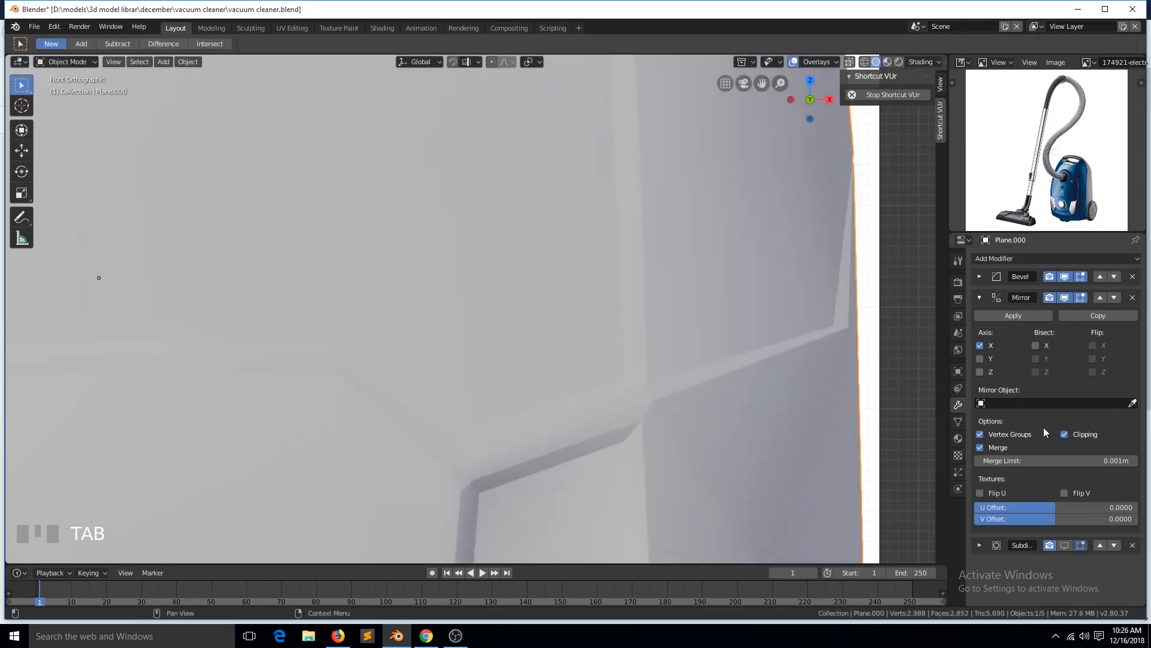
click(1064, 545)
Apply edge bevel weight to the short edge at the seam's inner bend above the panel and save the file.
key(Tab)
key(alt+a)
scroll(421, 329, down, 2)
key(Tab)
scroll(433, 326, up, 4)
key(Tab)
click(365, 347)
key(ctrl+e)
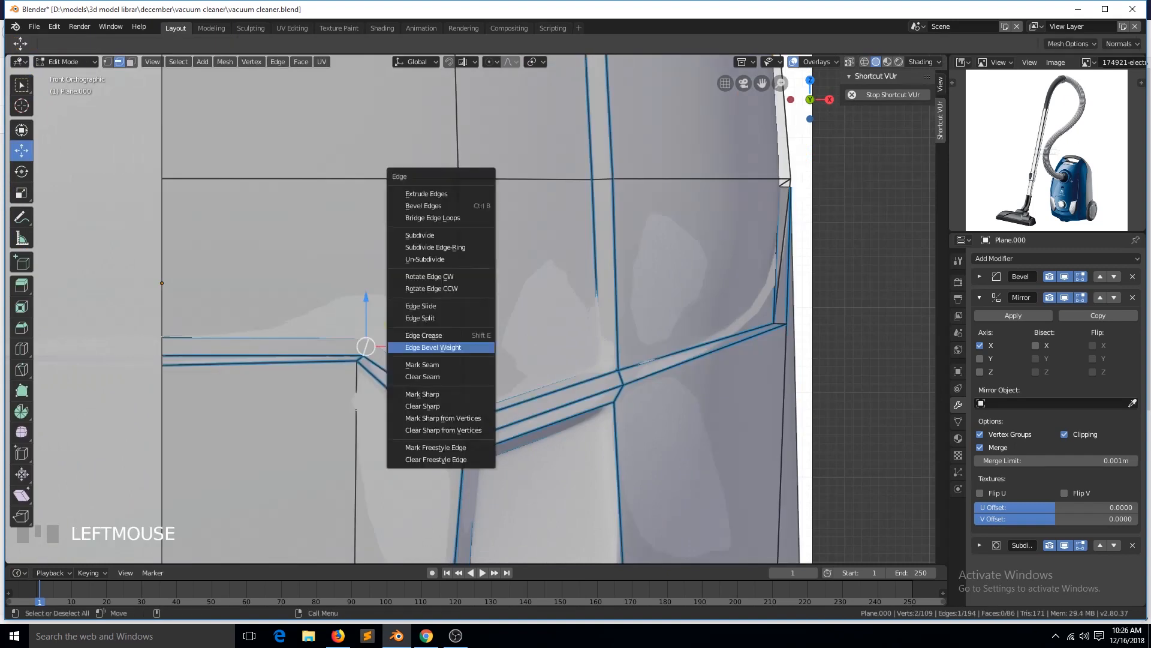
click(471, 346)
key(Tab)
scroll(479, 335, down, 5)
scroll(516, 345, down, 3)
key(ctrl+s)
scroll(534, 343, up, 8)
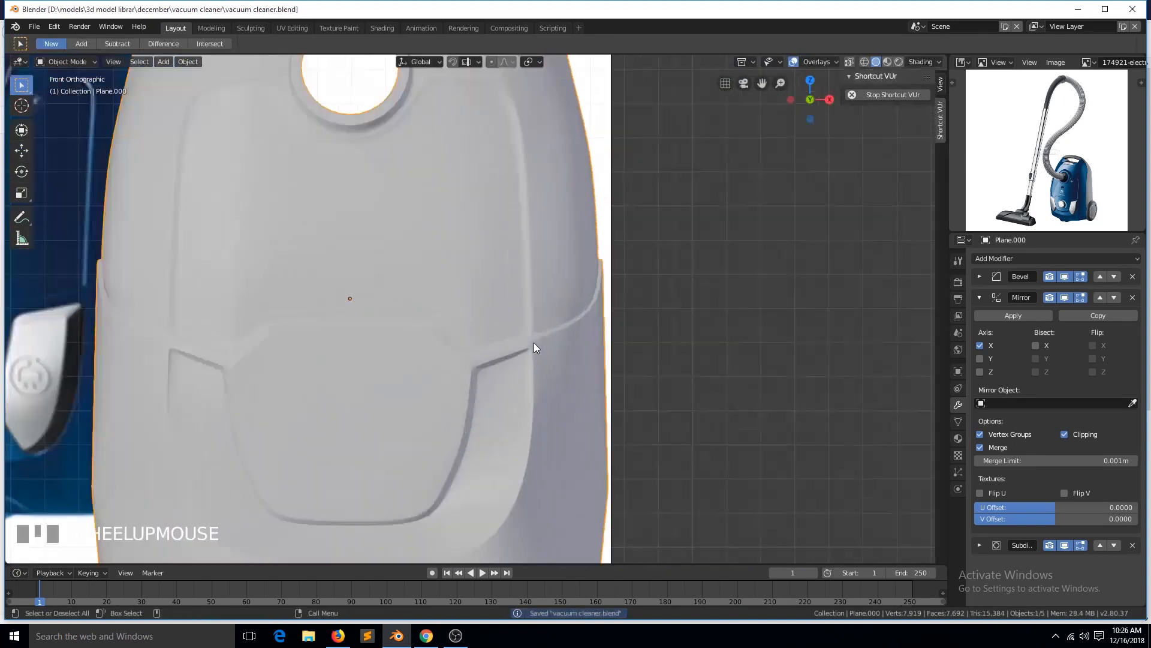
Hide the subdivision, examine the seam corners on the base mesh, and clear the selection.
key(Tab)
click(1065, 545)
scroll(591, 430, down, 4)
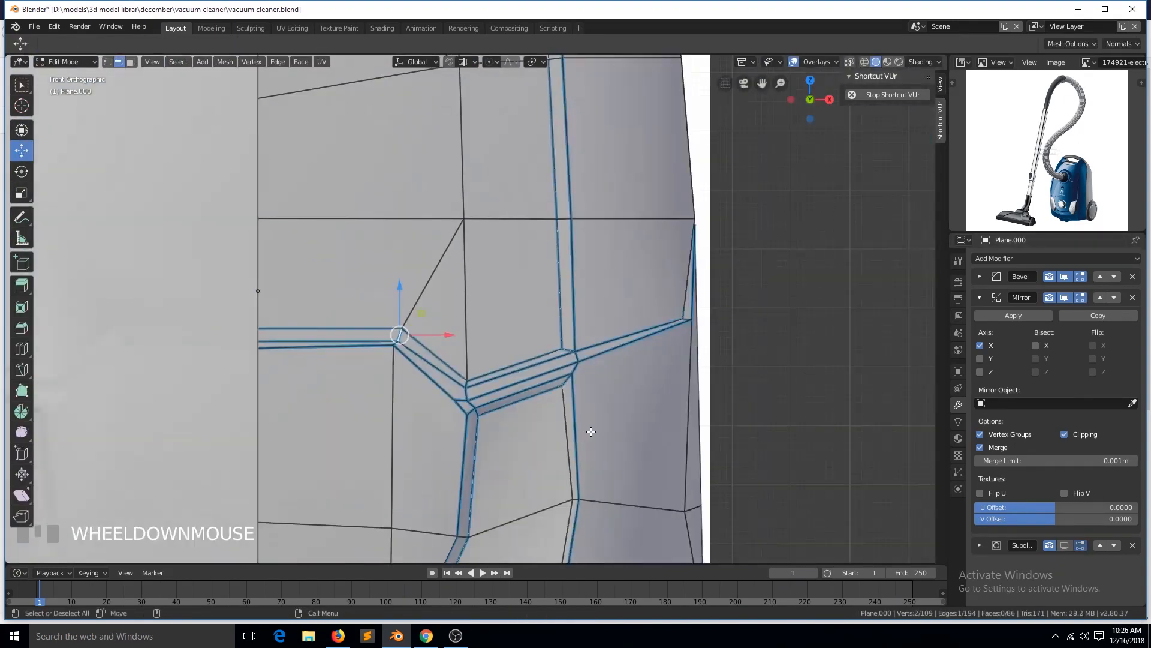
scroll(377, 360, down, 4)
scroll(373, 363, up, 1)
key(Tab)
key(grave)
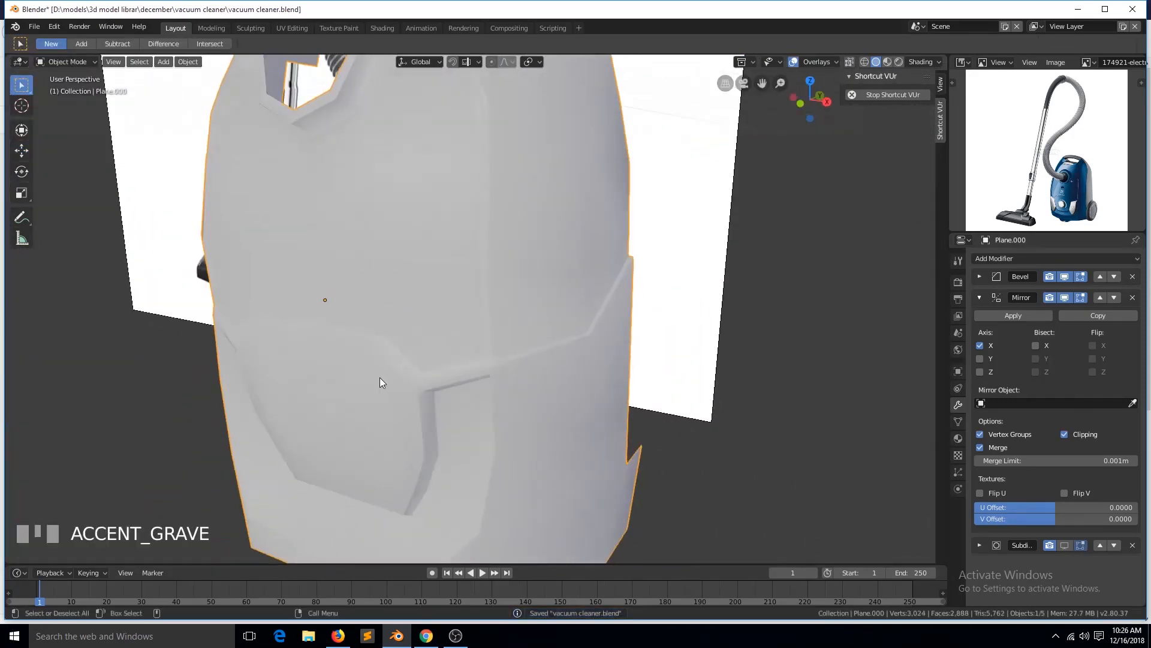
key(Tab)
scroll(380, 383, up, 5)
scroll(435, 396, down, 1)
scroll(435, 397, up, 2)
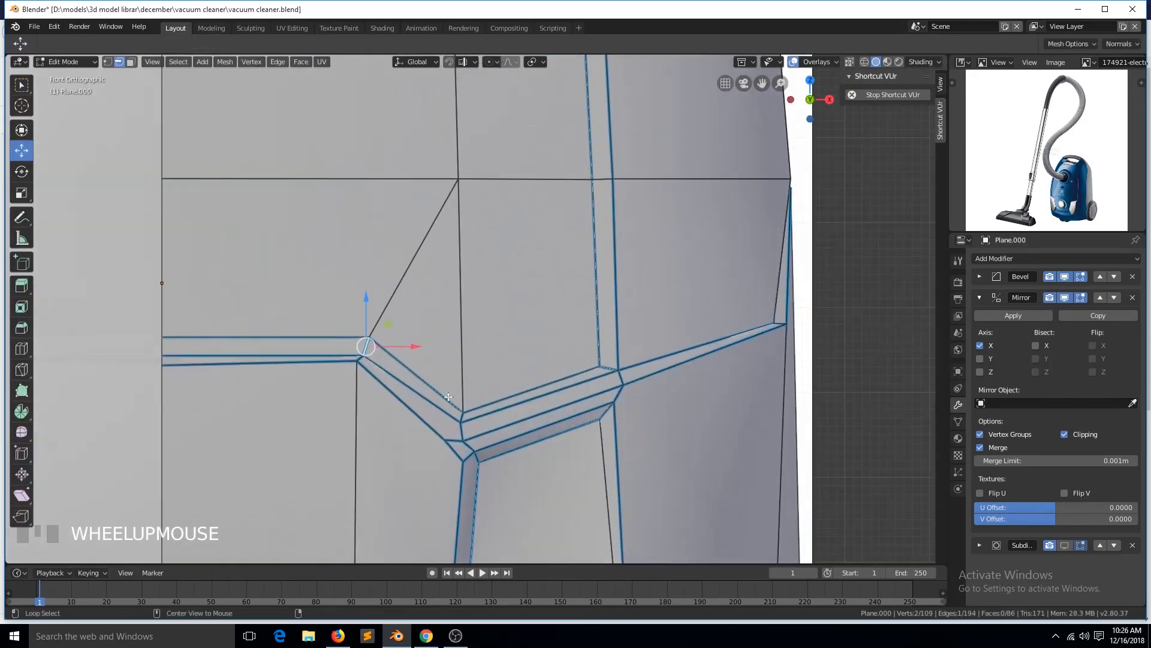
key(alt+a)
Try to merge the two vertices where the sunken area's side edge crosses the seam at the last one.
key(grave)
scroll(440, 411, down, 3)
key(grave)
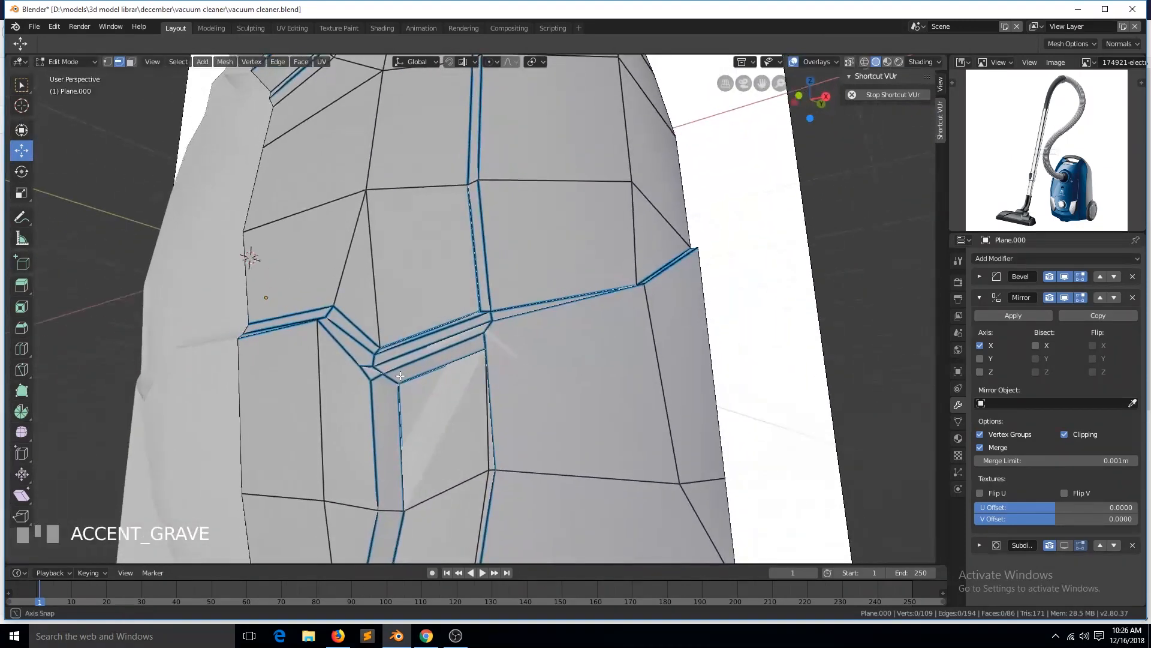
scroll(559, 312, up, 3)
key(1)
key(grave)
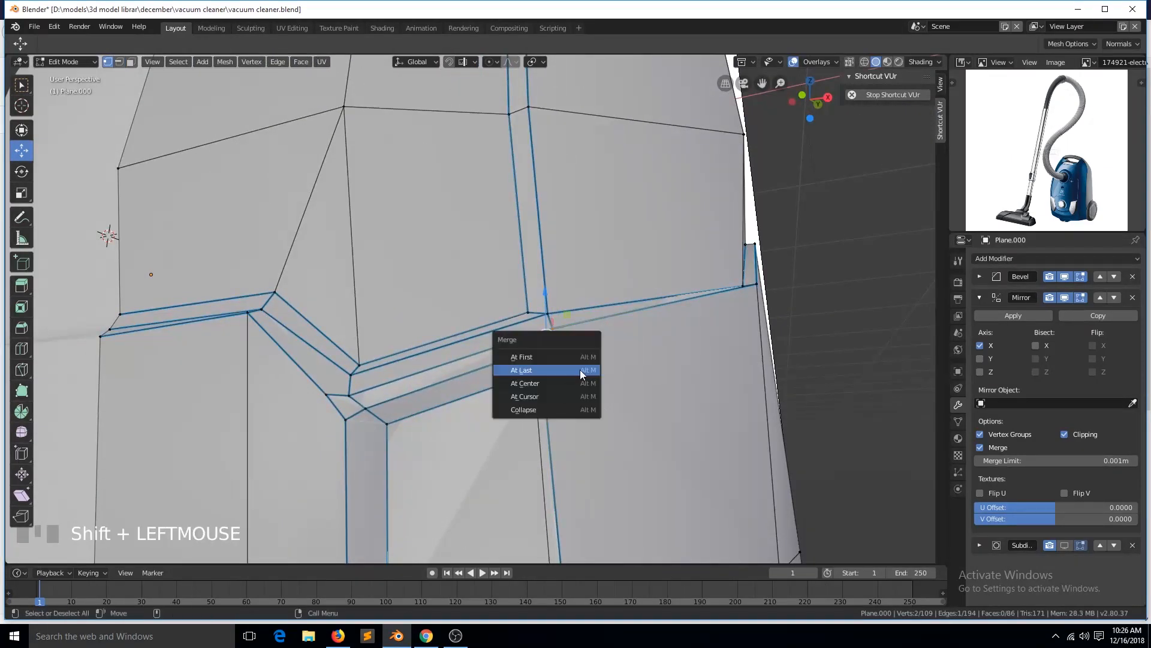
click(580, 370)
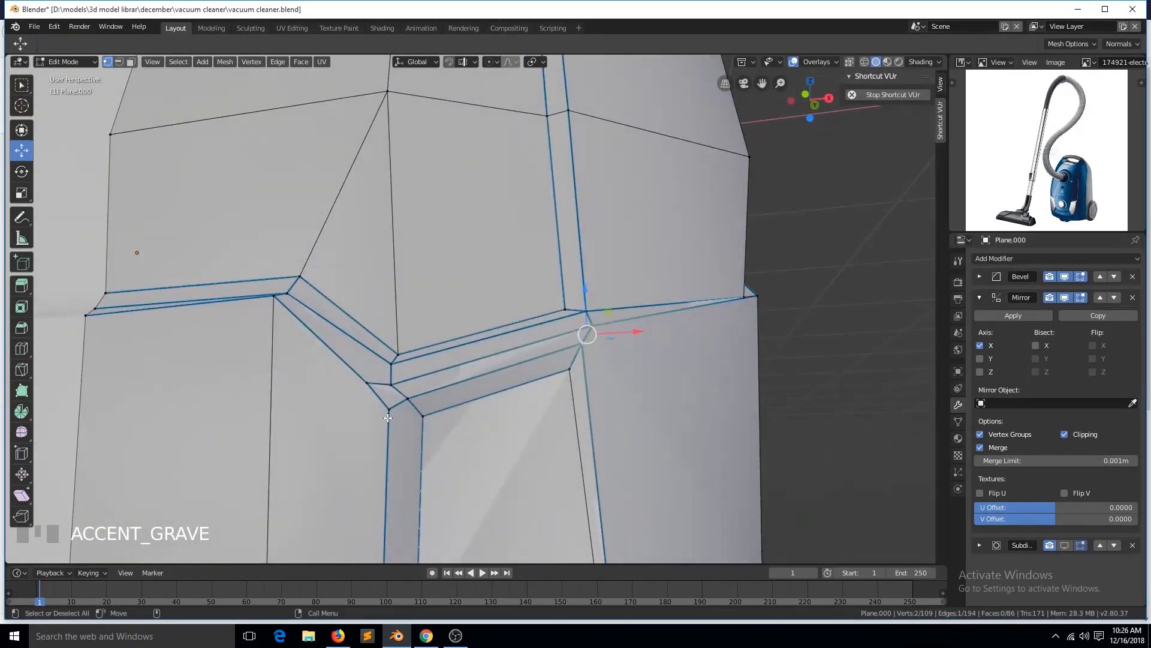
Merge the two neighbouring vertices at the lower panel's upper outer corner at their center.
click(388, 409)
scroll(390, 410, down, 6)
key(grave)
middle_drag(441, 405, 390, 403)
scroll(475, 426, up, 6)
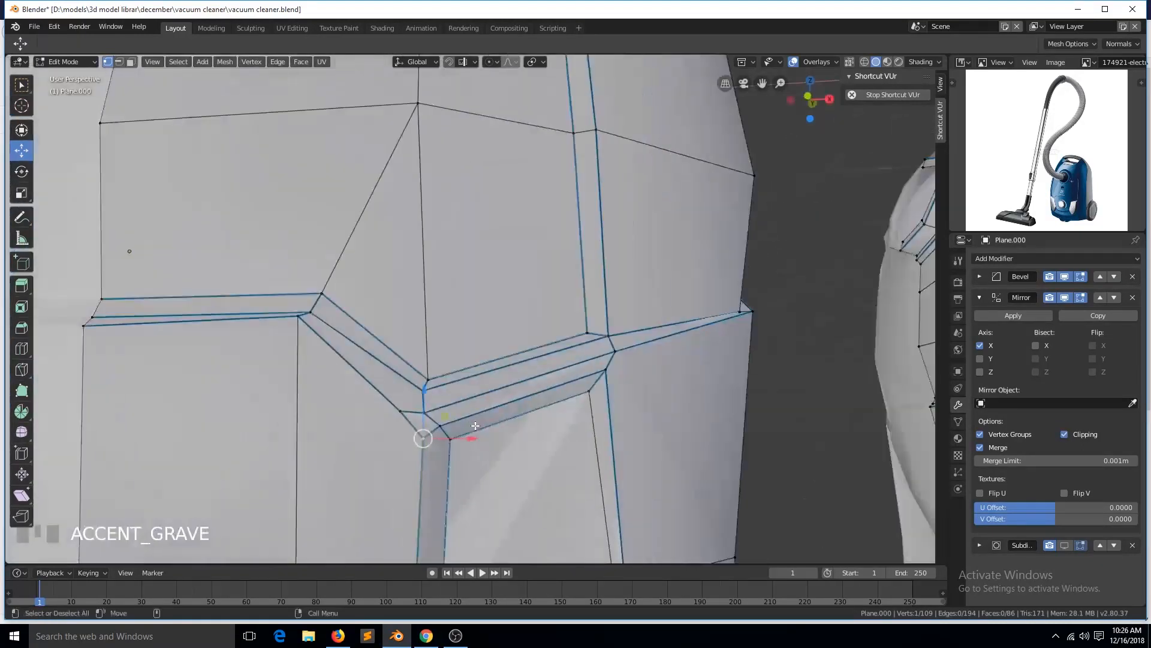
key(alt+m)
click(486, 462)
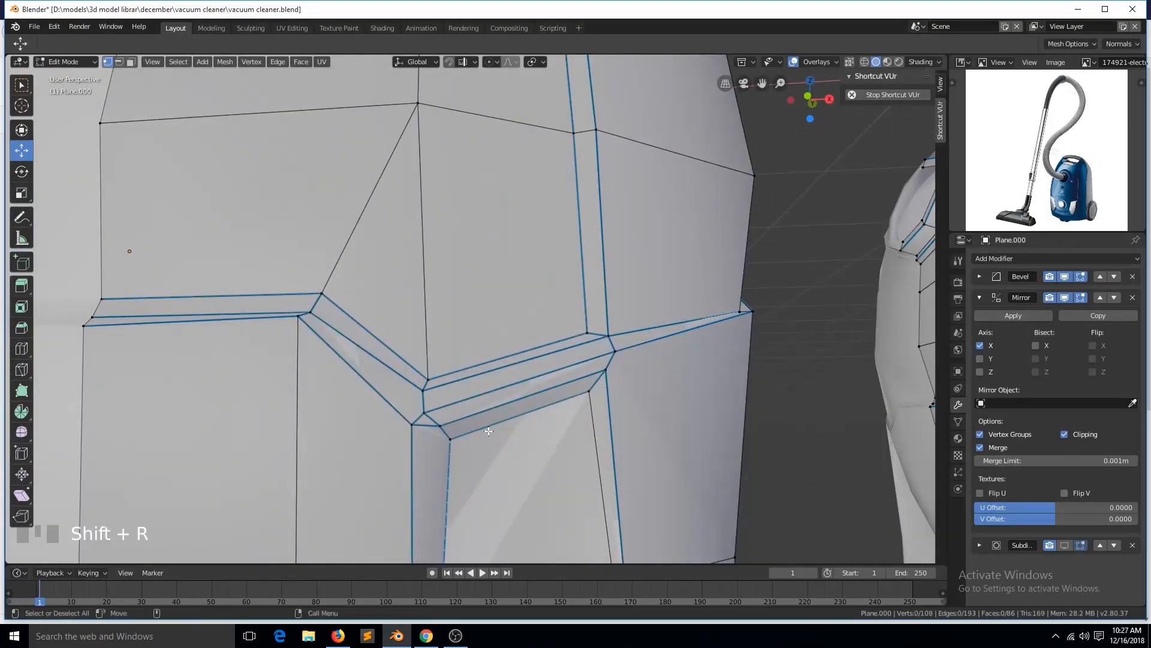
Merge the close vertex pairs at the seam's corner and at its junction with the side edge, and save the file.
key(w)
click(425, 413)
shift+click(442, 426)
key(alt+m)
click(447, 426)
key(grave)
key(alt+m)
click(548, 357)
key(grave)
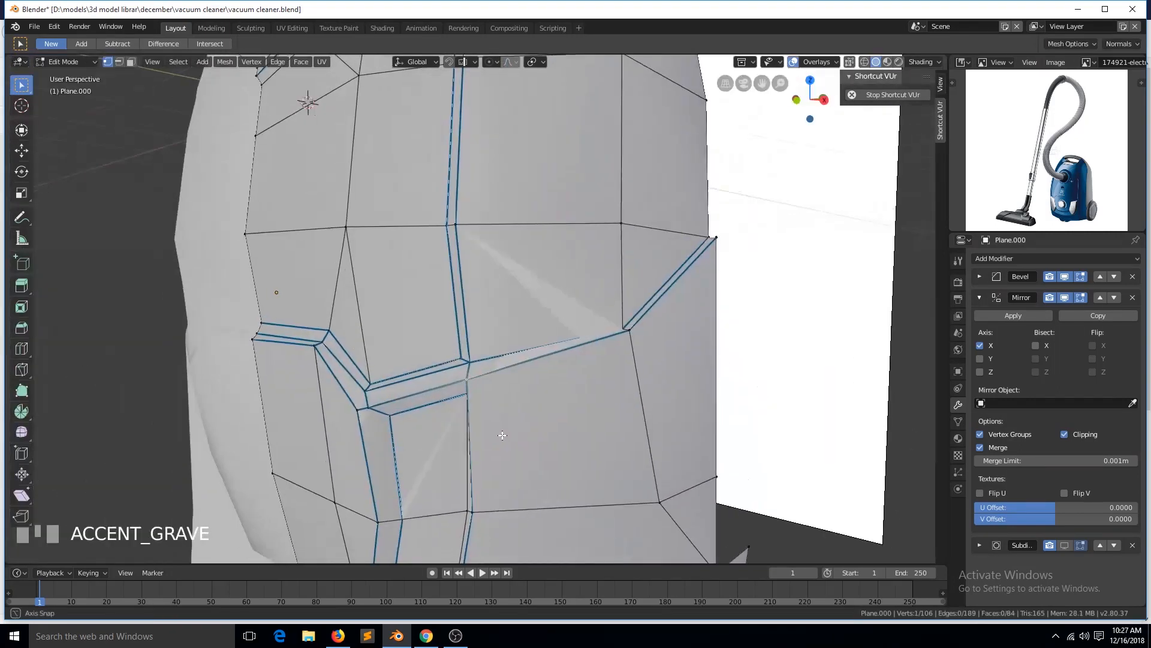
scroll(503, 435, down, 4)
key(grave)
key(KP_1)
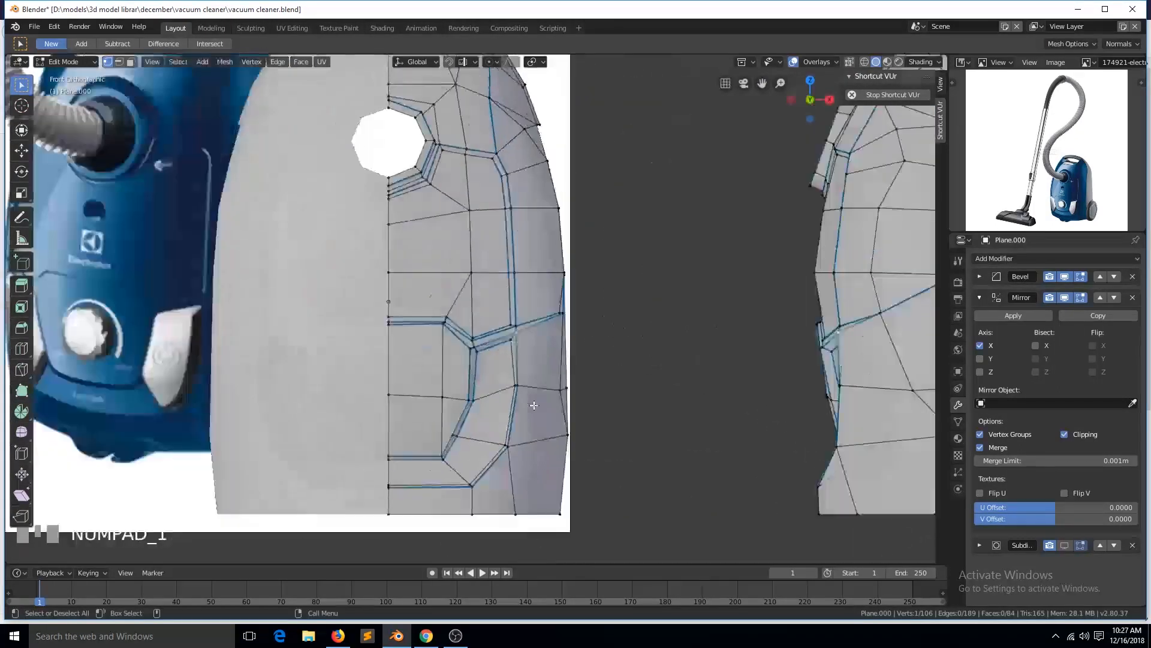
scroll(558, 411, up, 3)
scroll(593, 407, down, 2)
key(ctrl+s)
Display the subdivision and examine the body's front and the merged seam corners.
scroll(609, 376, down, 1)
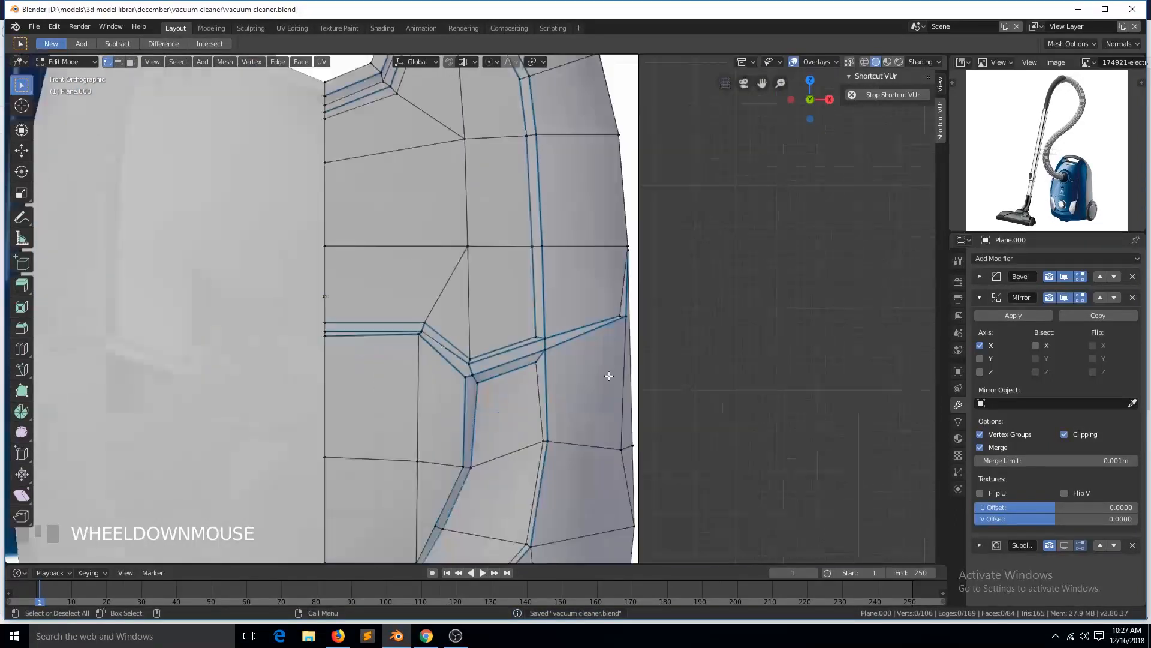
key(Tab)
scroll(545, 315, down, 1)
scroll(544, 316, up, 5)
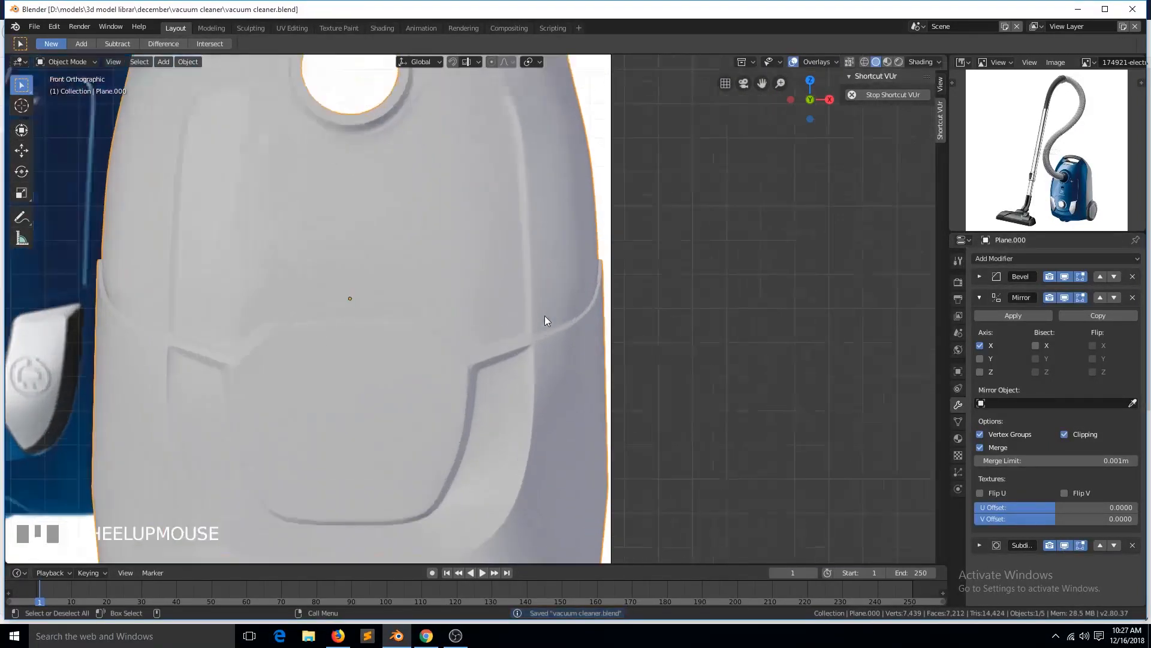
key(Tab)
key(Tab)
scroll(569, 354, down, 3)
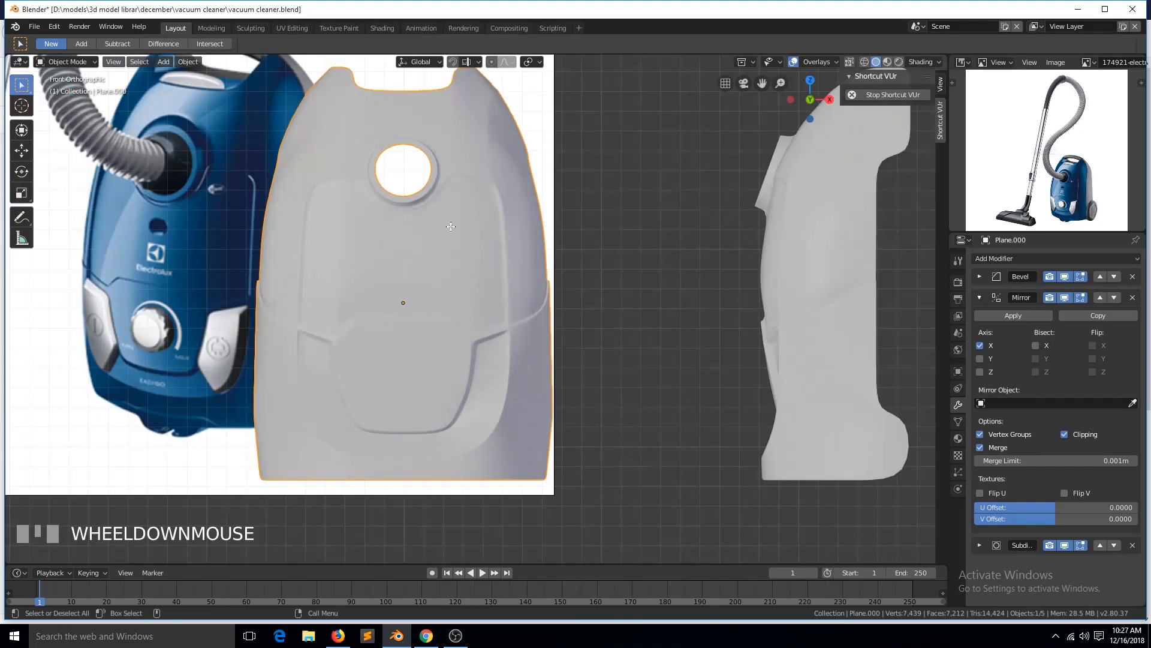
scroll(453, 183, up, 2)
key(Tab)
key(Tab)
key(Tab)
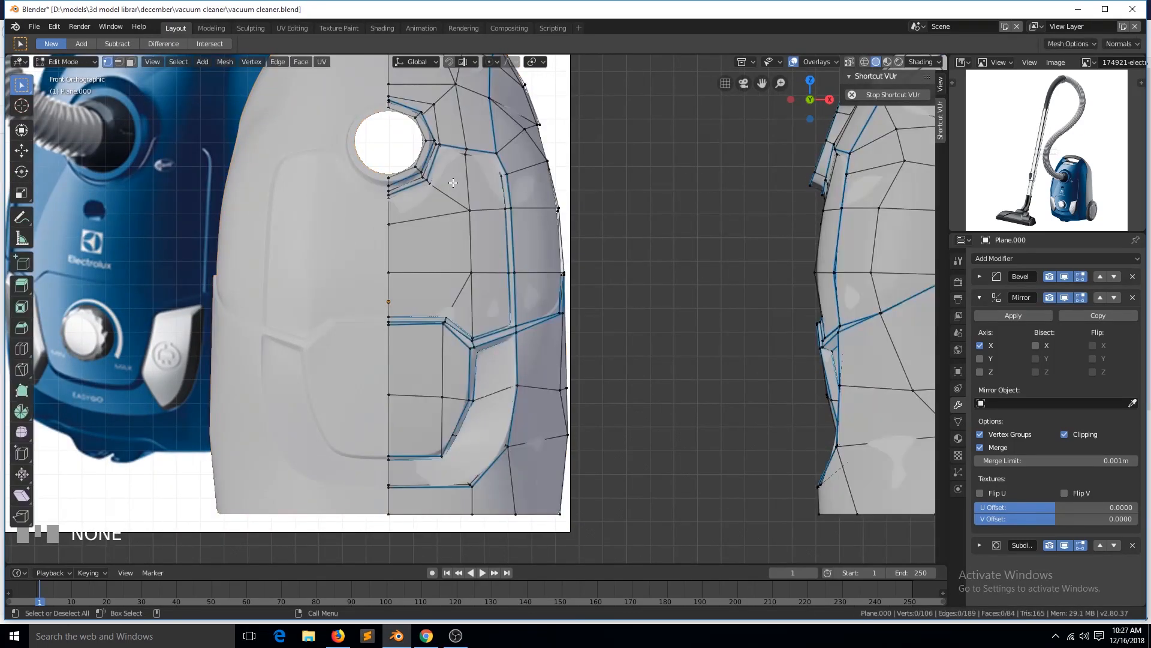
Apply edge bevel weight to the sunken area's upper inner edges around the hose opening and save the file.
scroll(477, 308, up, 2)
click(718, 339)
middle_drag(719, 339, 689, 309)
key(grave)
alt+click(396, 106)
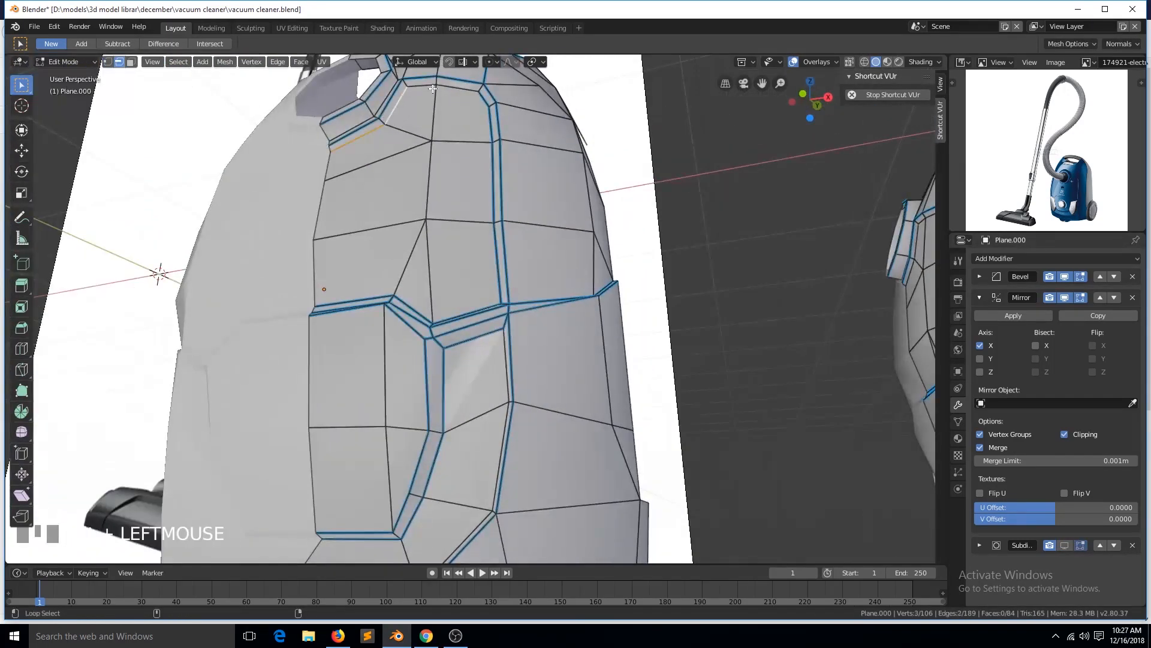
alt+shift+click(422, 87)
key(ctrl+e)
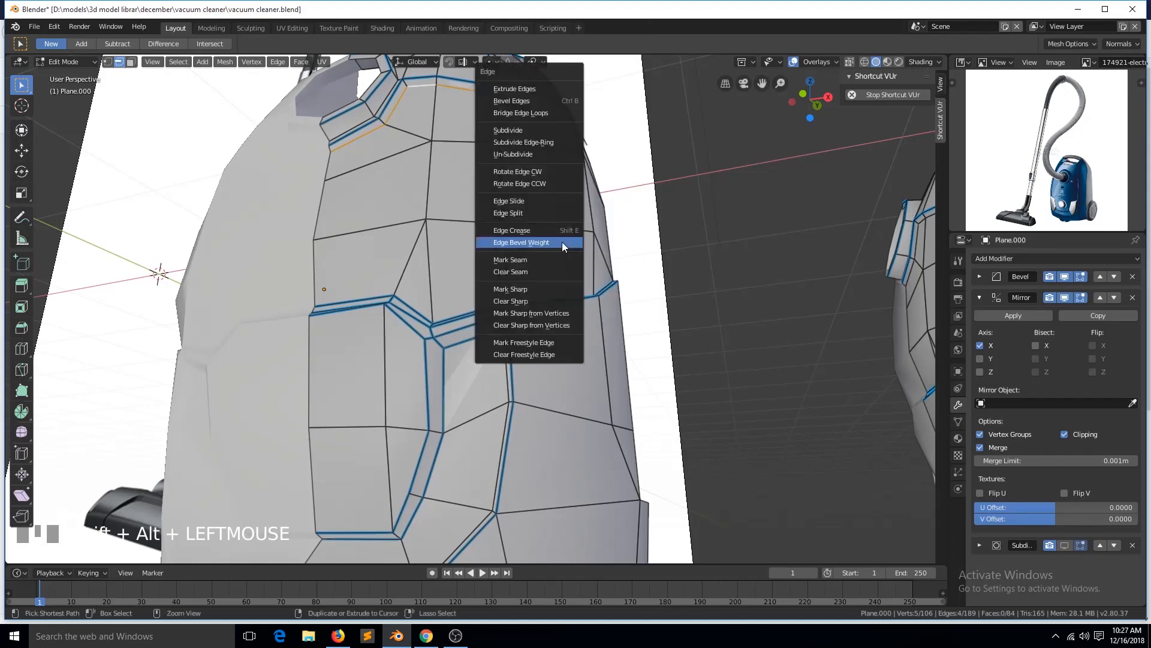
key(Tab)
key(ctrl+s)
Examine the bevelled sunken area and the seam's corner on the subdivided body.
click(1065, 546)
scroll(340, 274, down, 2)
key(grave)
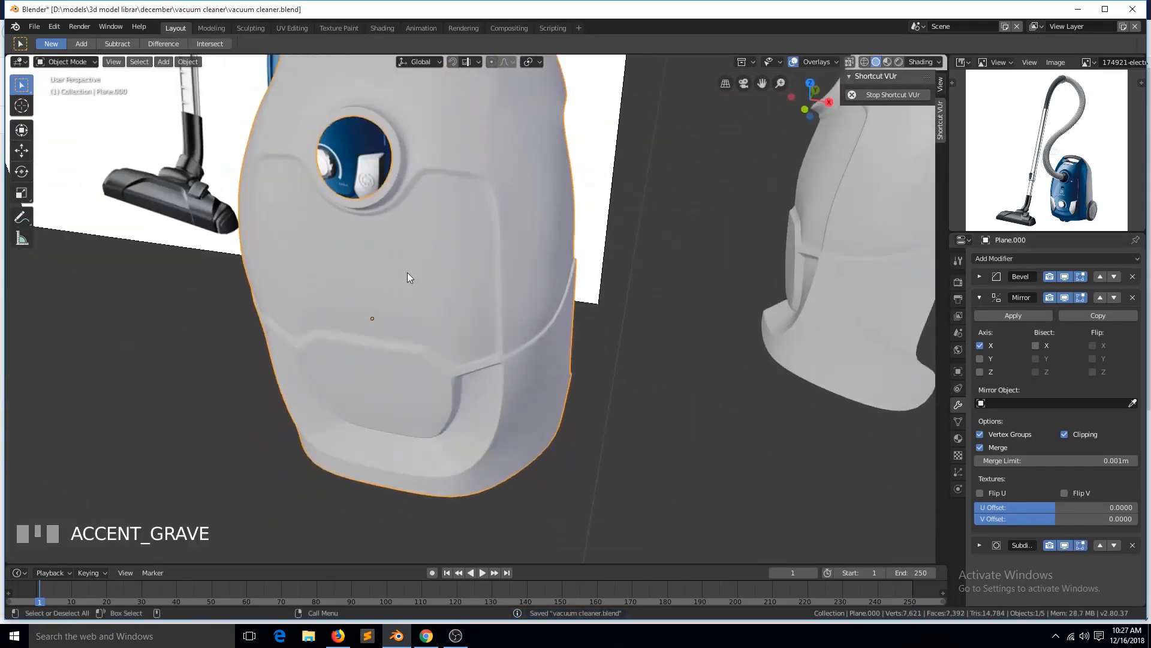
scroll(437, 229, down, 5)
key(KP_1)
scroll(437, 236, up, 6)
key(Tab)
key(Tab)
scroll(571, 366, up, 6)
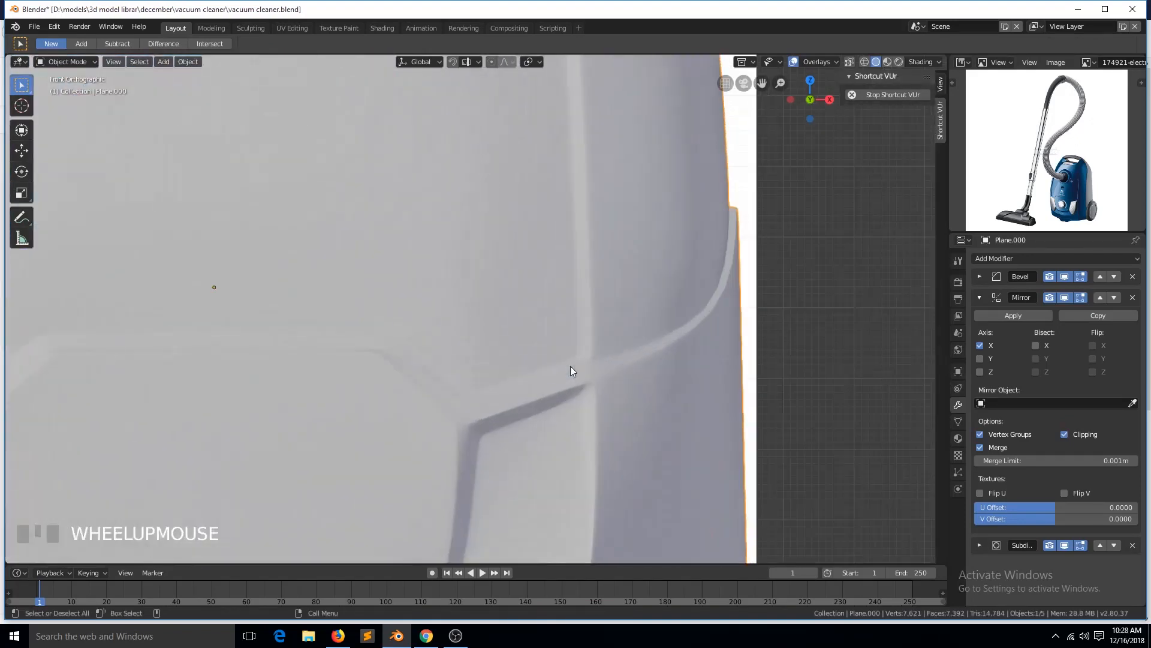
Merge the doubled lower seam vertices at the centreline and at the seam's bend above the panel.
key(Tab)
key(grave)
middle_drag(442, 416, 424, 438)
key(1)
click(122, 402)
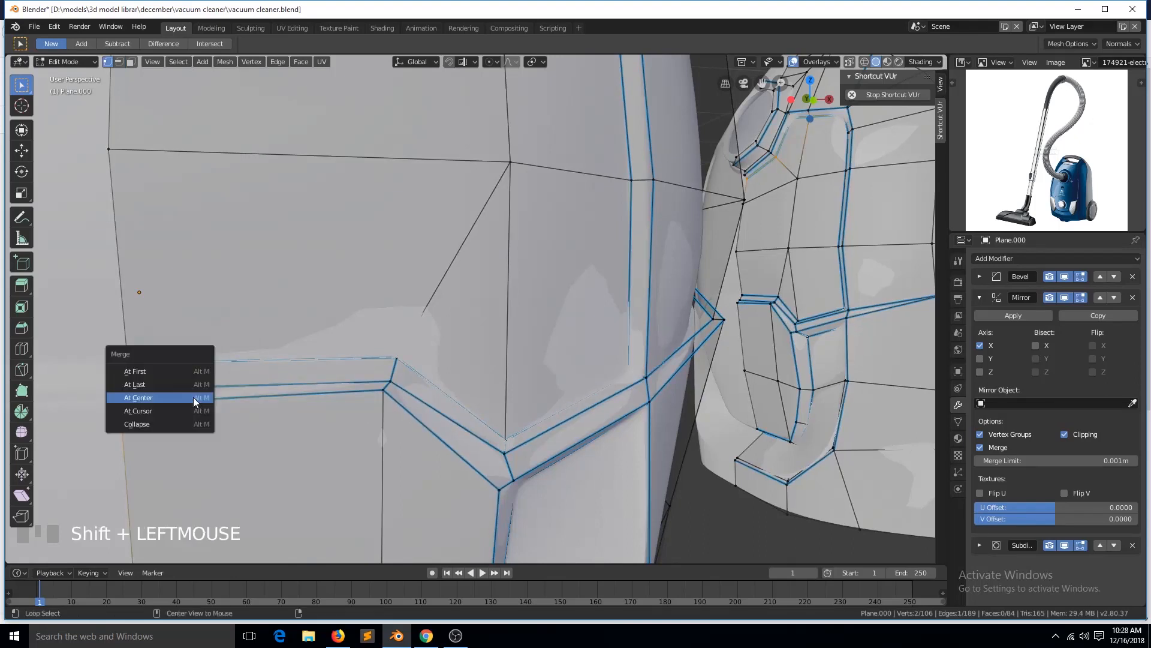
click(193, 397)
key(alt+m)
click(389, 388)
Adjust the depth of the seam's lower corner vertex with Shrink/Fatten and return to the front view.
middle_drag(500, 445, 617, 449)
click(620, 448)
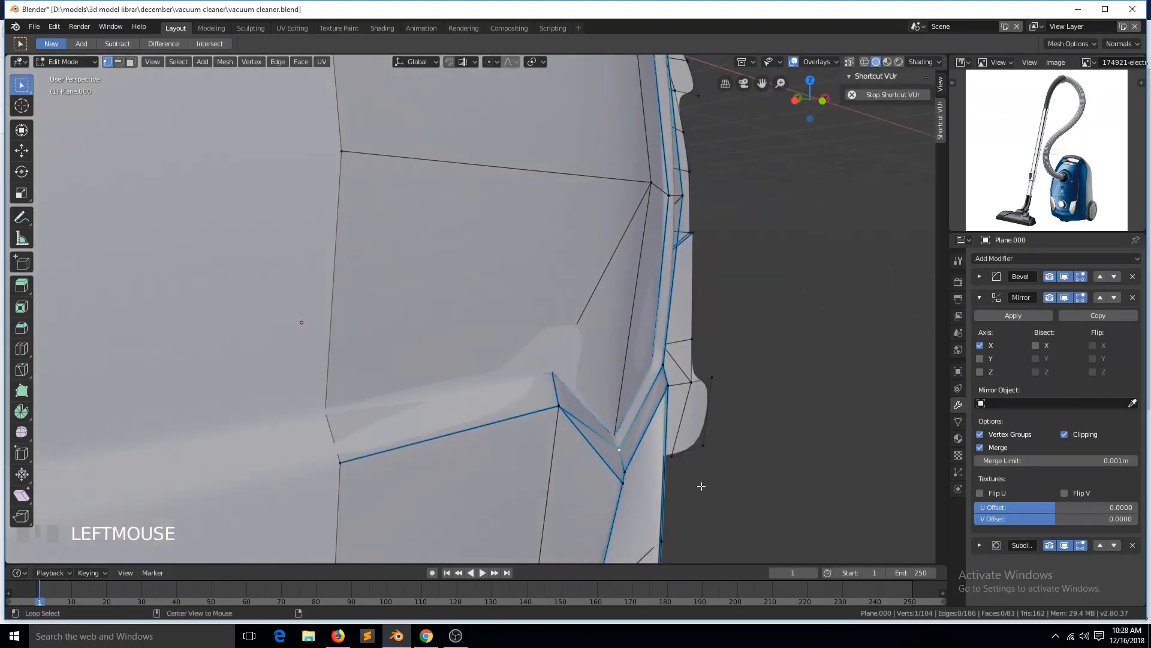
key(alt+s)
click(697, 486)
key(KP_1)
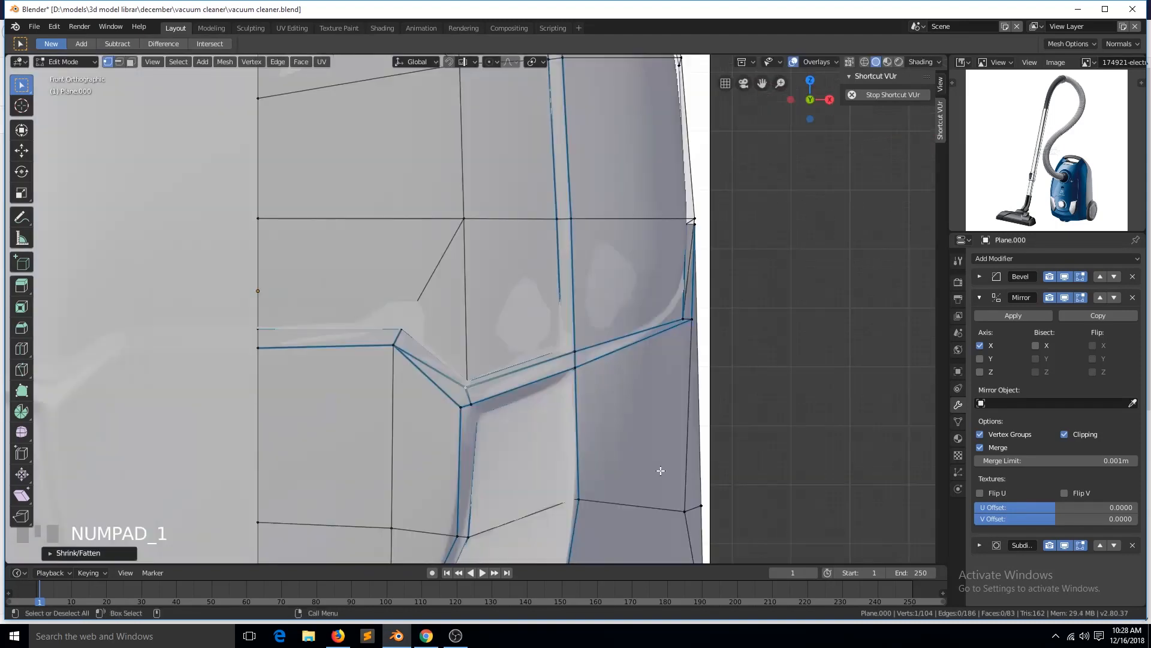
Cut a new edge with the Knife from the seam's lower corner across the panel to the mirror centreline.
key(a)
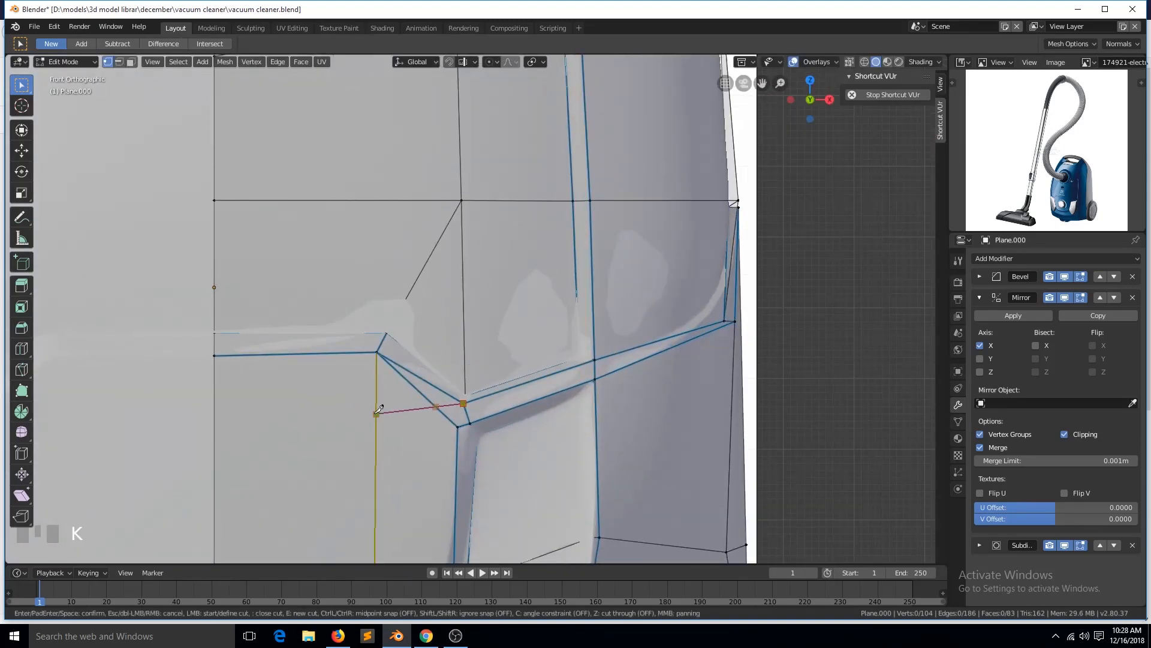
click(215, 407)
key(Return)
key(alt+a)
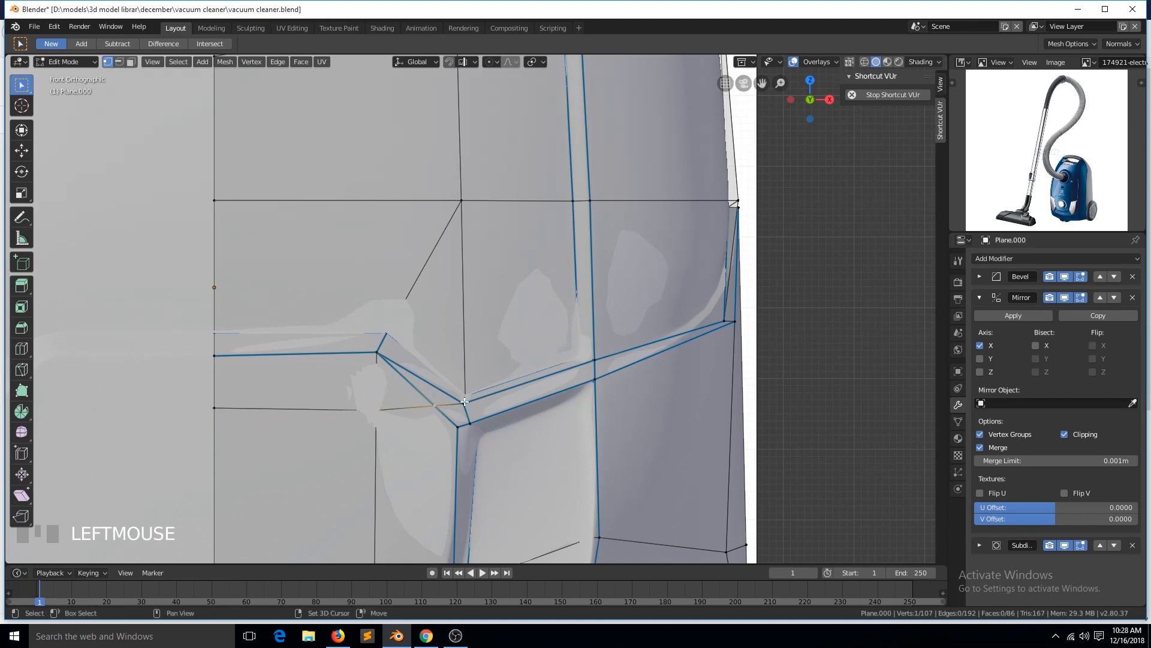
Merge the crowded vertices at the seam's lower corner and slide the remaining vertex along its edge.
click(448, 409)
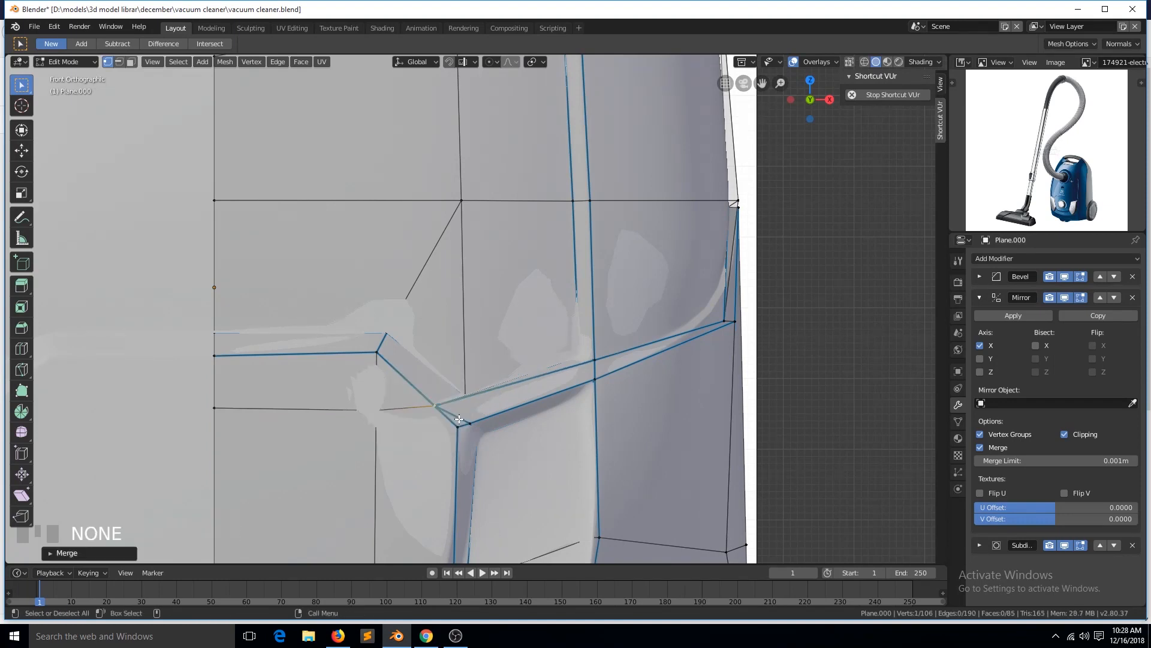
key(grave)
middle_drag(492, 436, 529, 375)
key(g)
key(g)
click(532, 408)
key(Tab)
key(grave)
key(Tab)
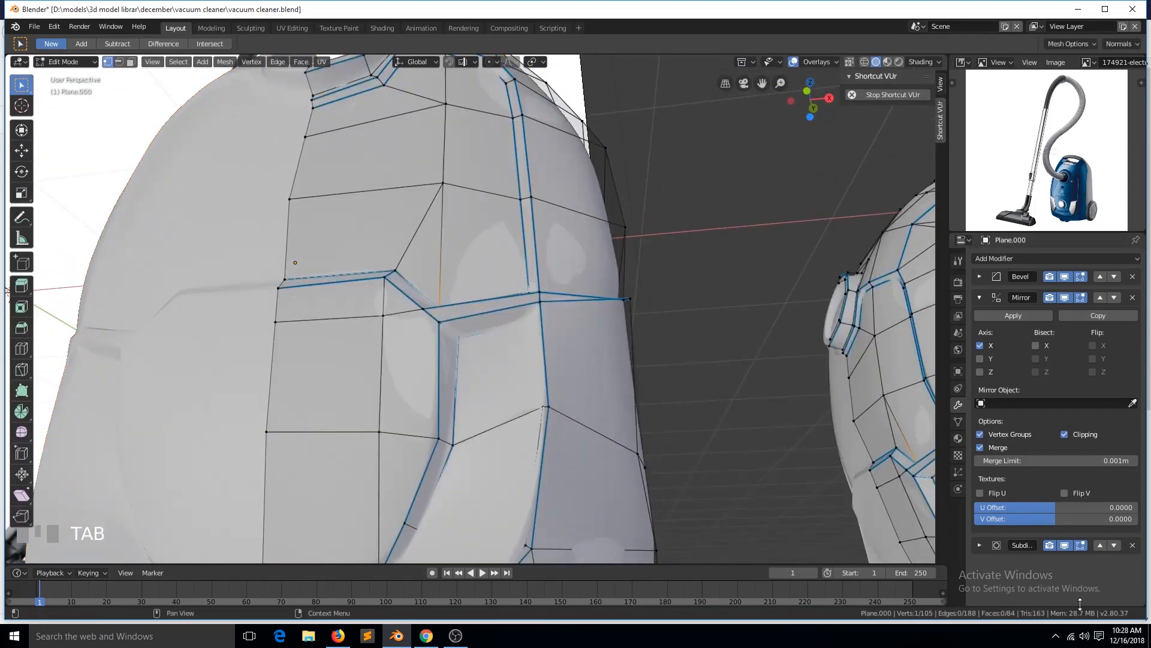
Set the edge bevel weight of the four-edge run along the seam to 1, save the file, and display the subdivision.
click(1067, 545)
key(grave)
key(2)
alt+click(563, 384)
scroll(526, 389, down, 5)
key(ctrl+e)
click(524, 389)
text(1)
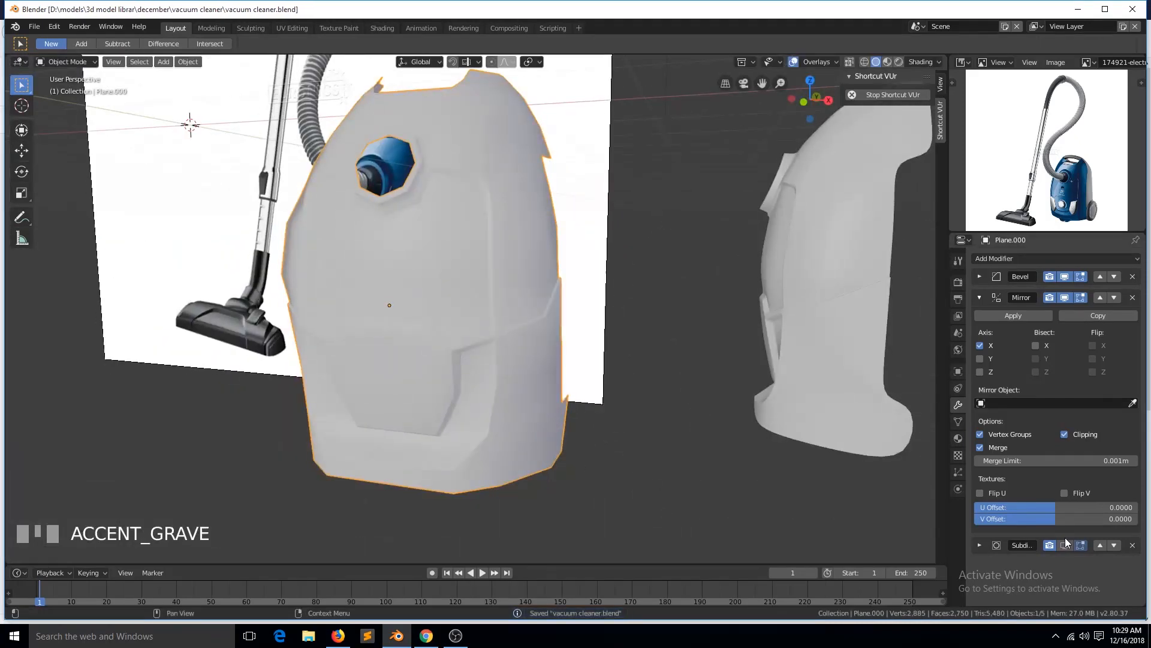
click(1065, 542)
Adjust the depth of the seam's junction vertex and the side seam vertex with Shrink/Fatten.
scroll(648, 388, up, 5)
key(grave)
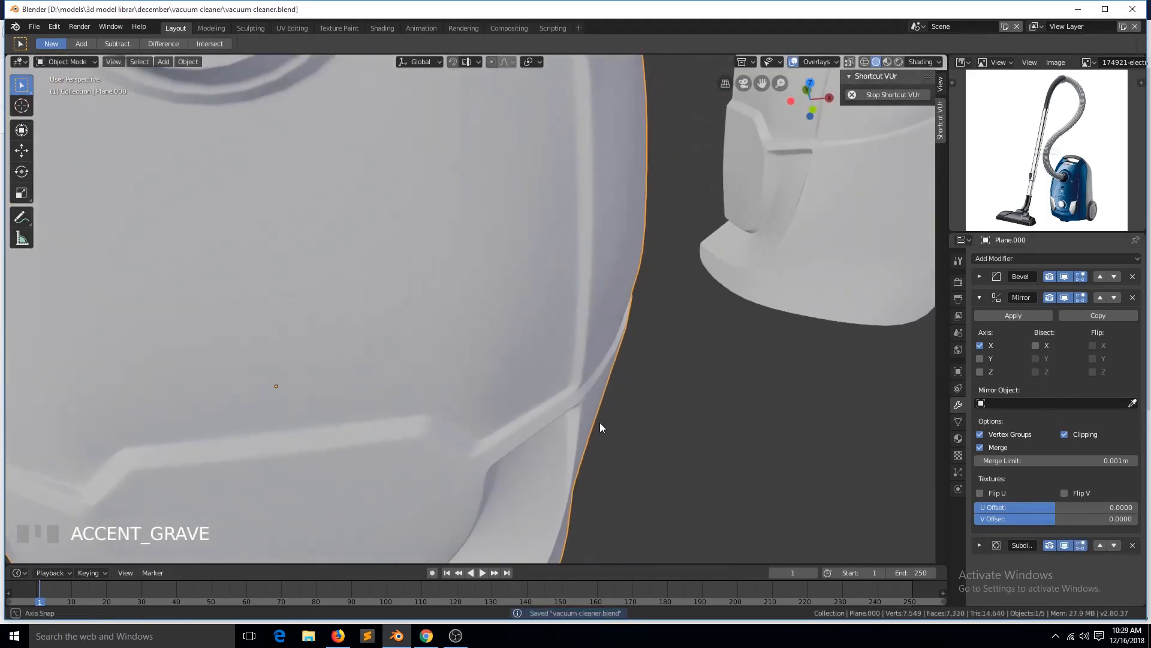
key(Tab)
key(1)
key(grave)
click(401, 393)
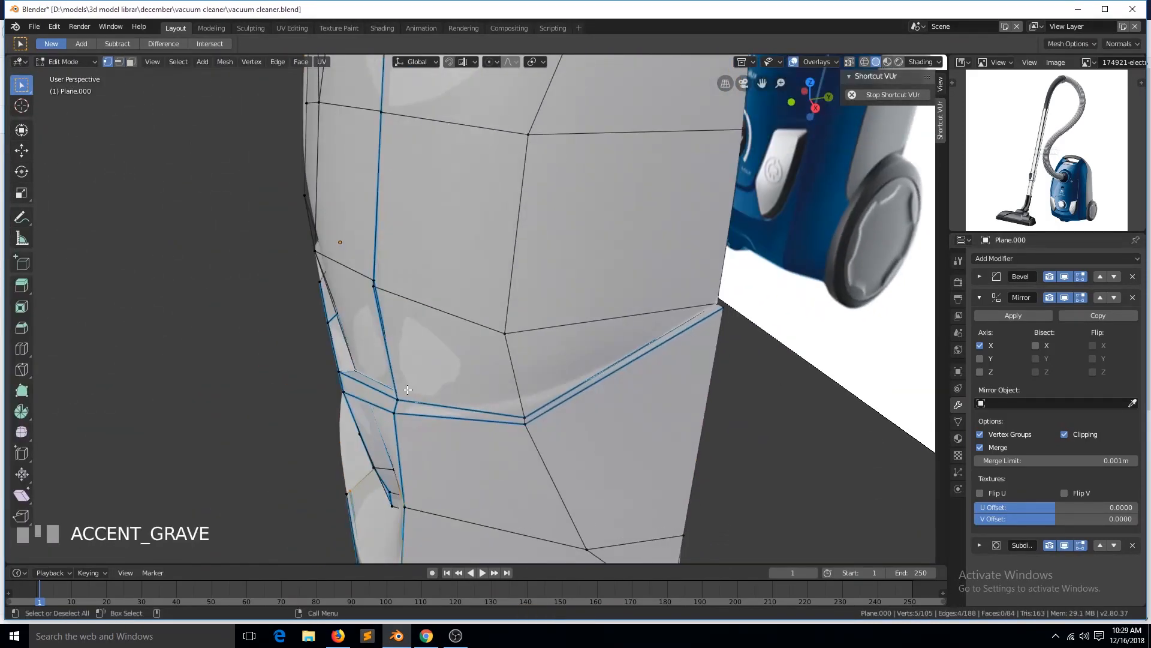
key(grave)
key(alt+s)
key(grave)
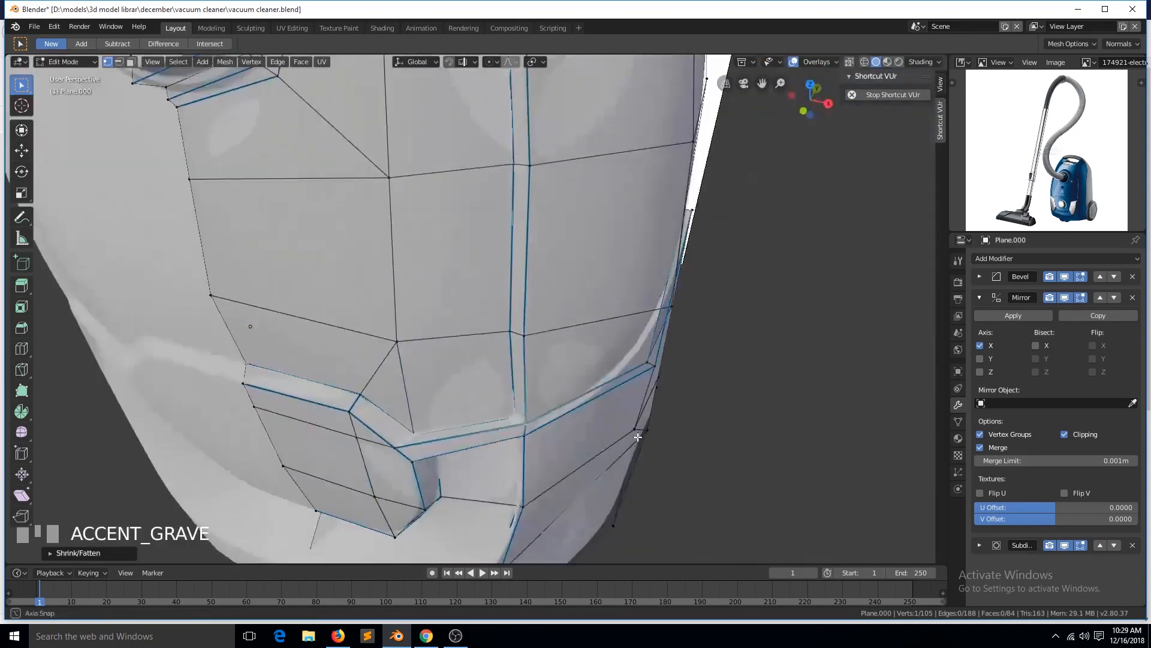
click(686, 378)
click(740, 421)
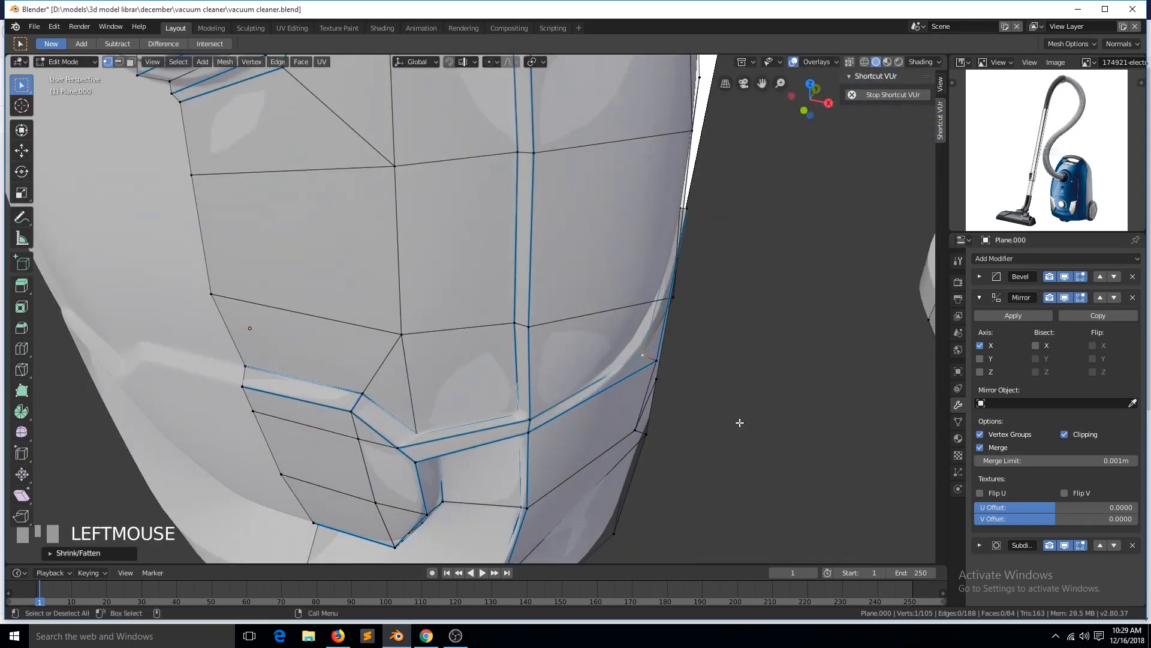
Return to Object Mode, check the reshaped seam on the whole body, and save the file.
key(Tab)
key(grave)
scroll(573, 352, down, 5)
key(ctrl+s)
key(grave)
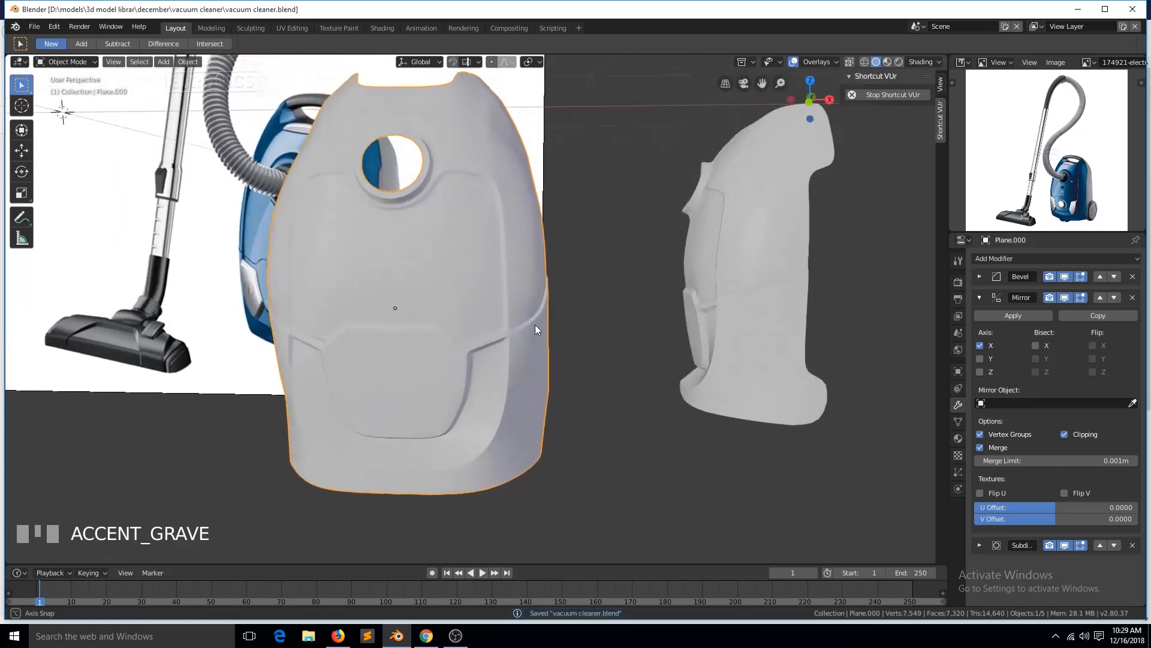
Cut an extra vertex into the upper side faces of the body and adjust its depth with Shrink/Fatten.
scroll(521, 320, up, 2)
scroll(521, 319, down, 2)
key(Tab)
key(grave)
key(alt+a)
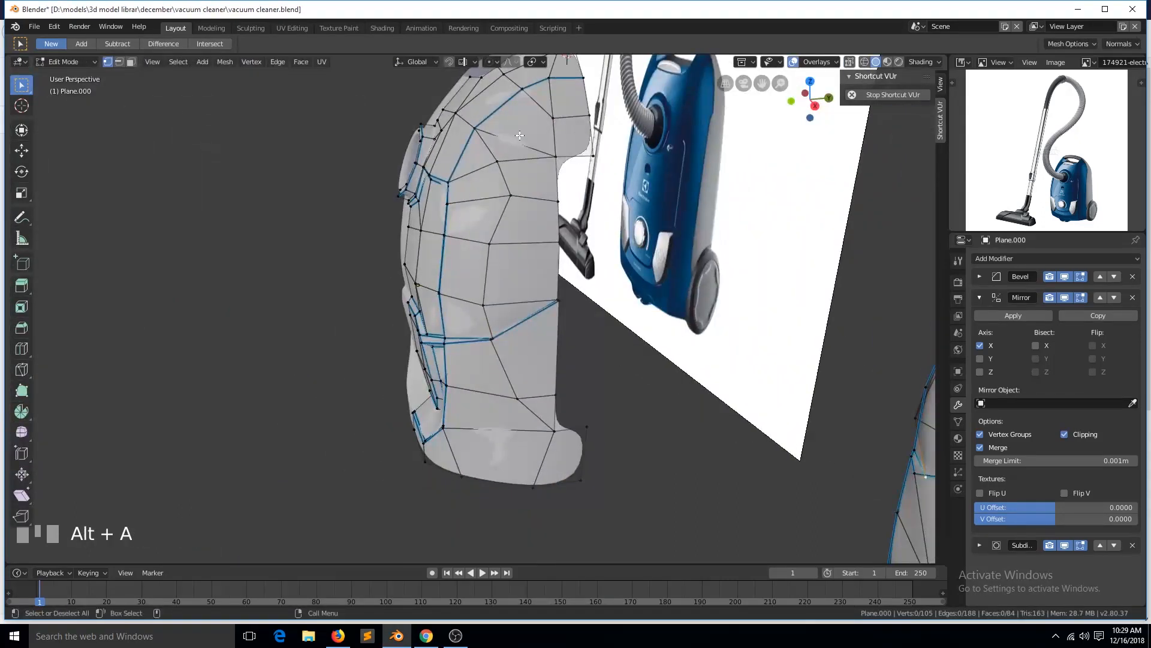
click(525, 144)
key(grave)
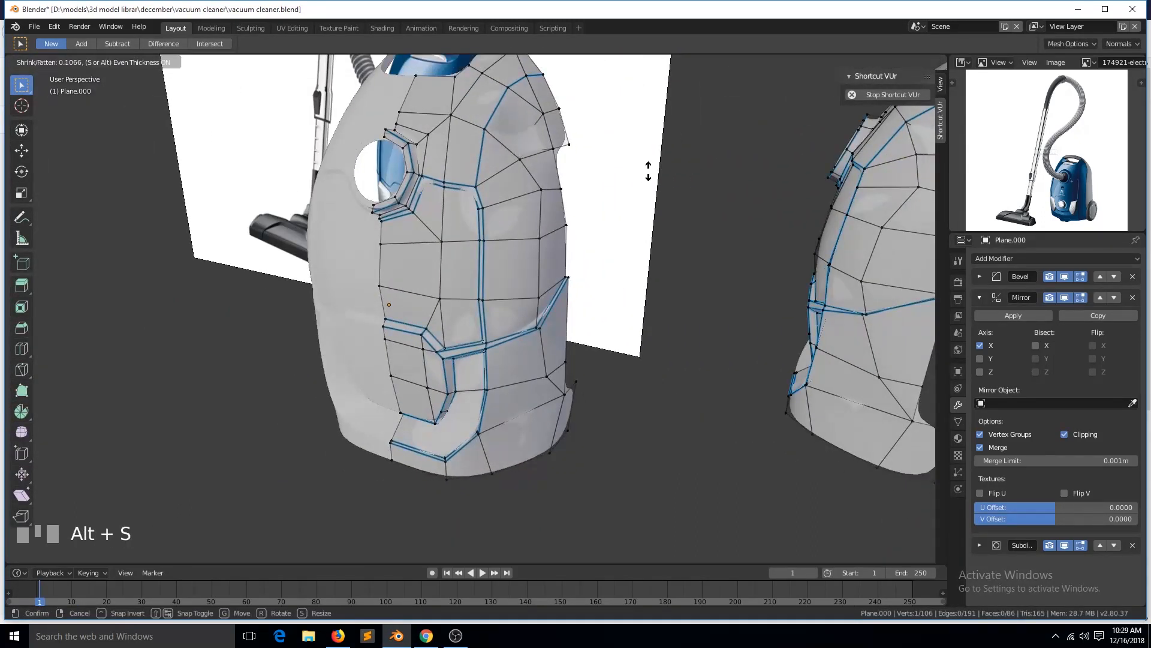
click(657, 161)
Reposition a vertex on the upper side of the body near the rear edge.
key(grave)
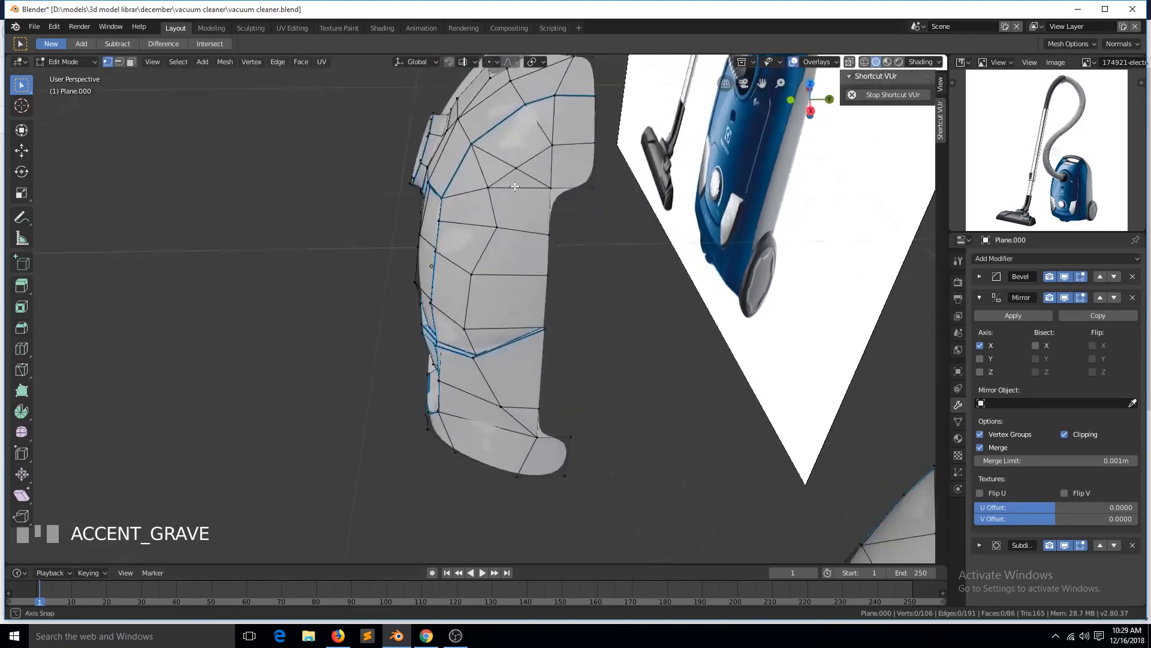
click(504, 173)
key(KP_Decimal)
scroll(558, 315, up, 3)
key(g)
click(553, 262)
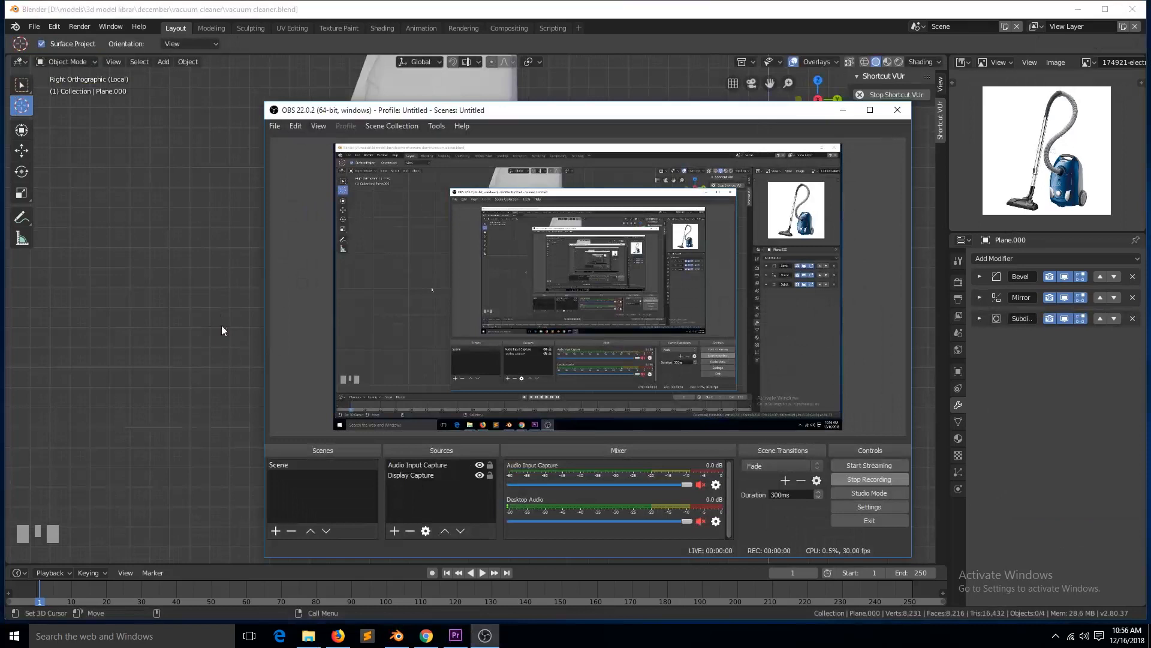
Examine the body shell from the side and front, comparing its smoothed surface with the editable mesh.
key(grave)
key(KP_3)
scroll(420, 207, down, 1)
key(Tab)
middle_drag(506, 213, 410, 279)
key(Tab)
scroll(466, 250, up, 5)
key(Tab)
scroll(499, 214, down, 4)
scroll(409, 282, up, 3)
key(Tab)
key(KP_1)
scroll(506, 208, down, 3)
scroll(510, 215, up, 5)
key(Tab)
Shift the two lower vertex groups of the wheel recess outward along X in front wireframe view, and restore solid shading.
key(z)
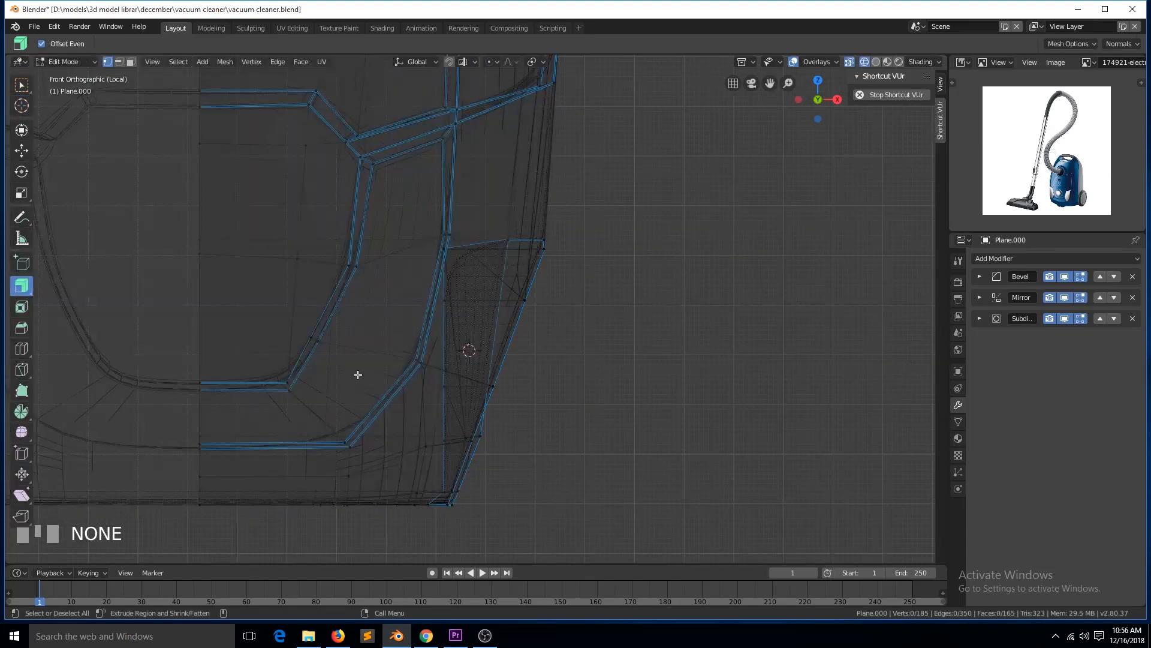
key(n)
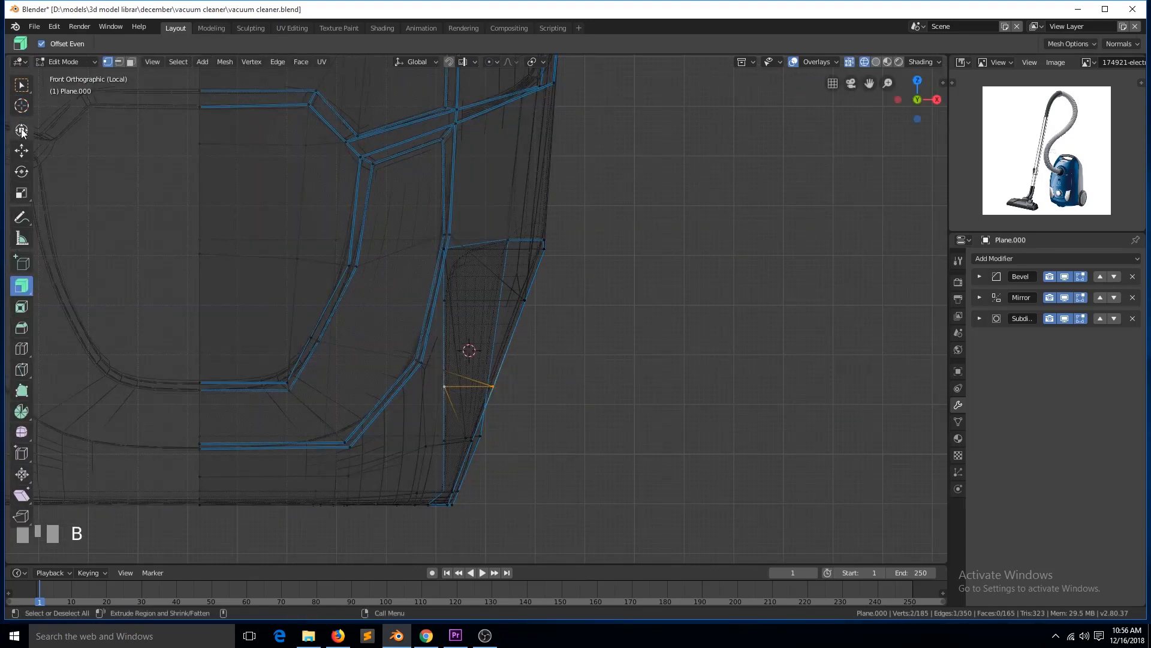
drag(516, 387, 526, 387)
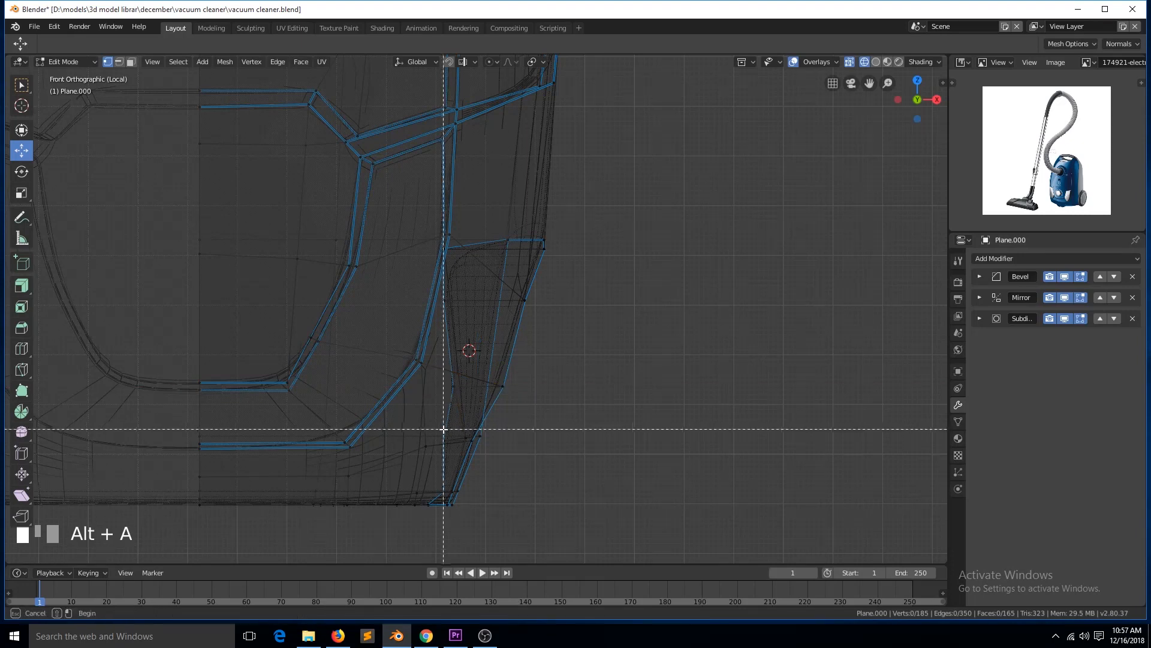
drag(488, 449, 488, 449)
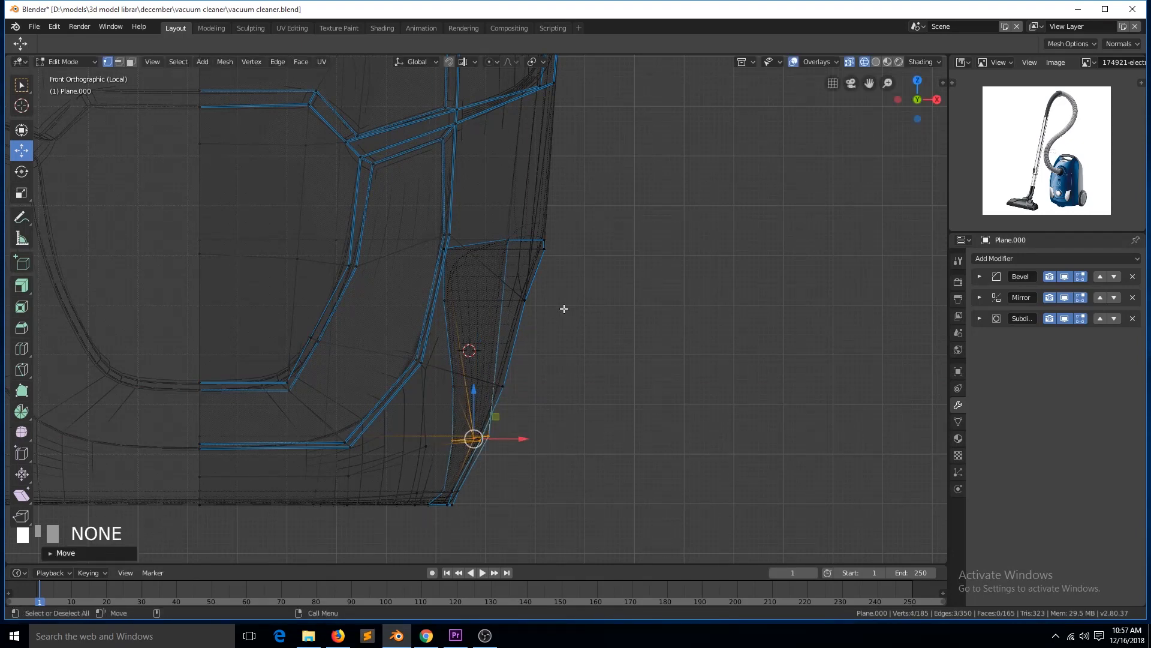
key(shift+z)
click(1136, 564)
scroll(653, 362, down, 2)
key(Tab)
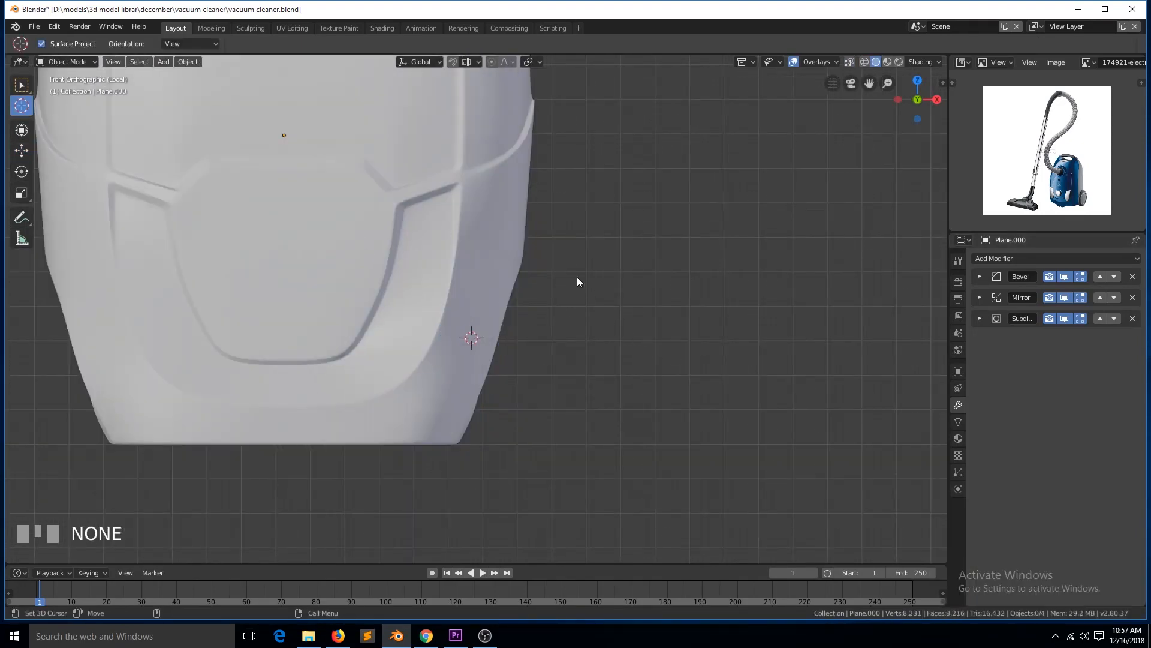
Insert an edge loop running down the body's side between the seam and the outer edge.
key(grave)
key(Tab)
scroll(428, 178, down, 2)
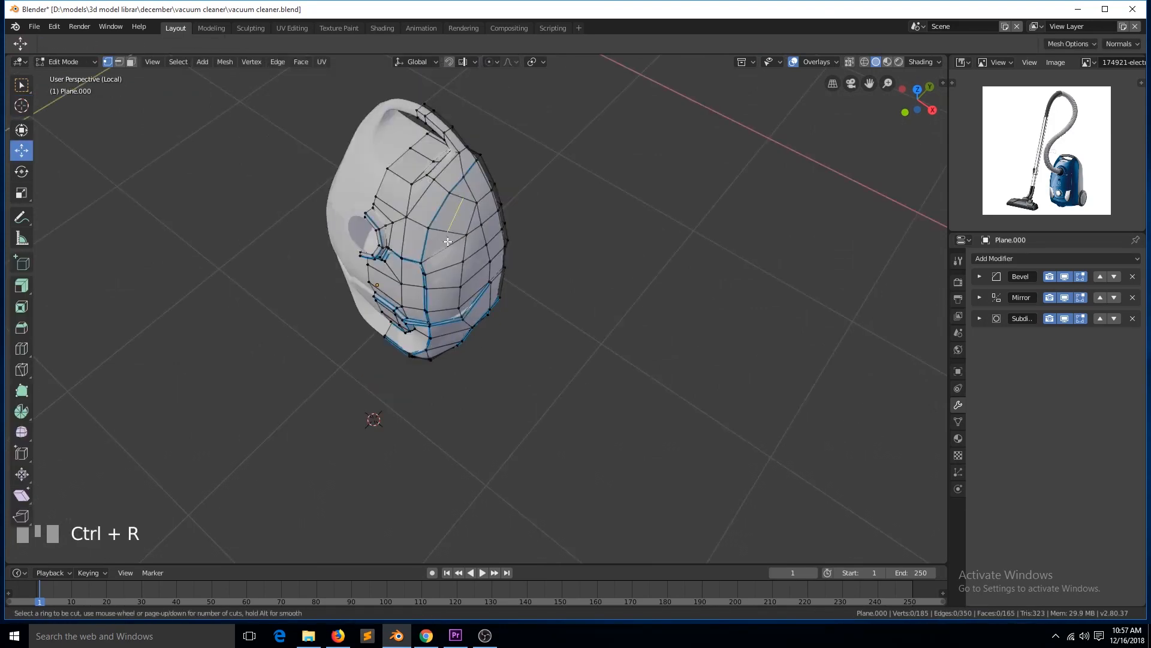
click(444, 287)
click(444, 286)
Hide the subdivision in the viewport and adjust the depth of a vertex on the added side loop with Shrink/Fatten.
click(444, 250)
key(grave)
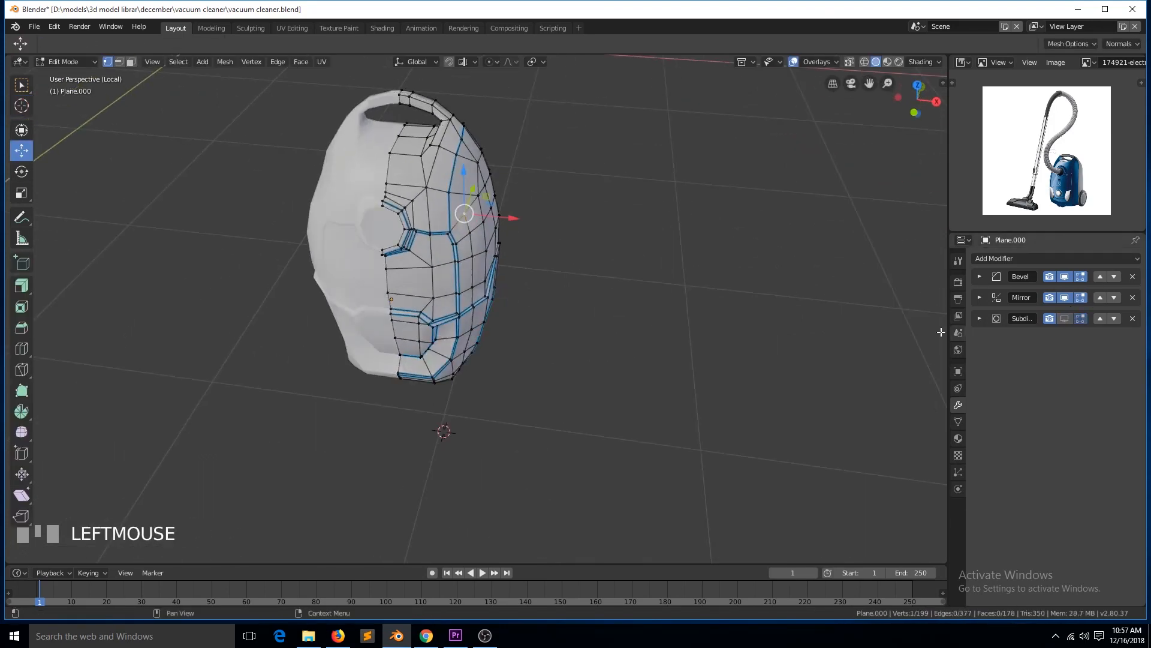
key(grave)
key(grave)
middle_drag(480, 306, 548, 375)
key(alt+s)
click(626, 351)
Select the vertex run at the lower side near the wheel recess and adjust its depth with Shrink/Fatten.
key(grave)
middle_drag(566, 438, 504, 372)
scroll(466, 440, down, 5)
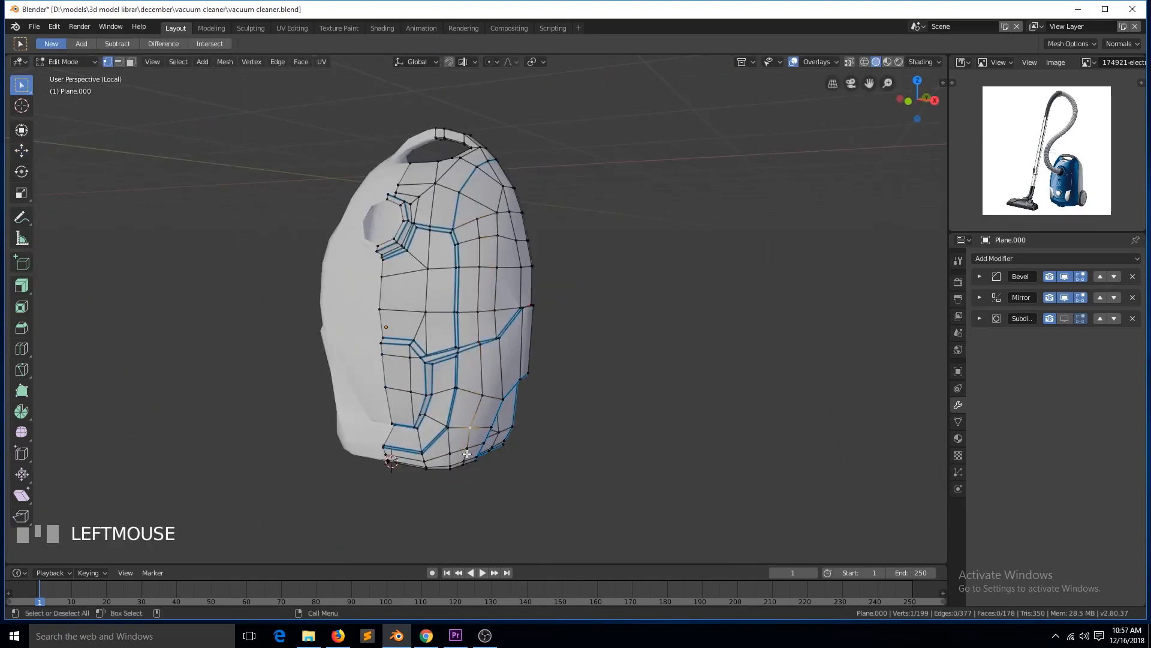
ctrl+click(463, 464)
key(KP_Decimal)
scroll(466, 451, down, 5)
key(alt+s)
click(552, 343)
scroll(539, 354, down, 4)
key(grave)
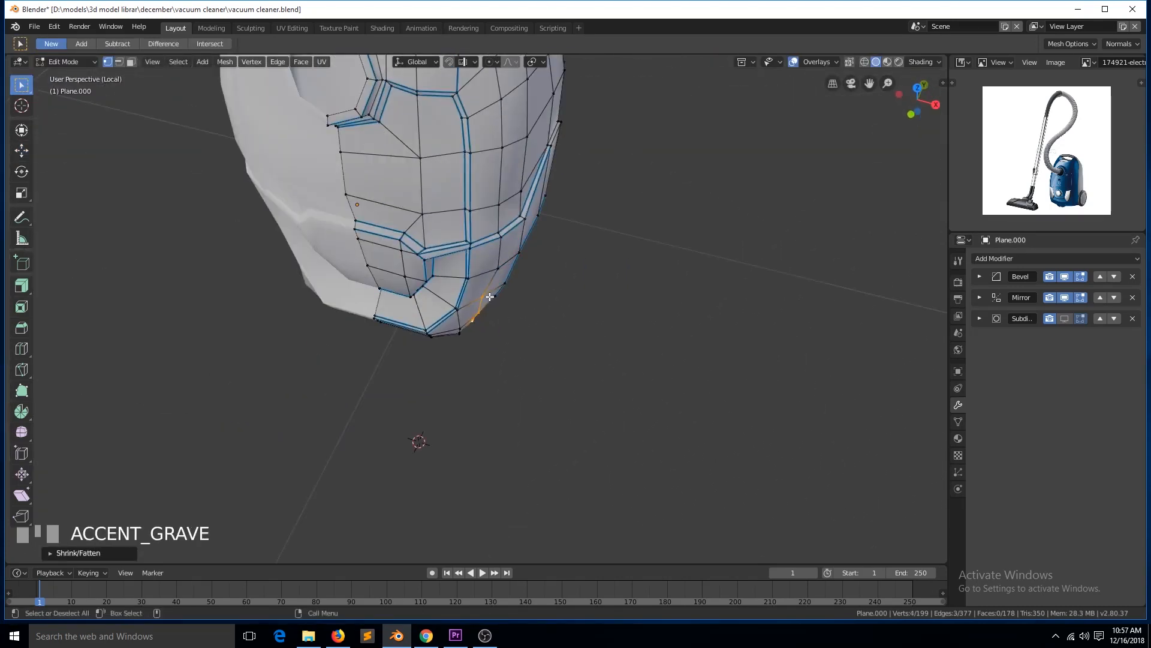
key(alt+s)
click(572, 305)
Knife-cut a line of new edges across the upper side faces below the handle.
key(Tab)
scroll(541, 290, down, 6)
key(grave)
middle_drag(542, 290, 360, 282)
key(Tab)
scroll(516, 178, down, 3)
key(KP_Decimal)
scroll(514, 177, down, 4)
key(grave)
middle_drag(386, 187, 492, 186)
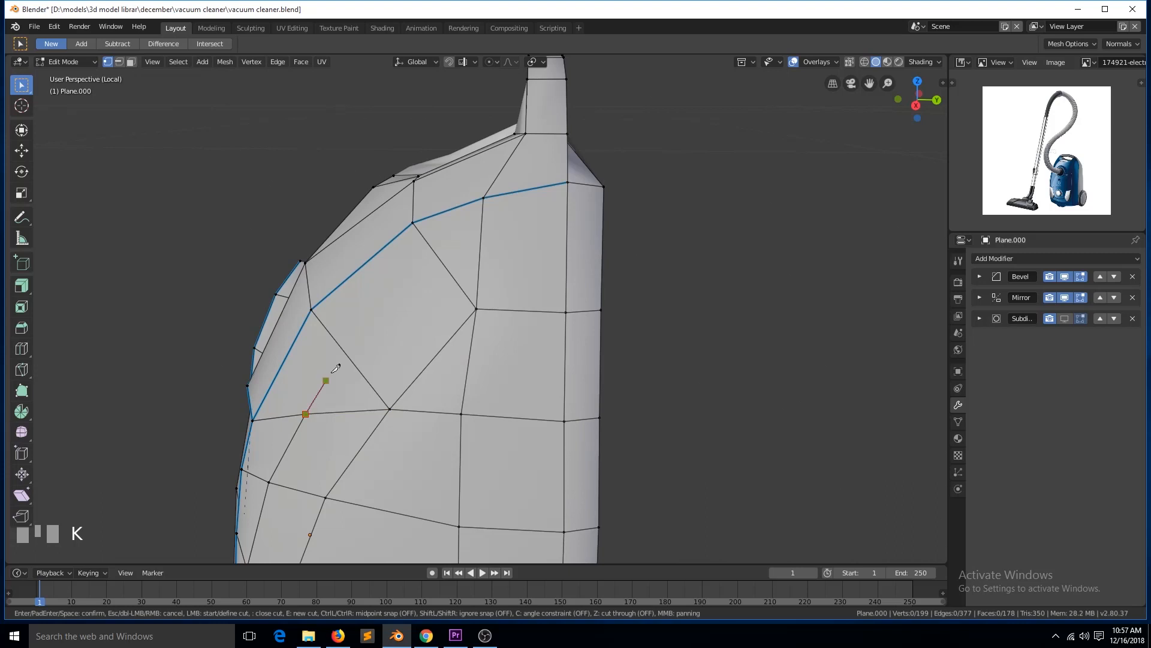
key(grave)
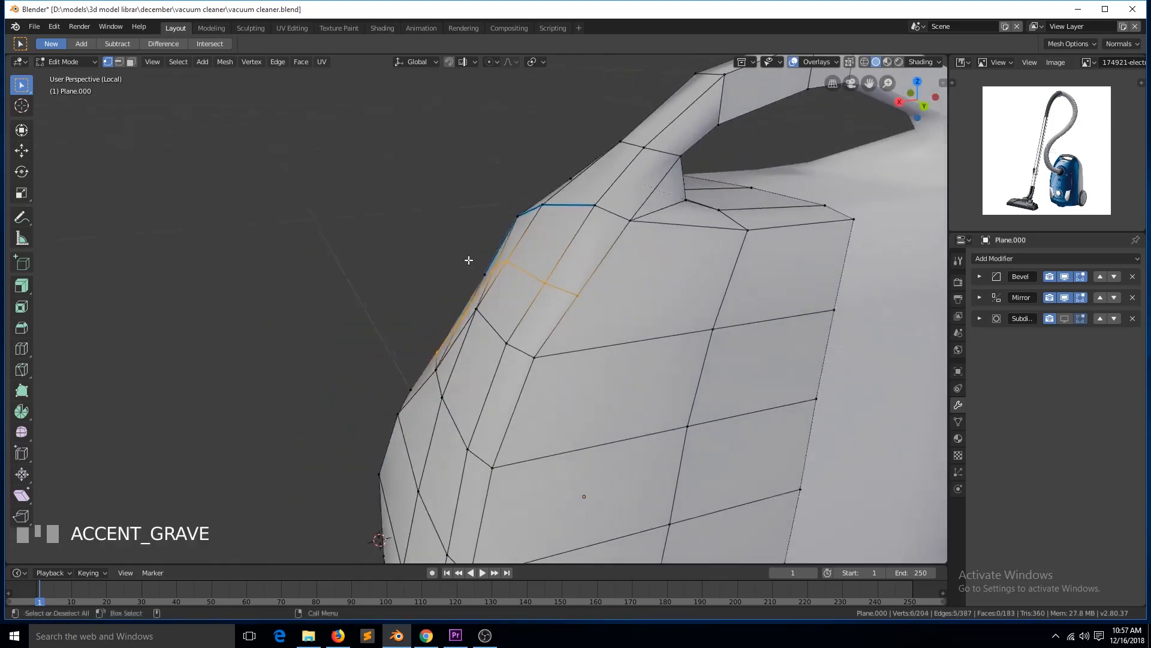
Adjust the depth of the newly cut vertex run and of a single neighbouring vertex with Shrink/Fatten.
click(475, 251)
ctrl+click(426, 286)
key(alt+s)
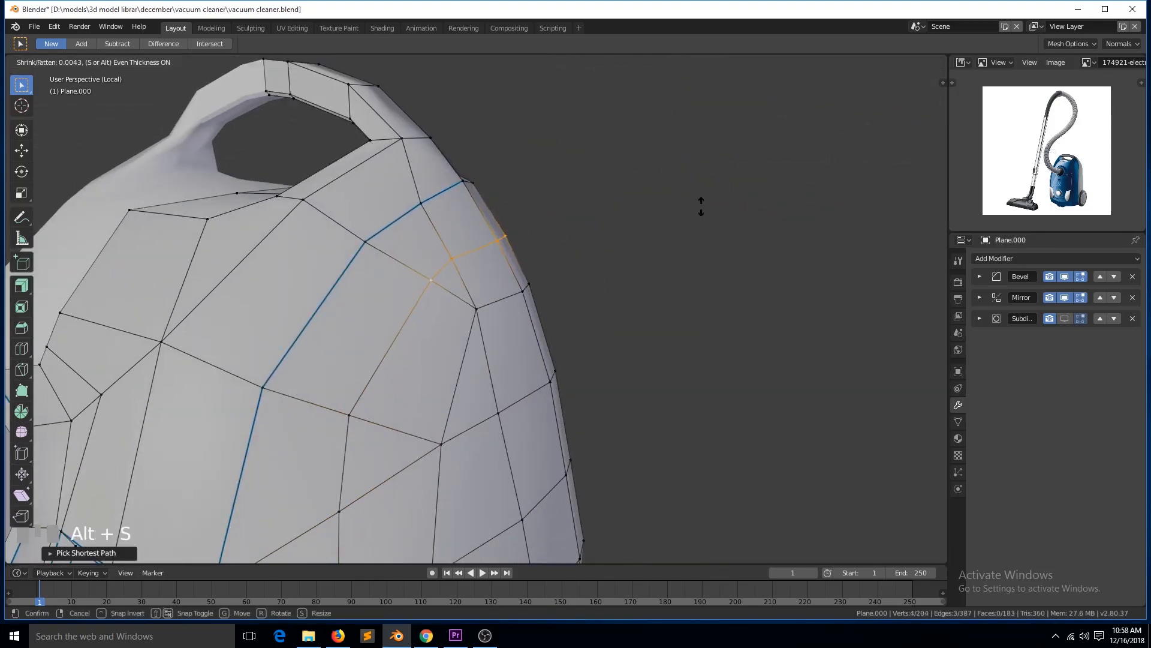
click(700, 205)
key(grave)
click(510, 428)
key(alt+s)
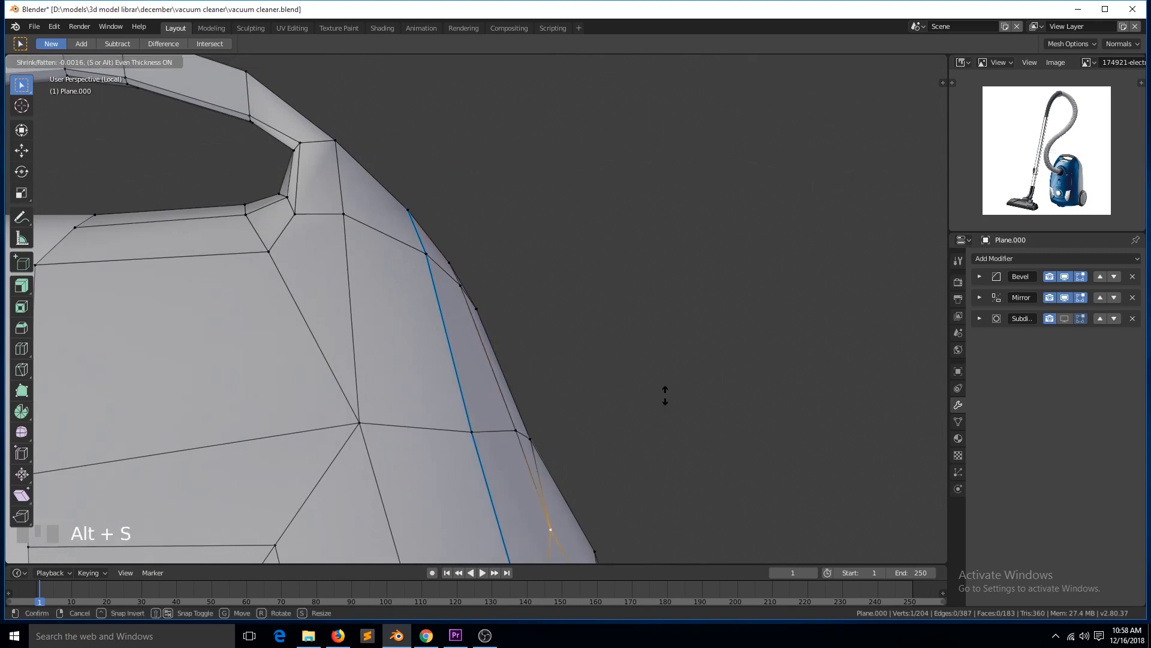
click(662, 404)
Return to Object Mode, display the subdivision again, and save the file.
key(Tab)
scroll(662, 405, down, 6)
key(grave)
click(1066, 318)
key(ctrl+s)
scroll(501, 368, down, 3)
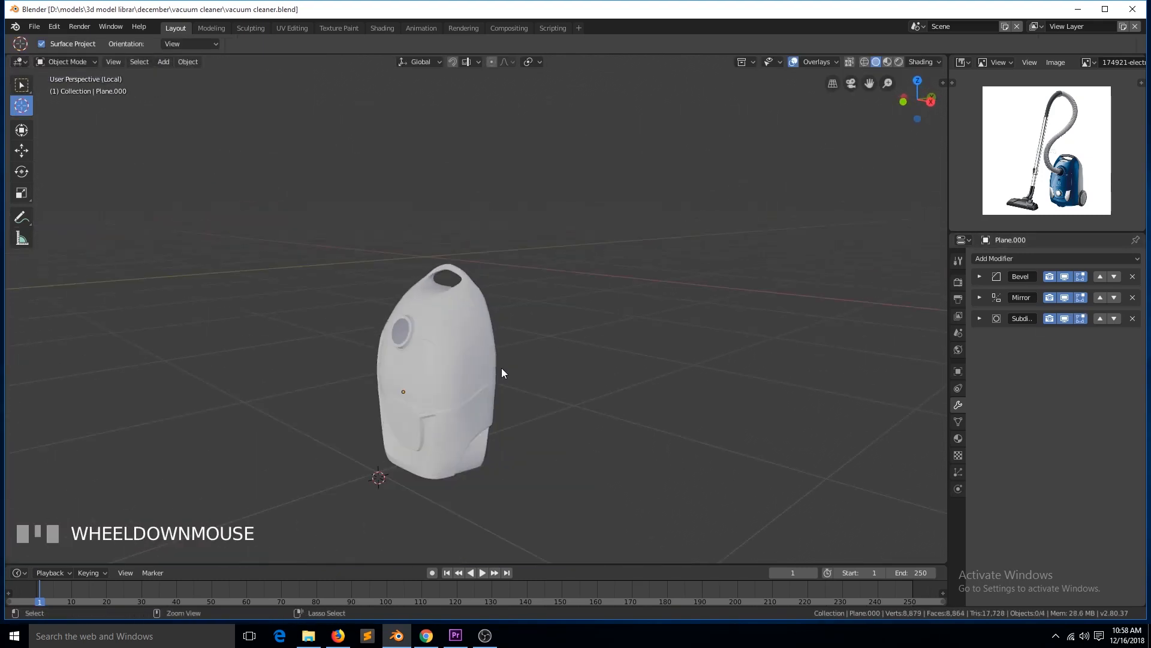
Slide the upper side vertex along its edge in the right side view.
key(grave)
key(Tab)
scroll(526, 341, up, 4)
key(grave)
key(KP_3)
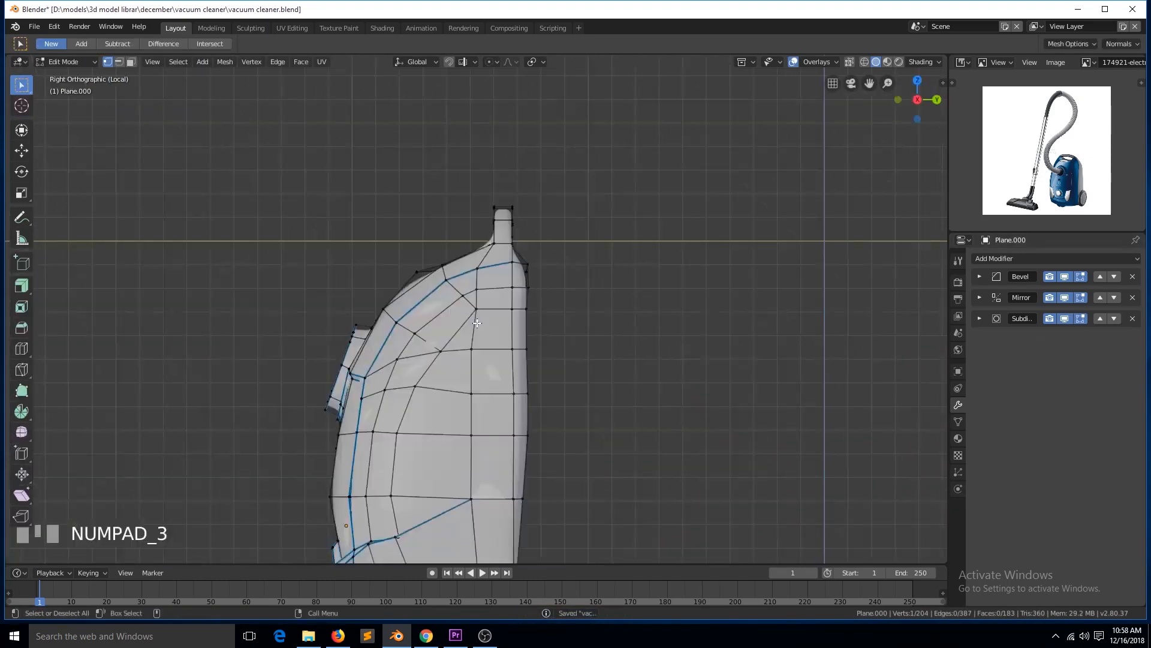
key(KP_Decimal)
scroll(477, 323, up, 4)
key(g)
key(g)
click(461, 282)
scroll(406, 324, down, 2)
Clear the vertex selection, return to Object Mode, and save the file.
key(alt+a)
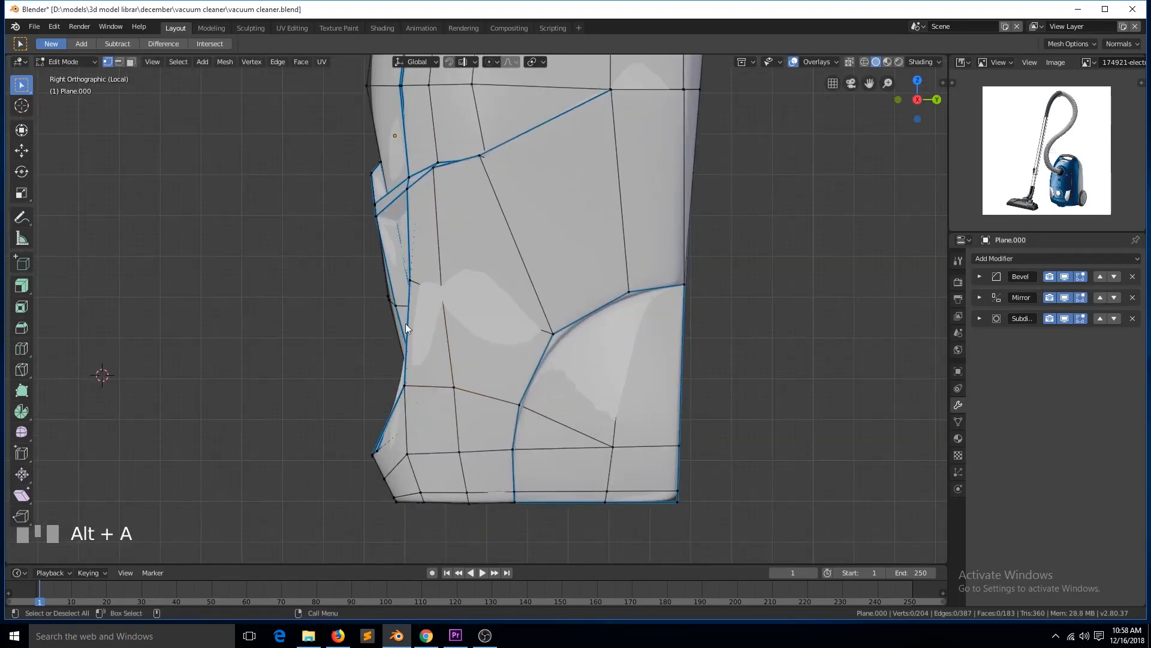
key(Tab)
key(grave)
key(ctrl+s)
scroll(510, 300, down, 2)
Adjust the upper side vertex near the body's outline with Shrink/Fatten and a free move in front view.
key(KP_1)
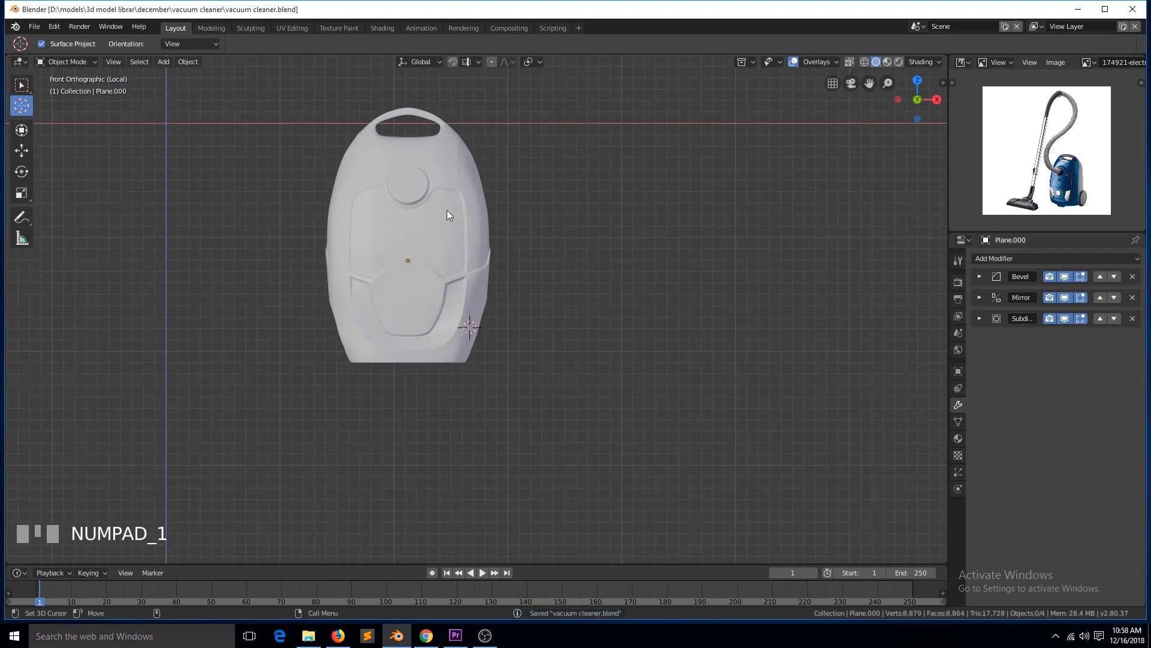
key(Tab)
scroll(690, 300, up, 5)
key(alt+s)
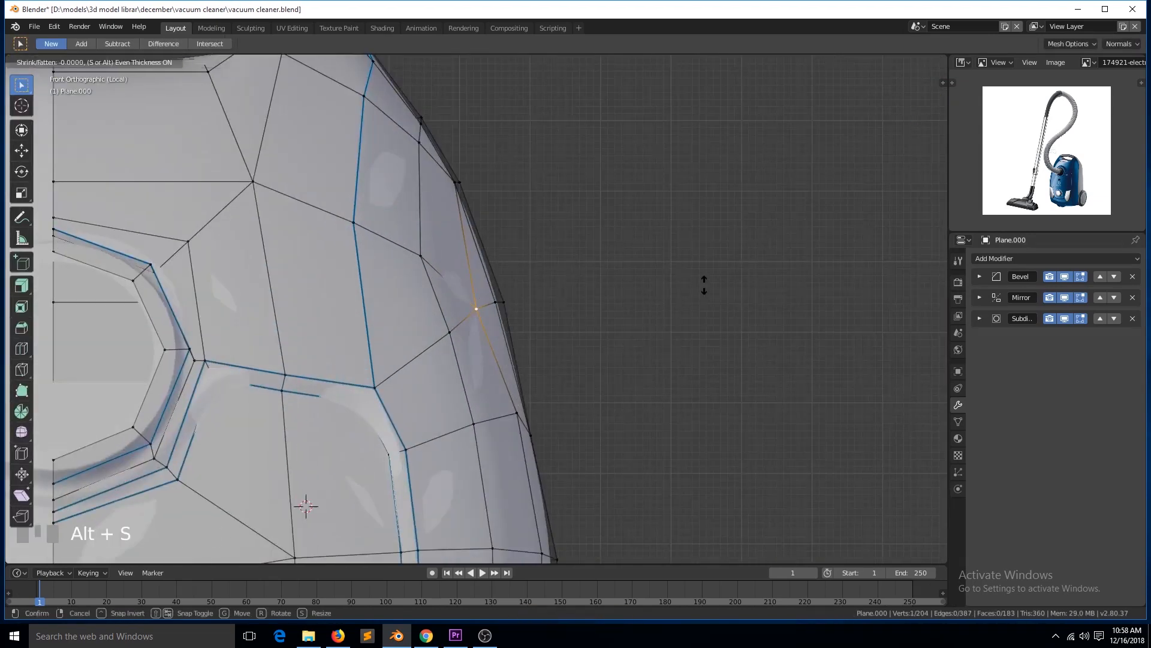
click(707, 288)
key(g)
click(526, 264)
Slide two neighbouring vertices beside the seam along their edges to even out the upper side mesh.
click(542, 355)
key(g)
key(g)
click(542, 358)
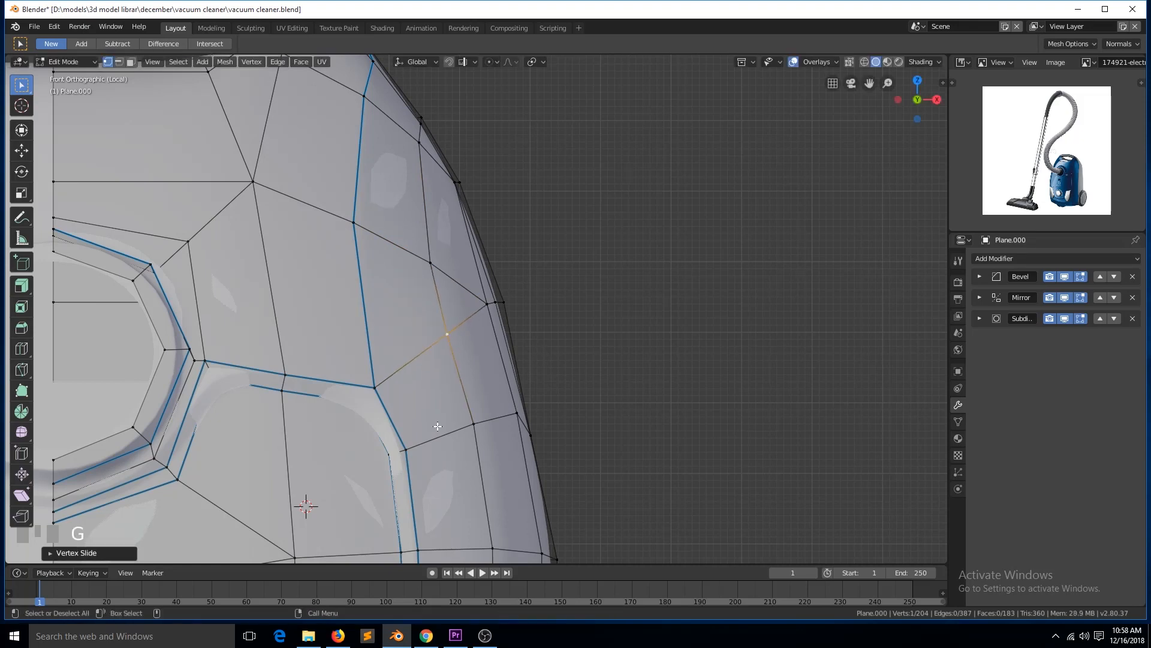
click(495, 425)
key(g)
key(g)
click(558, 402)
Save the file from Object Mode and examine the smoothed upper body around the handle.
key(Tab)
scroll(636, 291, down, 6)
key(ctrl+s)
key(grave)
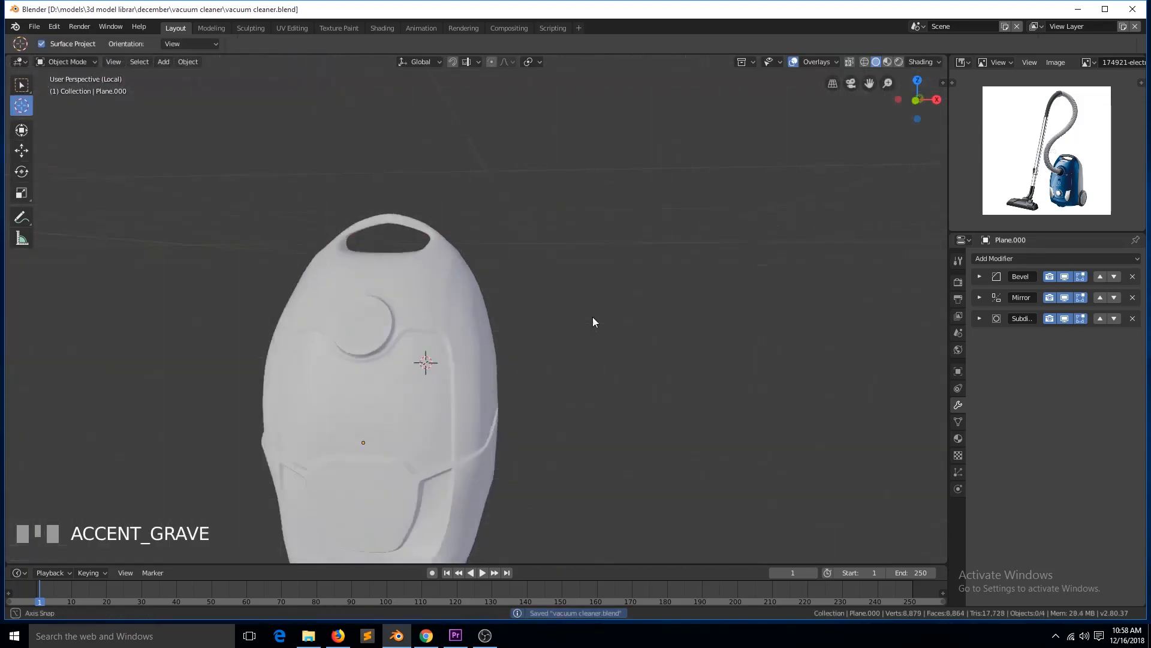
scroll(427, 318, up, 5)
key(Tab)
key(Tab)
click(654, 147)
right_click(595, 181)
key(grave)
Reposition the vertices at the top of the handle in front view and save the file.
key(Tab)
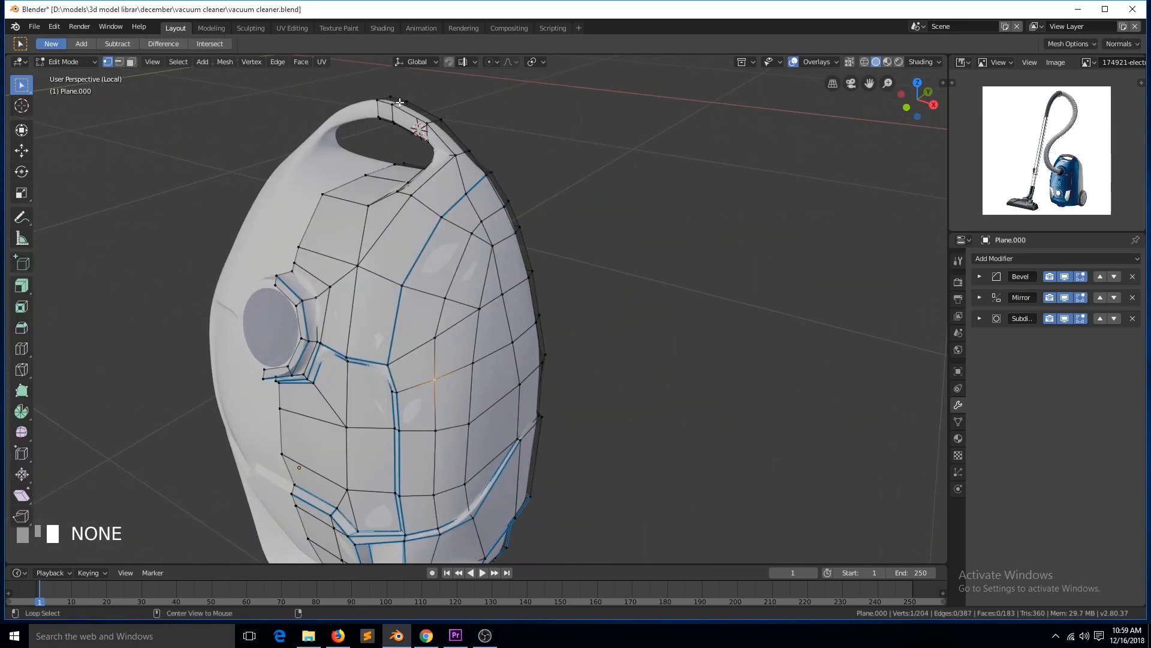
key(KP_1)
scroll(539, 336, down, 3)
key(g)
click(634, 343)
key(Tab)
scroll(636, 336, down, 5)
key(ctrl+s)
key(grave)
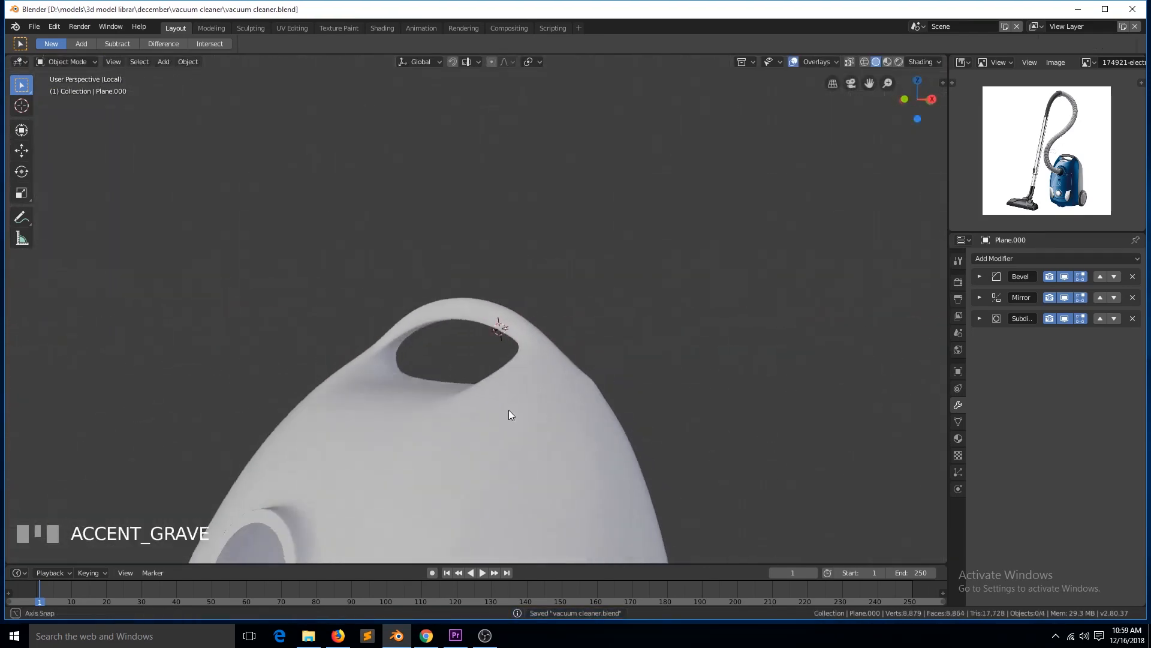
Add a mesh circle with 12 vertices at the 3D cursor in the right side view.
click(491, 442)
key(KP_1)
key(KP_3)
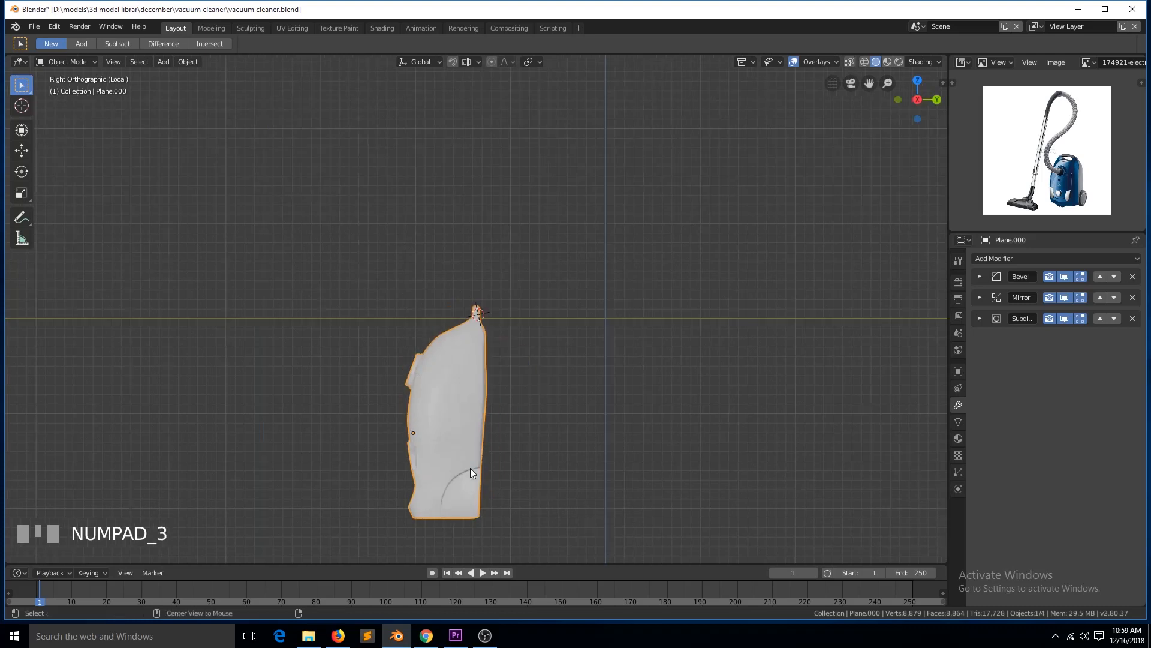
key(shift+a)
mouse_move(456, 391)
click(531, 413)
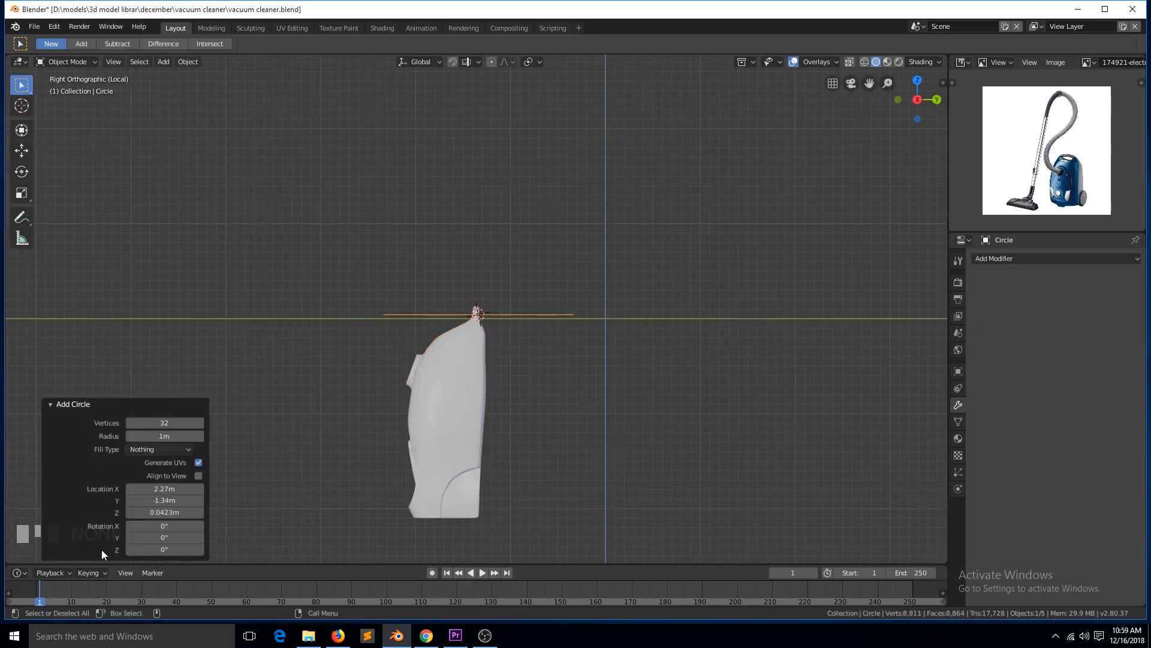
key(Return)
Rotate the circle 90° about the X axis and add a Subdivision Surface modifier with 2 viewport levels.
key(r)
key(x)
key(9)
key(0)
key(Return)
key(r)
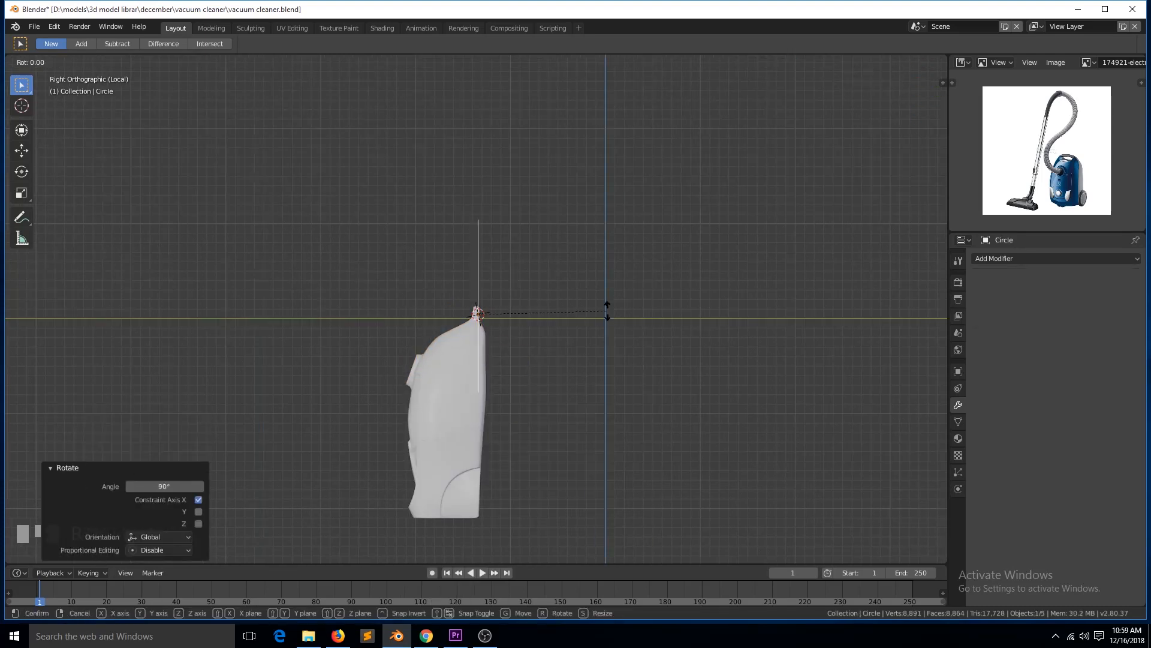
key(Return)
key(ctrl+2)
Scale down the circle and move it in side view to fit the wheel recess at the body's lower back corner.
key(s)
key(Return)
key(g)
click(579, 455)
key(s)
click(584, 441)
key(g)
click(585, 437)
key(s)
click(603, 422)
key(g)
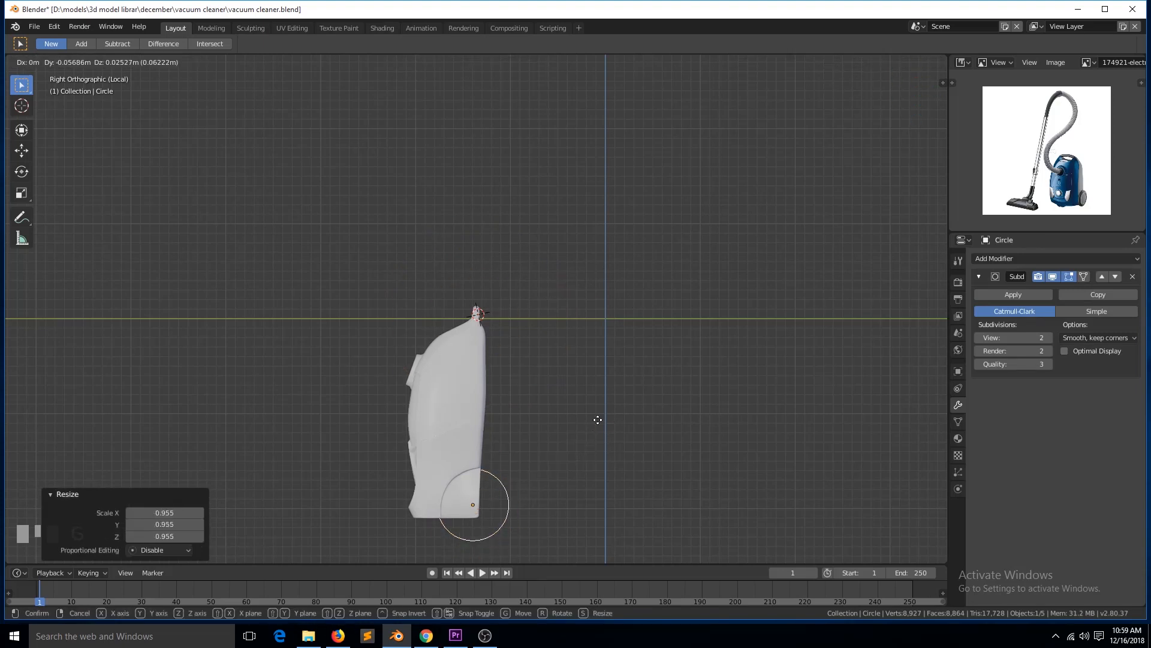
click(603, 413)
Move the circle about 0.528 m along the X axis to the outer side of the body.
key(KP_Decimal)
middle_drag(605, 415, 613, 437)
scroll(612, 437, down, 4)
key(g)
key(y)
key(x)
click(642, 459)
key(KP_1)
scroll(714, 325, up, 2)
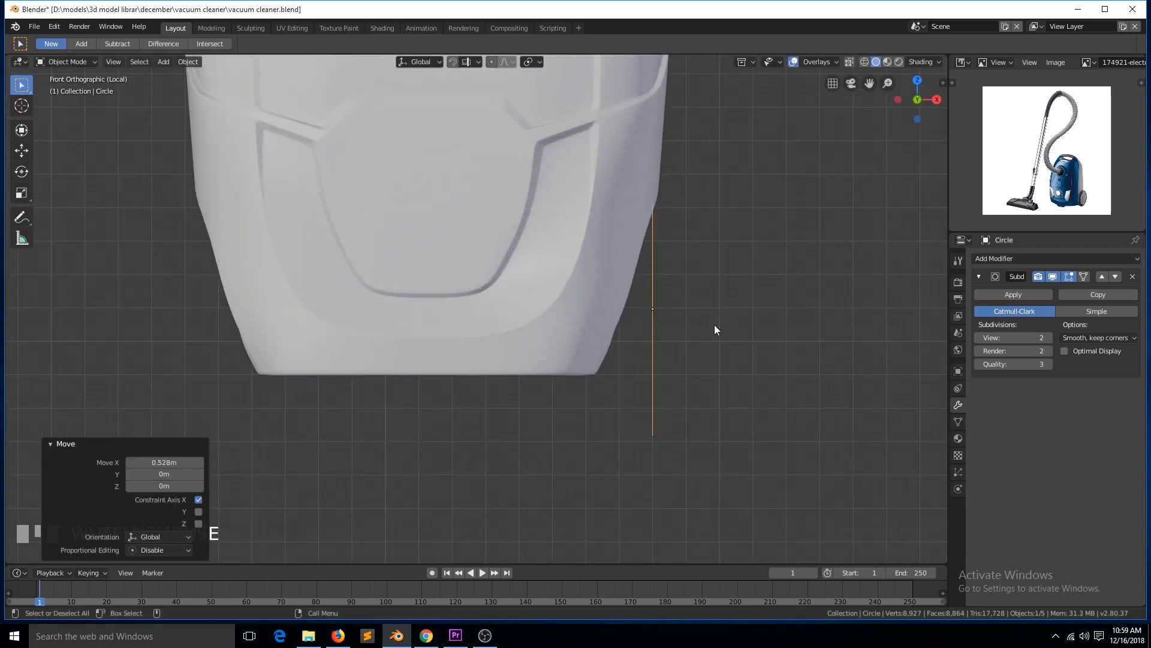
Extrude the circle's edge inward and scale it to form a narrow flat ring for the wheel.
key(KP_3)
key(Tab)
key(e)
key(Escape)
key(s)
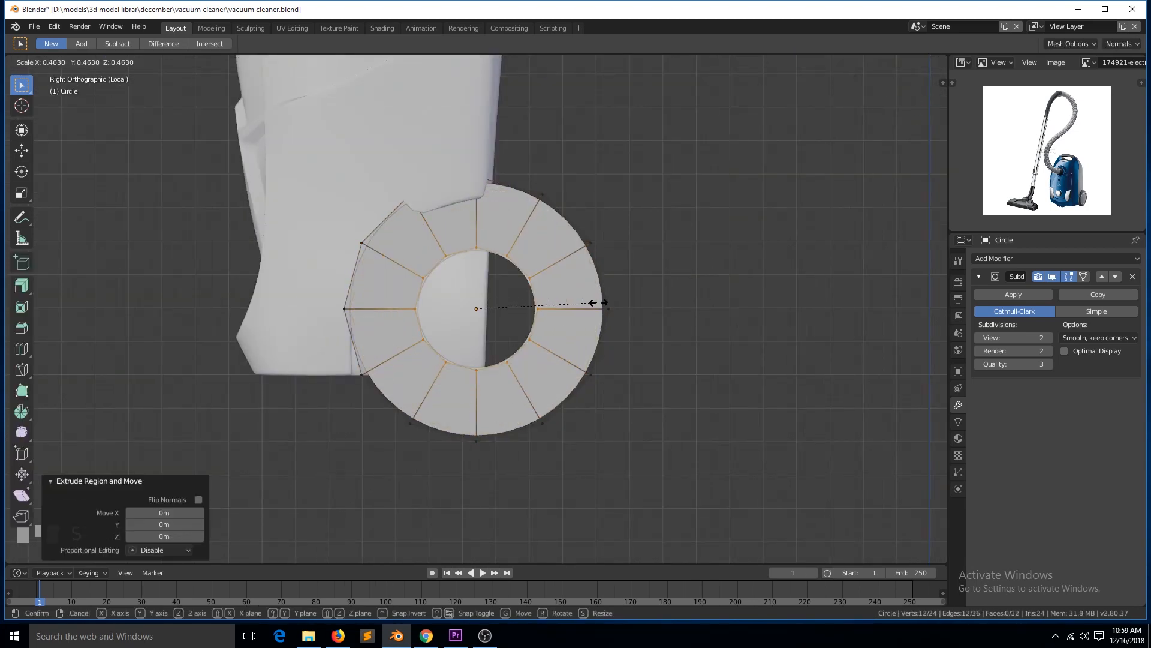
click(598, 303)
key(a)
key(s)
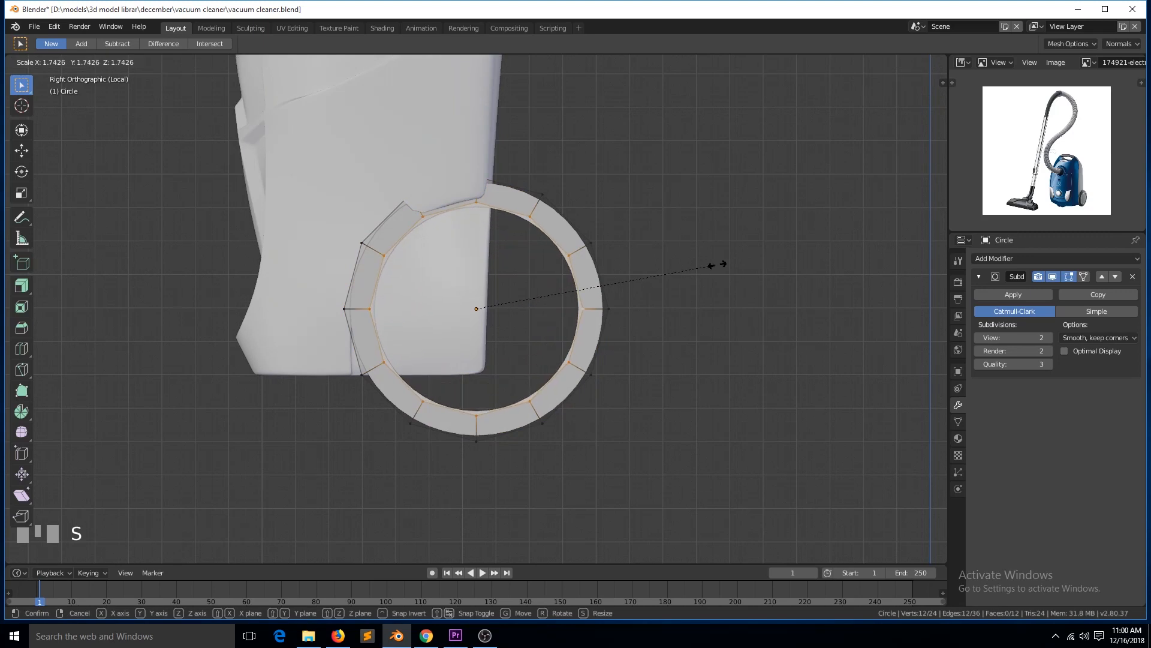
click(720, 264)
Extrude the whole ring along X toward the body to give the wheel its width and shade it smooth.
key(a)
key(KP_1)
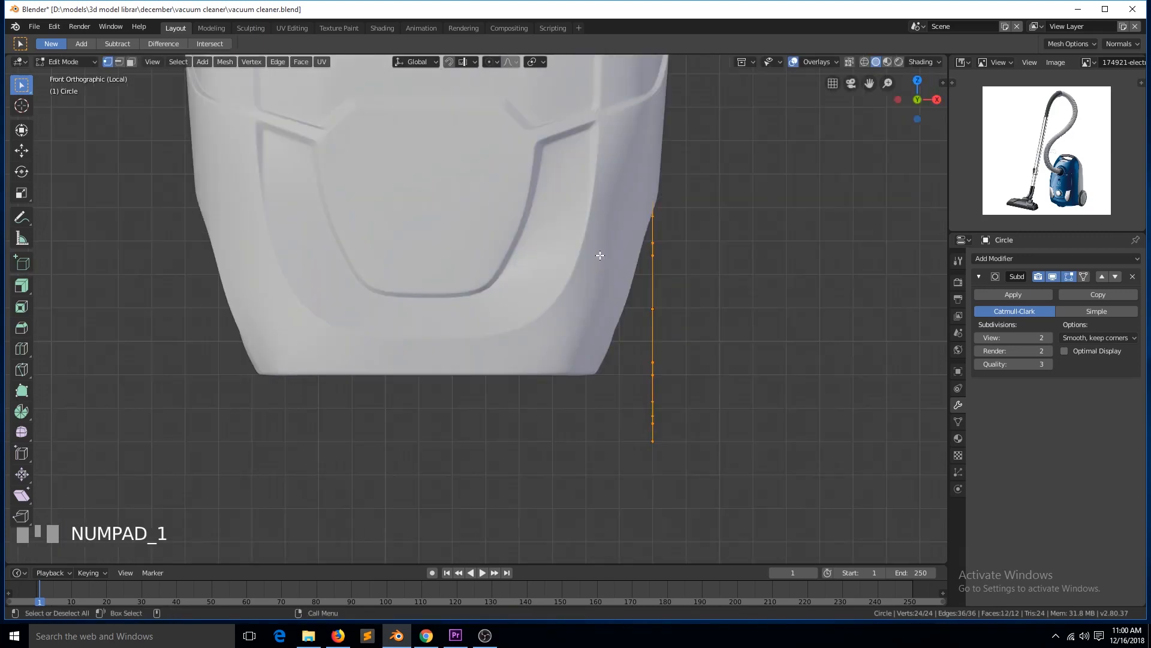
key(e)
click(547, 250)
key(Tab)
right_click(651, 329)
click(651, 329)
key(grave)
middle_drag(772, 304, 636, 319)
Scale a face loop of the wheel, add a centred edge loop around its outer side and push it out along the normals.
key(Tab)
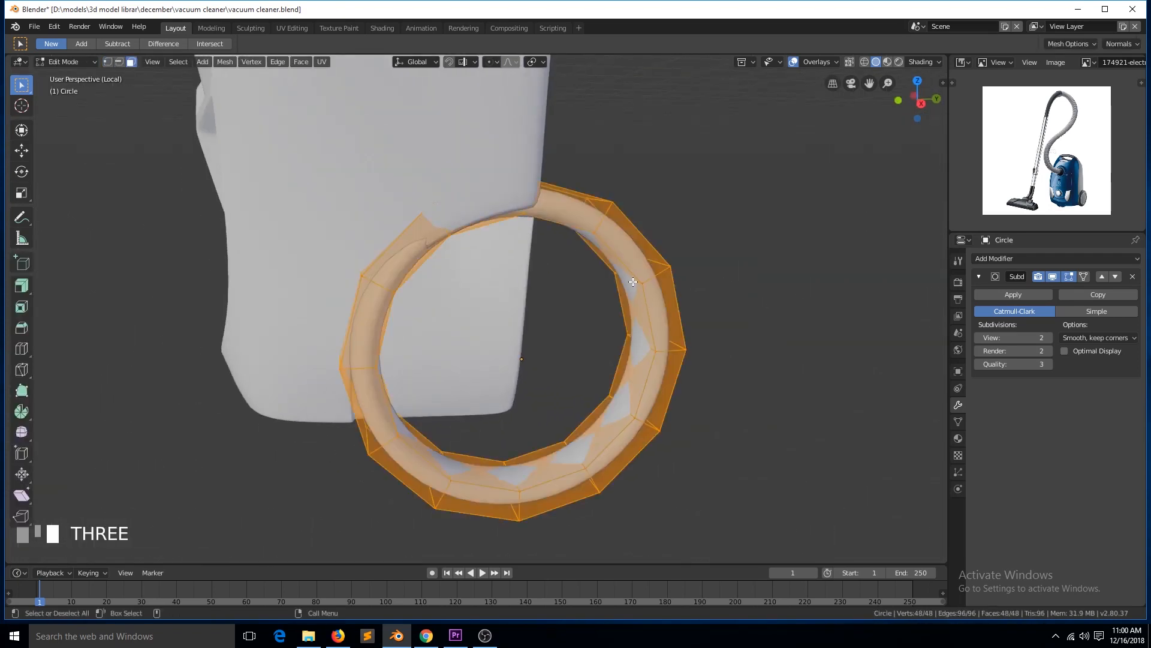
alt+click(632, 281)
key(s)
click(718, 294)
key(ctrl+r)
double_click(652, 289)
key(alt+s)
click(683, 390)
Scale the wheel to about 0.957 in Object Mode and move it in side view to sit in the recess.
key(Tab)
key(s)
click(681, 243)
key(KP_1)
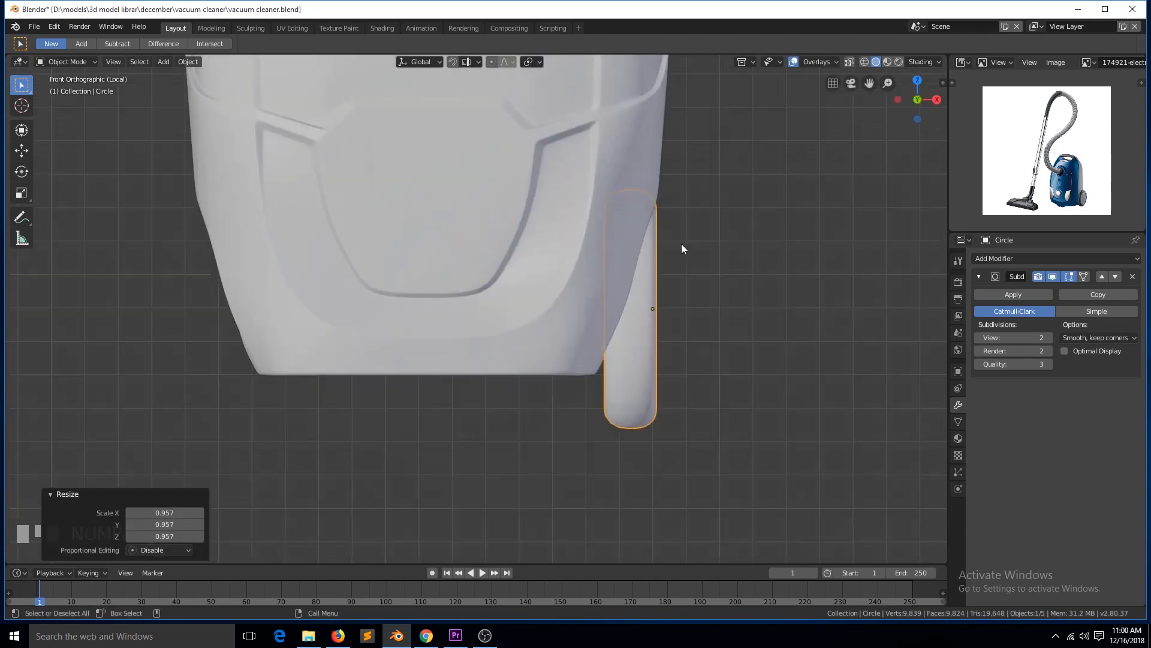
key(KP_3)
key(g)
click(637, 264)
Add a centred edge loop around the wheel's inner wall and bevel it by about 0.153 with 3 segments.
middle_drag(638, 264, 735, 319)
key(Tab)
scroll(708, 324, up, 3)
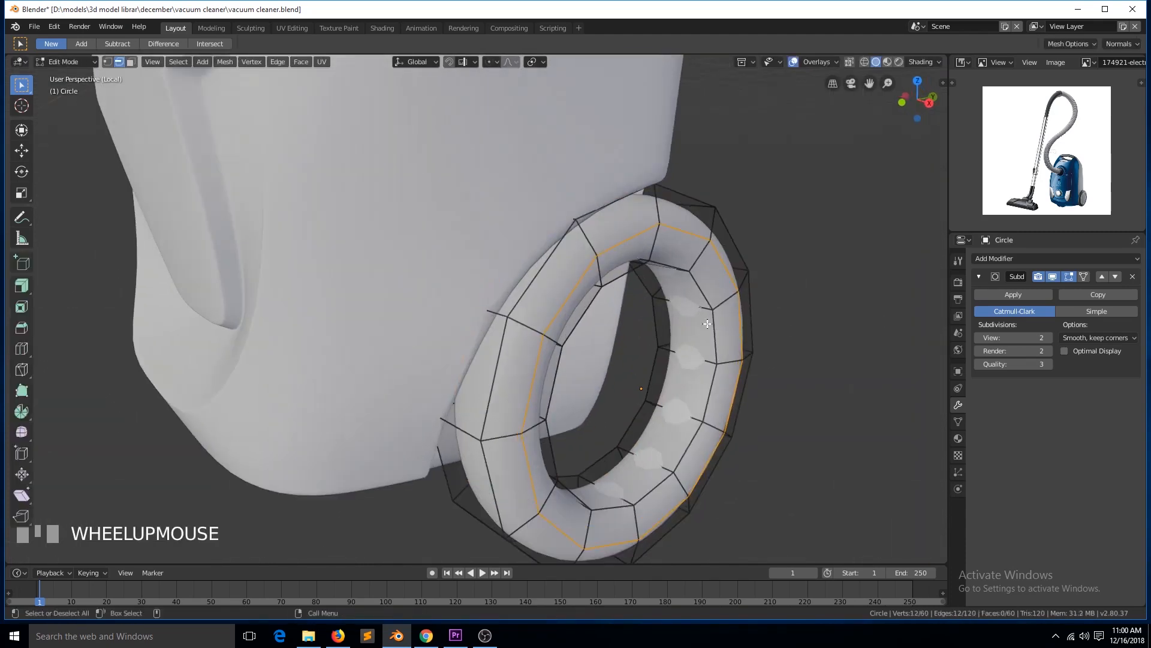
alt+click(699, 305)
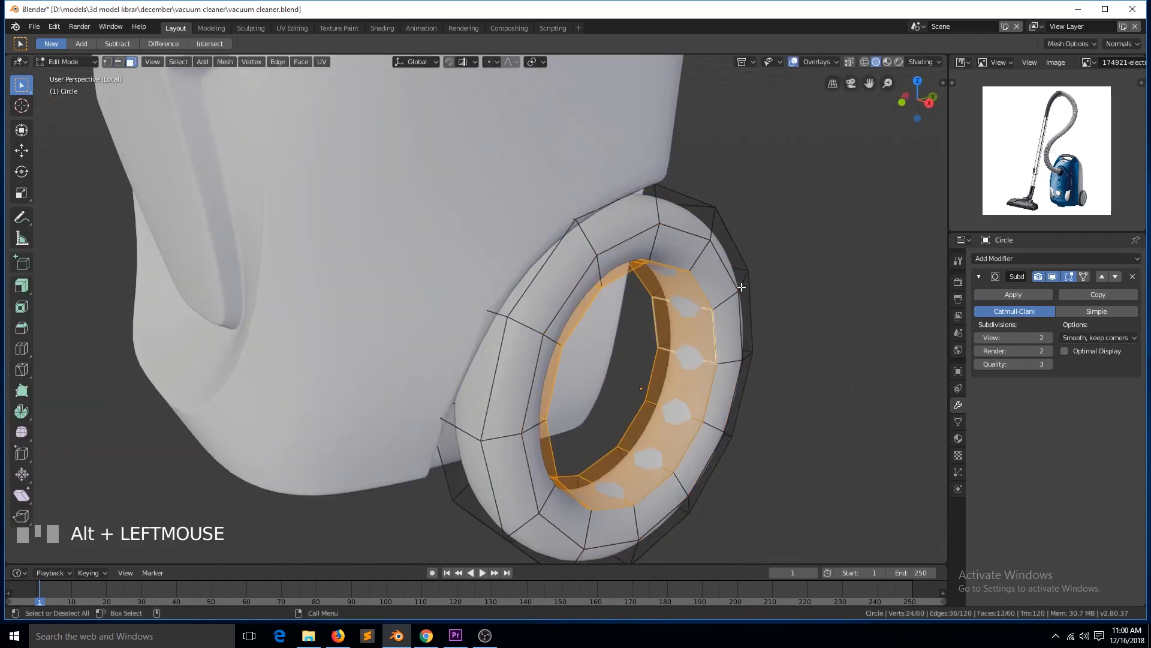
key(ctrl+r)
click(684, 310)
right_click(685, 310)
key(ctrl+b)
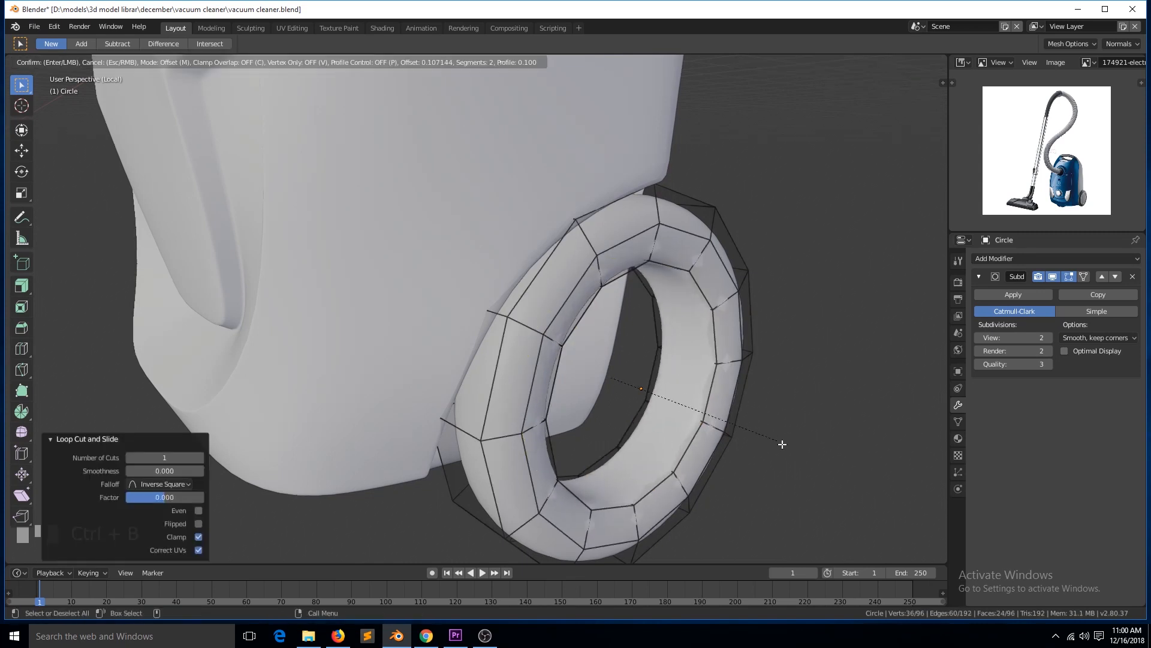
click(797, 458)
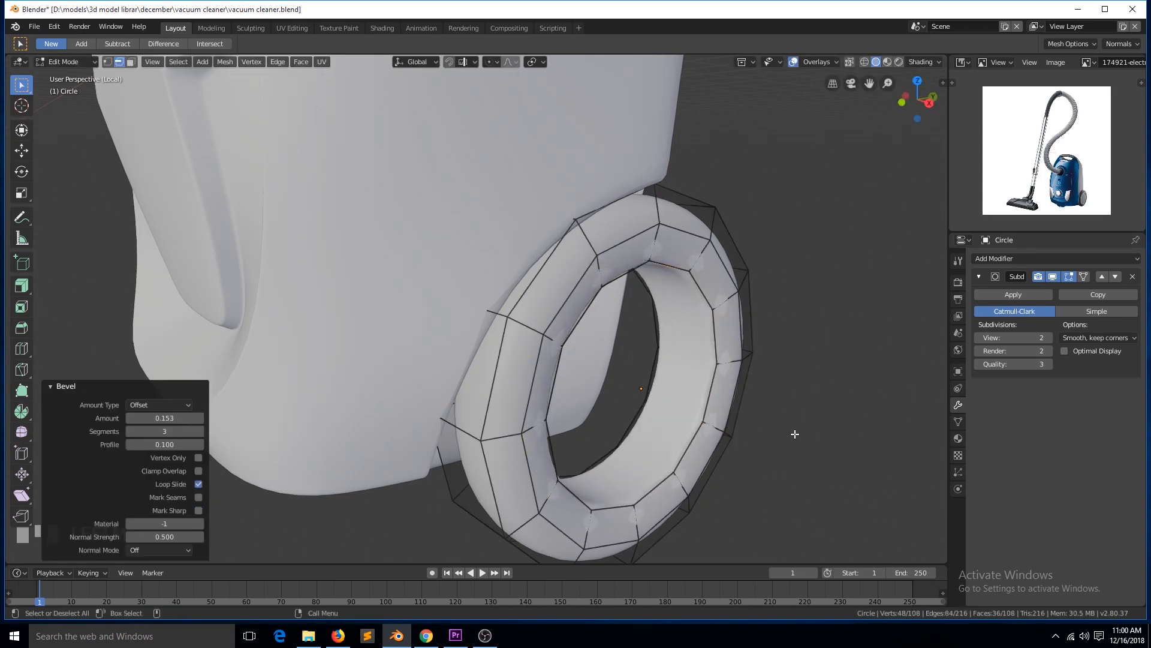
Hide the subdivision preview, flatten the selected inner-wall loops to zero along X and remove the wheel's double vertices.
click(1055, 277)
alt+click(677, 328)
alt+shift+click(692, 337)
key(s)
key(x)
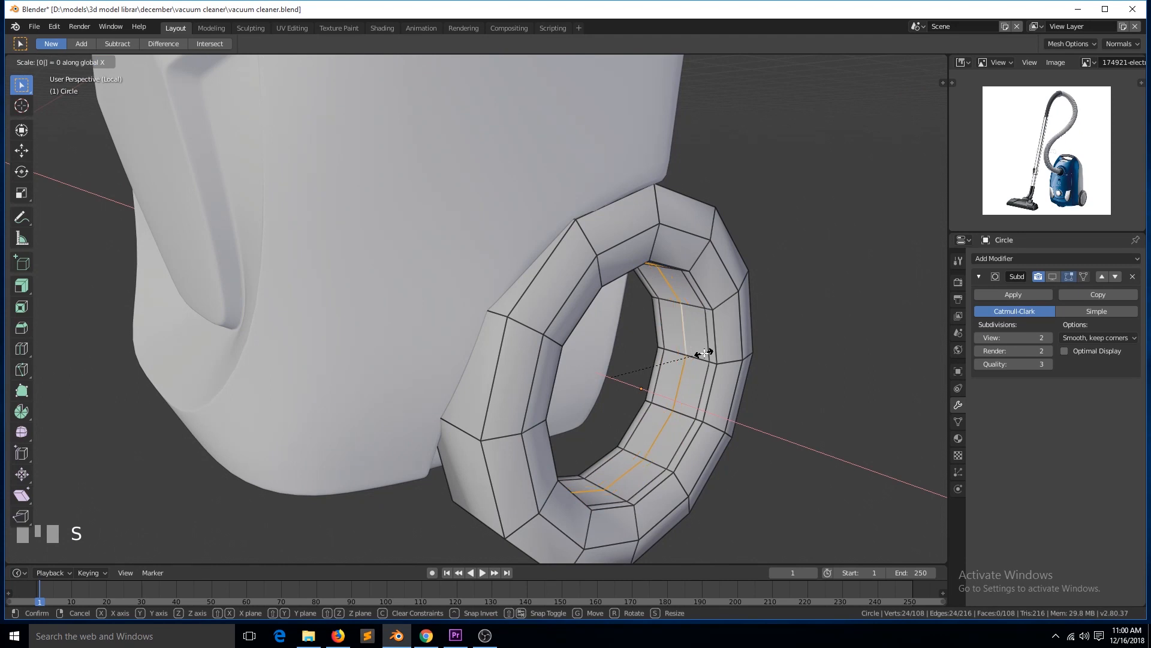
key(Return)
key(a)
key(w)
key(1)
right_click(704, 353)
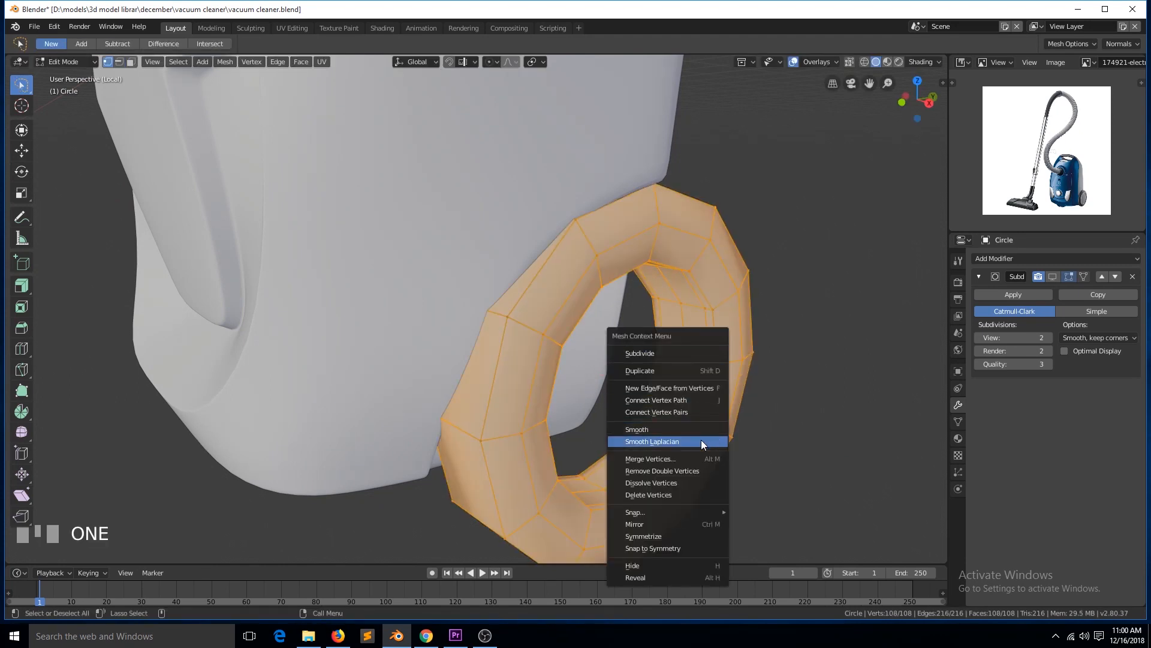
click(663, 471)
Delete the middle vertex loop of the wheel's inner wall.
key(alt+a)
alt+click(690, 367)
key(x)
click(686, 368)
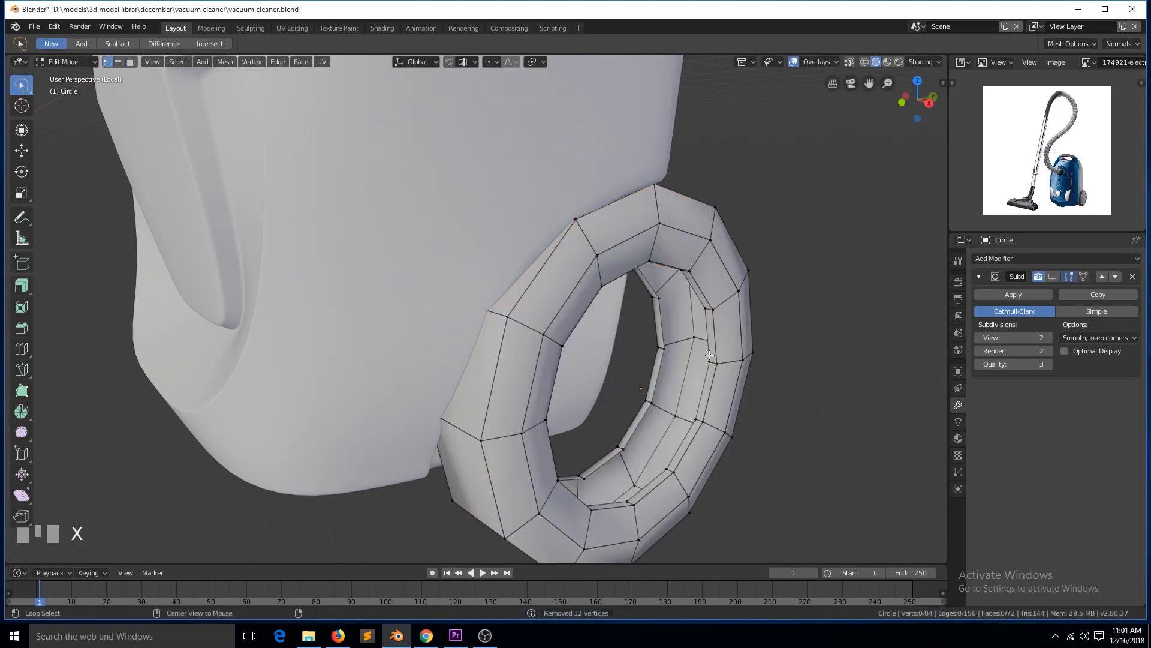
Extrude the open inner edge loop, scale it to about 0.454 and merge it at the wheel's centre.
middle_drag(710, 355, 674, 360)
alt+click(674, 362)
key(e)
right_click(722, 363)
key(s)
click(648, 390)
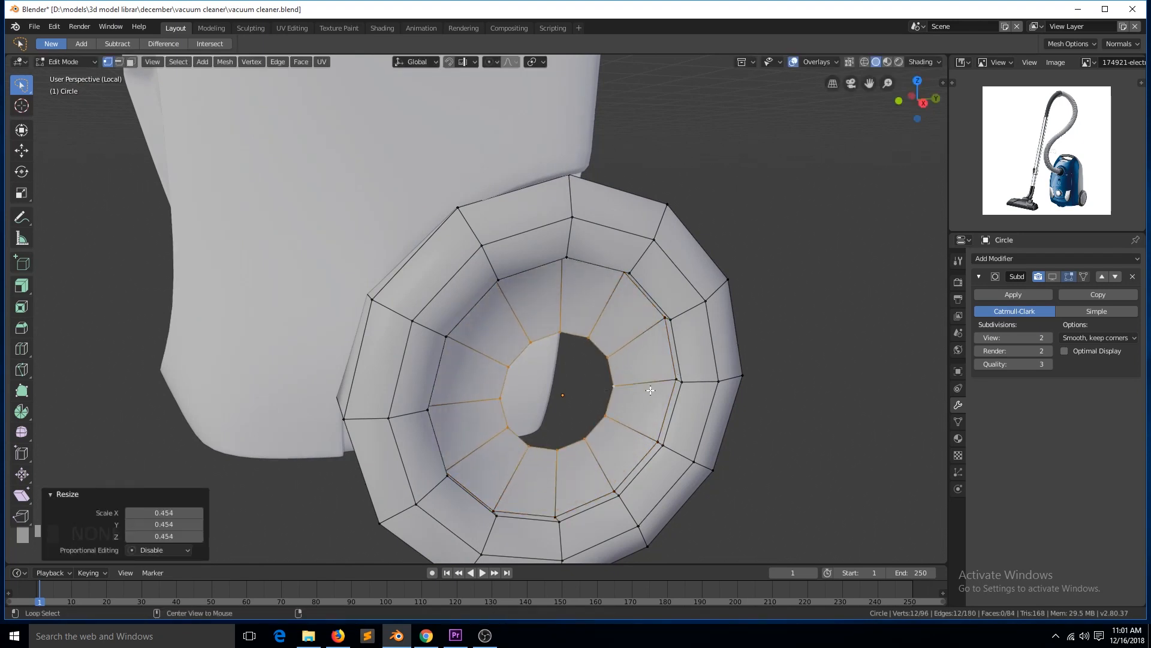
click(600, 403)
Shift the hub disc about 0.008 m along X, inset its faces about 0.137 m and move the inset faces outward along X.
key(ctrl+KP_Add)
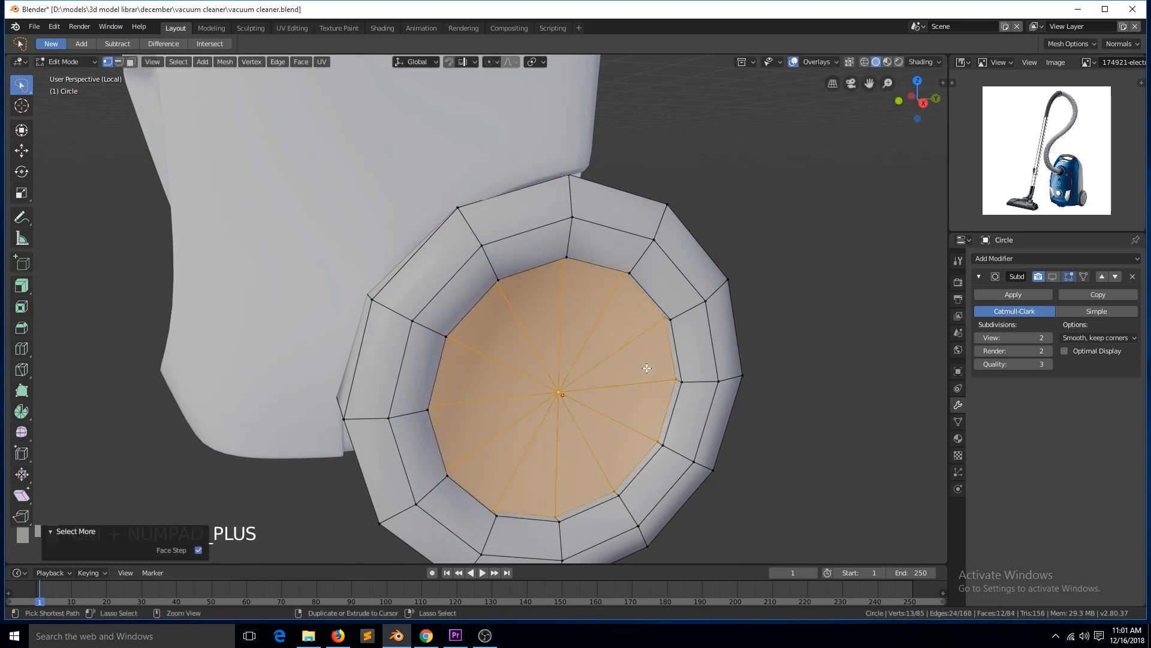
middle_drag(647, 367, 660, 369)
key(g)
key(x)
click(770, 291)
key(i)
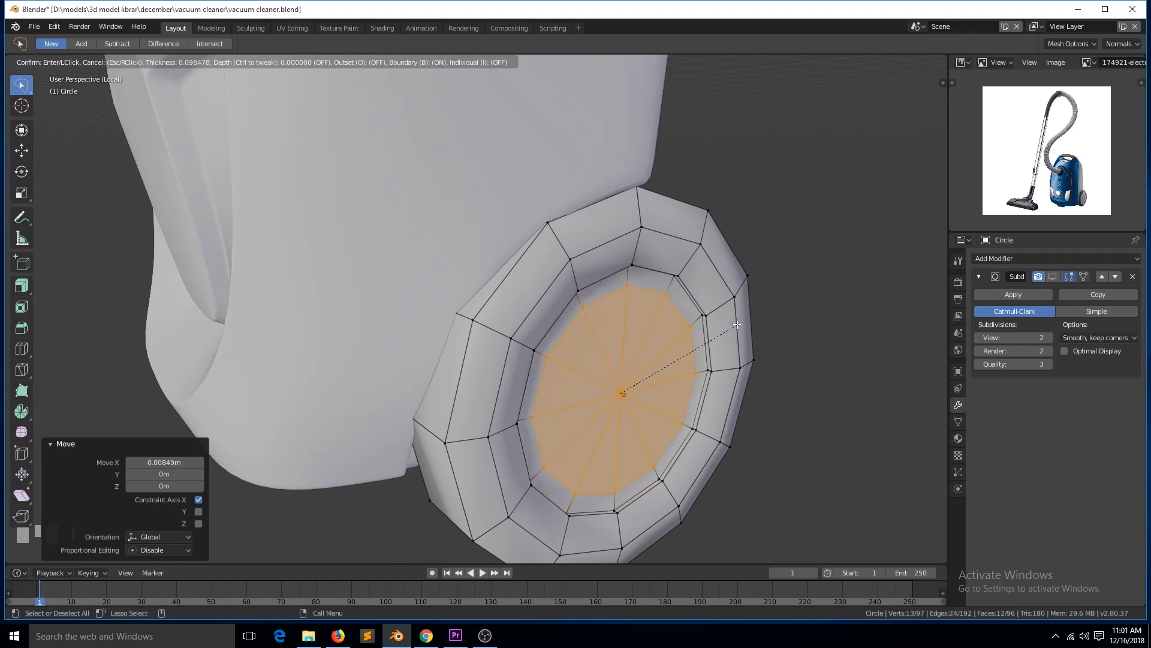
click(714, 367)
key(g)
key(y)
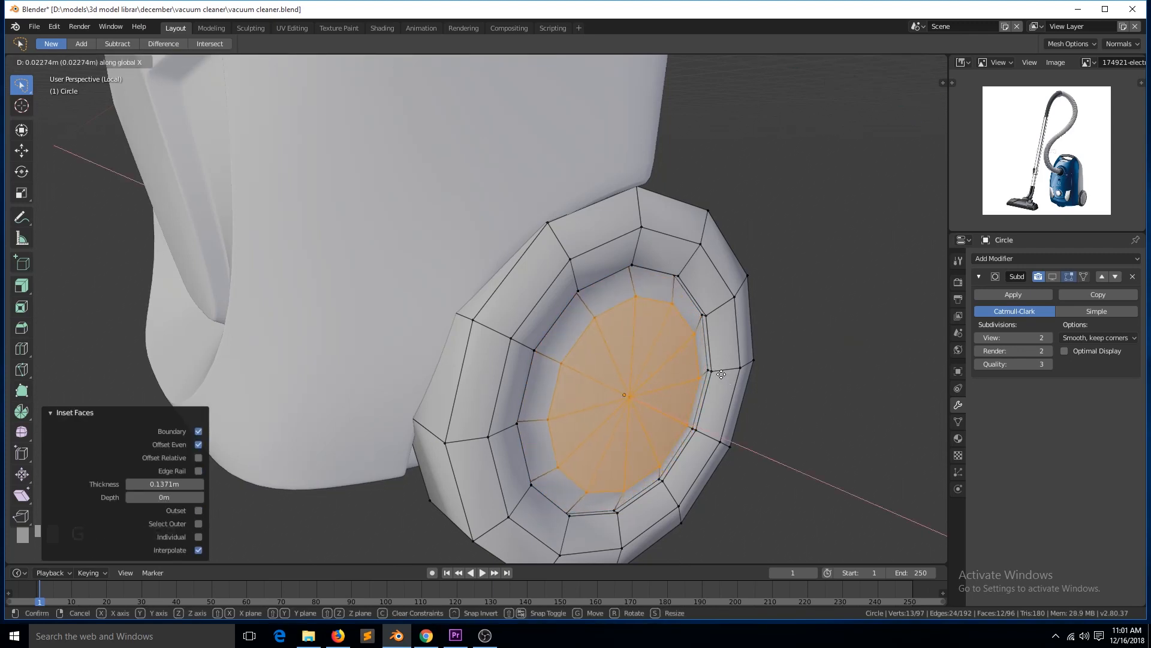
click(721, 374)
Show the wheel's subdivision preview again in Object Mode, deselect everything and save the file.
key(Tab)
click(1053, 277)
key(grave)
middle_drag(786, 321, 740, 324)
key(alt+a)
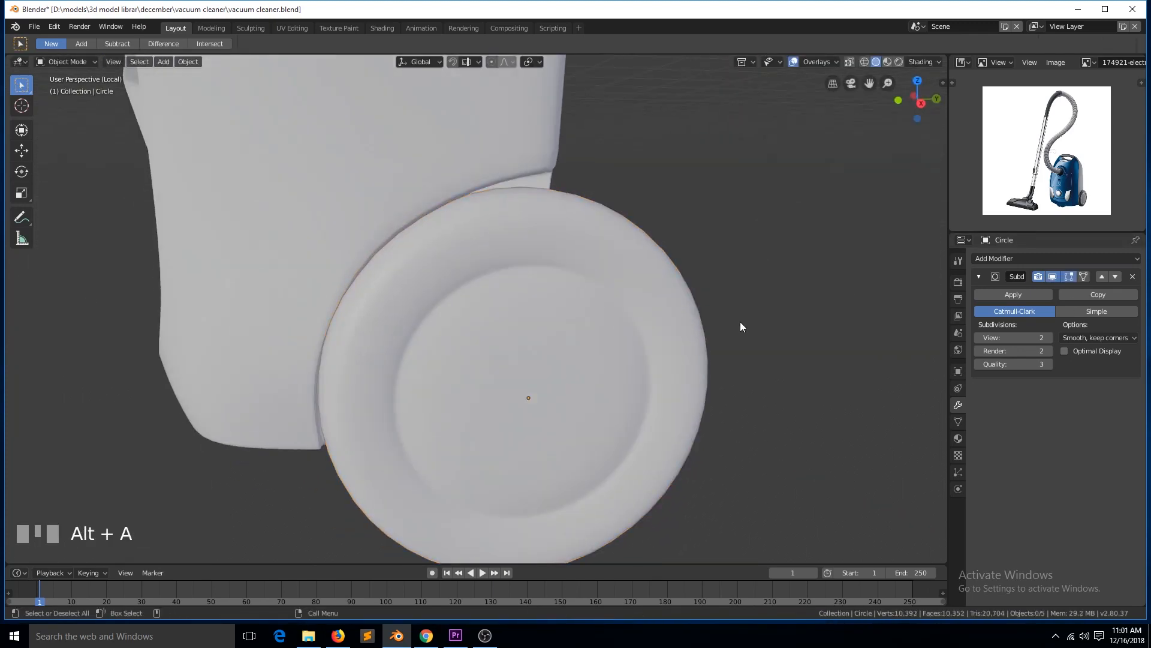
key(ctrl+s)
Add an edge loop around the wheel's hub rim, slide it into place and save the file.
key(Tab)
key(ctrl+r)
click(537, 283)
click(537, 268)
key(Tab)
scroll(527, 264, down, 6)
key(ctrl+s)
Join the wheel to the body object so it is mirrored to the other side, and save the file.
middle_drag(499, 253, 614, 267)
key(KP_1)
click(567, 295)
shift+click(530, 303)
key(ctrl+j)
click(618, 295)
key(ctrl+s)
scroll(688, 266, down, 3)
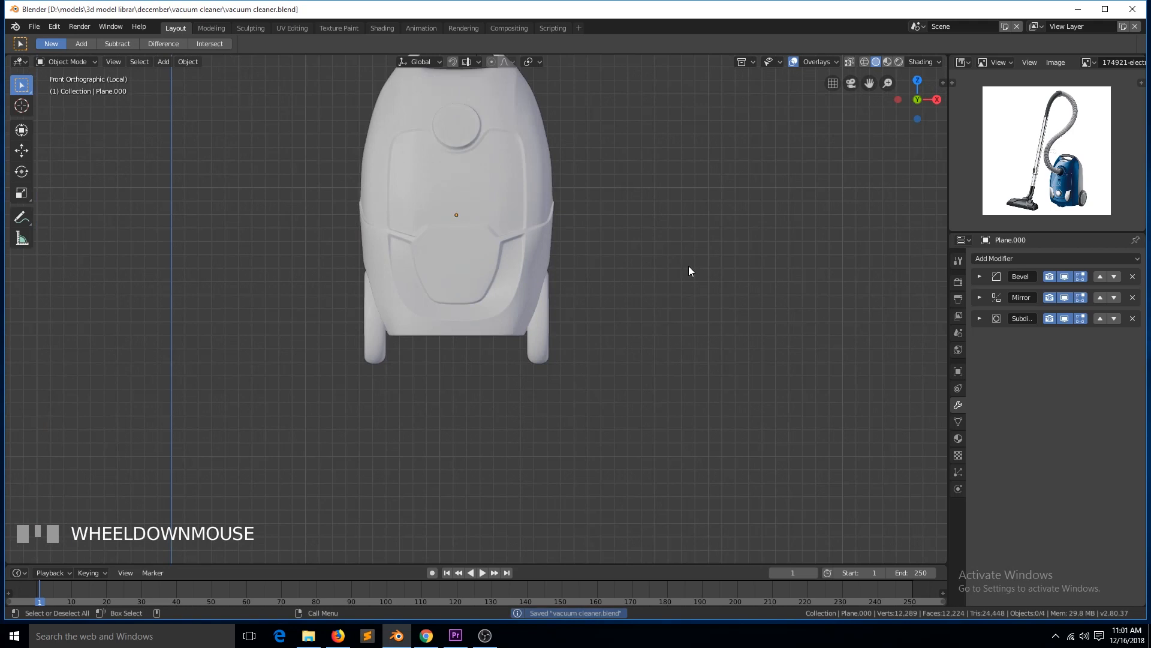
Examine the mesh around the joined wheel and the body's lower front, saving the file between checks.
middle_drag(689, 265, 664, 211)
scroll(641, 239, up, 5)
key(Tab)
key(grave)
middle_drag(514, 292, 515, 340)
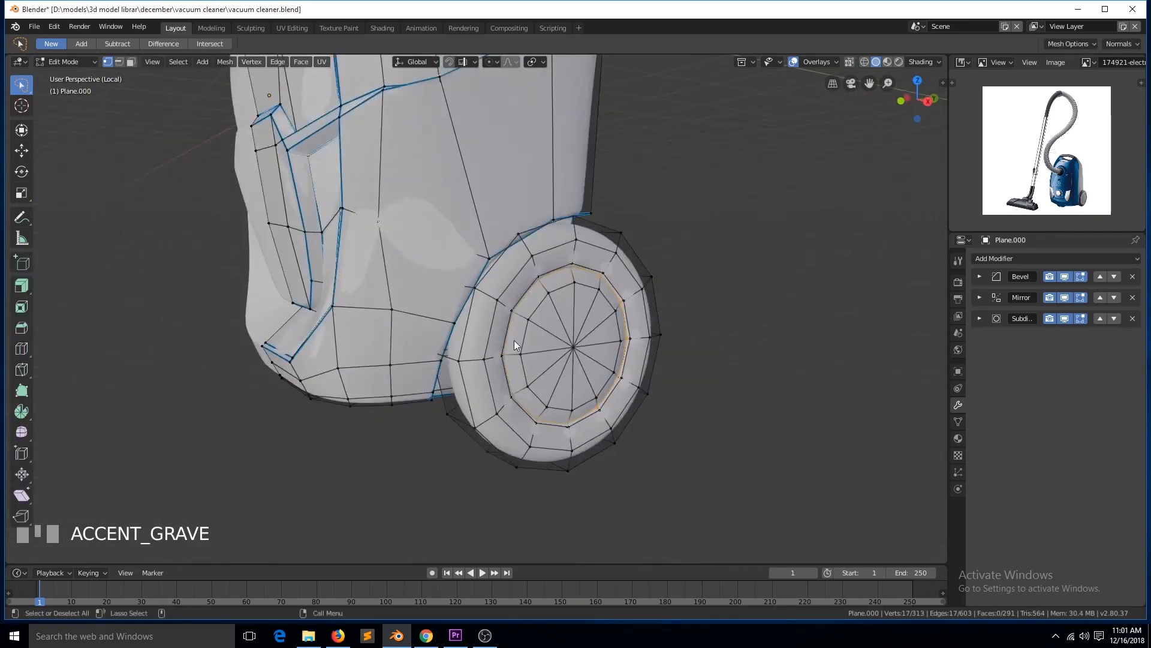
key(Tab)
scroll(516, 340, down, 6)
key(ctrl+s)
middle_drag(549, 268, 539, 237)
scroll(491, 359, up, 4)
click(491, 360)
key(Tab)
scroll(475, 386, up, 3)
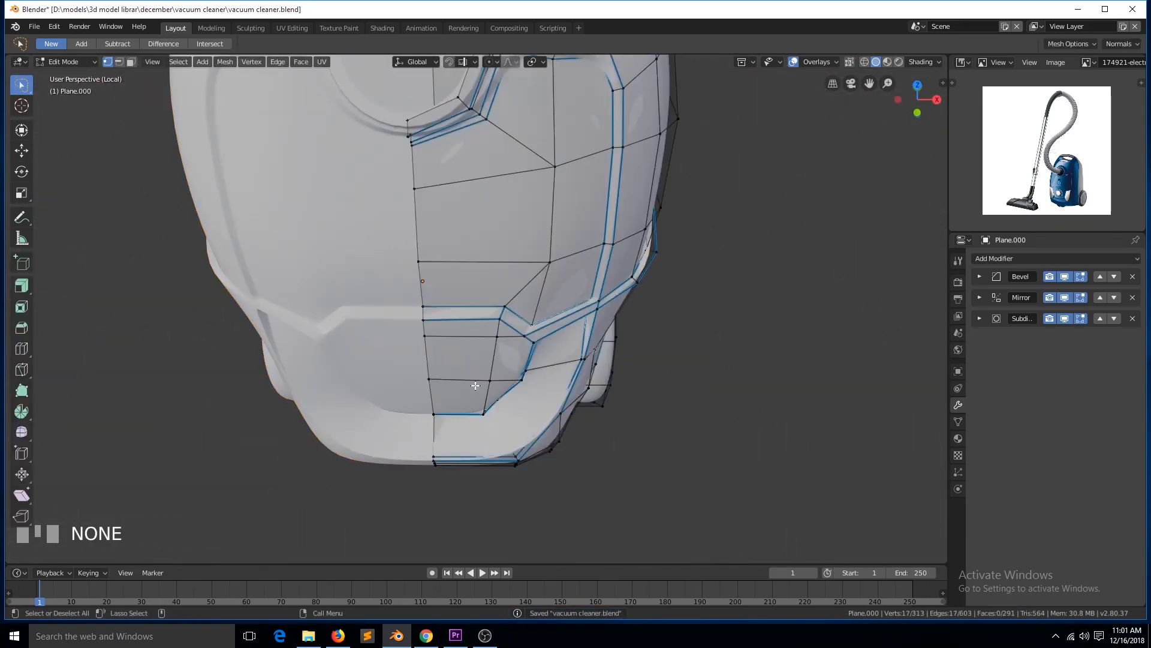
key(Tab)
scroll(482, 358, down, 7)
key(ctrl+s)
scroll(482, 358, up, 3)
Select the edge loop around the inside of the handle opening and adjust its bevel weight.
key(Tab)
middle_drag(482, 358, 460, 378)
key(2)
alt+click(465, 185)
key(KP_Decimal)
scroll(681, 326, down, 1)
key(ctrl+e)
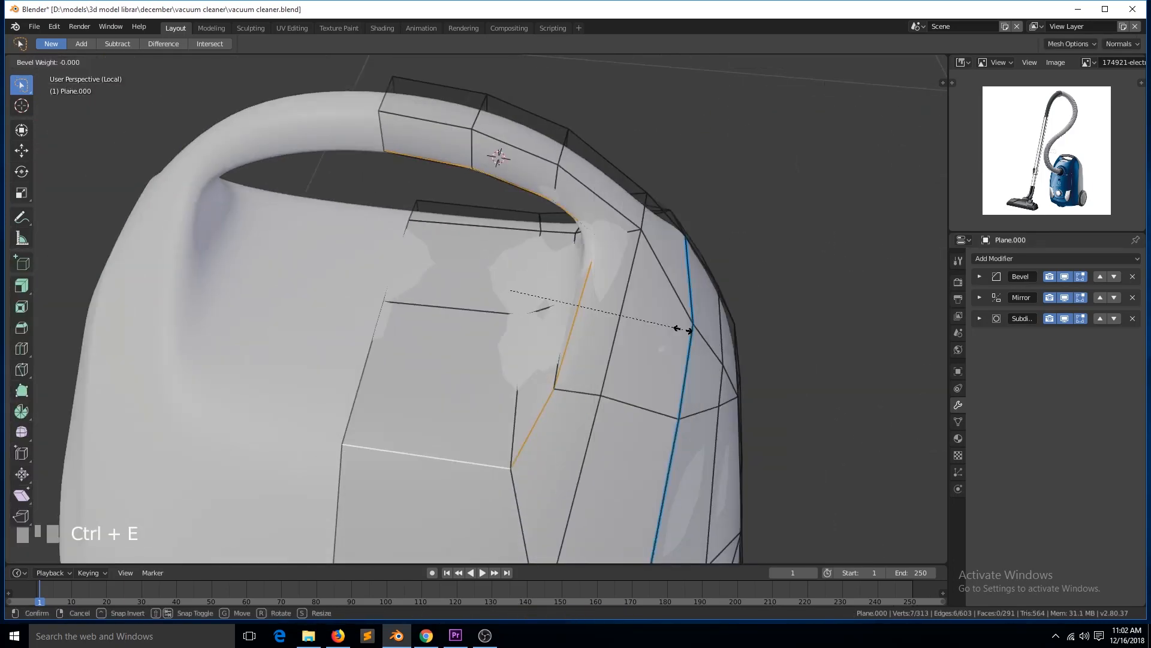
Set the bevel weight of two edge loops at the handle to 1, deselect everything and return to Object Mode.
key(Tab)
middle_drag(780, 379, 527, 333)
scroll(527, 333, up, 2)
key(Tab)
alt+click(499, 395)
middle_drag(450, 305, 423, 262)
alt+shift+click(480, 243)
key(ctrl+e)
click(814, 340)
key(1)
key(Return)
key(alt+a)
middle_drag(474, 336, 692, 388)
key(Tab)
scroll(692, 388, down, 9)
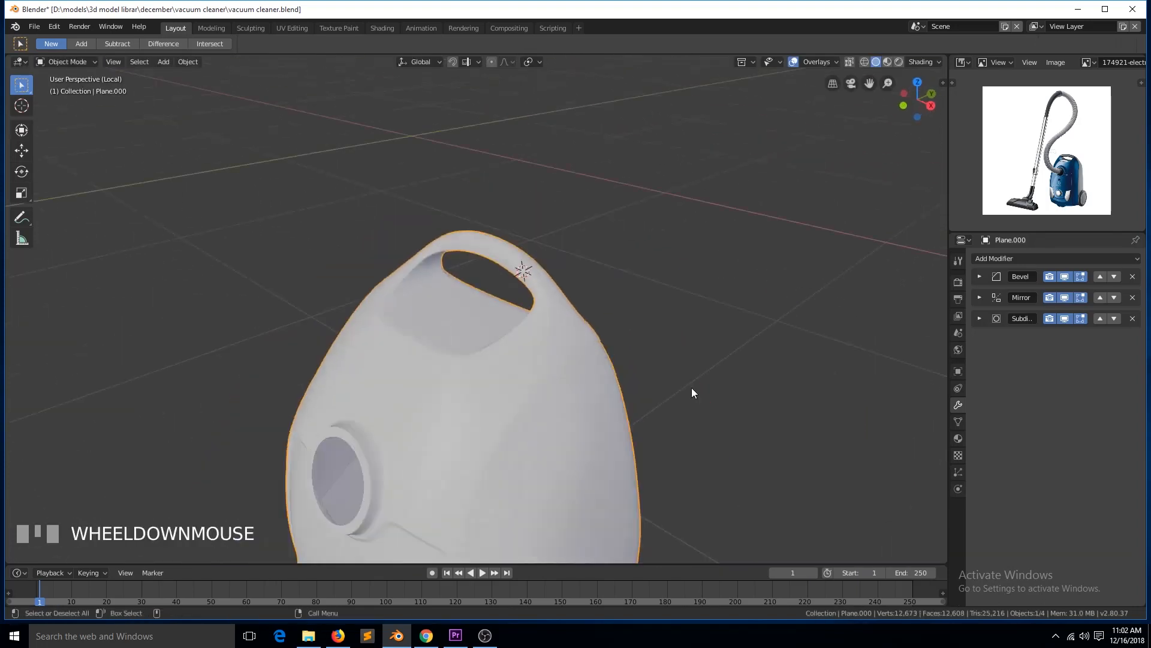